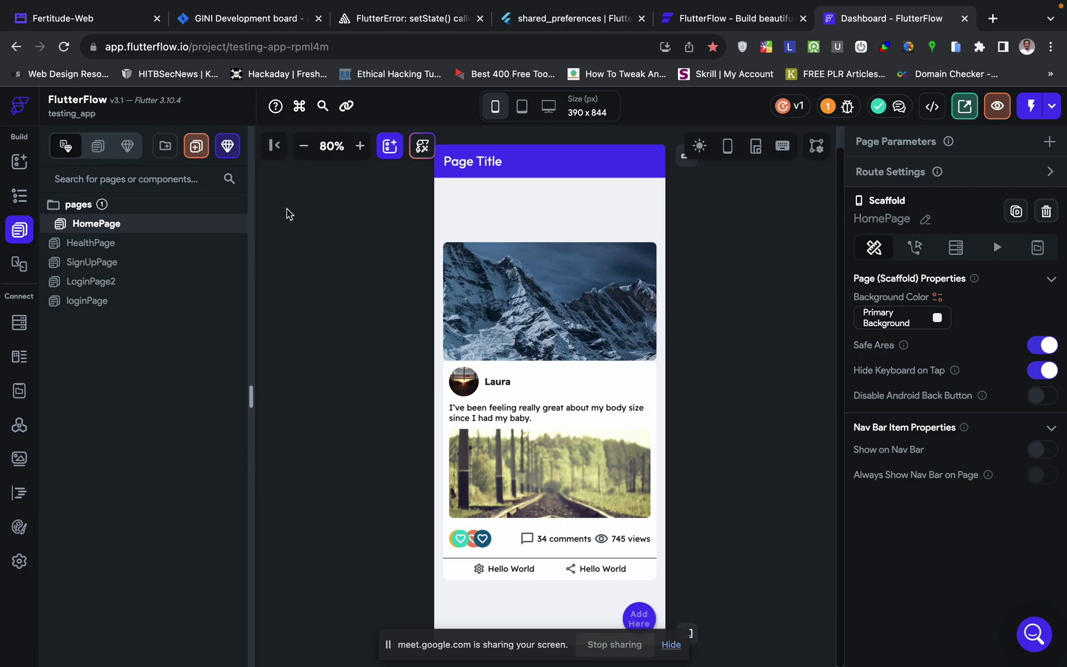
- Compare the LoginPage2 and HomePage layouts, then return to the Projects dashboard
{"action": "left_click", "coordinate": [86, 282]}
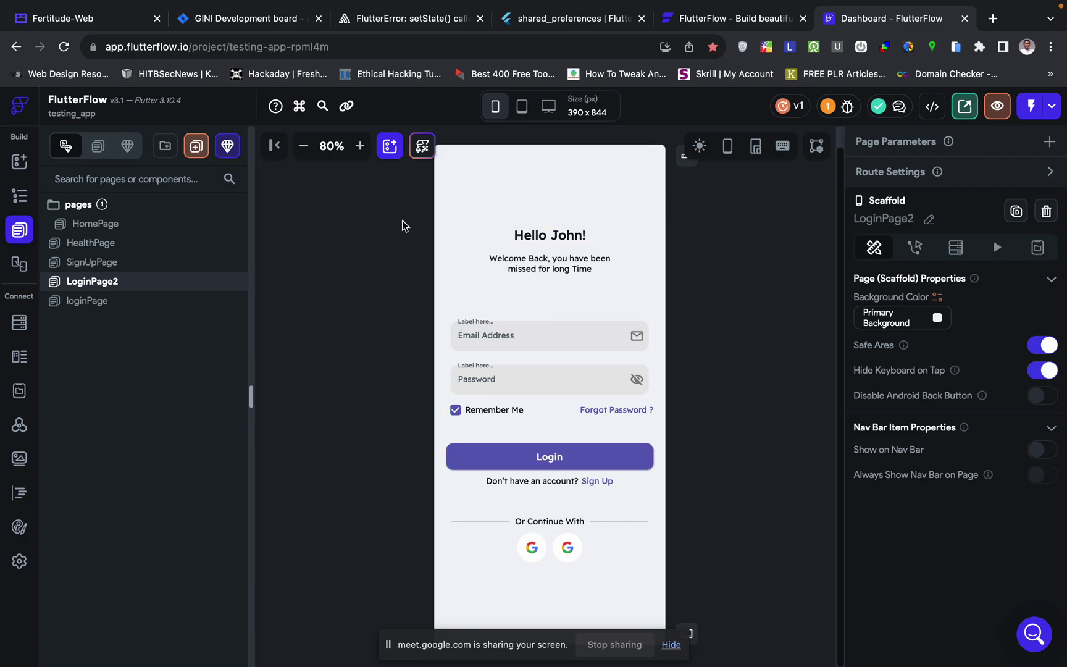
{"action": "left_click", "coordinate": [184, 230]}
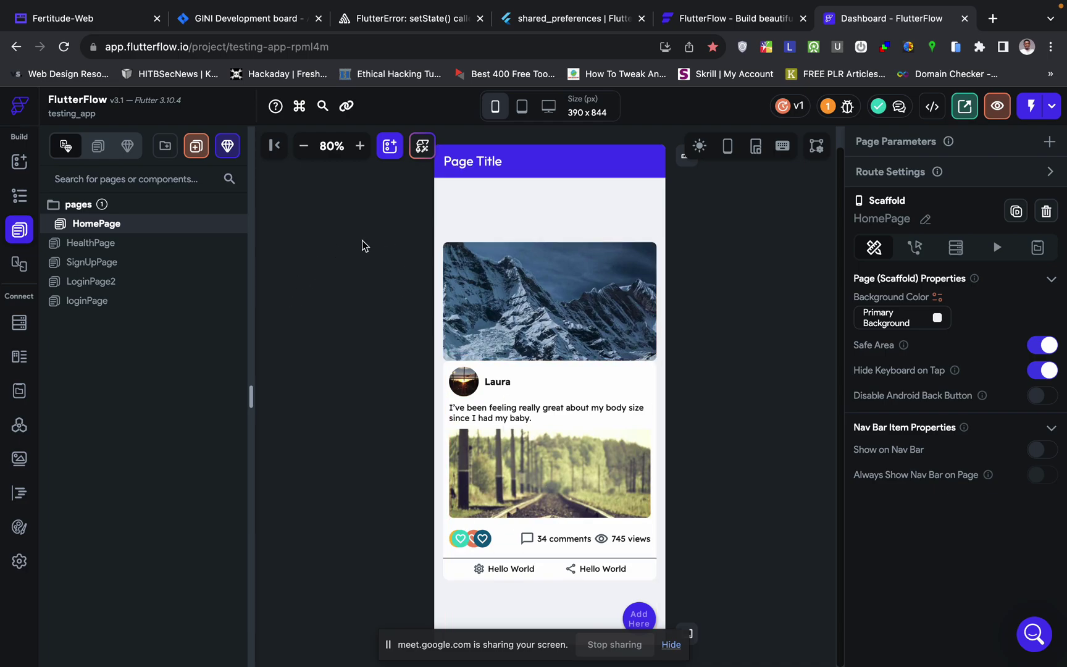
{"action": "left_click", "coordinate": [137, 283]}
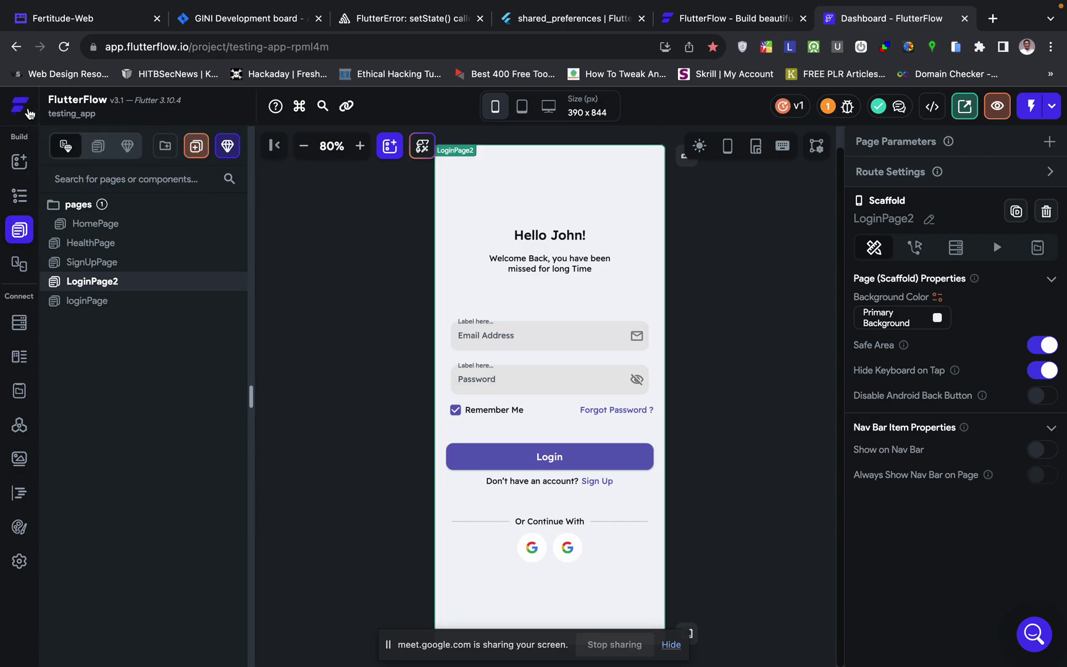
{"action": "left_click", "coordinate": [29, 110]}
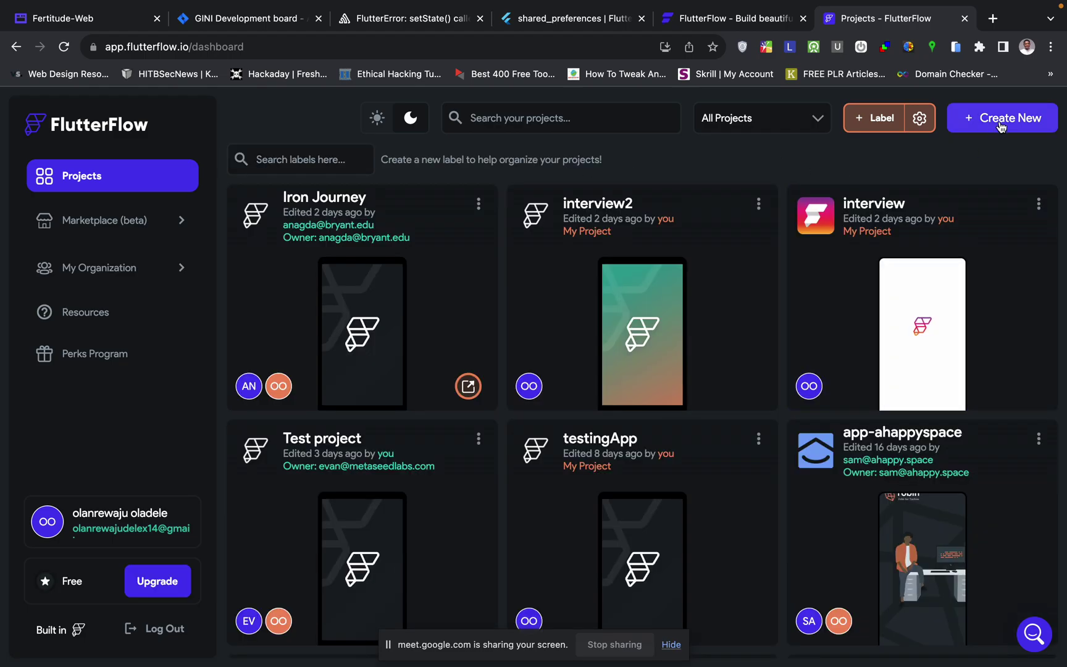
- Create a new blank FlutterFlow project named myTotoApp
{"action": "left_click", "coordinate": [1001, 127]}
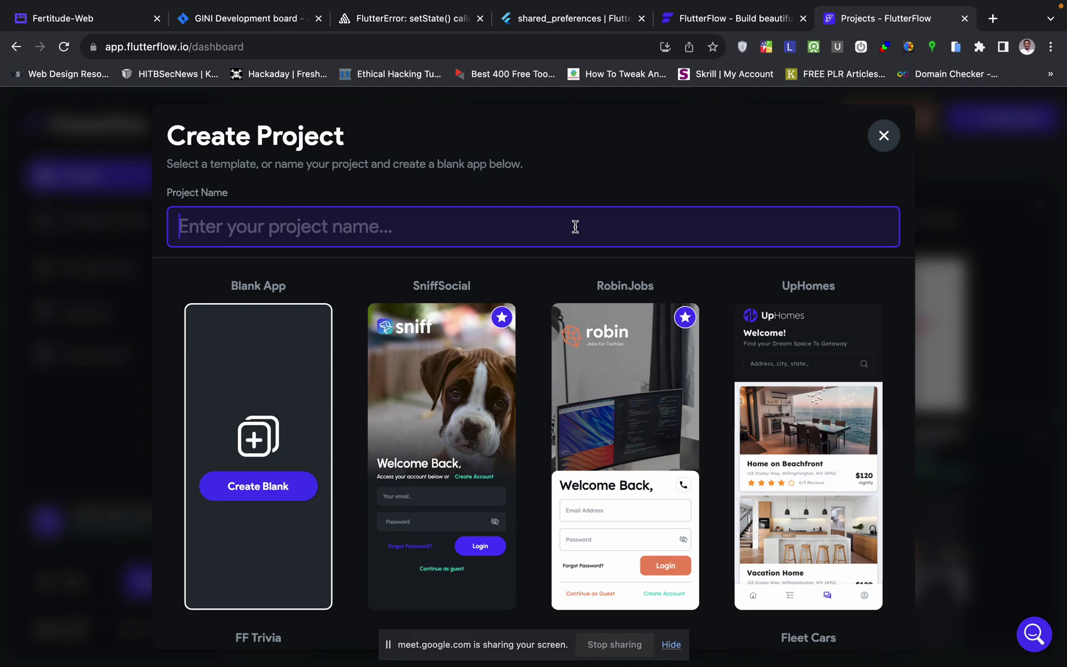
{"action": "type", "text": "myTo"}
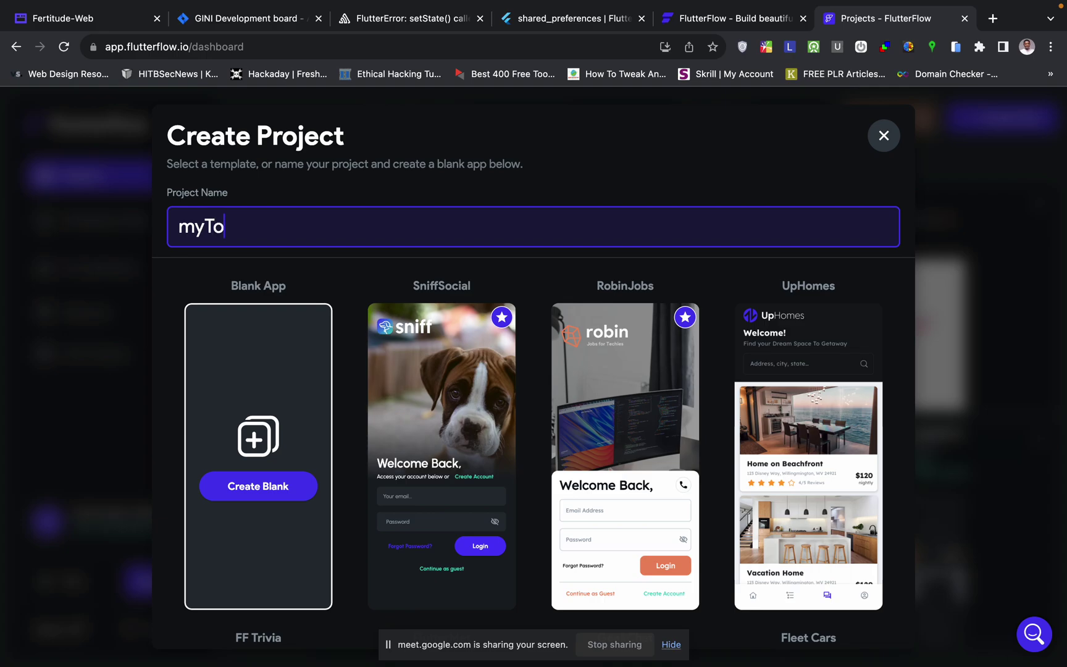
{"action": "type", "text": "dO"}
{"action": "key", "text": "BackSpace"}
{"action": "key", "text": "BackSpace"}
{"action": "type", "text": "toApp"}
{"action": "left_click", "coordinate": [270, 487]}
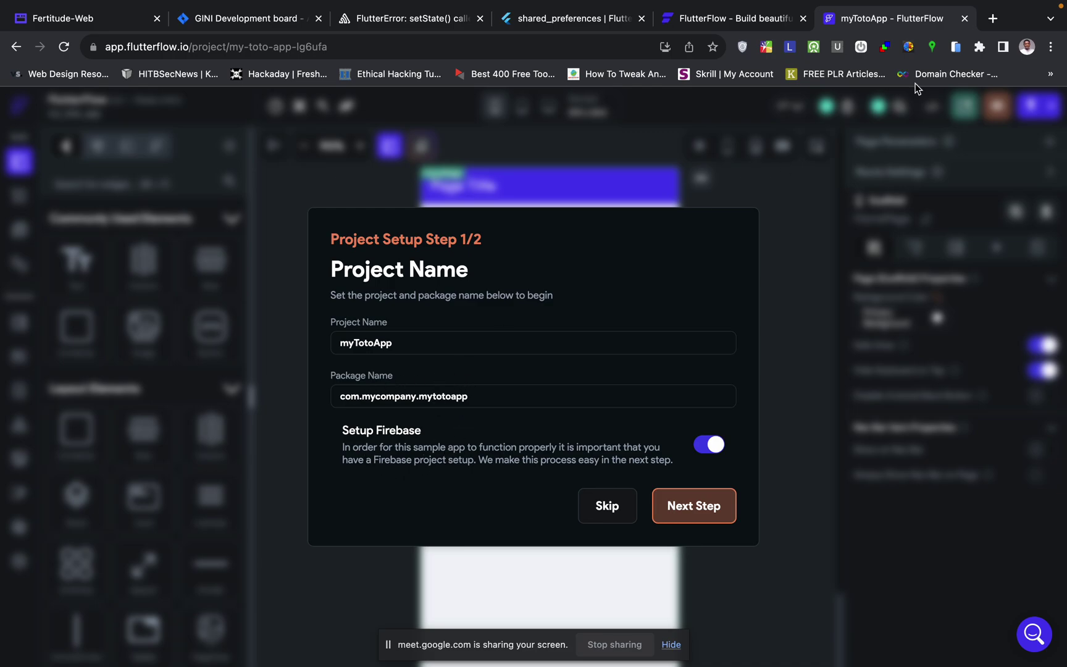
- Open the Firebase console from firebase.google.com in a new browser tab
{"action": "key", "text": "ctrl+Right"}
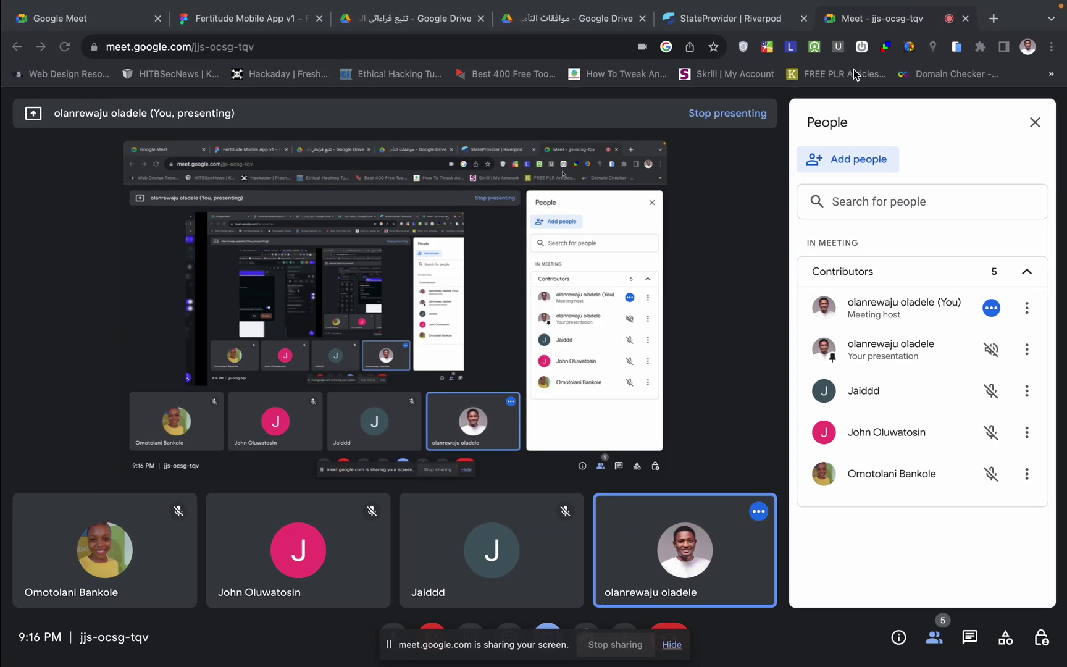
{"action": "left_click", "coordinate": [992, 18]}
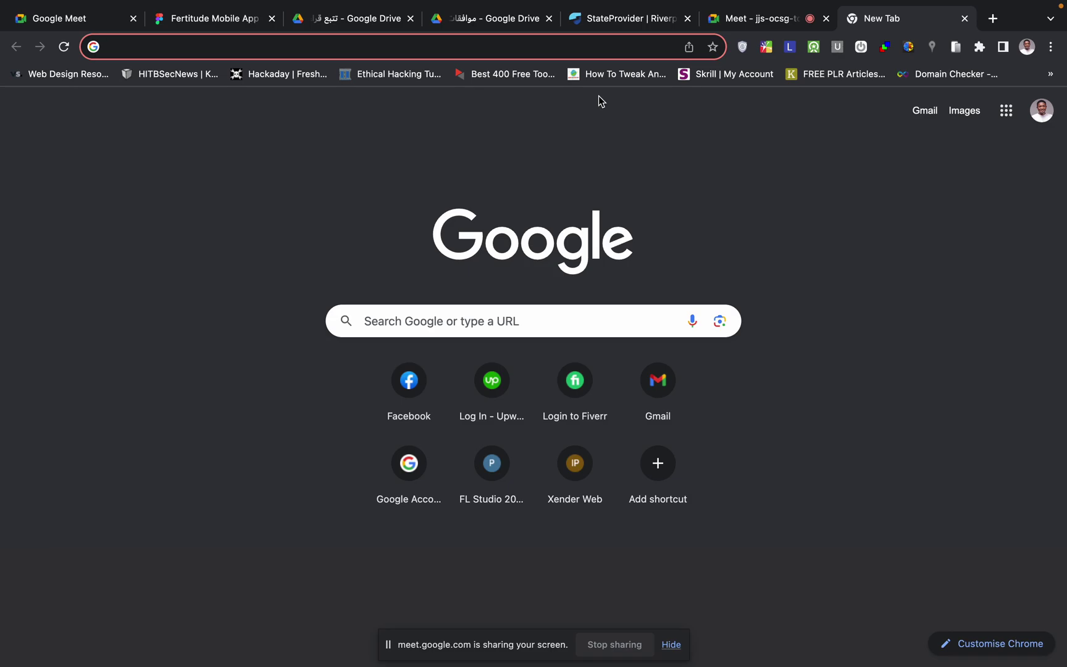
{"action": "type", "text": "fir"}
{"action": "key", "text": "Return"}
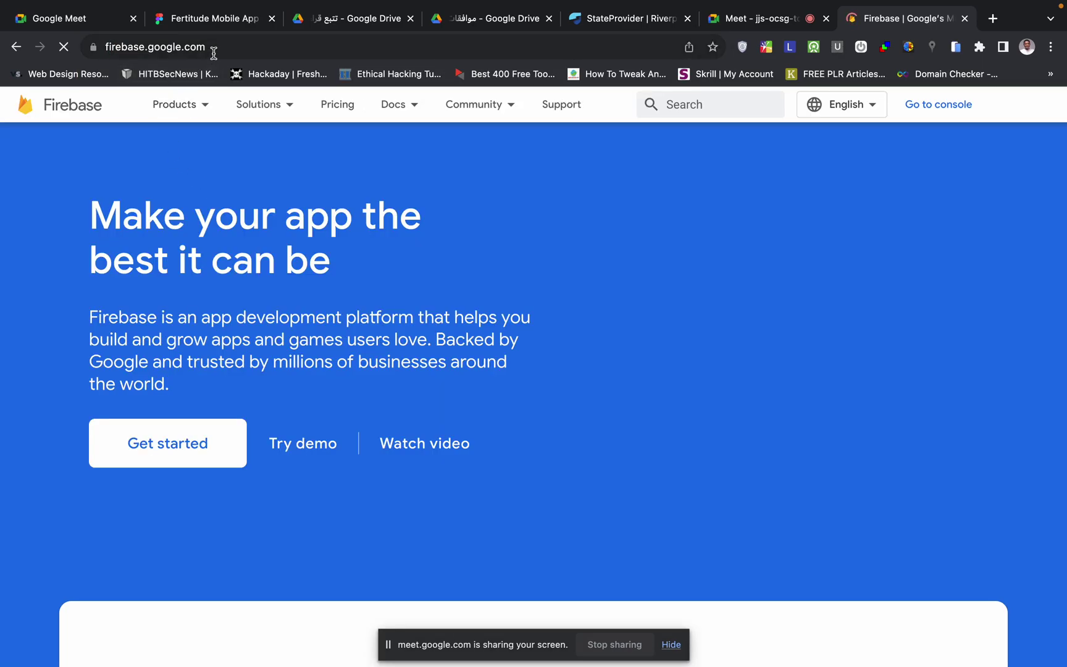
{"action": "left_click", "coordinate": [945, 108]}
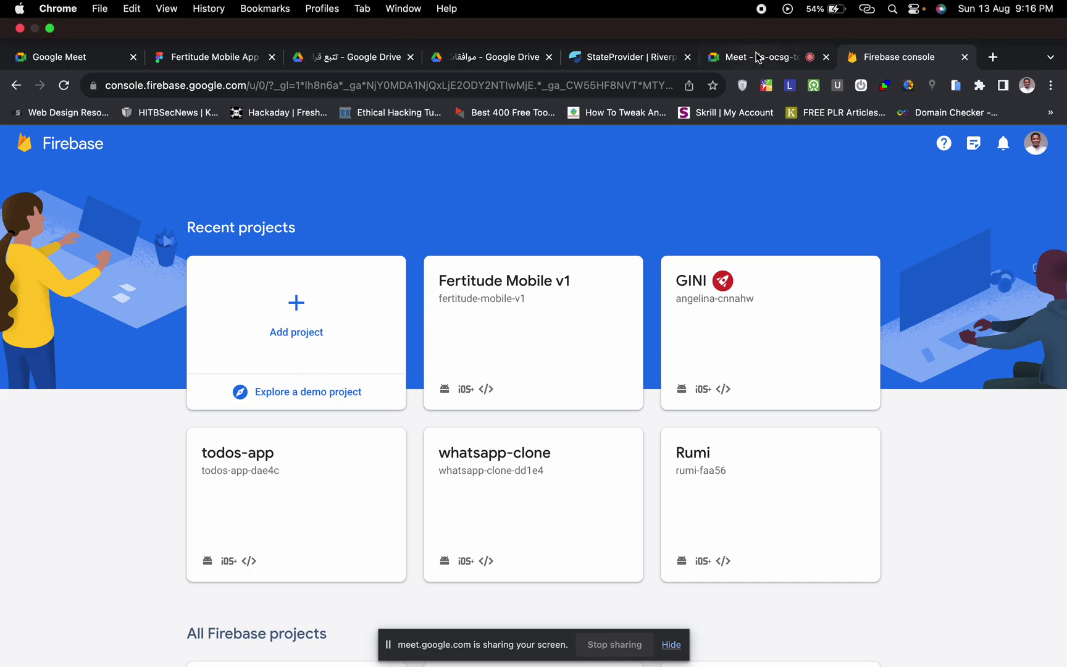
- Check the video call and Firebase tab, then return to the FlutterFlow window
{"action": "left_click", "coordinate": [758, 57]}
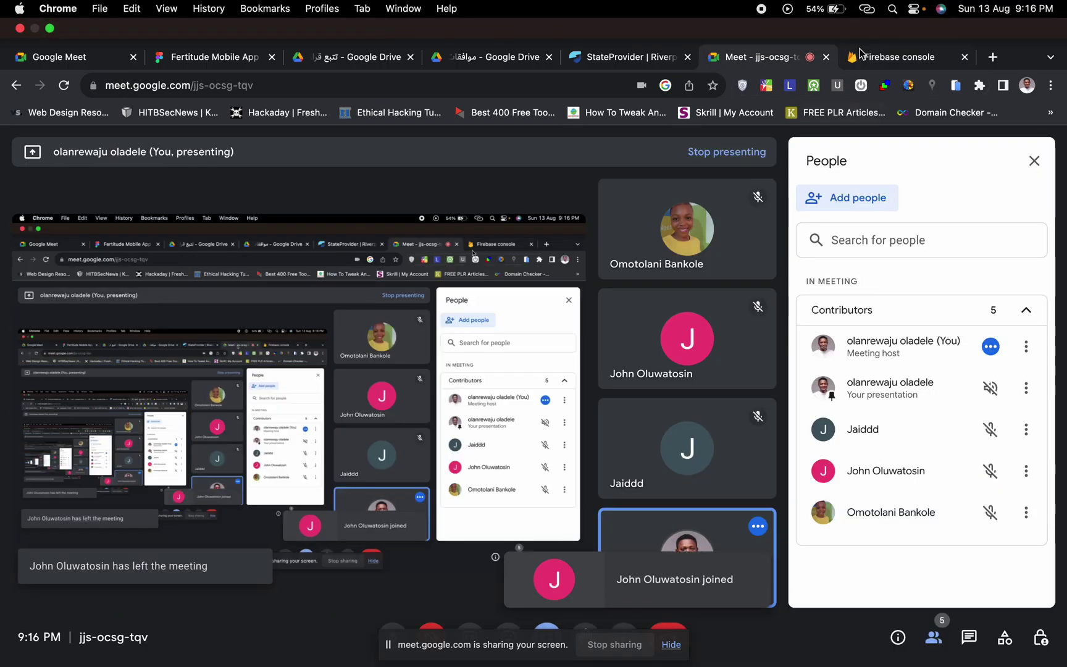
{"action": "left_click", "coordinate": [887, 58]}
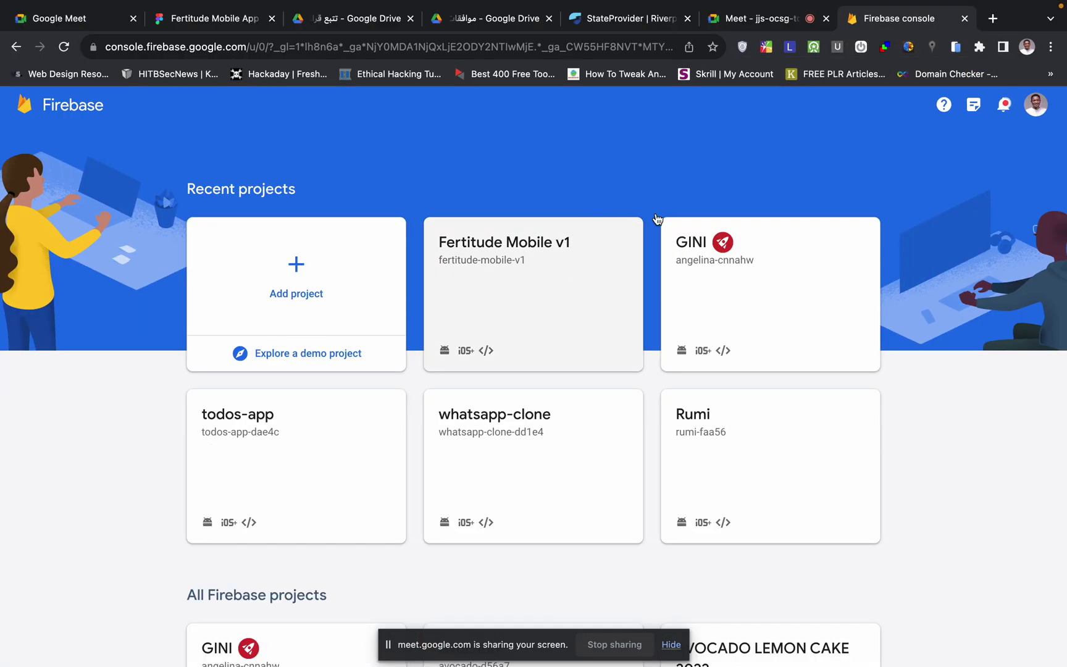
{"action": "key", "text": "ctrl+Left"}
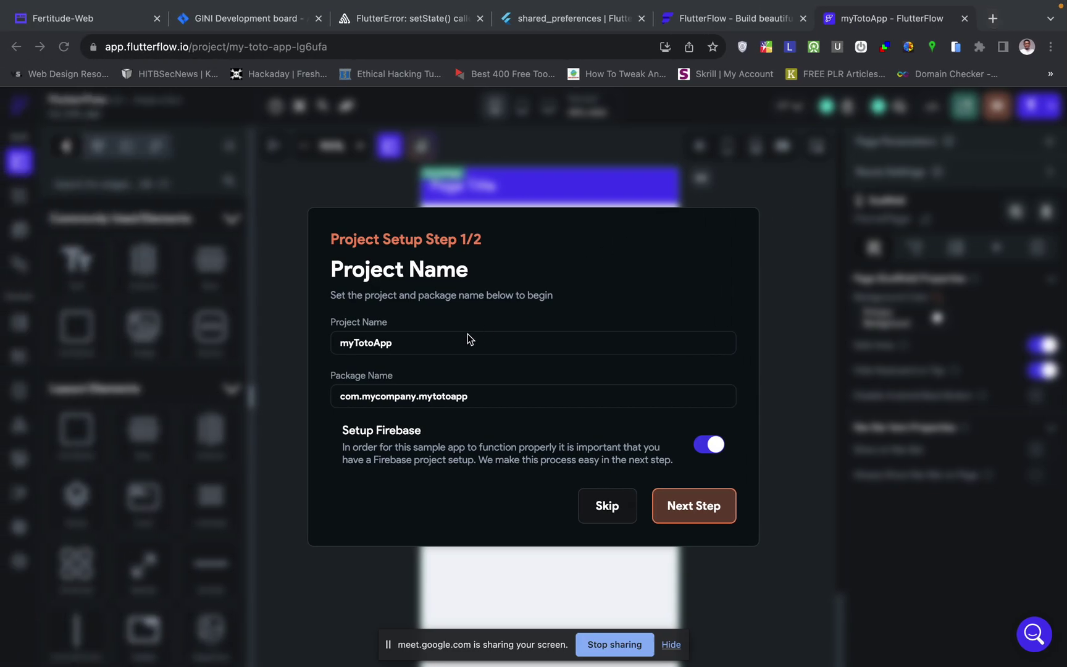
- Advance myTotoApp setup to step 2/2 and open the Firebase setup documentation
{"action": "left_click", "coordinate": [698, 507]}
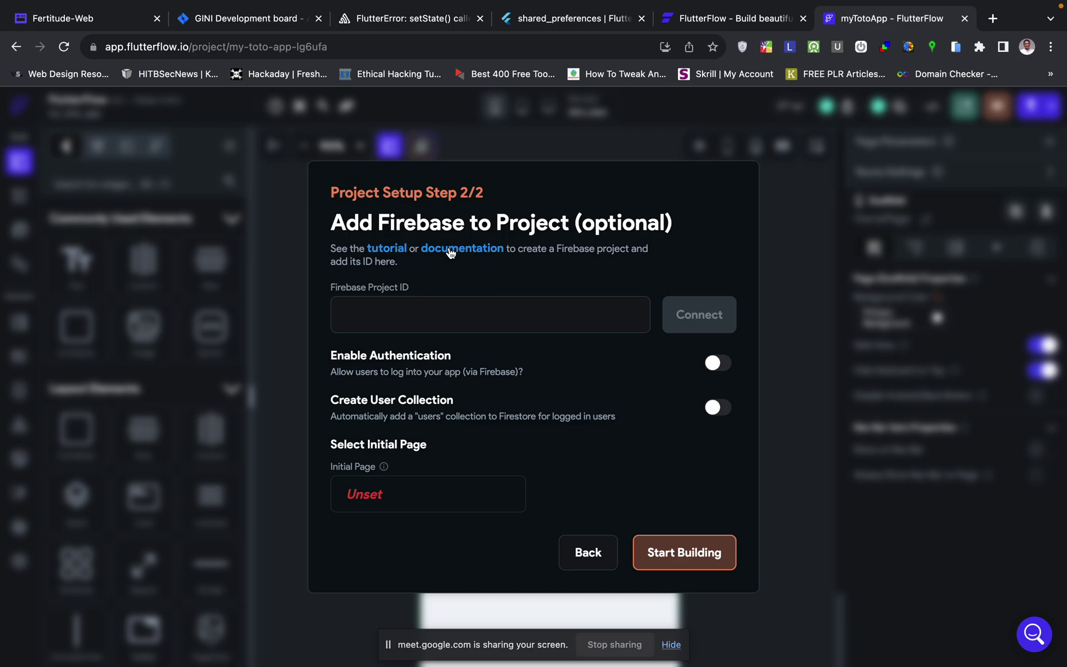
{"action": "left_click", "coordinate": [461, 248]}
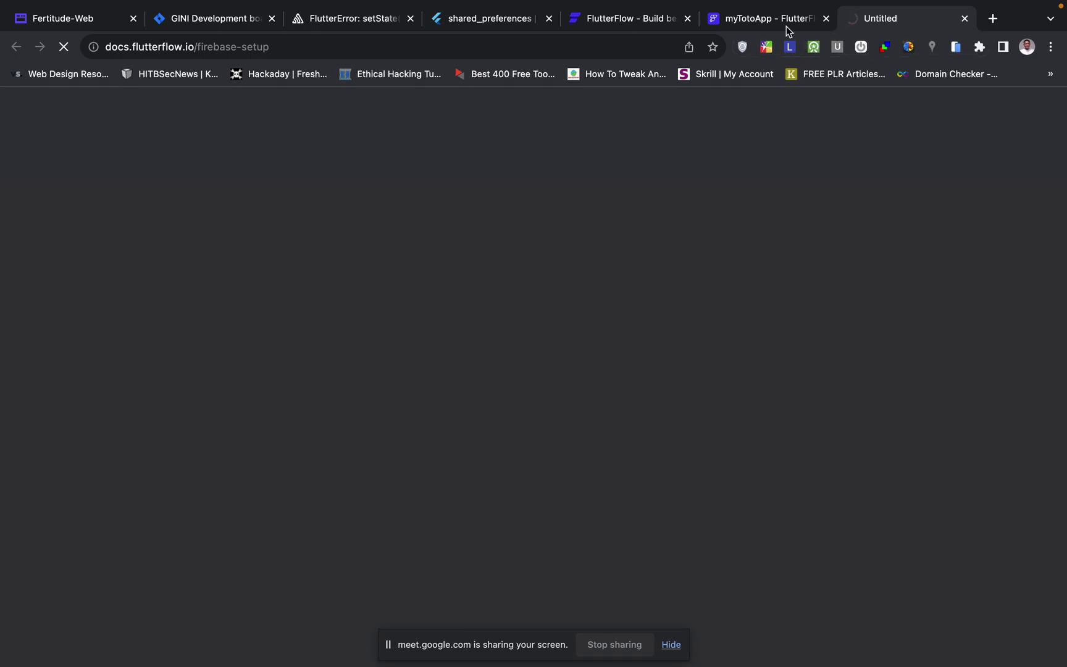
- Look back at the myTotoApp tab, then skim the Firebase Setup documentation
{"action": "left_click", "coordinate": [752, 23]}
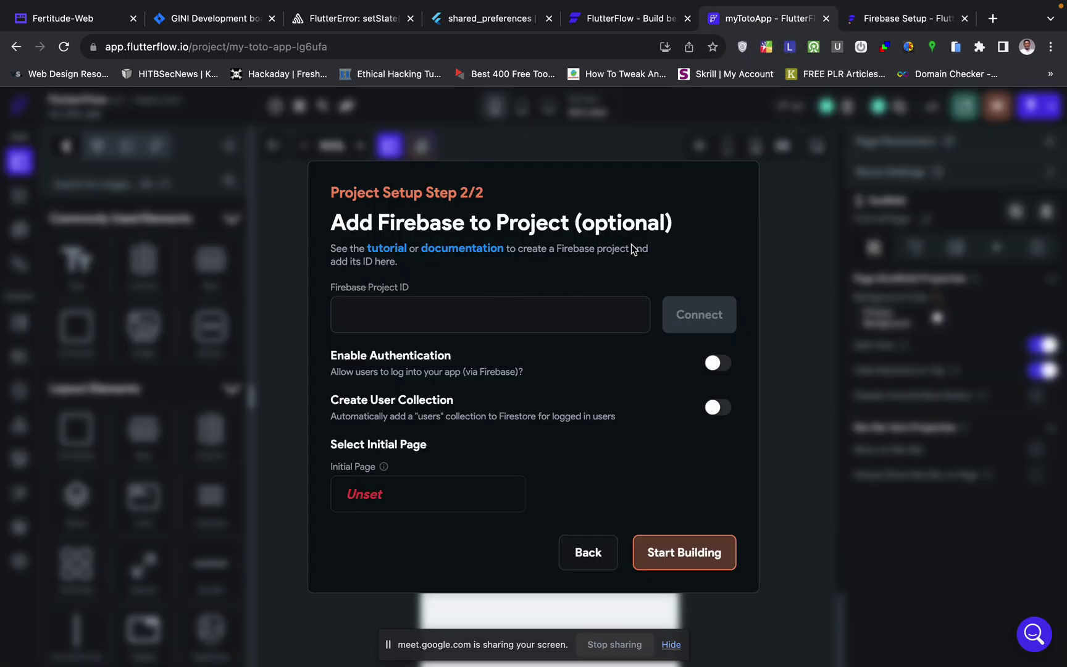
{"action": "left_click", "coordinate": [892, 19]}
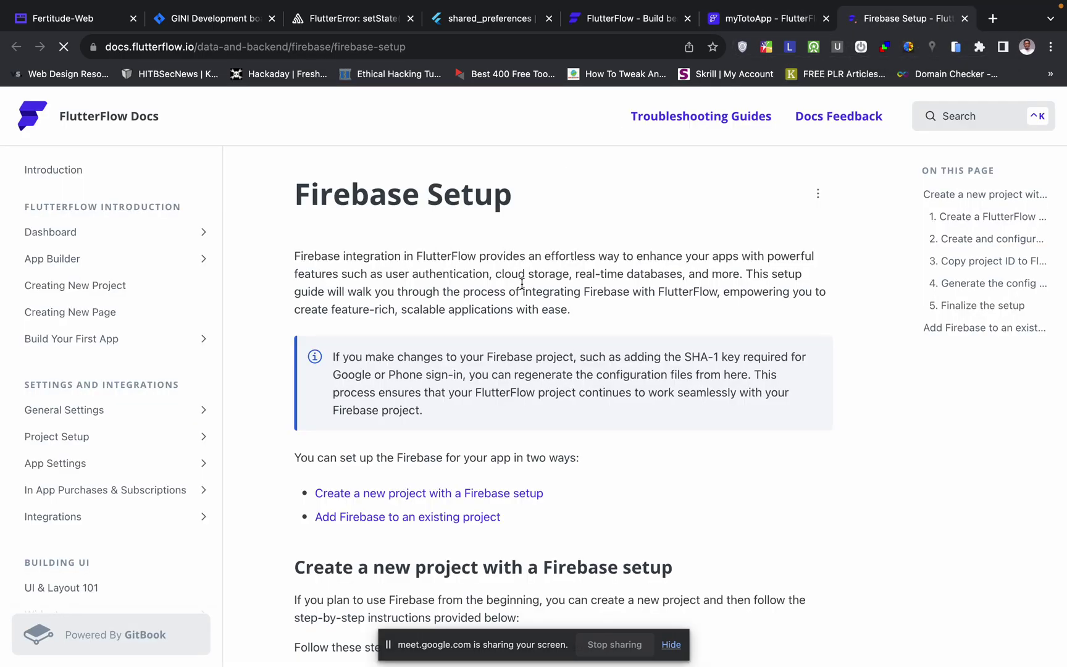
{"action": "scroll", "coordinate": [522, 288], "scroll_direction": "down", "scroll_amount": 3}
{"action": "scroll", "coordinate": [522, 287], "scroll_direction": "up", "scroll_amount": 3}
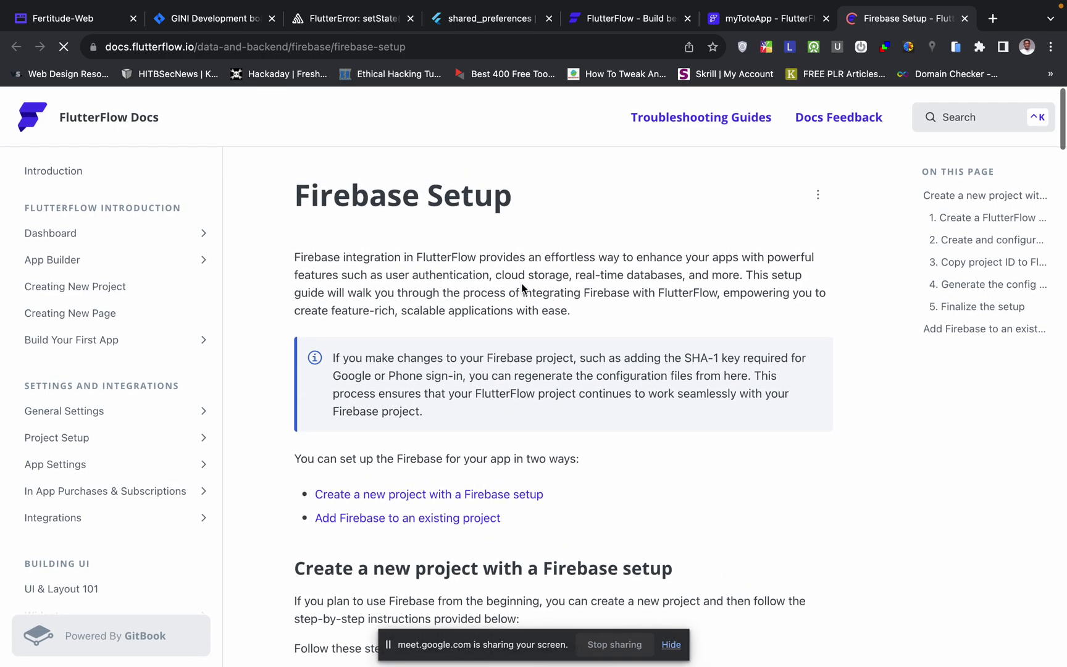
{"action": "scroll", "coordinate": [402, 426], "scroll_direction": "down", "scroll_amount": 3}
{"action": "scroll", "coordinate": [402, 426], "scroll_direction": "down", "scroll_amount": 2}
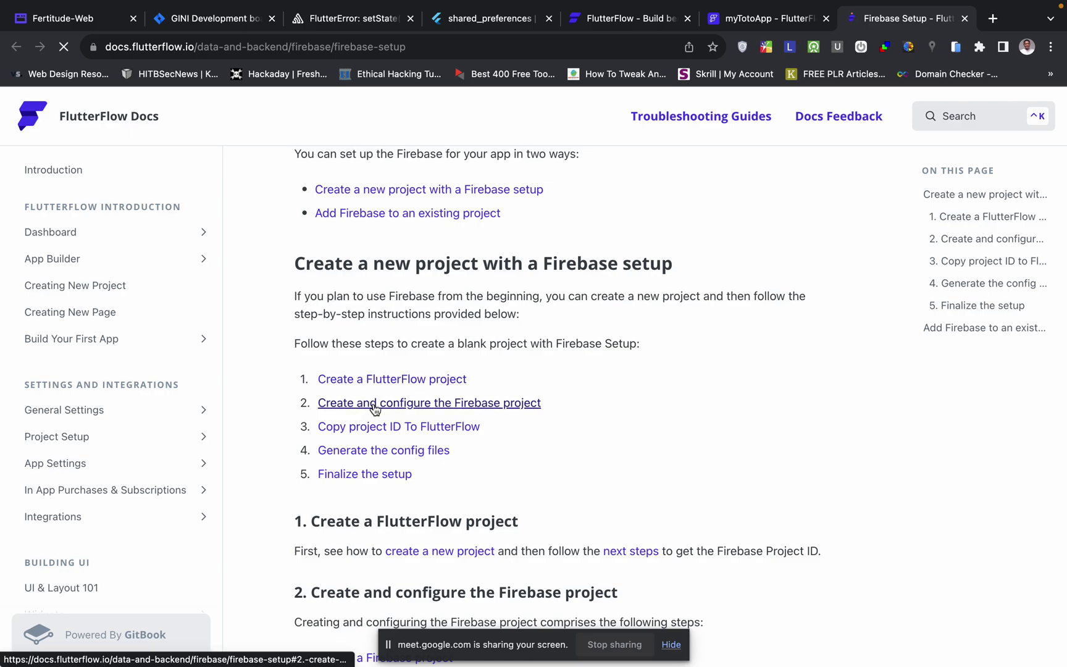
{"action": "scroll", "coordinate": [452, 408], "scroll_direction": "down", "scroll_amount": 1}
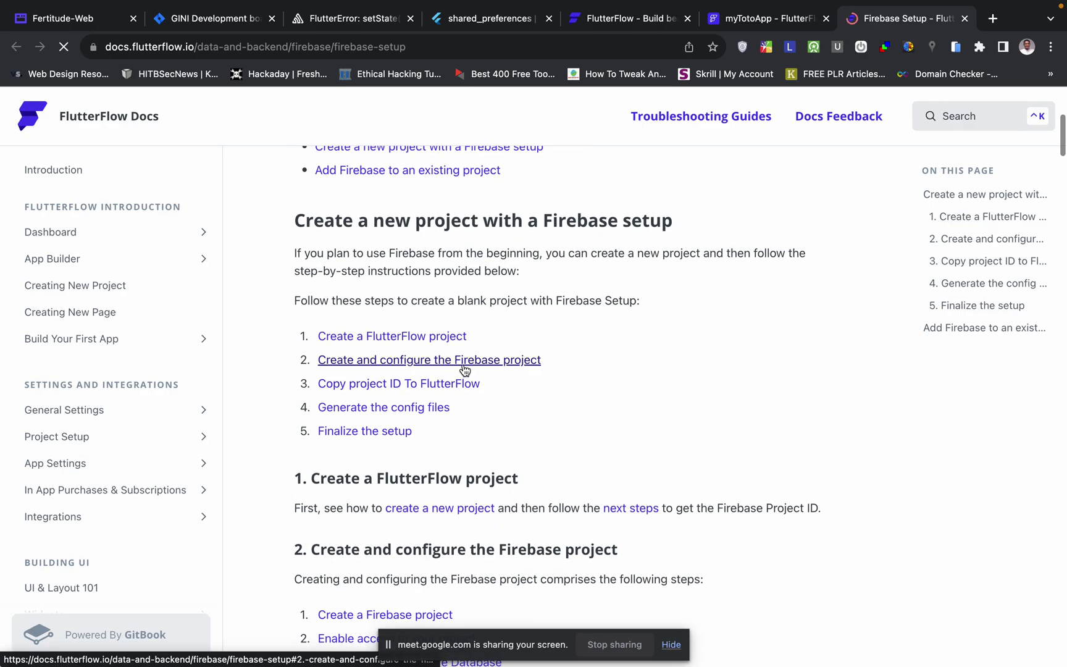
{"action": "scroll", "coordinate": [475, 407], "scroll_direction": "down", "scroll_amount": 3}
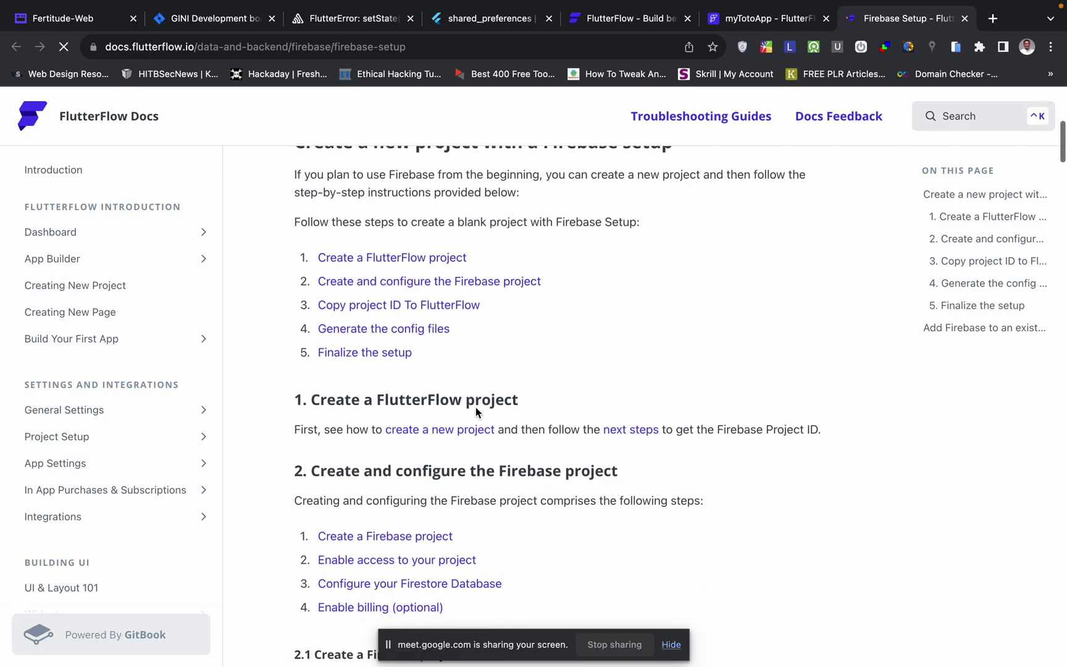
{"action": "scroll", "coordinate": [476, 407], "scroll_direction": "up", "scroll_amount": 1}
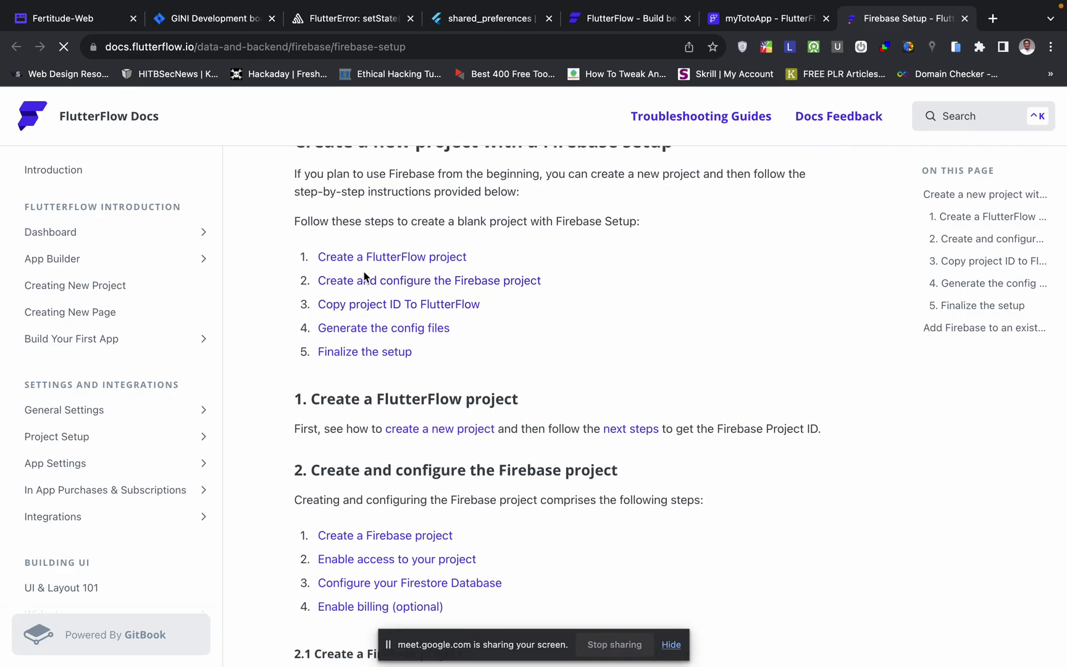
{"action": "scroll", "coordinate": [374, 462], "scroll_direction": "down", "scroll_amount": 1}
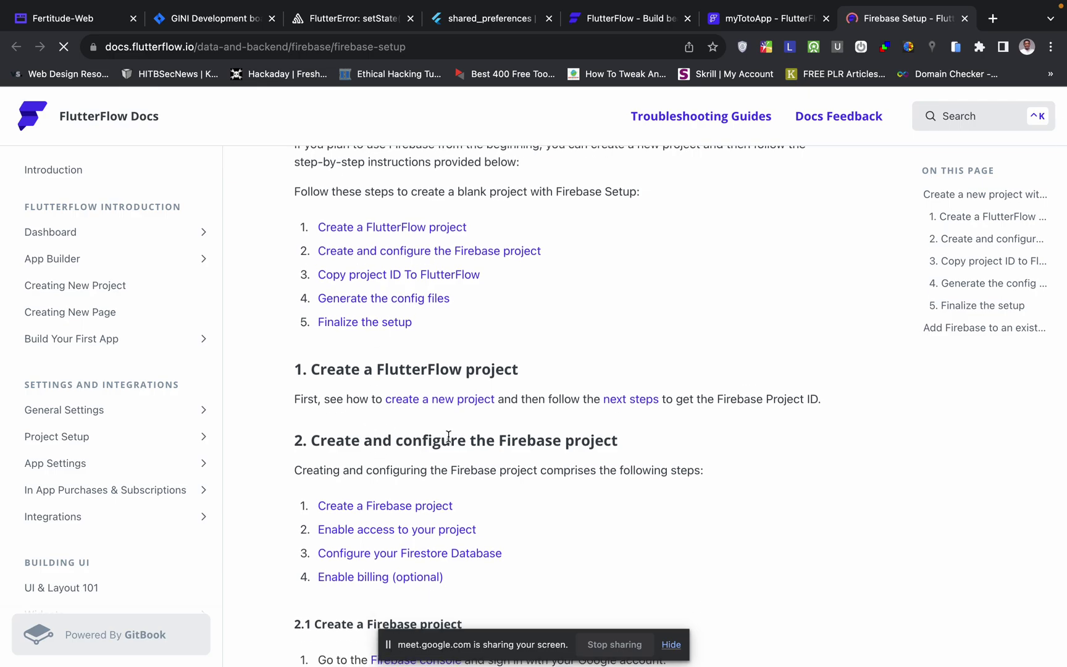
- Jump to section 2.1, Create a Firebase project, then move to the Firebase console
{"action": "left_click", "coordinate": [389, 251]}
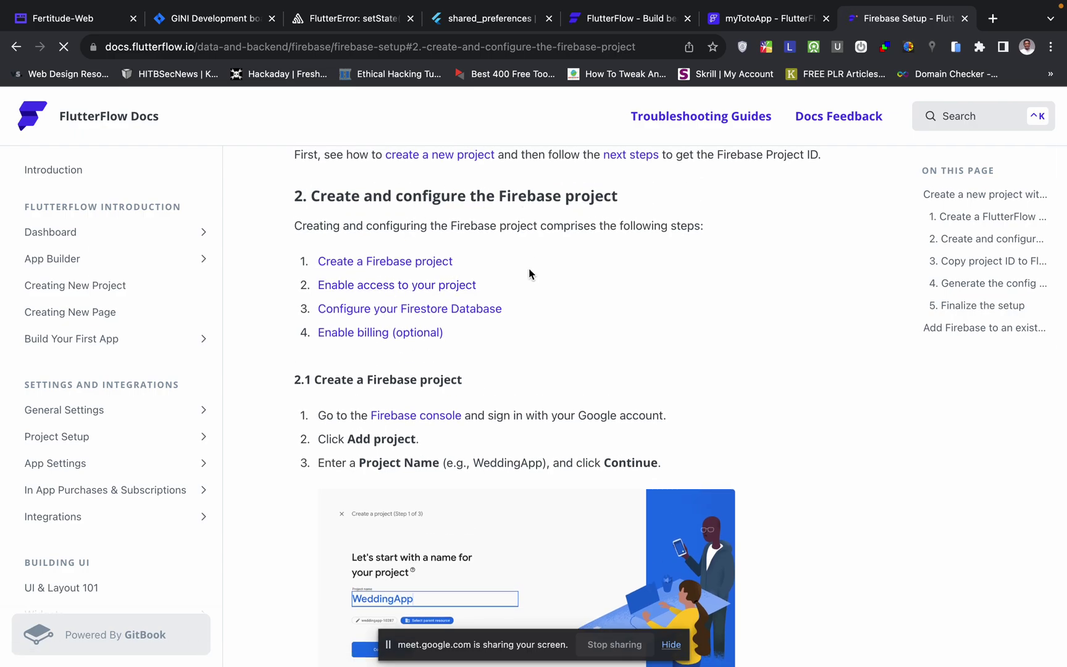
{"action": "scroll", "coordinate": [528, 275], "scroll_direction": "down", "scroll_amount": 2}
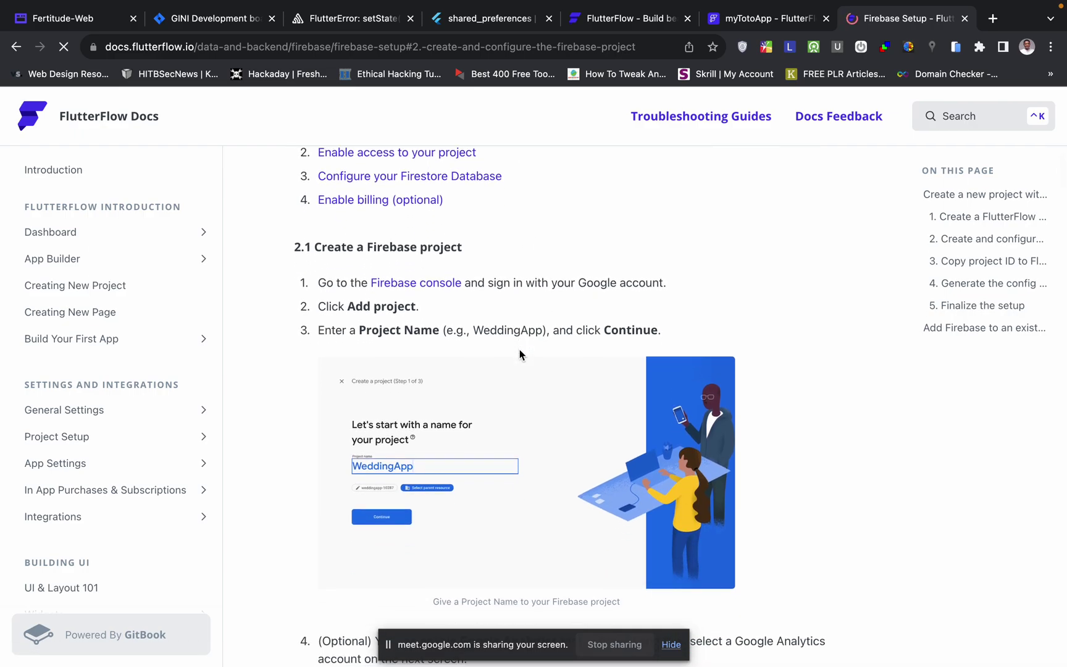
{"action": "key", "text": "ctrl+Right"}
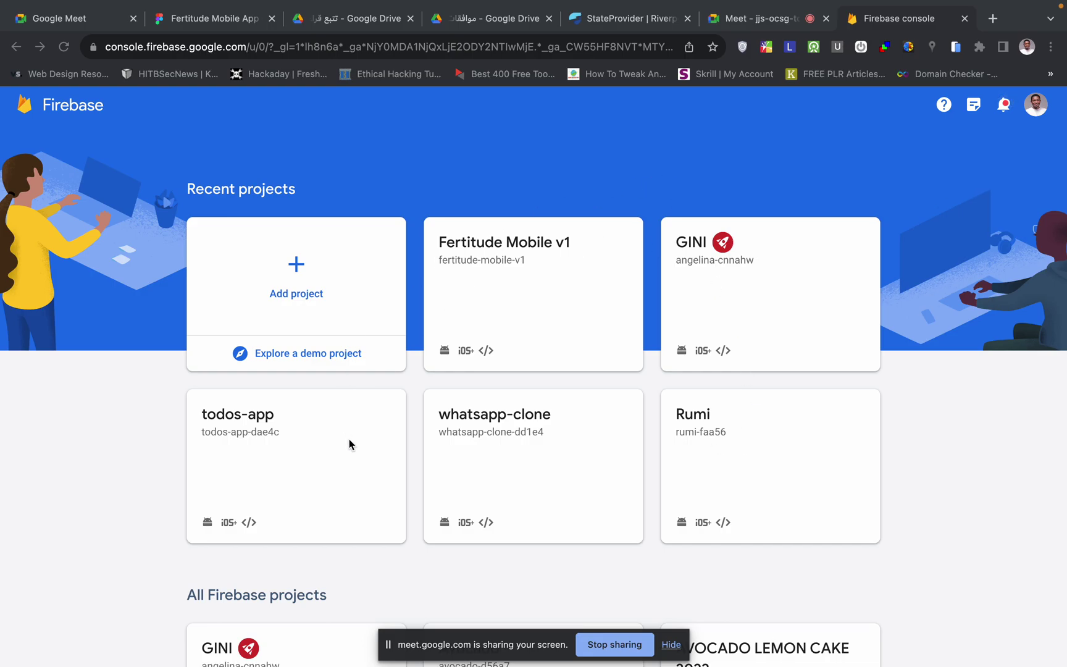
- Start a new Firebase project from the Add project card under Recent projects
{"action": "scroll", "coordinate": [370, 488], "scroll_direction": "down", "scroll_amount": 20}
{"action": "scroll", "coordinate": [369, 488], "scroll_direction": "down", "scroll_amount": 4}
{"action": "scroll", "coordinate": [370, 488], "scroll_direction": "up", "scroll_amount": 15}
{"action": "scroll", "coordinate": [370, 488], "scroll_direction": "up", "scroll_amount": 3}
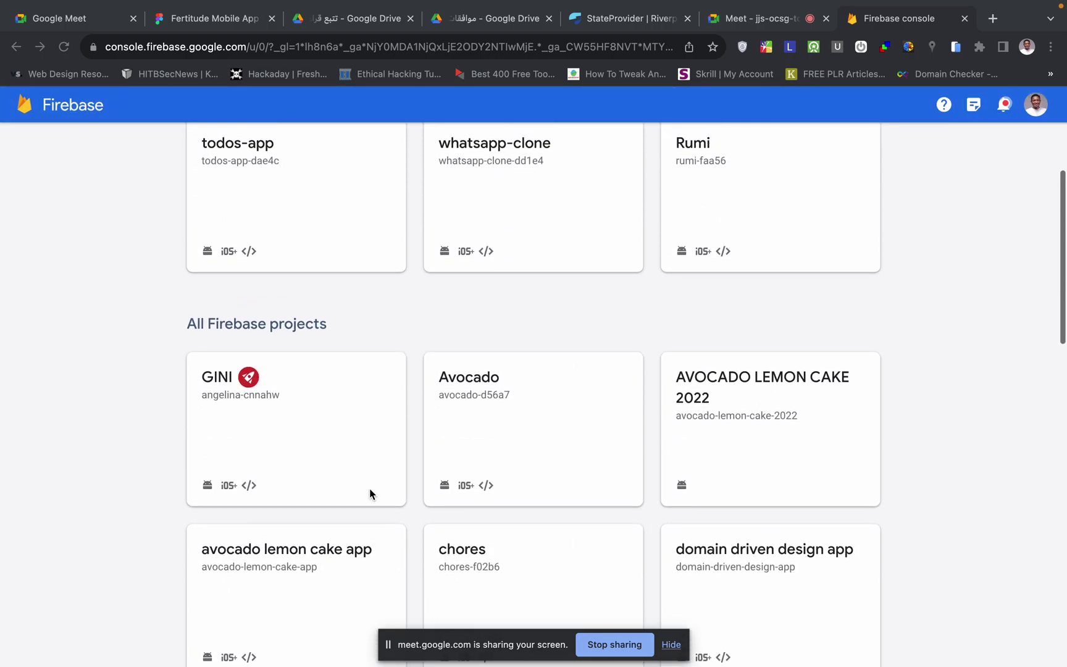
{"action": "scroll", "coordinate": [441, 425], "scroll_direction": "up", "scroll_amount": 2}
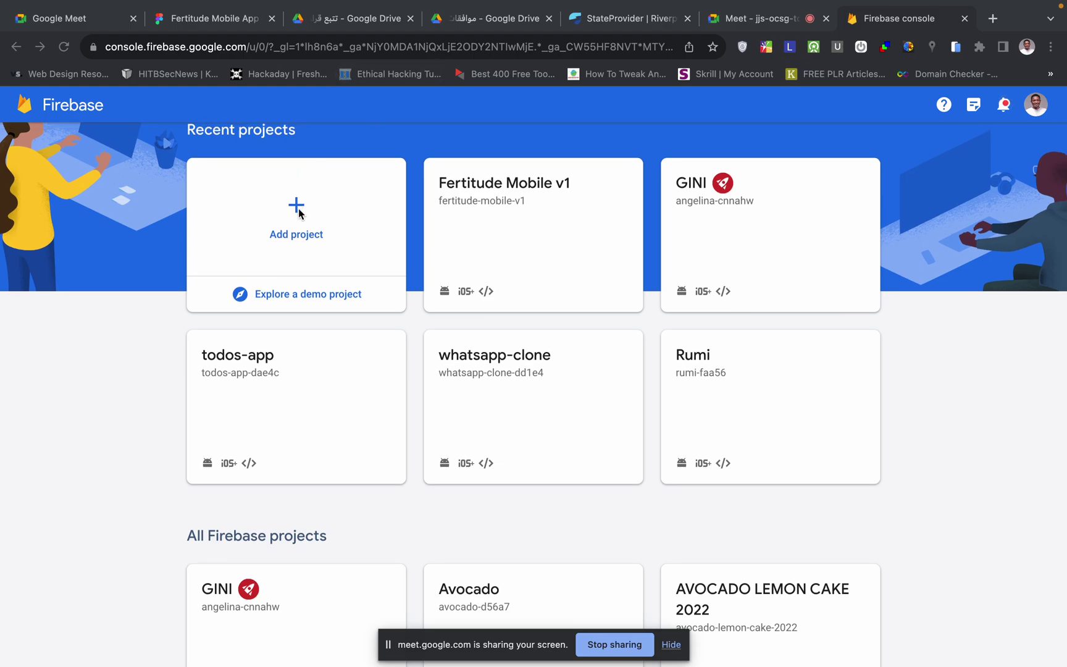
{"action": "left_click", "coordinate": [297, 236]}
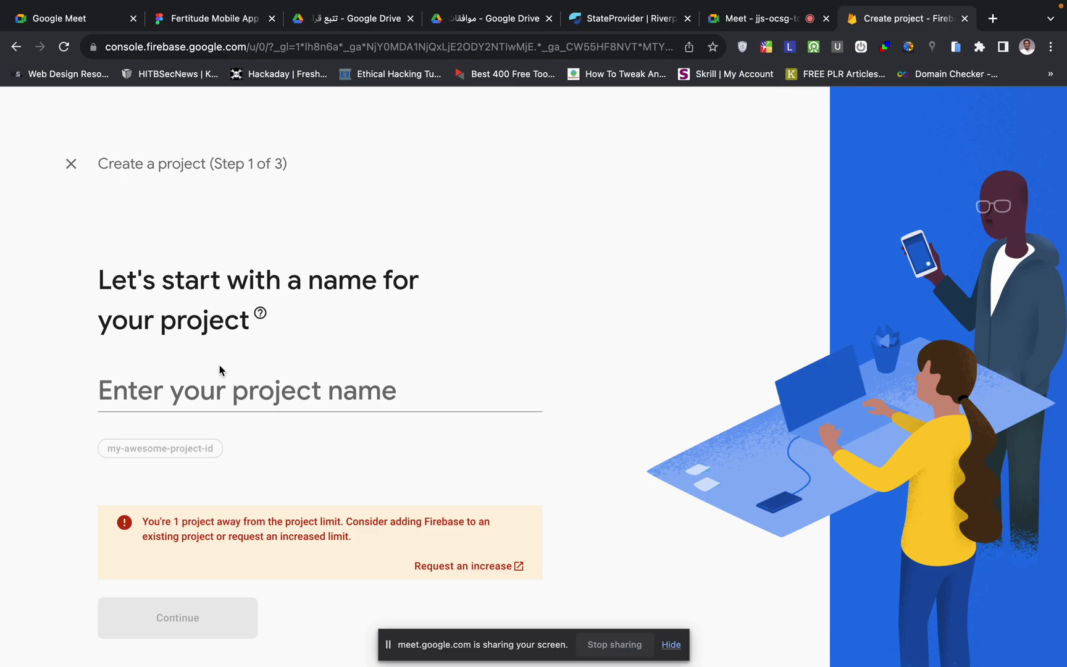
- Enter habithub-todo-app as the Firebase project name, correcting typos, and continue
{"action": "left_click", "coordinate": [225, 398]}
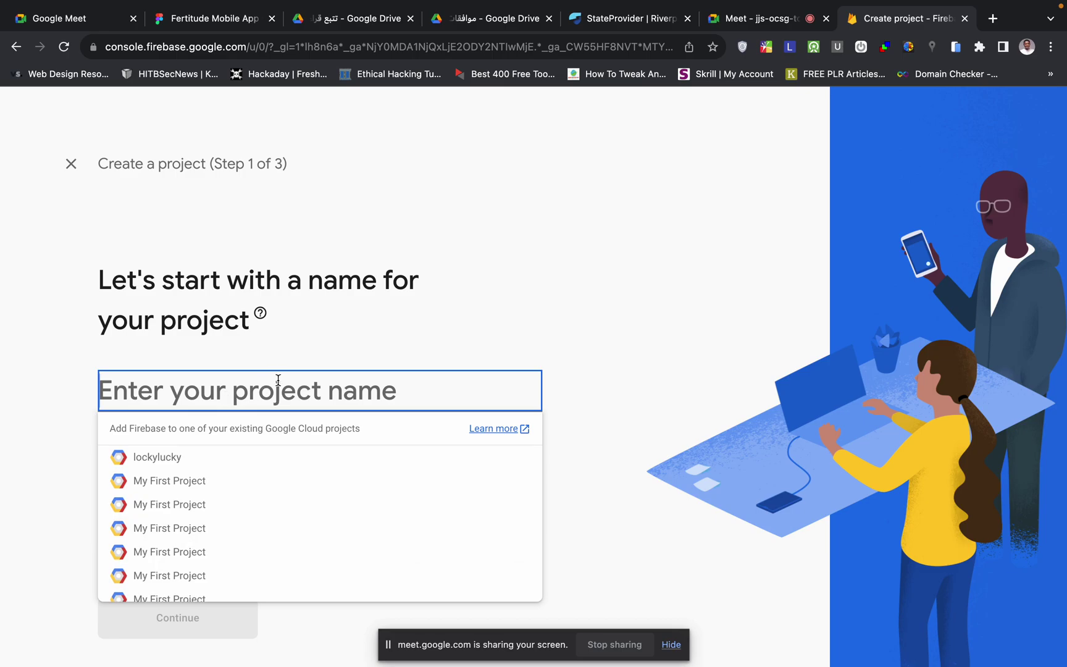
{"action": "type", "text": "ha"}
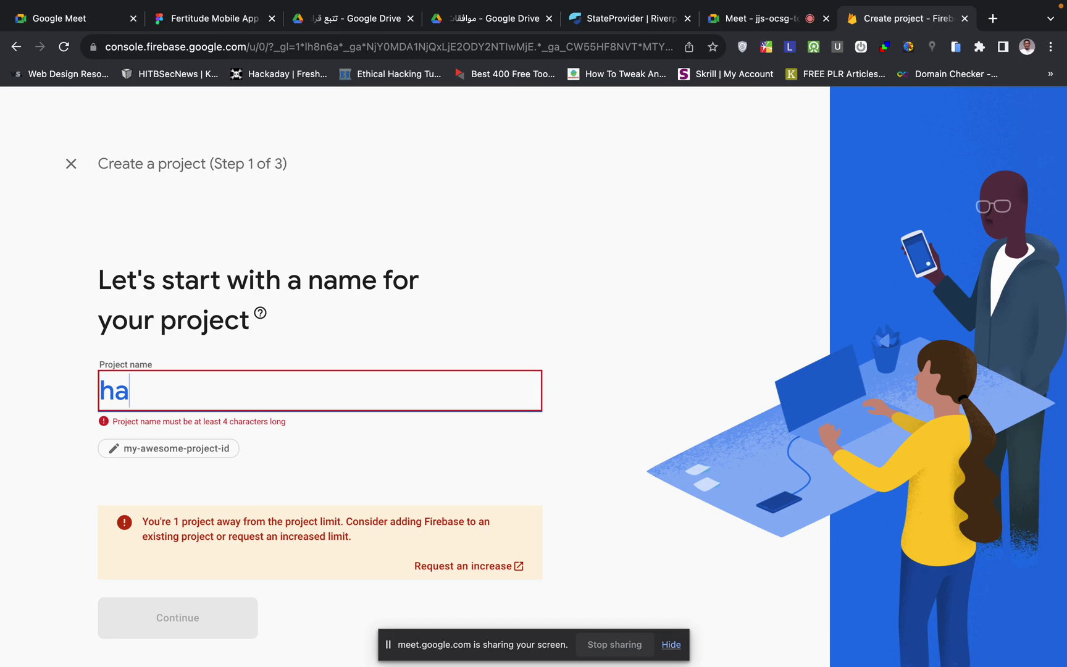
{"action": "type", "text": "bit"}
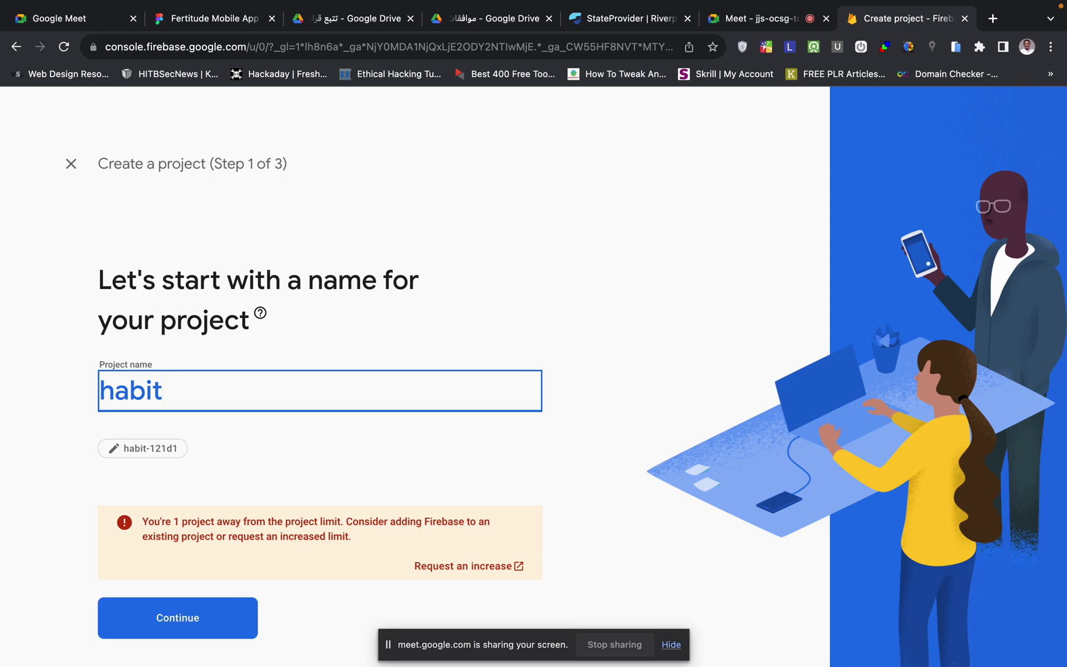
{"action": "type", "text": "_a"}
{"action": "key", "text": "BackSpace"}
{"action": "type", "text": "t"}
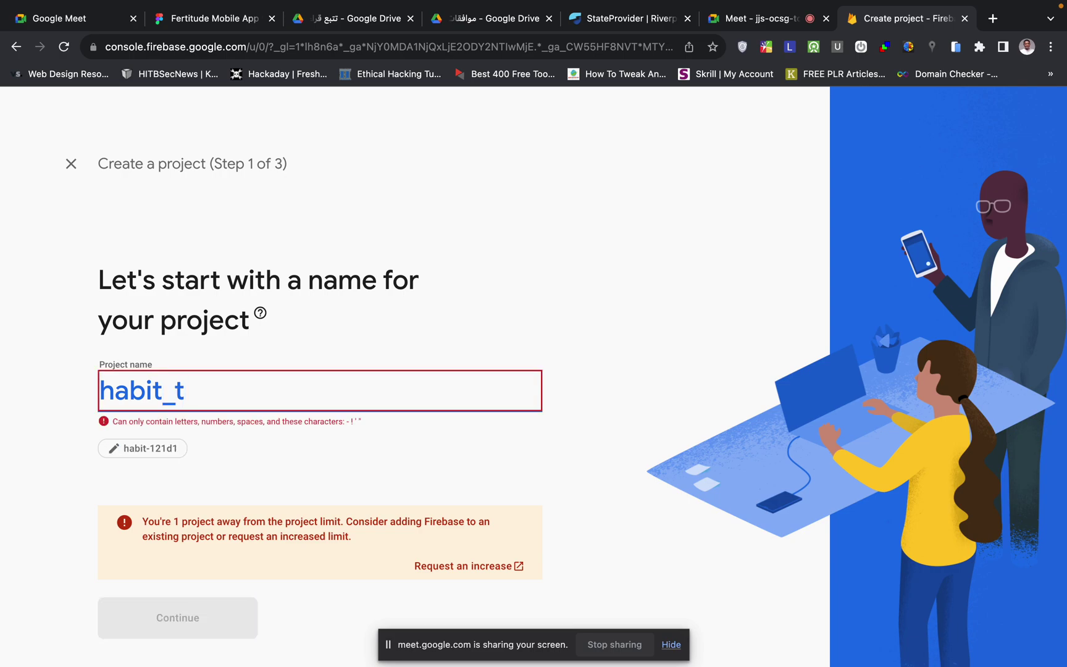
{"action": "key", "text": "BackSpace"}
{"action": "key", "text": "BackSpace"}
{"action": "type", "text": "-"}
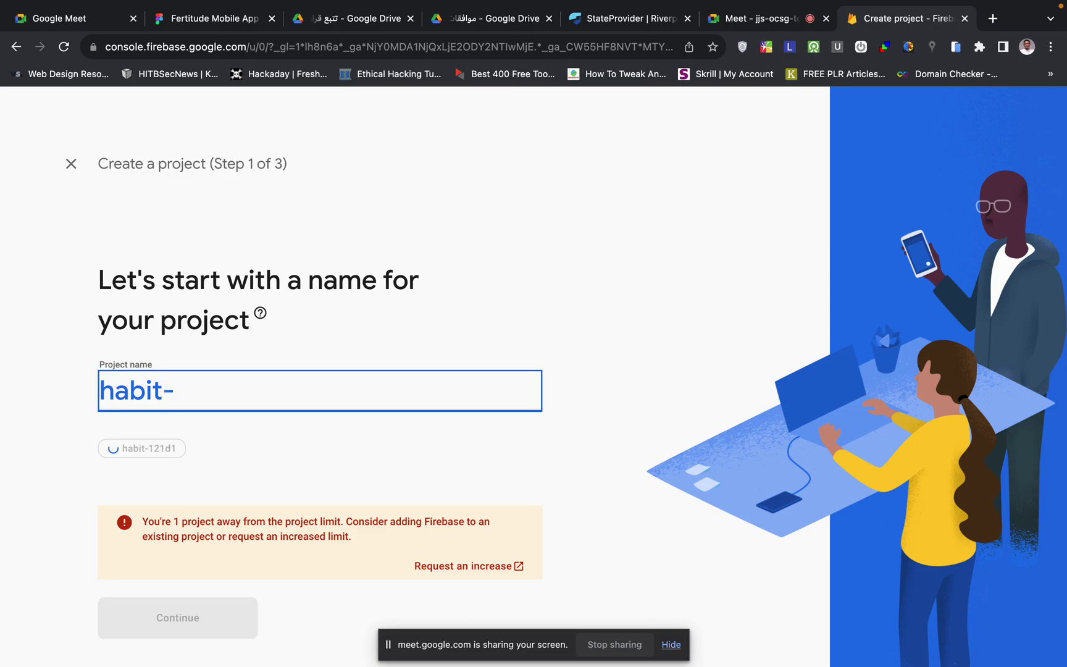
{"action": "type", "text": "todo"}
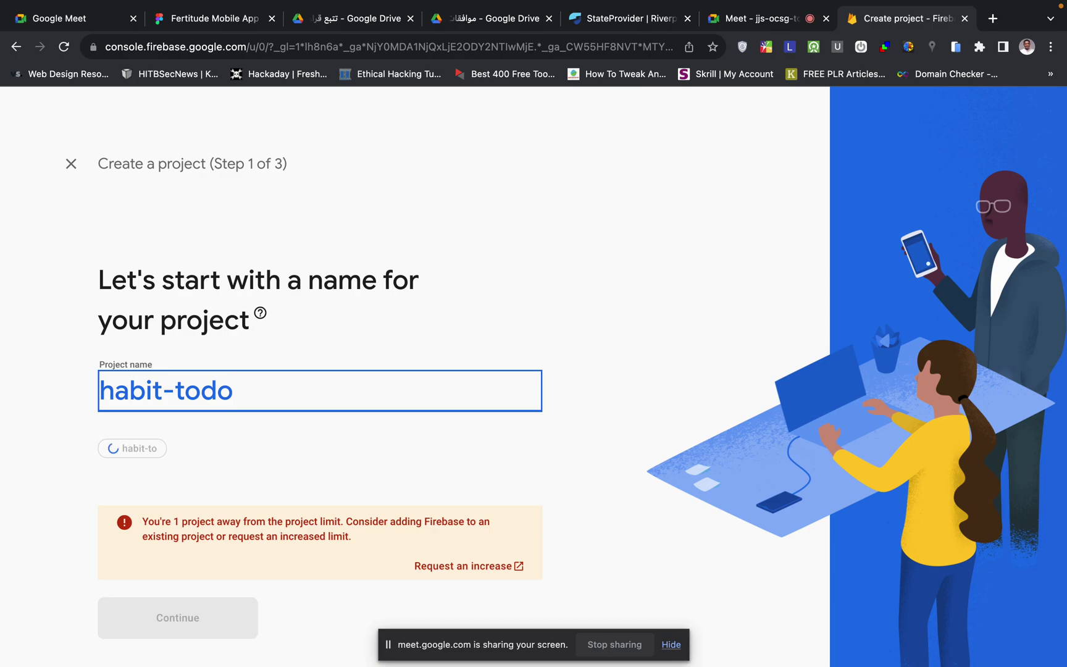
{"action": "type", "text": "-app"}
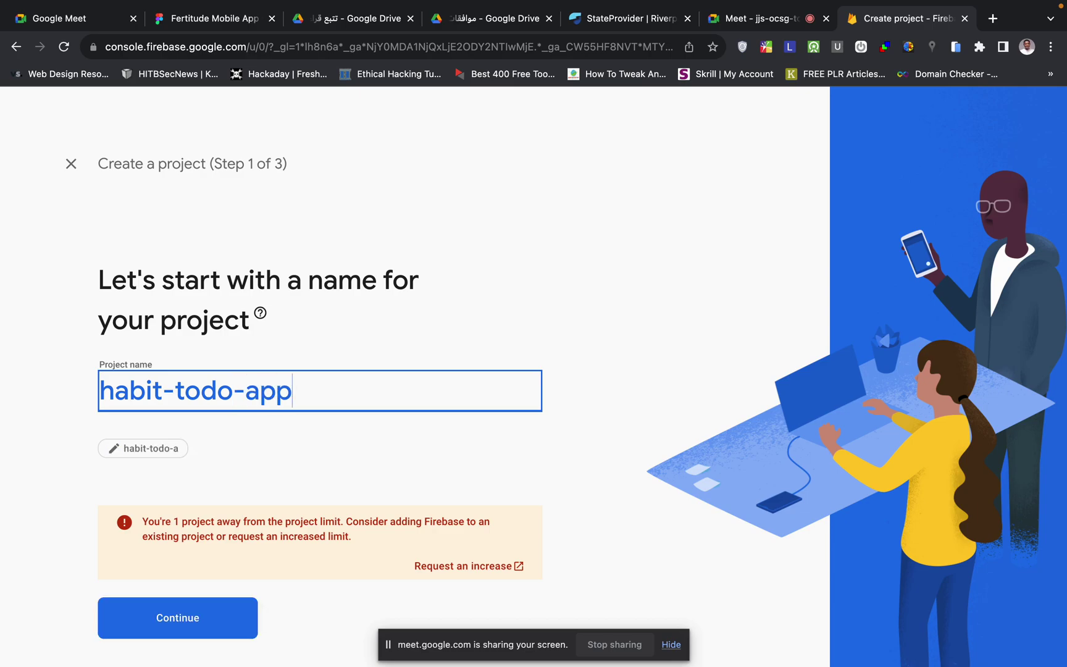
{"action": "key", "text": "Left"}
{"action": "key", "text": "Left"}
{"action": "key", "text": "Left"}
{"action": "key", "text": "Left"}
{"action": "key", "text": "Left"}
{"action": "key", "text": "Left"}
{"action": "key", "text": "Left"}
{"action": "key", "text": "Left"}
{"action": "key", "text": "Right"}
{"action": "type", "text": "n"}
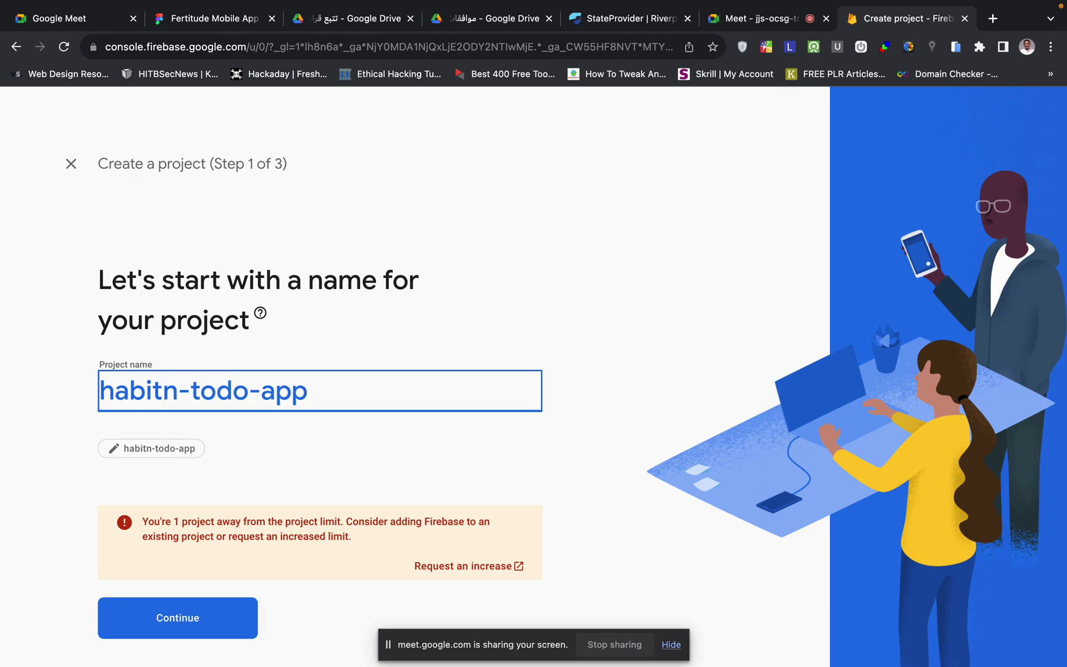
{"action": "key", "text": "BackSpace"}
{"action": "type", "text": "hub"}
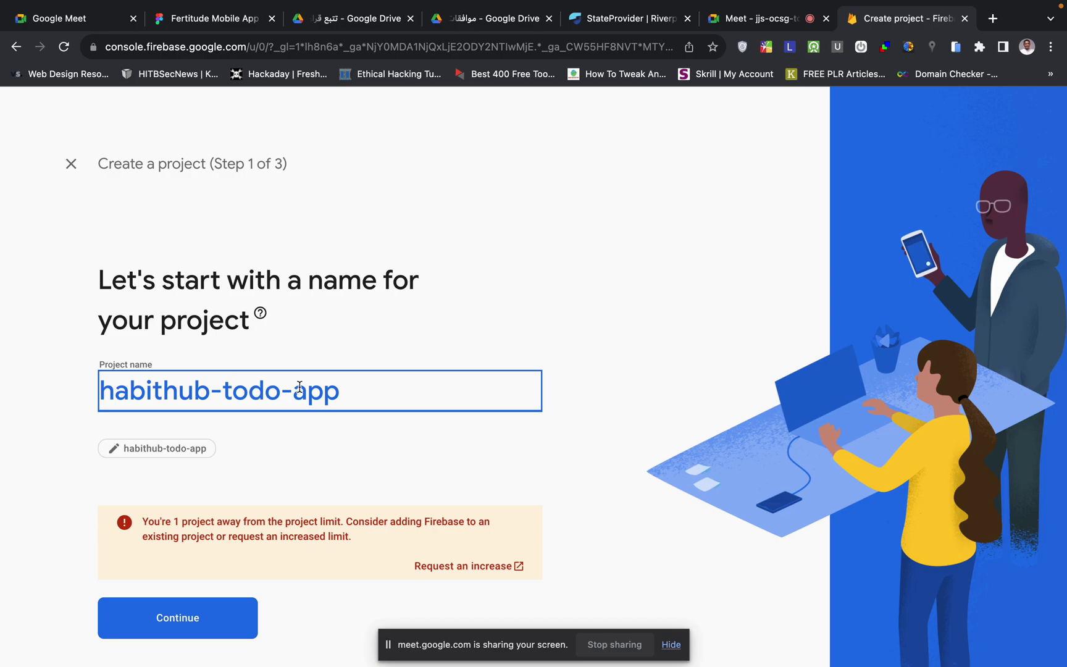
{"action": "scroll", "coordinate": [222, 515], "scroll_direction": "down", "scroll_amount": 1}
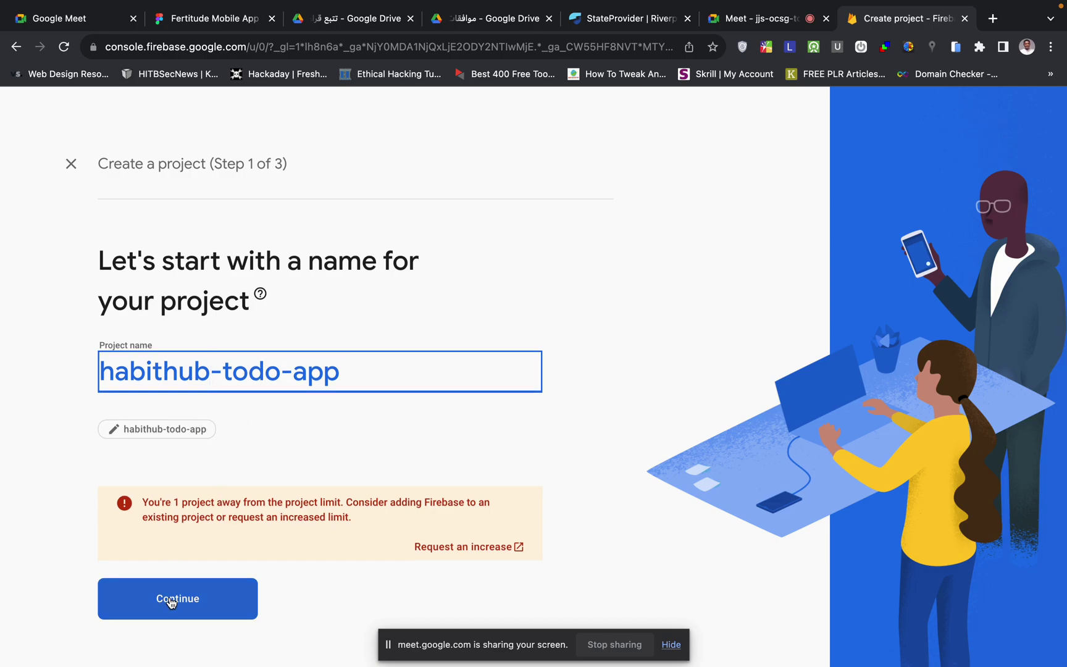
{"action": "left_click", "coordinate": [193, 607]}
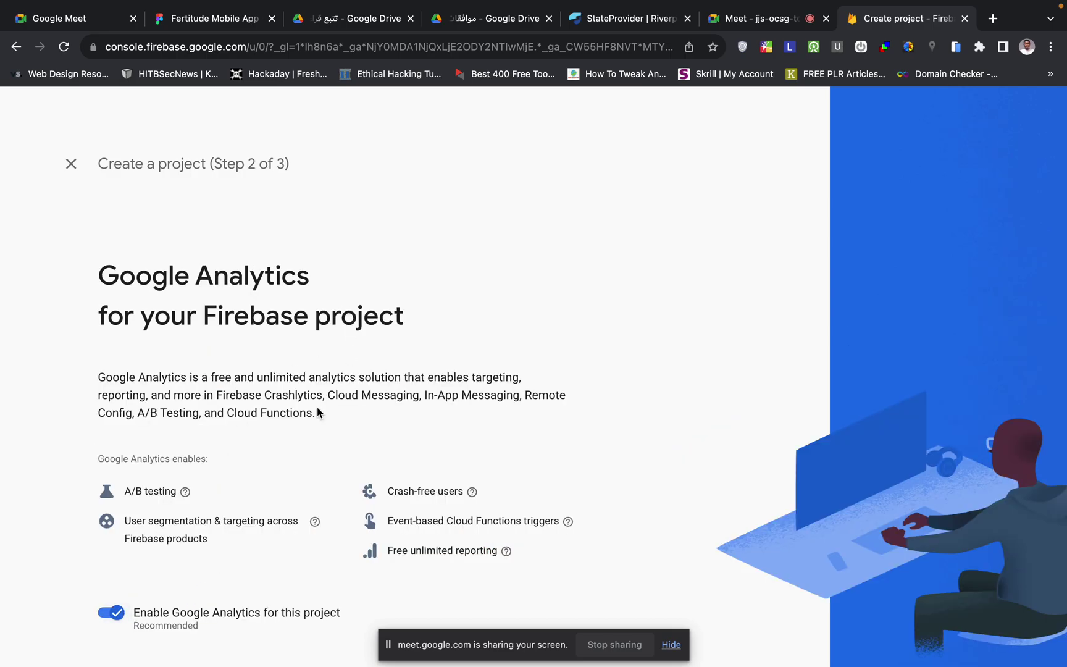
- Disable Google Analytics and create the habithub-todo-app Firebase project
{"action": "scroll", "coordinate": [318, 409], "scroll_direction": "down", "scroll_amount": 2}
{"action": "scroll", "coordinate": [317, 409], "scroll_direction": "up", "scroll_amount": 2}
{"action": "scroll", "coordinate": [316, 409], "scroll_direction": "up", "scroll_amount": 1}
{"action": "scroll", "coordinate": [129, 400], "scroll_direction": "down", "scroll_amount": 1}
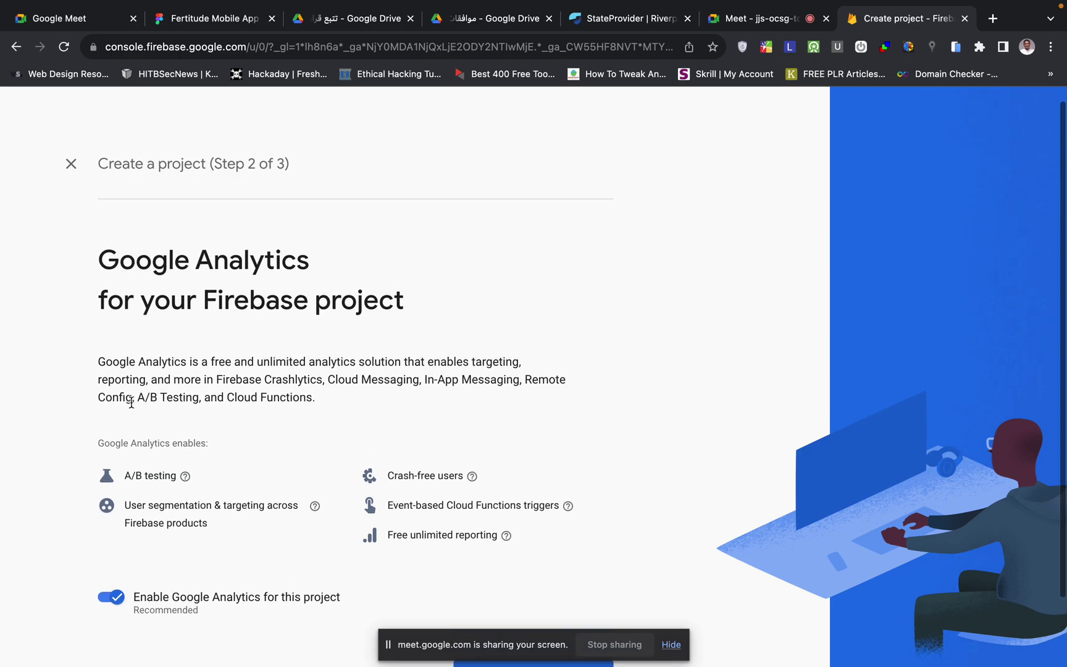
{"action": "left_click", "coordinate": [117, 598]}
{"action": "scroll", "coordinate": [221, 520], "scroll_direction": "down", "scroll_amount": 2}
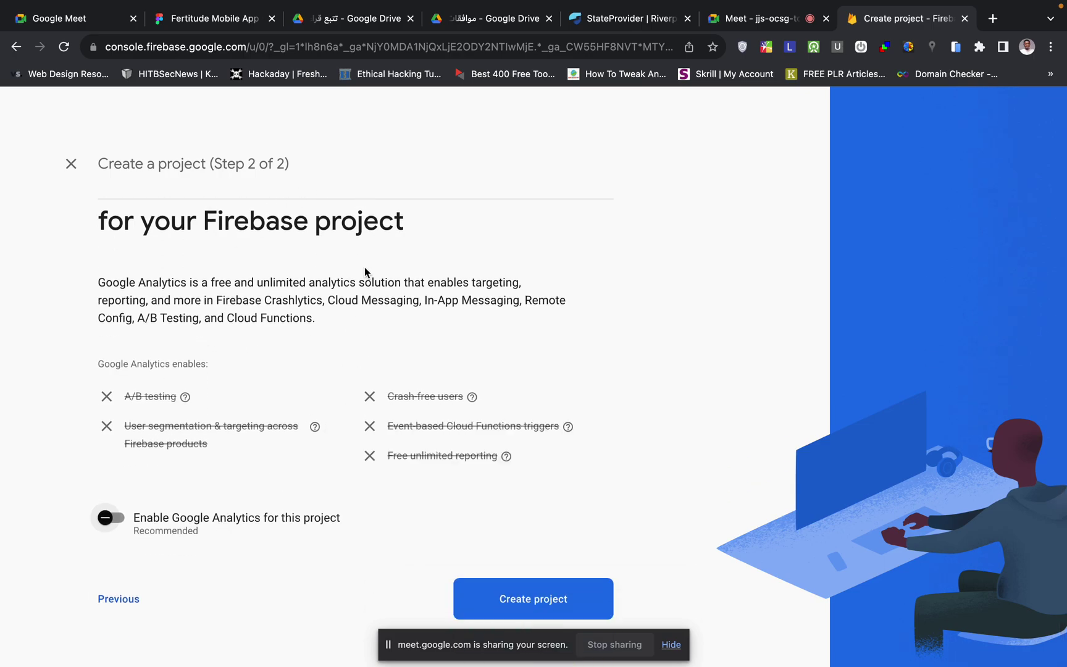
{"action": "mouse_move", "coordinate": [322, 431]}
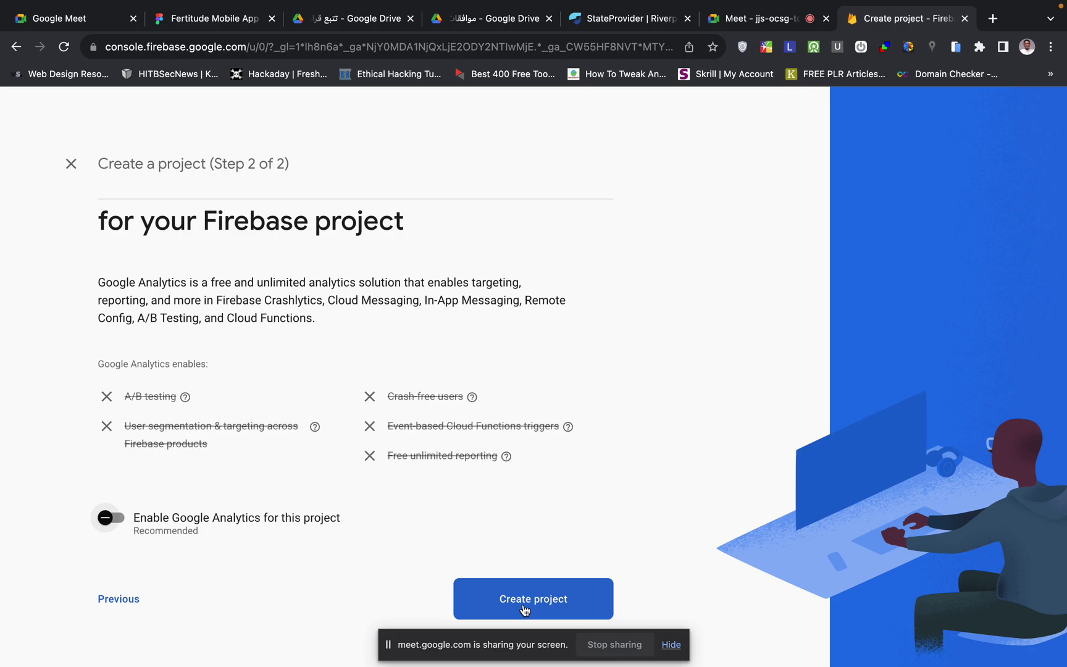
{"action": "left_click", "coordinate": [536, 592]}
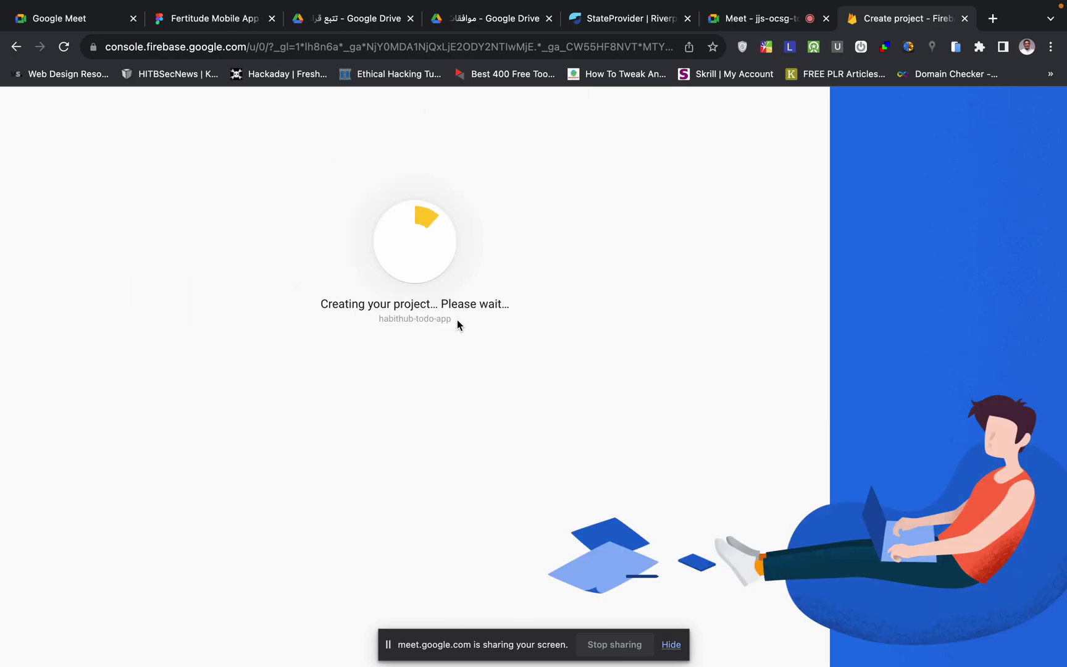
{"action": "key", "text": "ctrl+Left"}
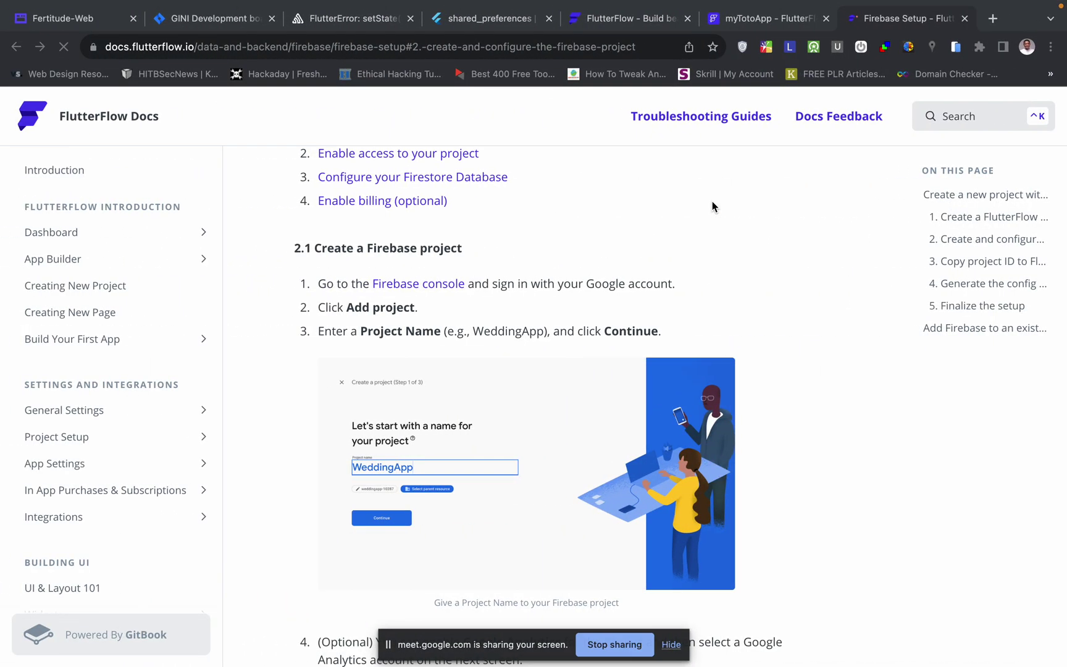
- Scroll through section 2.1 of the Firebase Setup guide while the project is created
{"action": "scroll", "coordinate": [442, 330], "scroll_direction": "down", "scroll_amount": 1}
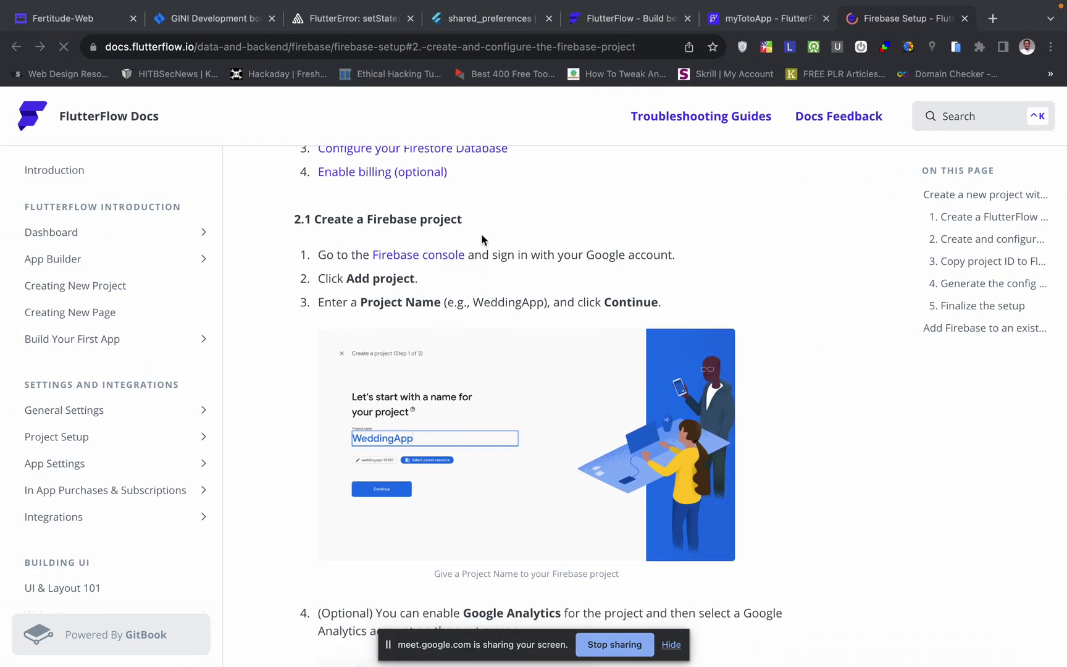
{"action": "scroll", "coordinate": [464, 428], "scroll_direction": "down", "scroll_amount": 2}
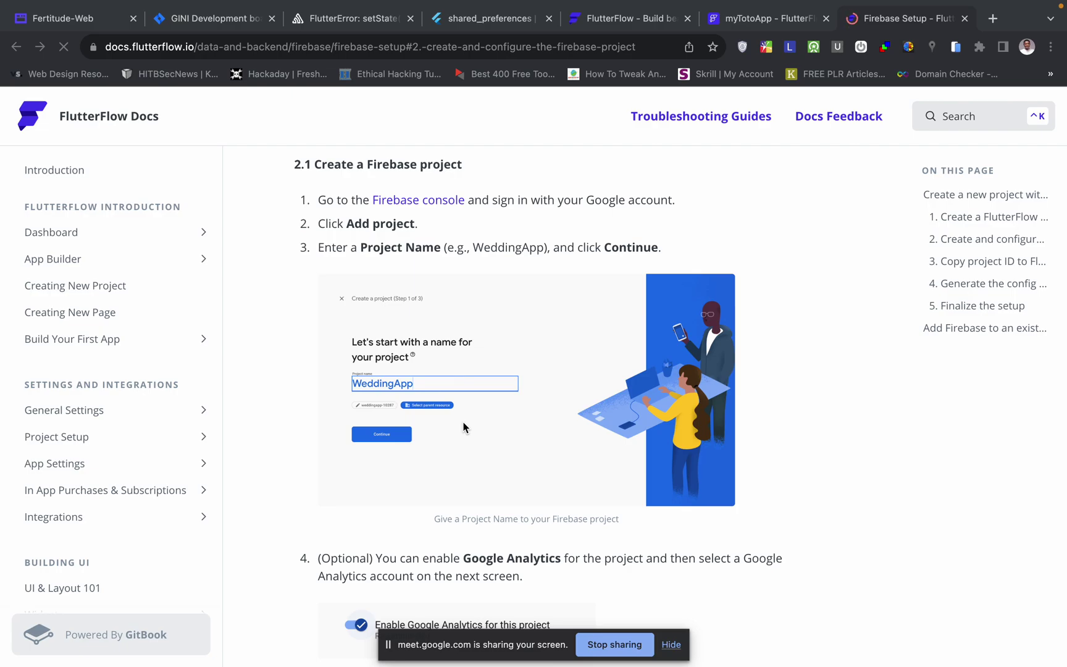
{"action": "scroll", "coordinate": [464, 428], "scroll_direction": "down", "scroll_amount": 2}
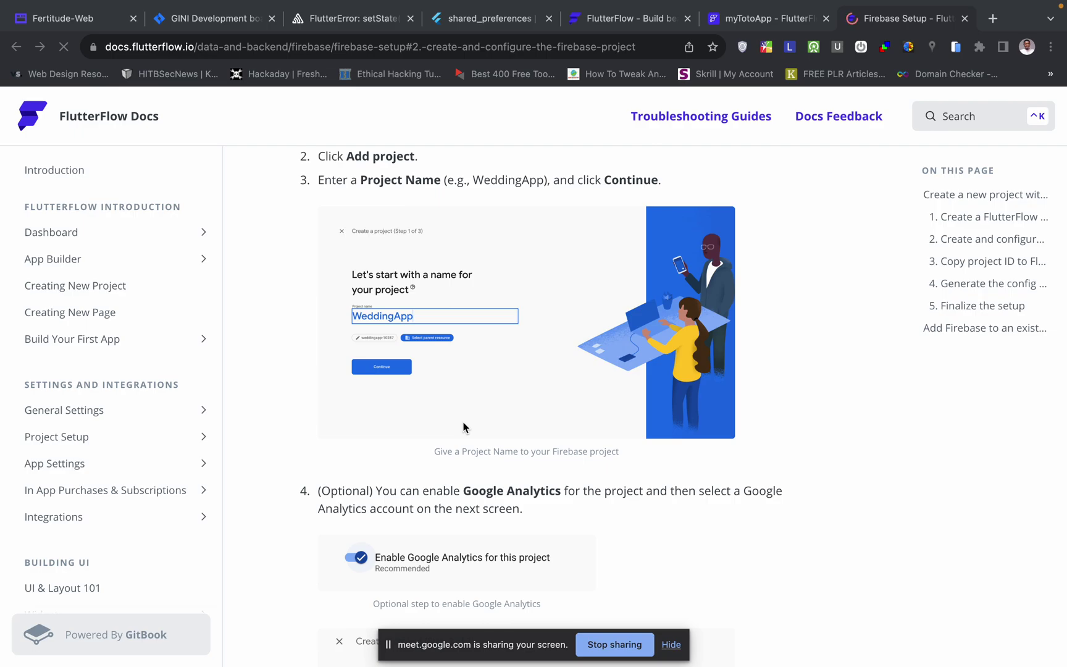
{"action": "scroll", "coordinate": [465, 427], "scroll_direction": "up", "scroll_amount": 1}
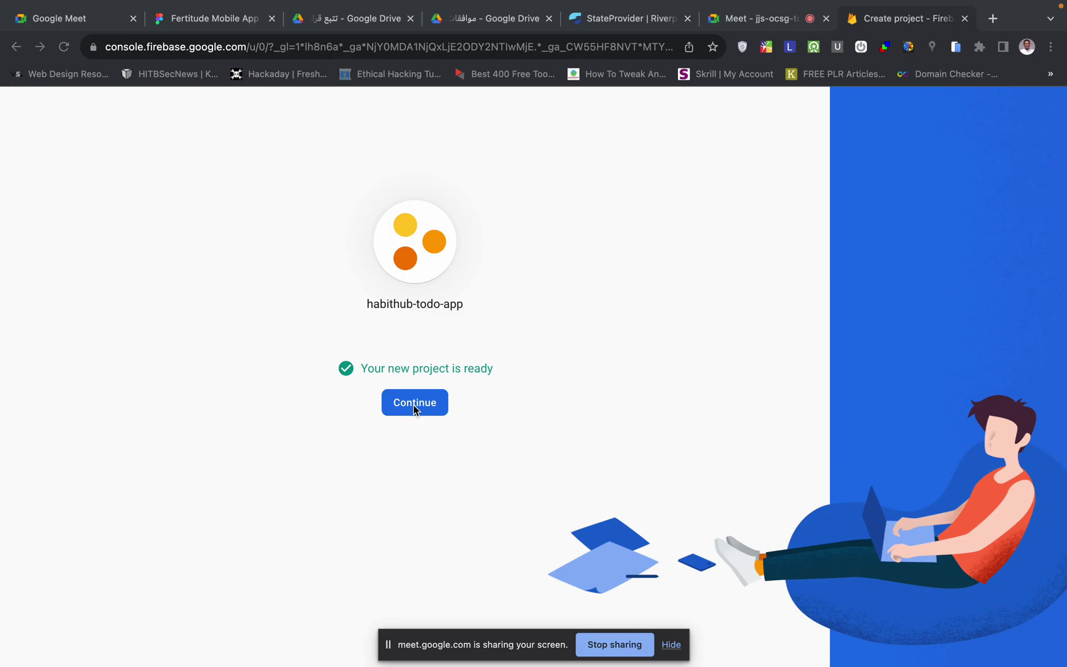
- Open the habithub-todo-app overview, then go back to the FlutterFlow Firebase Setup docs
{"action": "left_click", "coordinate": [441, 409]}
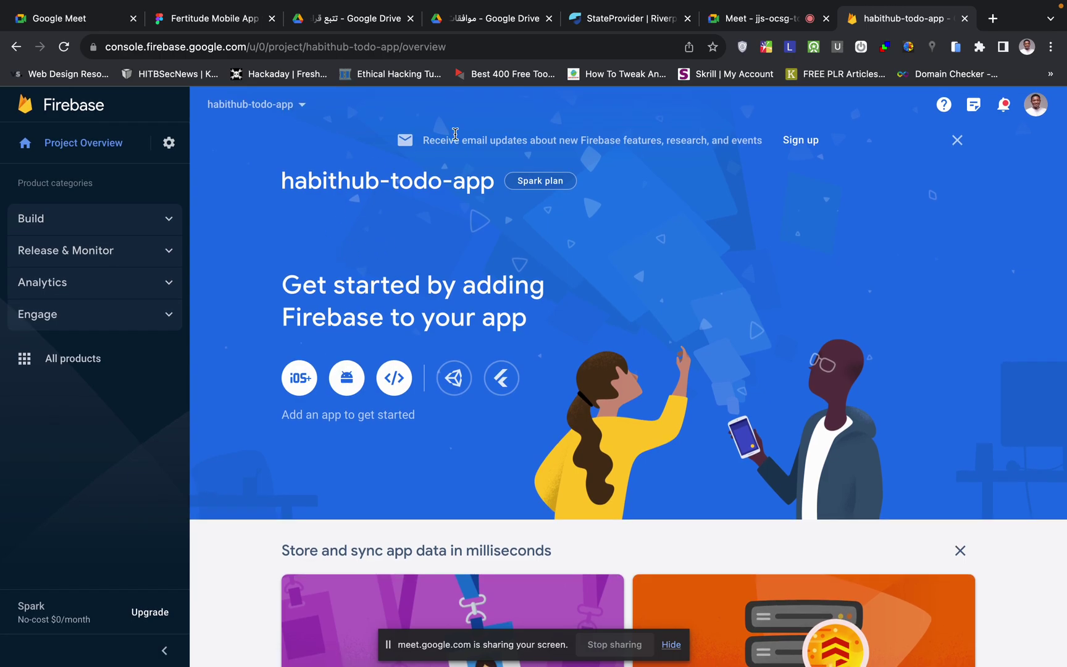
{"action": "scroll", "coordinate": [420, 553], "scroll_direction": "down", "scroll_amount": 8}
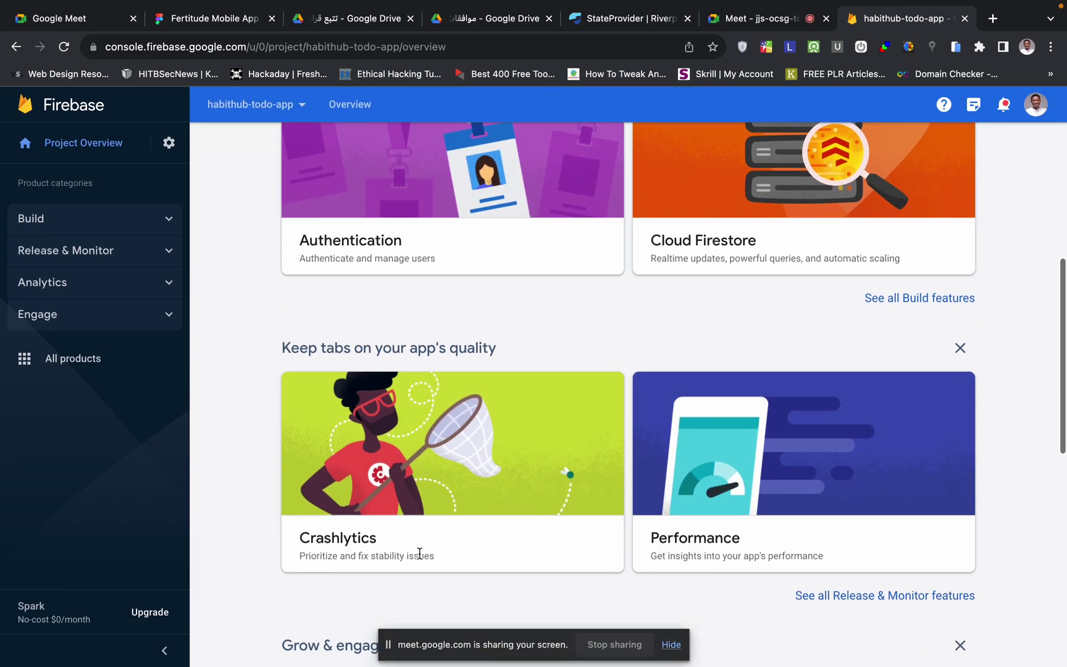
{"action": "scroll", "coordinate": [419, 553], "scroll_direction": "up", "scroll_amount": 10}
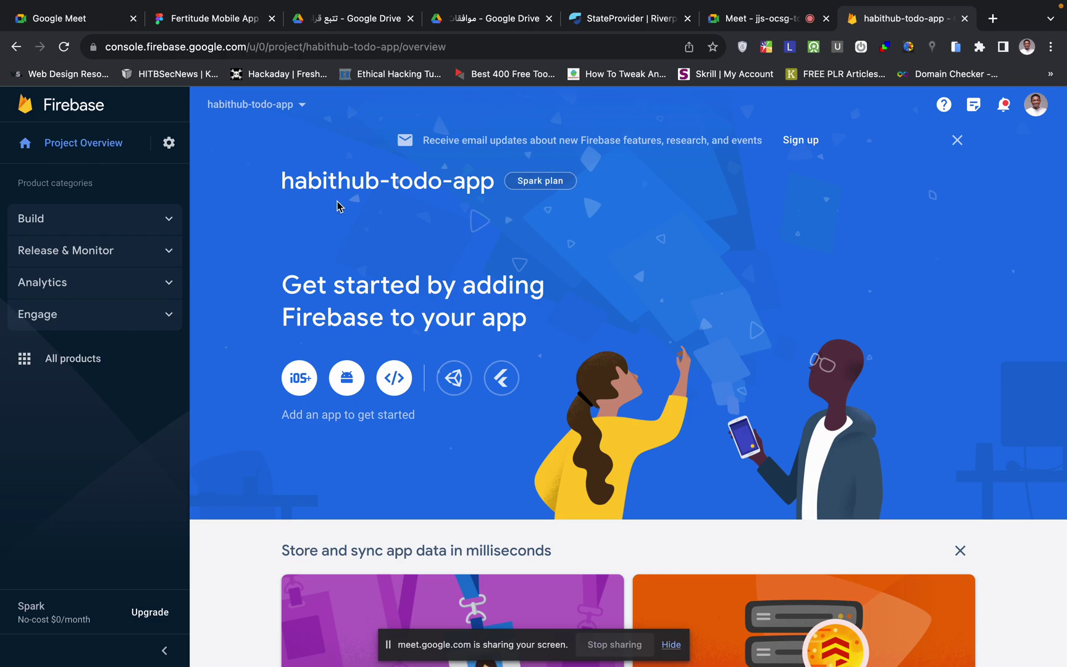
{"action": "key", "text": "ctrl+Left"}
{"action": "scroll", "coordinate": [433, 388], "scroll_direction": "down", "scroll_amount": 1}
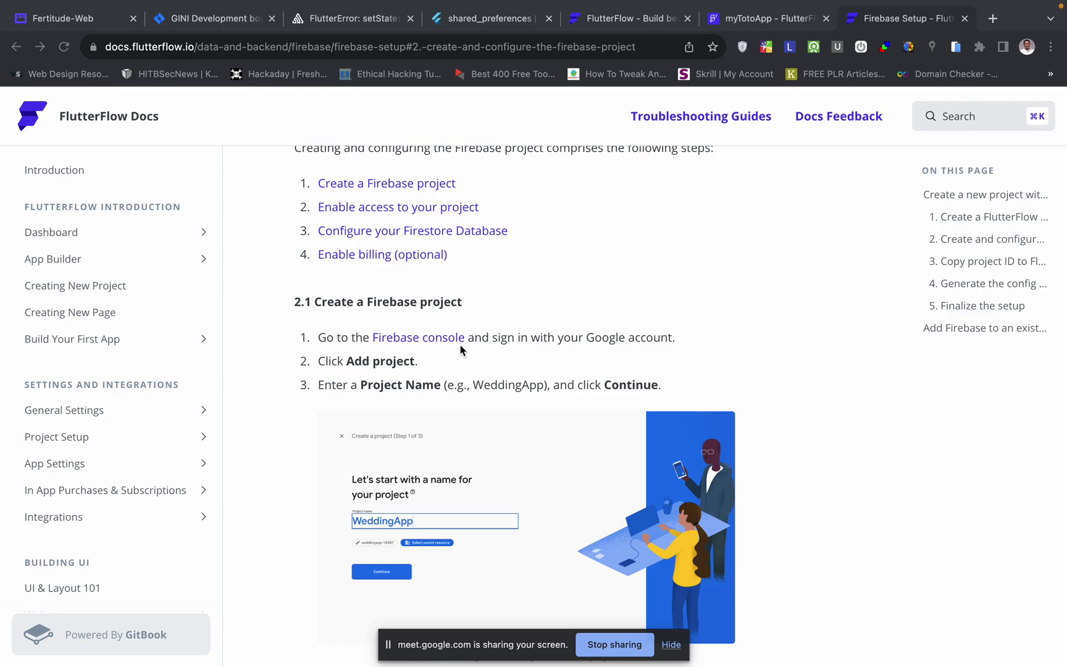
- Read the docs down to section 2.2 'Enable access to your project', then return to the Firebase overview
{"action": "scroll", "coordinate": [409, 381], "scroll_direction": "down", "scroll_amount": 2}
{"action": "scroll", "coordinate": [410, 381], "scroll_direction": "down", "scroll_amount": 1}
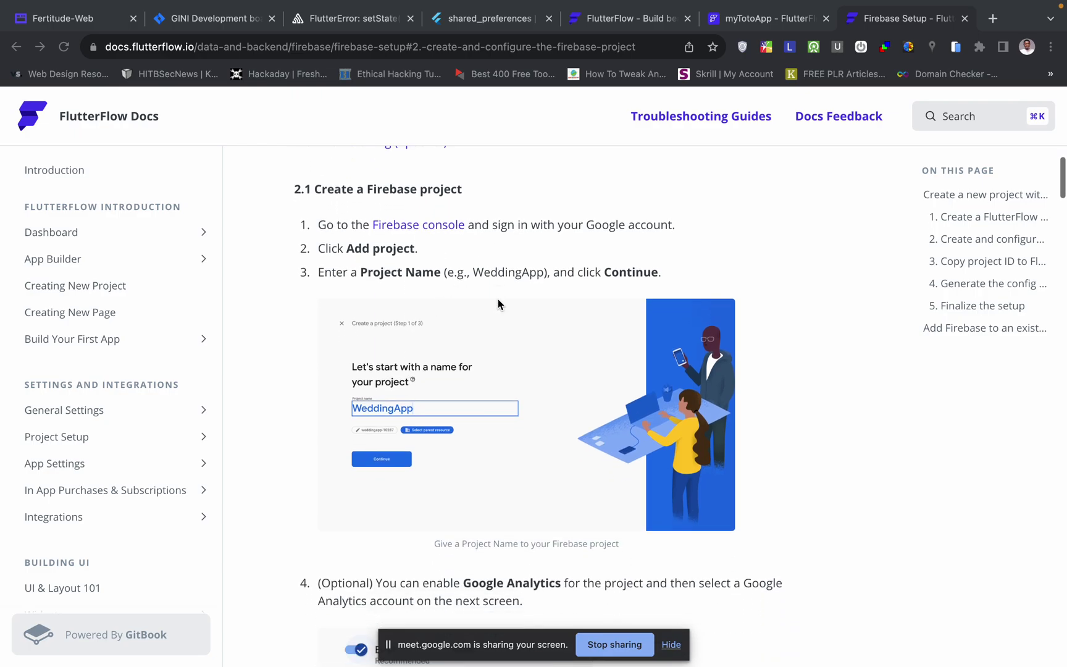
{"action": "scroll", "coordinate": [426, 466], "scroll_direction": "down", "scroll_amount": 7}
{"action": "scroll", "coordinate": [427, 466], "scroll_direction": "up", "scroll_amount": 4}
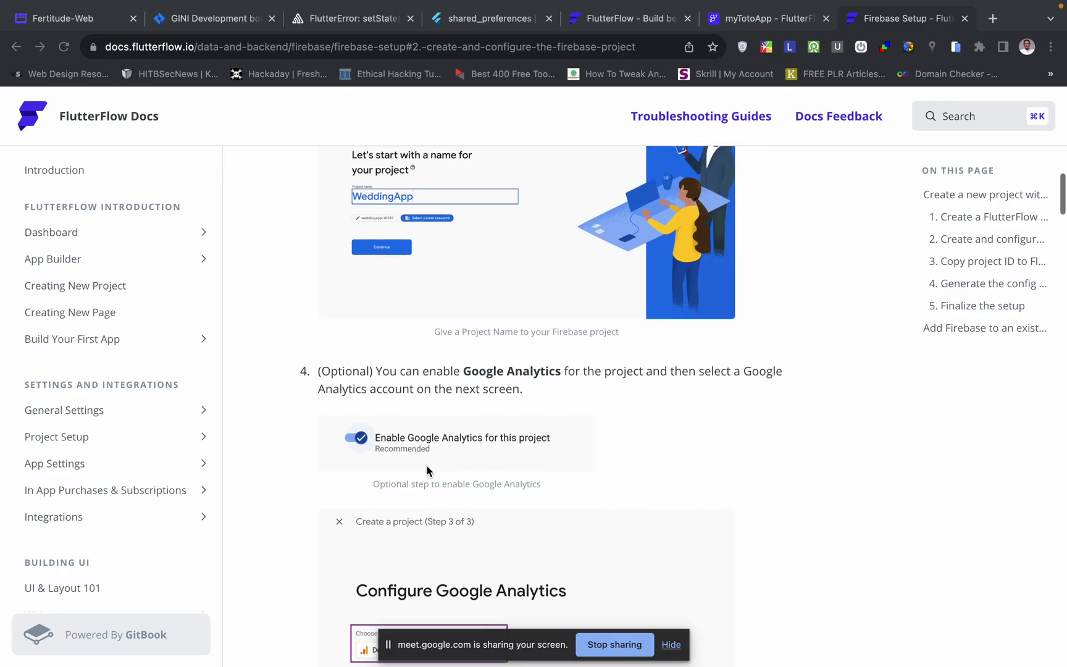
{"action": "scroll", "coordinate": [427, 466], "scroll_direction": "down", "scroll_amount": 2}
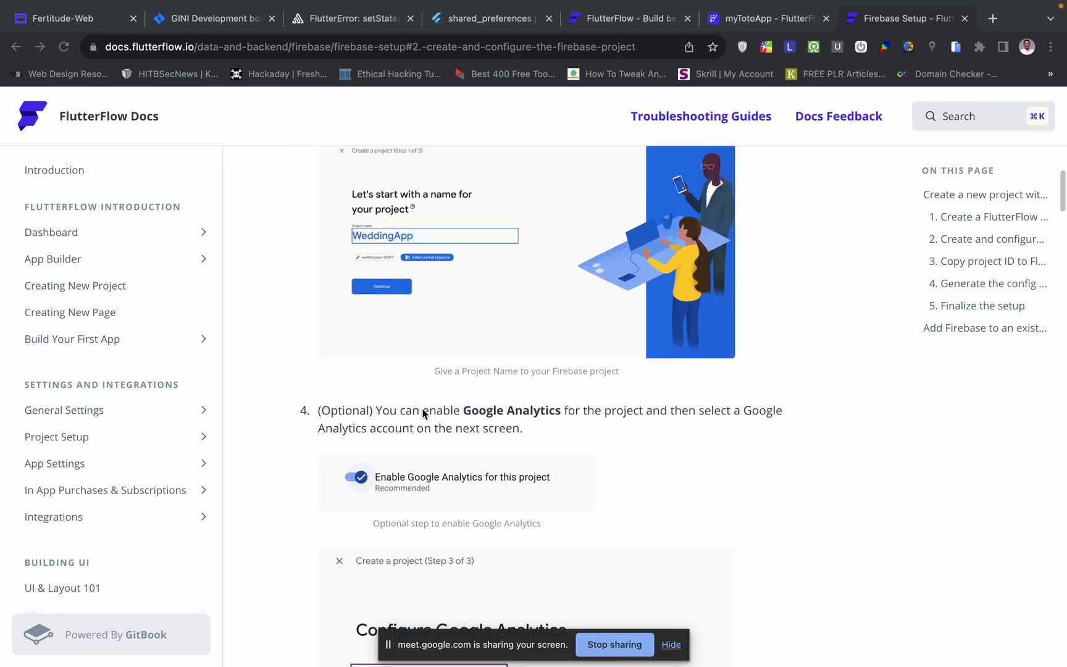
{"action": "scroll", "coordinate": [496, 451], "scroll_direction": "down", "scroll_amount": 2}
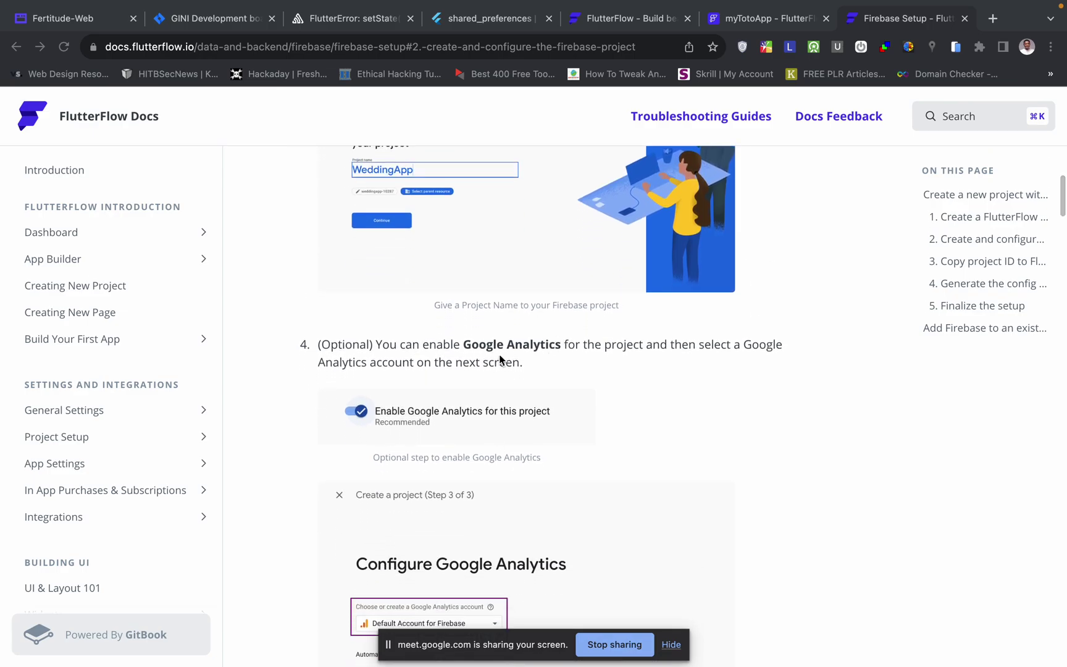
{"action": "scroll", "coordinate": [468, 437], "scroll_direction": "down", "scroll_amount": 8}
{"action": "scroll", "coordinate": [467, 437], "scroll_direction": "down", "scroll_amount": 4}
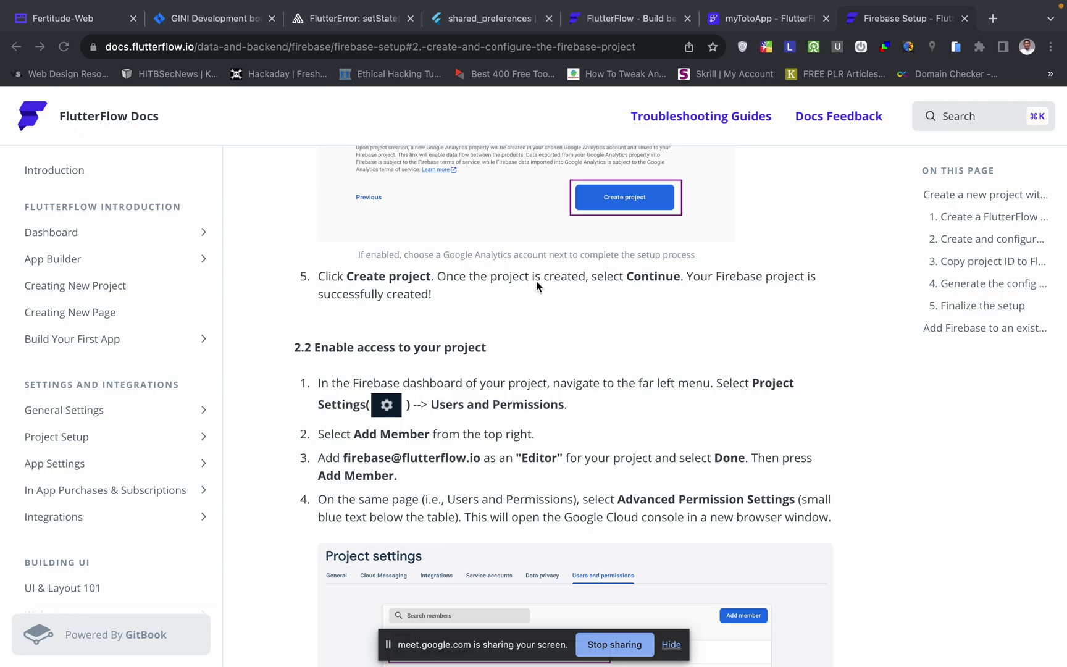
{"action": "scroll", "coordinate": [400, 355], "scroll_direction": "down", "scroll_amount": 1}
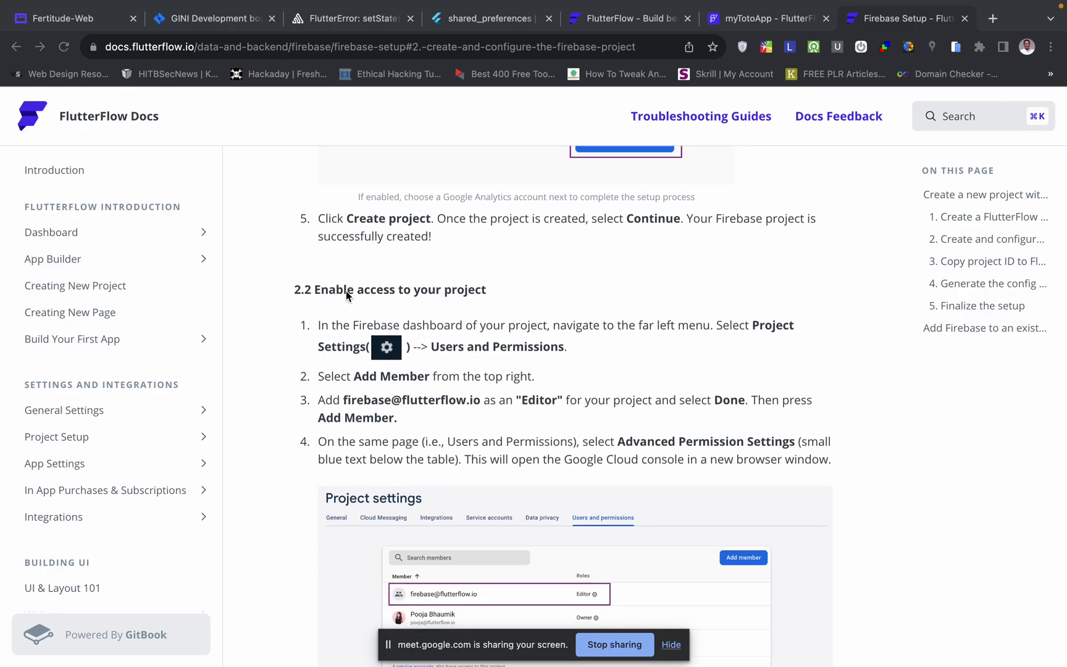
{"action": "scroll", "coordinate": [454, 365], "scroll_direction": "down", "scroll_amount": 1}
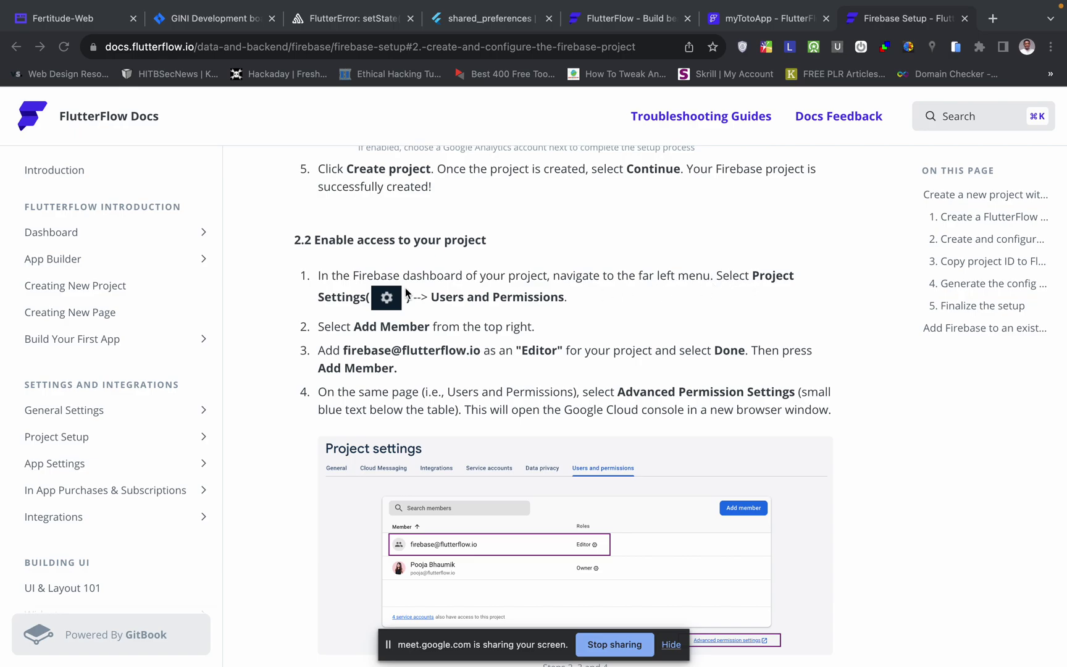
{"action": "key", "text": "ctrl+Right"}
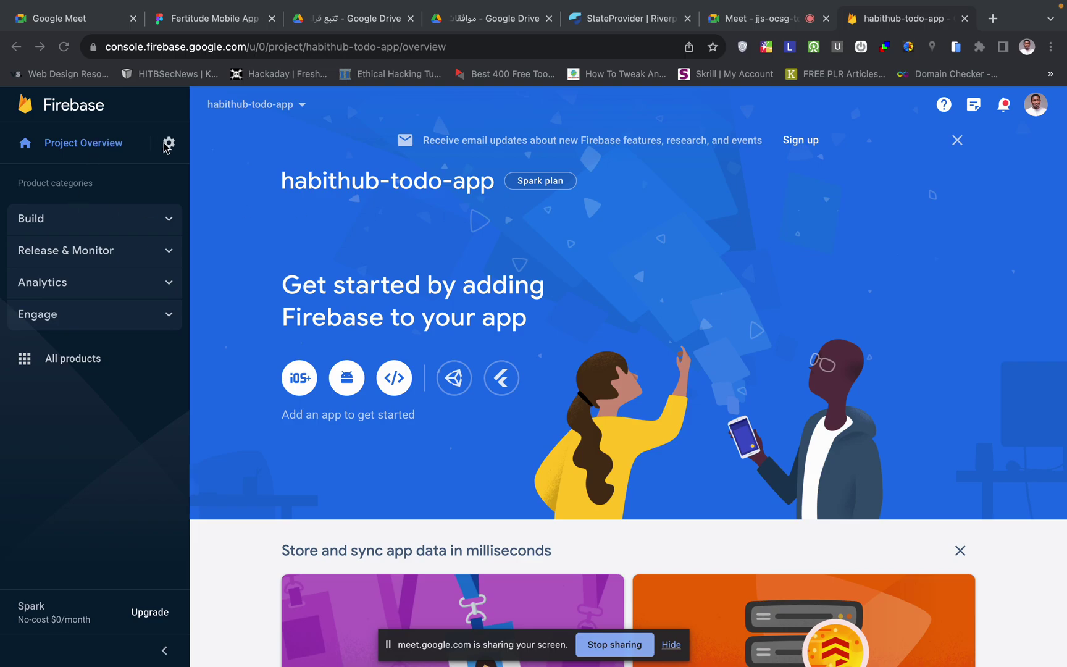
- Open General project settings and select the Project ID habithub-todo-app, then return to the docs
{"action": "left_click", "coordinate": [168, 144]}
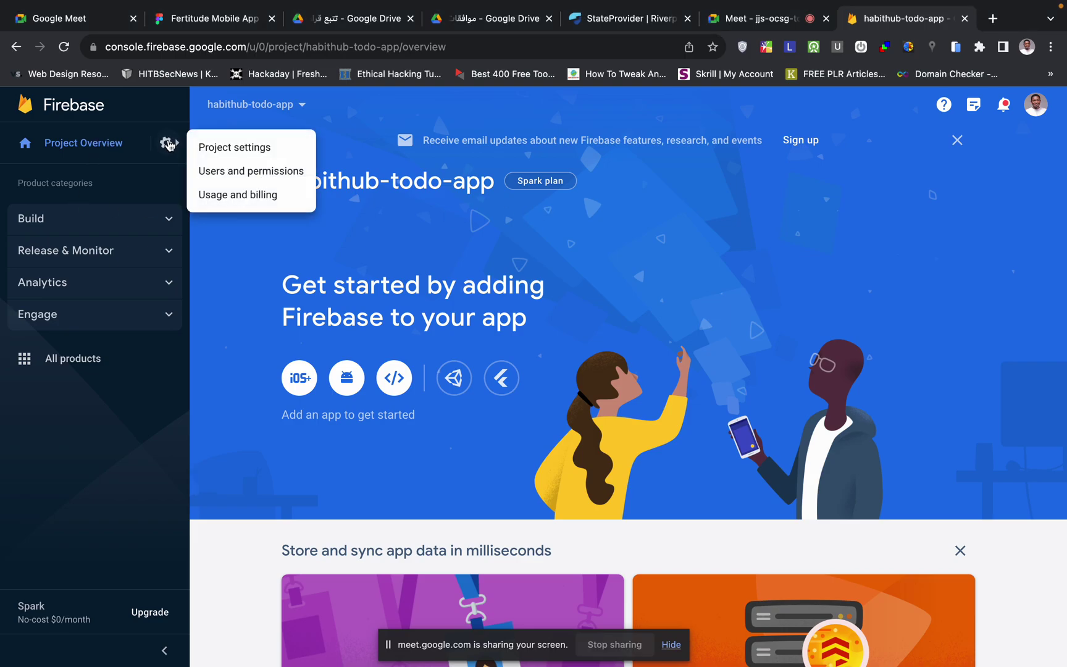
{"action": "left_click", "coordinate": [241, 151]}
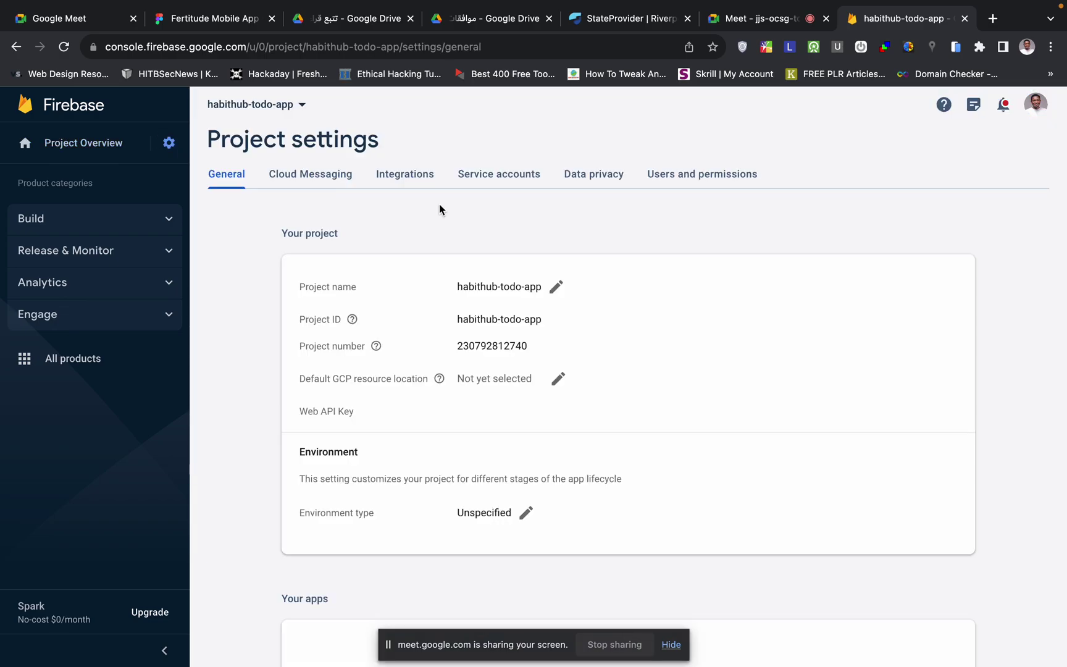
{"action": "scroll", "coordinate": [447, 273], "scroll_direction": "down", "scroll_amount": 1}
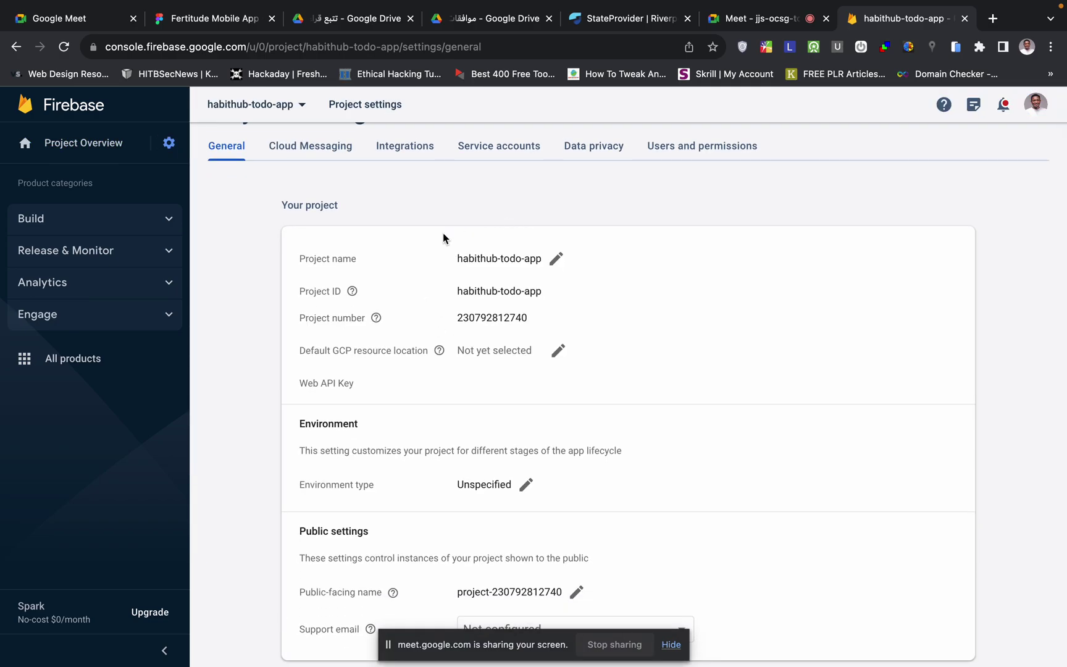
{"action": "mouse_move", "coordinate": [352, 292]}
{"action": "left_click_drag", "start_coordinate": [543, 291], "coordinate": [444, 297]}
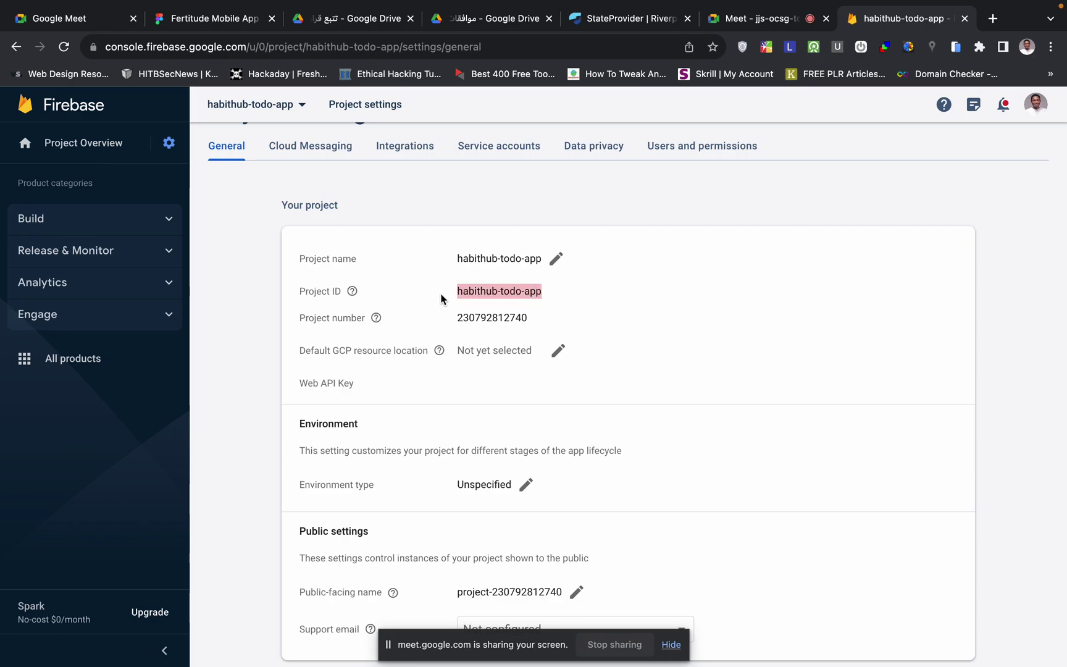
{"action": "key", "text": "super+grave"}
{"action": "scroll", "coordinate": [477, 393], "scroll_direction": "down", "scroll_amount": 1}
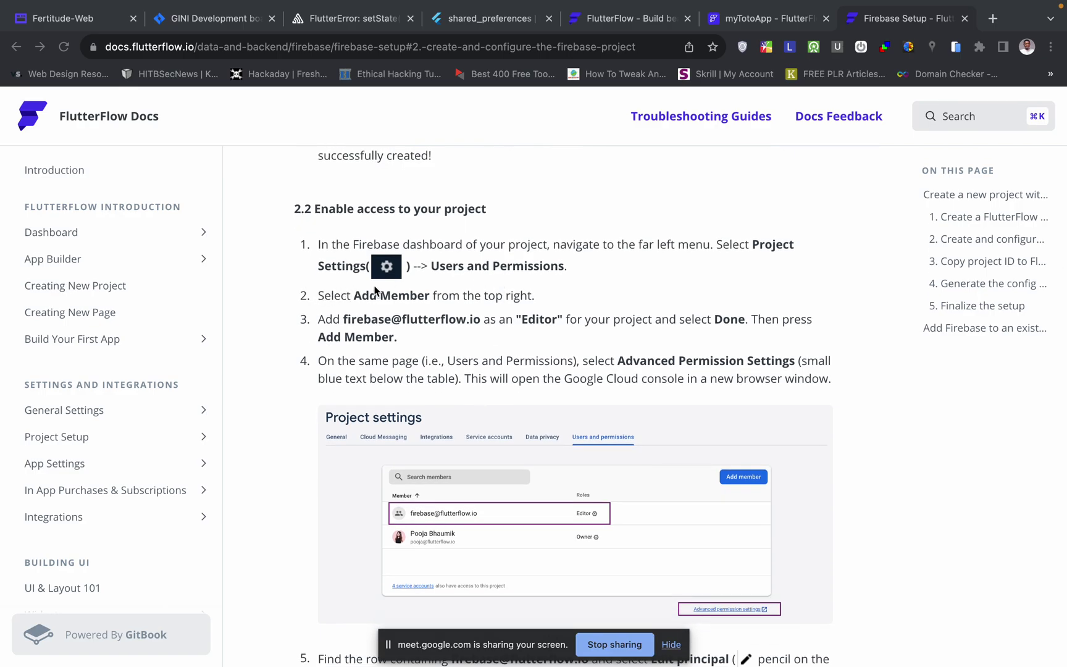
- Select FlutterFlow's full service e-mail address in step 3 of the docs' section 2.2
{"action": "scroll", "coordinate": [448, 333], "scroll_direction": "down", "scroll_amount": 1}
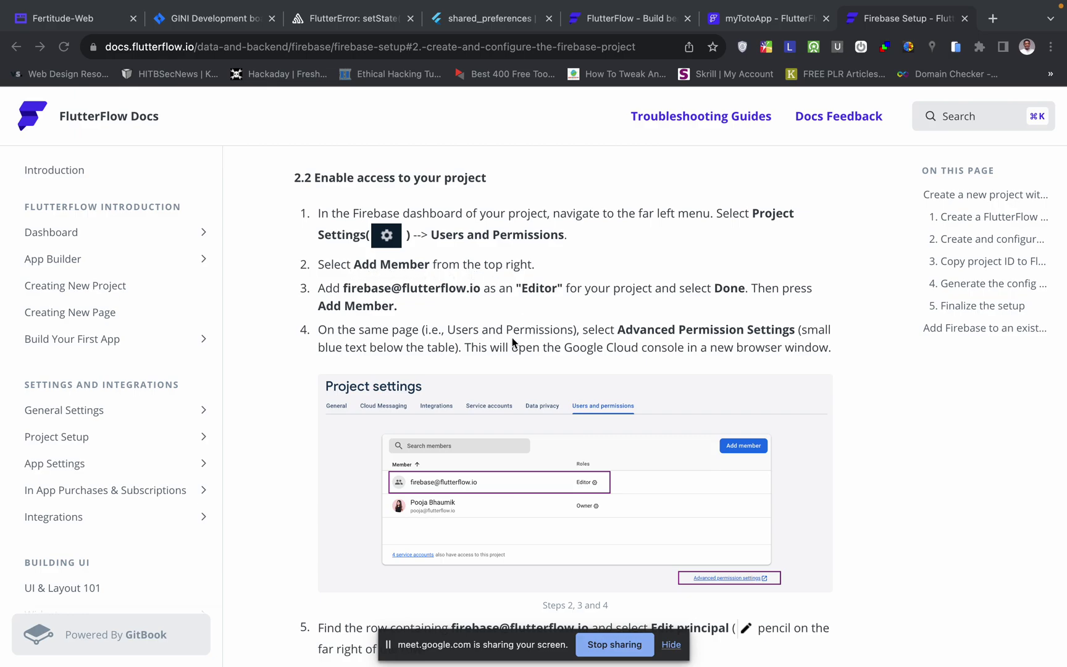
{"action": "scroll", "coordinate": [512, 337], "scroll_direction": "down", "scroll_amount": 1}
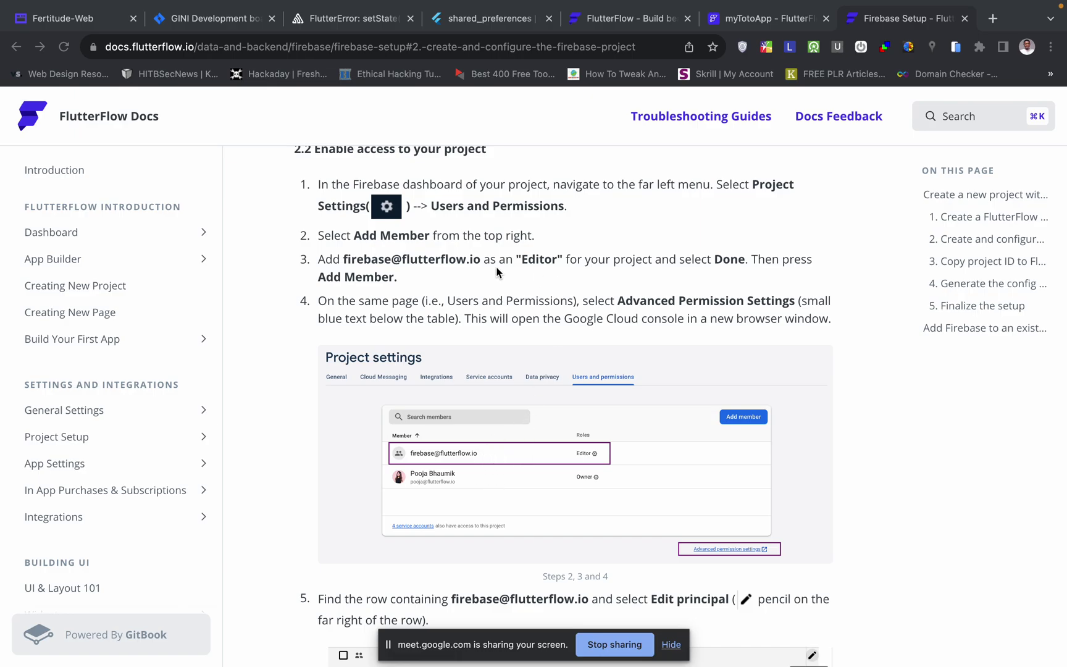
{"action": "left_click", "coordinate": [347, 260]}
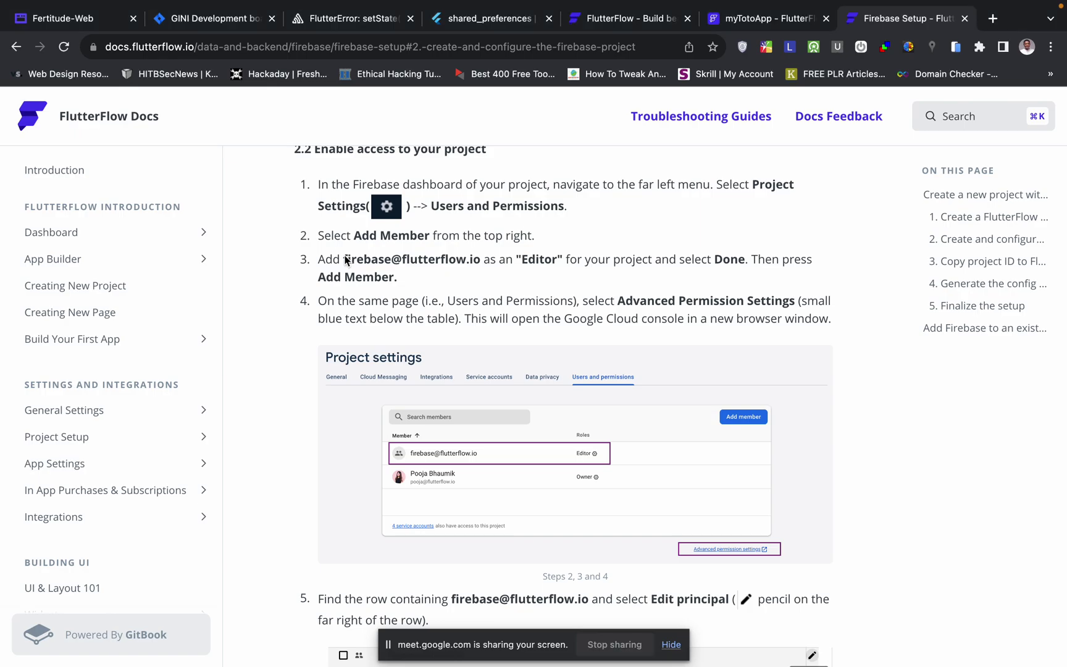
{"action": "double_click", "coordinate": [403, 259]}
{"action": "left_click", "coordinate": [403, 260]}
{"action": "left_click_drag", "start_coordinate": [480, 259], "coordinate": [338, 262]}
{"action": "key", "text": "ctrl+c"}
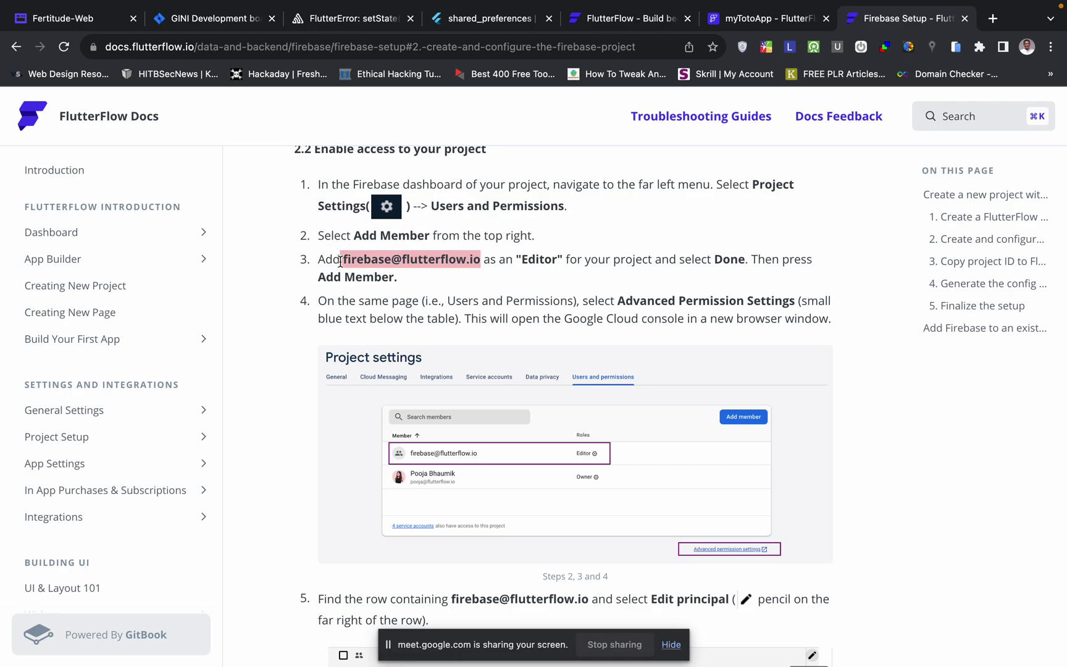
{"action": "key", "text": "ctrl+Right"}
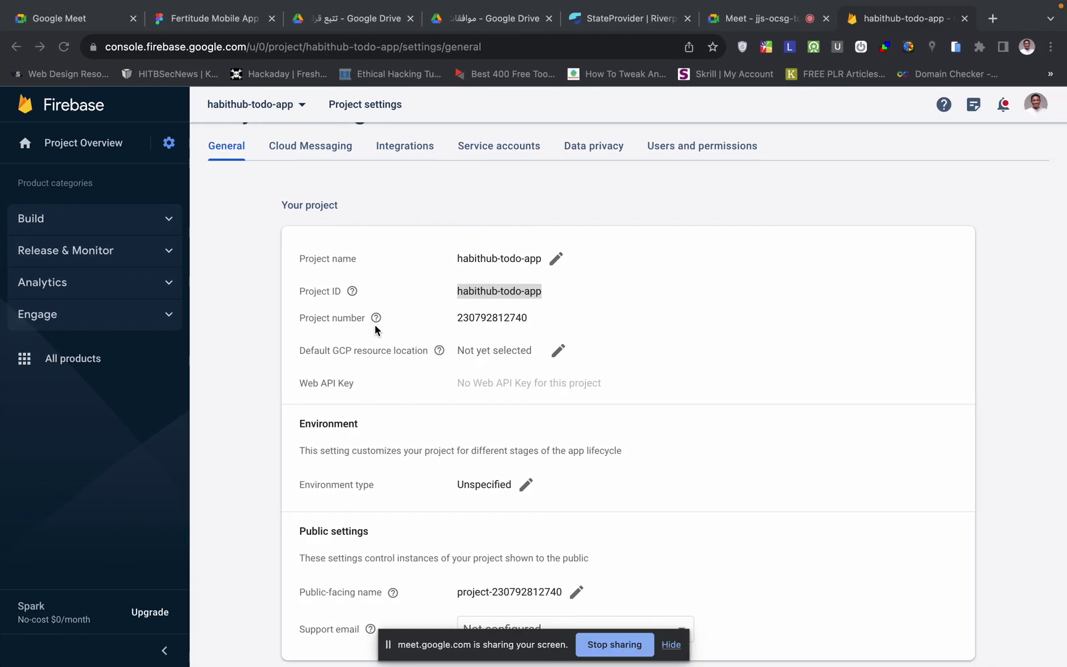
- Go to Users and permissions and begin adding FlutterFlow's service e-mail with the Editor role
{"action": "key", "text": "ctrl+Left"}
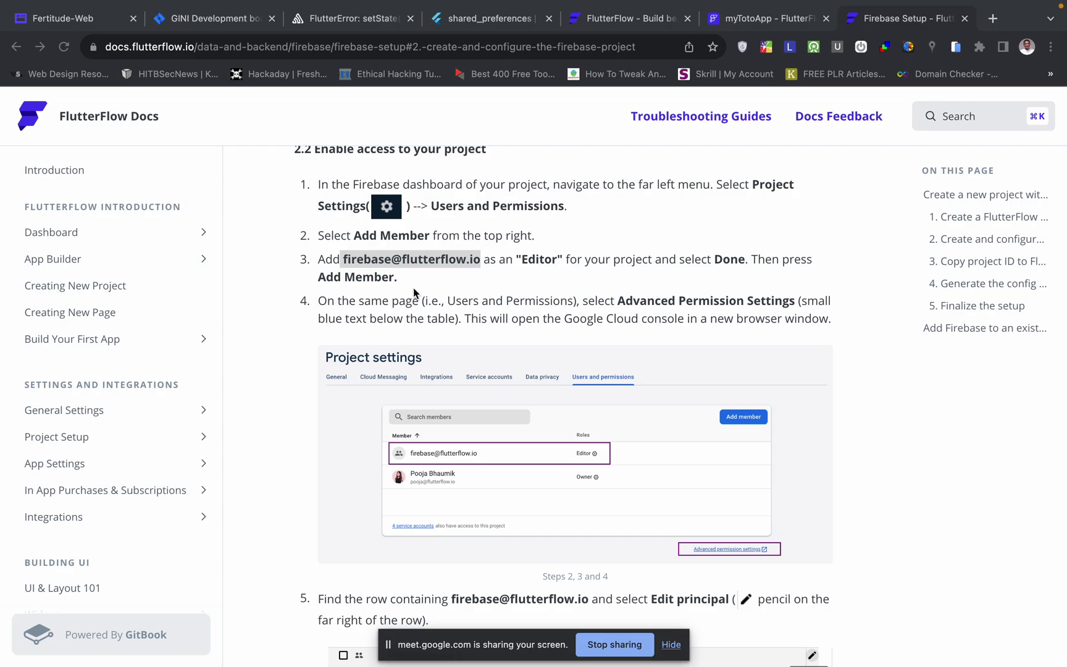
{"action": "key", "text": "ctrl+Right"}
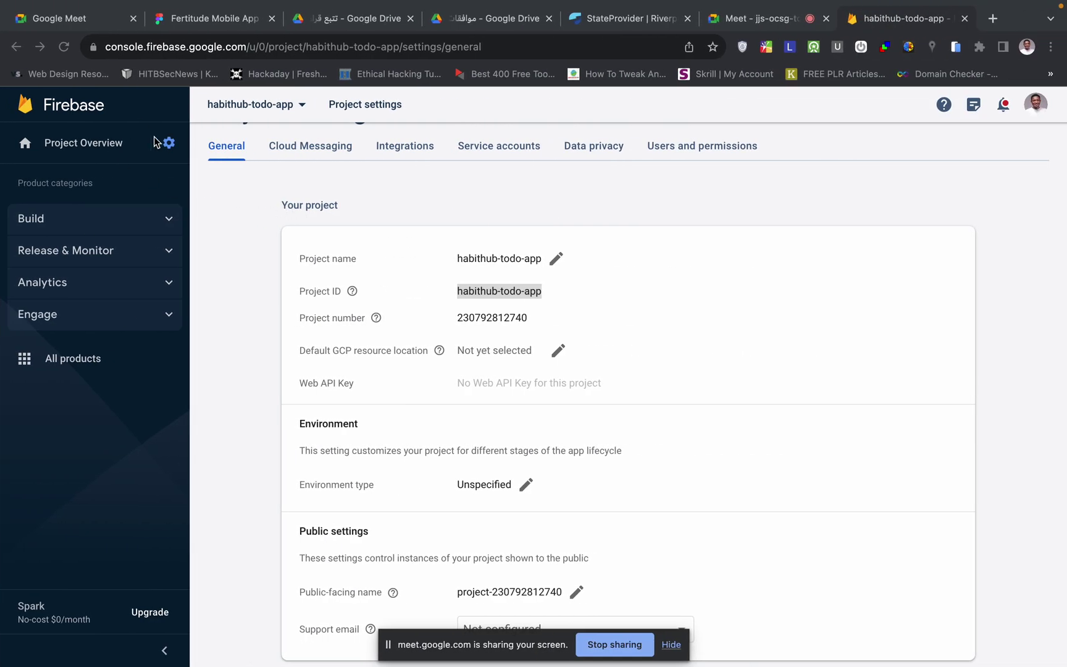
{"action": "left_click", "coordinate": [169, 144]}
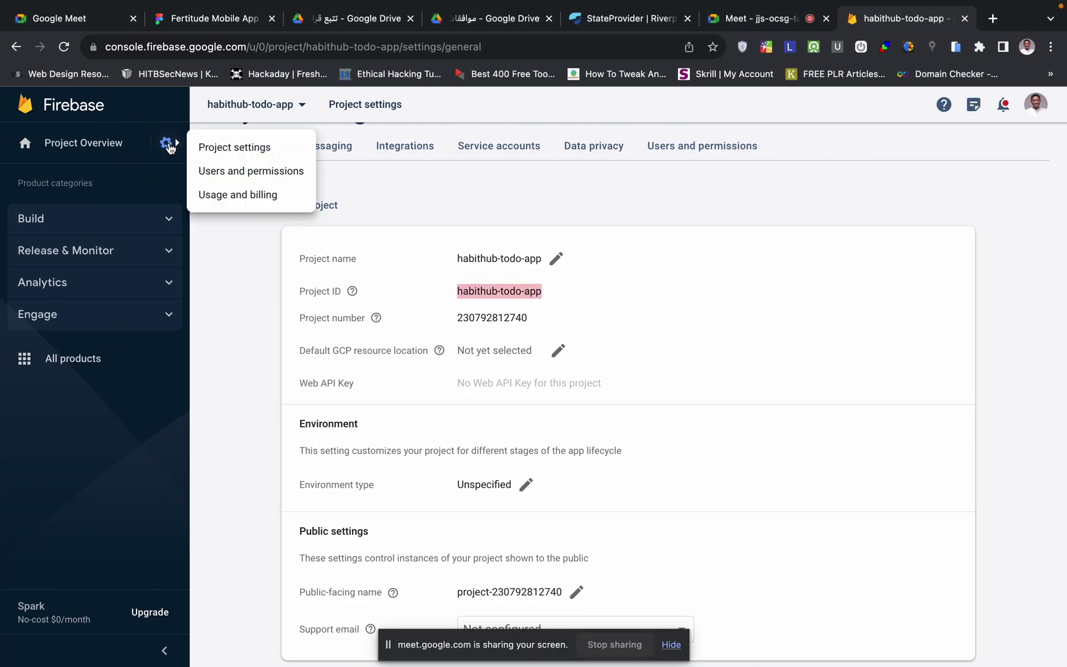
{"action": "left_click", "coordinate": [239, 171]}
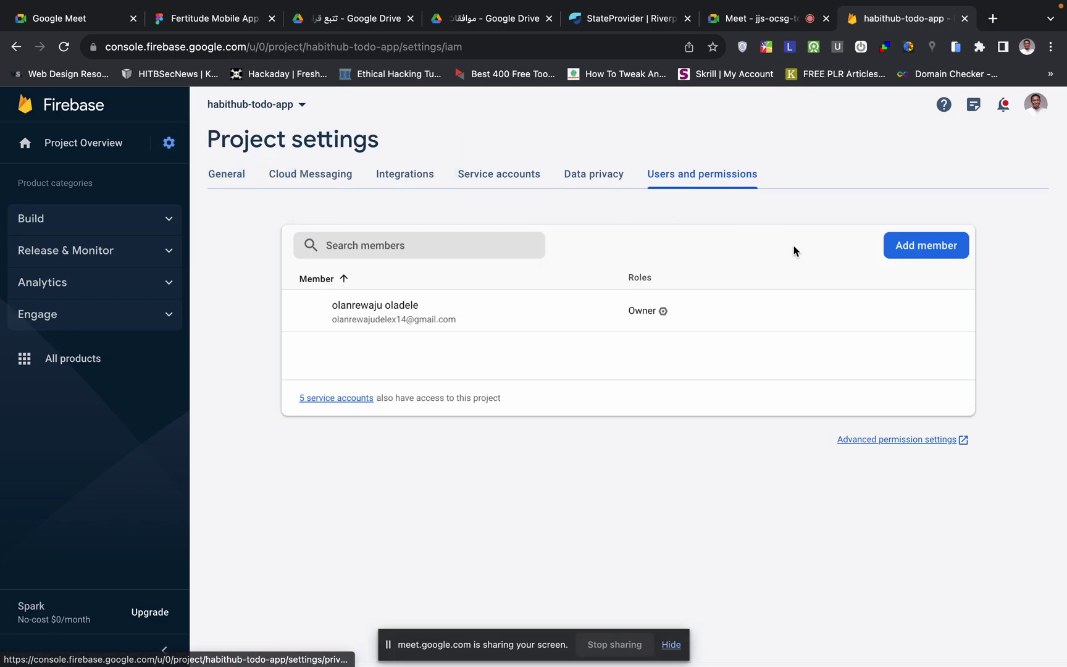
{"action": "left_click", "coordinate": [929, 247]}
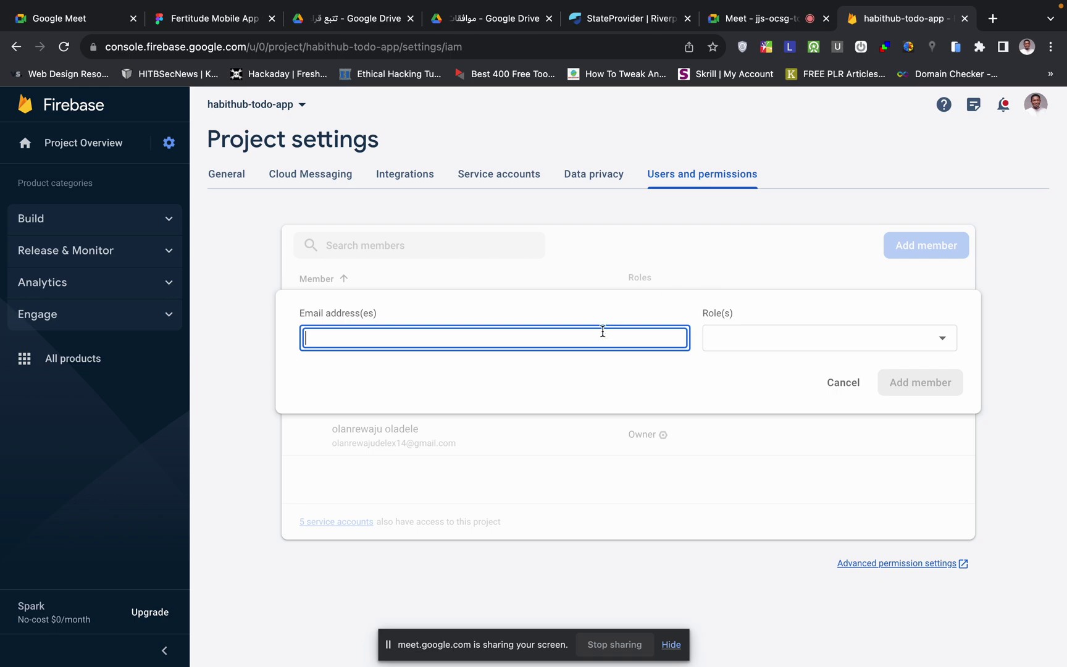
{"action": "key", "text": "ctrl+v"}
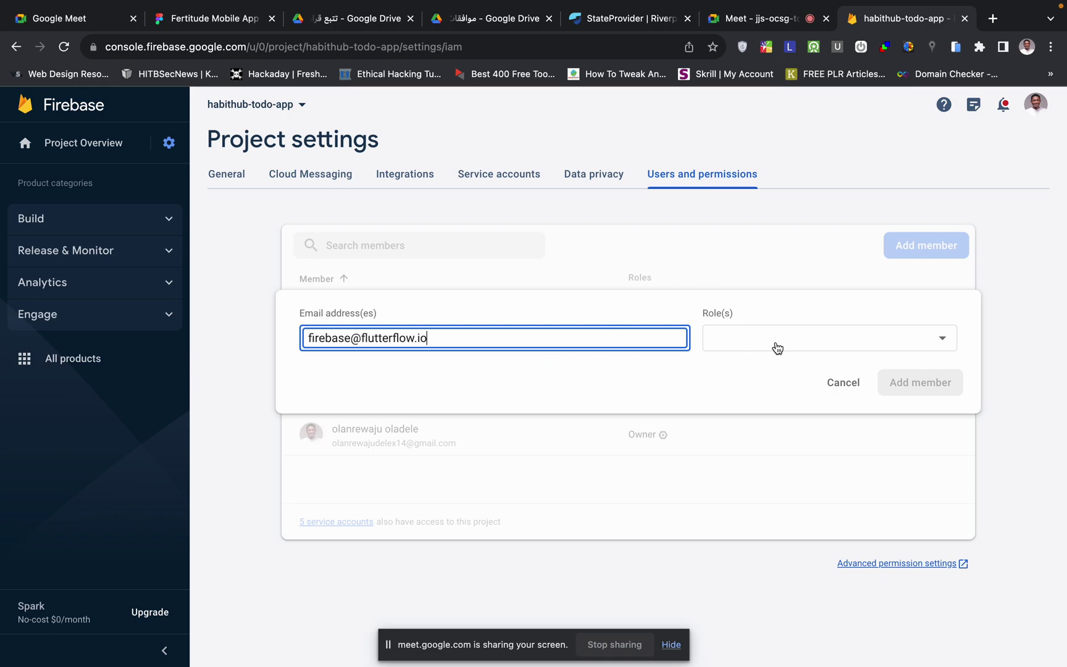
{"action": "left_click", "coordinate": [787, 337]}
{"action": "left_click", "coordinate": [766, 385]}
{"action": "key", "text": "alt+Left"}
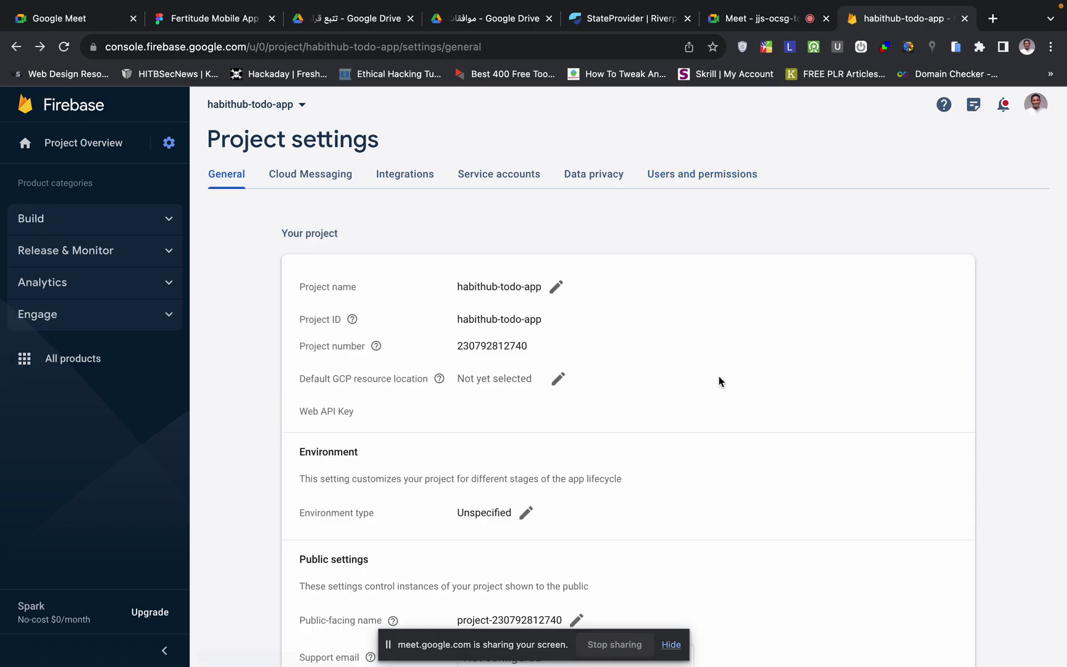
{"action": "left_click", "coordinate": [169, 142]}
{"action": "left_click", "coordinate": [226, 172]}
- Add FlutterFlow's service e-mail as a habithub-todo-app project member with the Editor role
{"action": "key", "text": "ctrl+Left"}
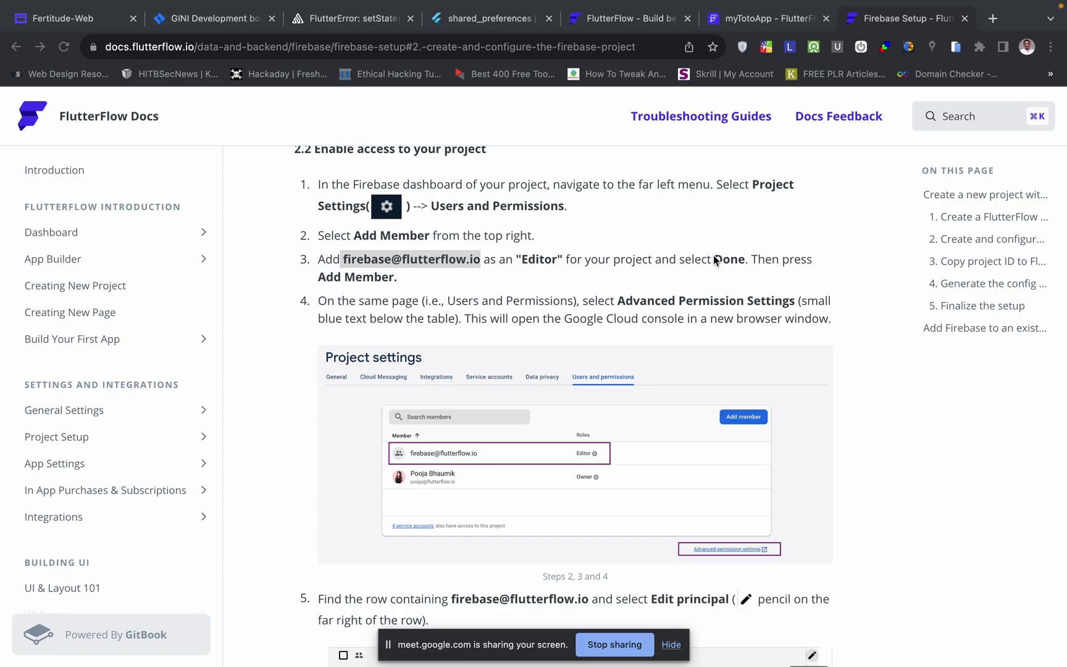
{"action": "key", "text": "ctrl+Right"}
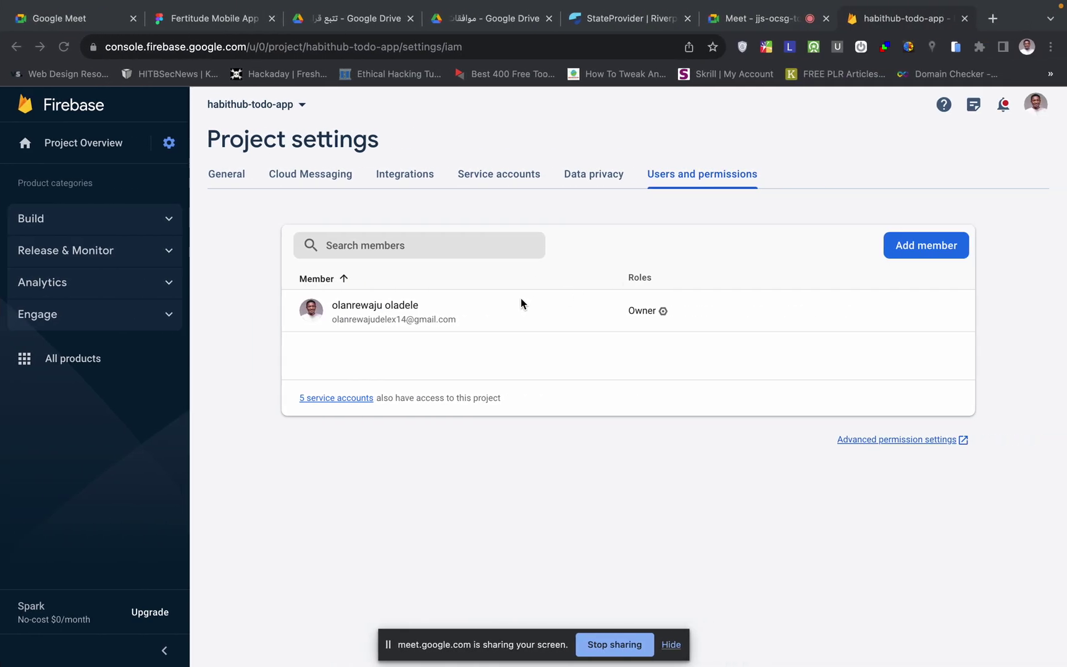
{"action": "left_click", "coordinate": [913, 249]}
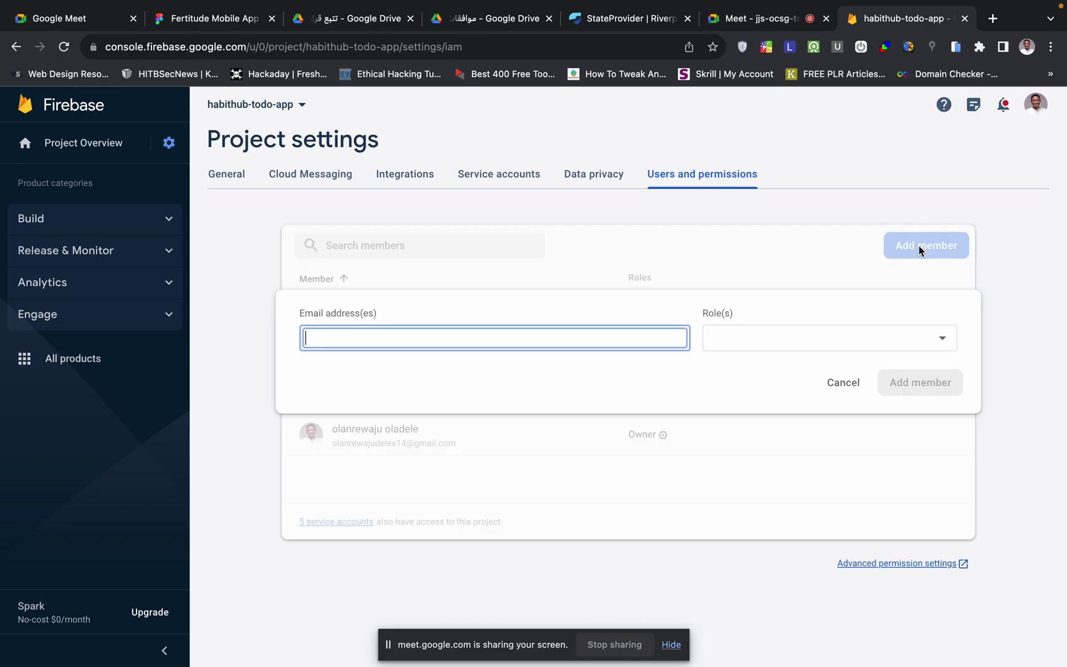
{"action": "key", "text": "super+v"}
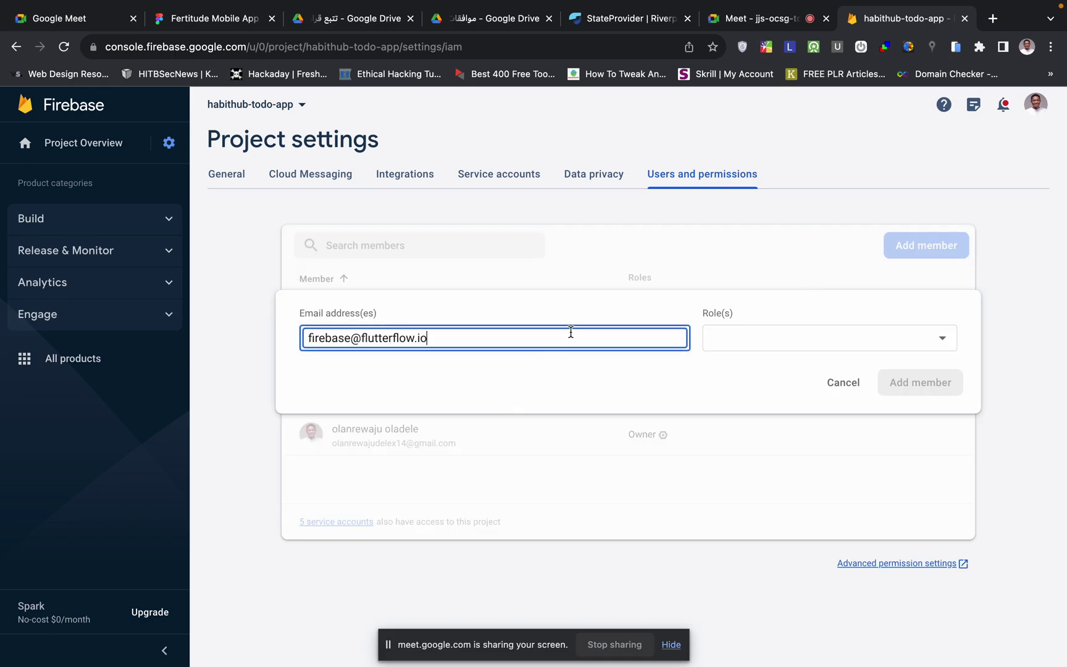
{"action": "left_click", "coordinate": [792, 334]}
{"action": "left_click", "coordinate": [763, 389]}
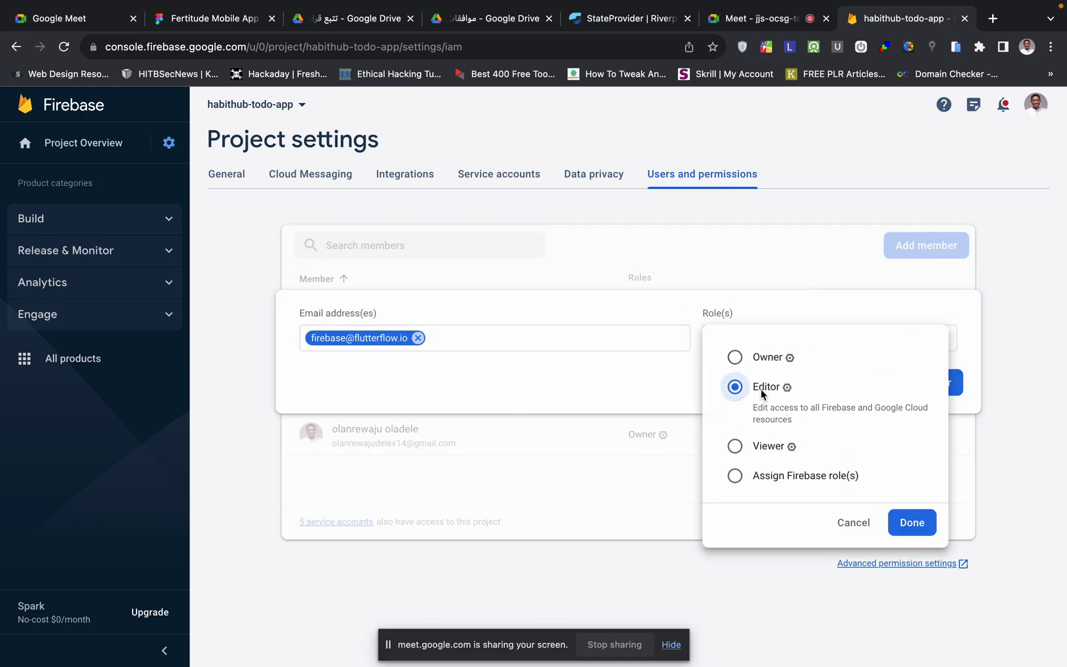
{"action": "left_click", "coordinate": [911, 523]}
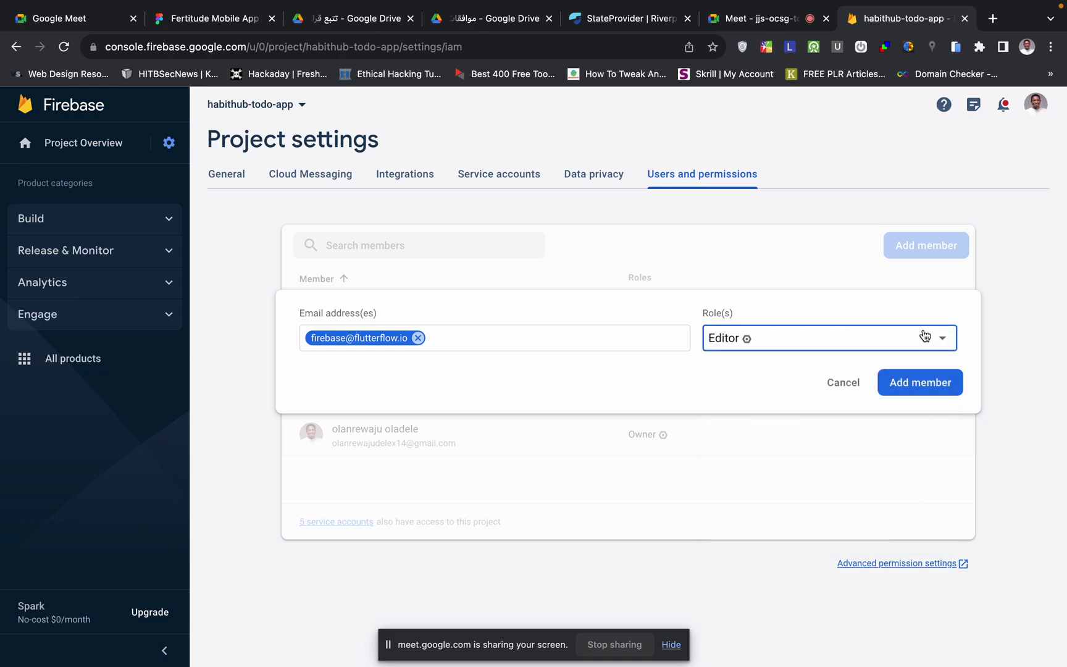
{"action": "left_click", "coordinate": [923, 383]}
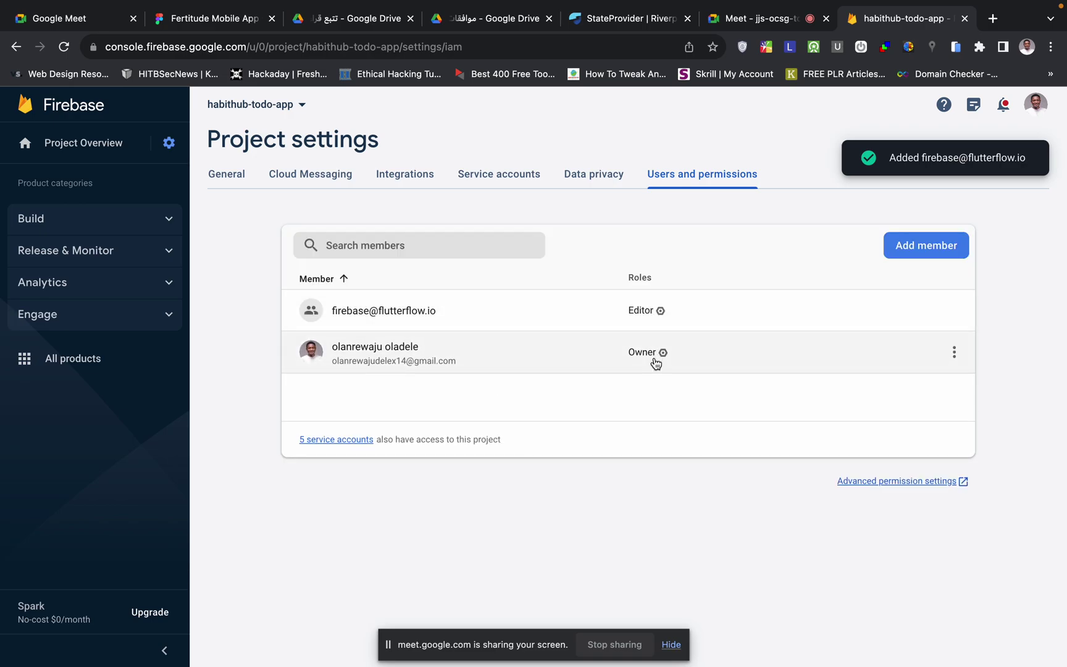
{"action": "key", "text": "ctrl+Left"}
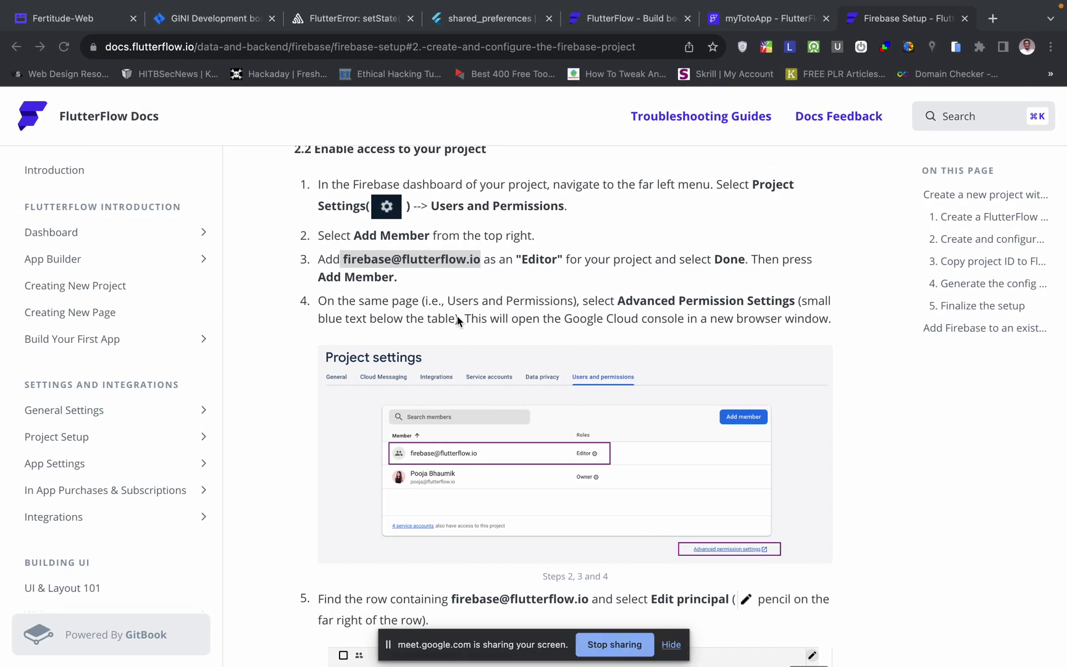
- Read setup steps 5–7 on editing FlutterFlow's principal and adding Service Account User
{"action": "scroll", "coordinate": [457, 316], "scroll_direction": "down", "scroll_amount": 1}
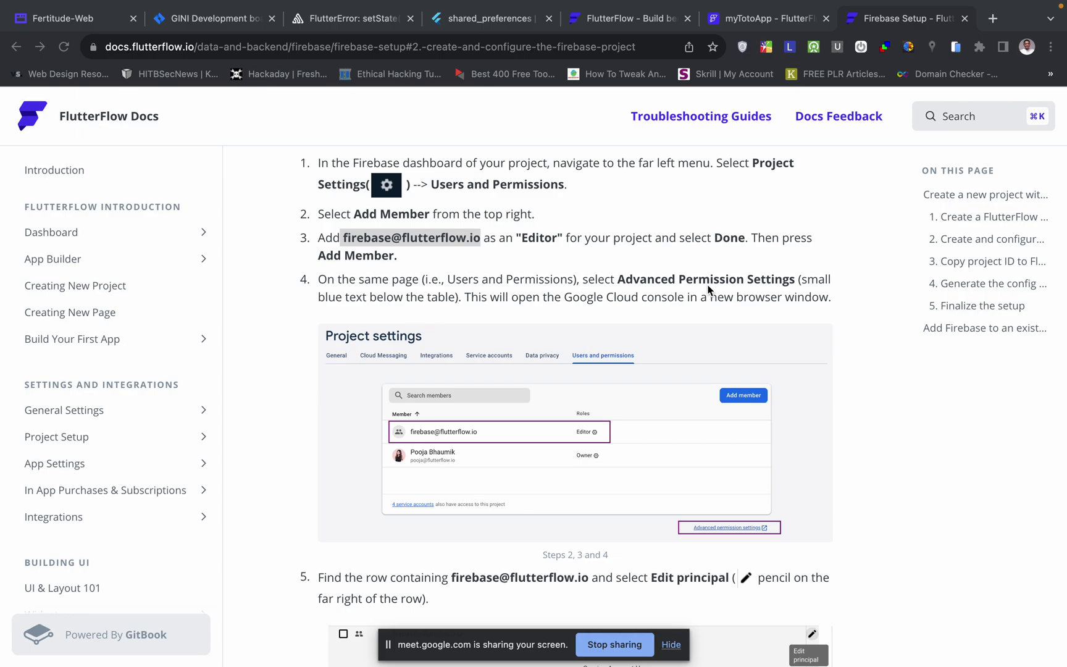
{"action": "scroll", "coordinate": [491, 303], "scroll_direction": "down", "scroll_amount": 1}
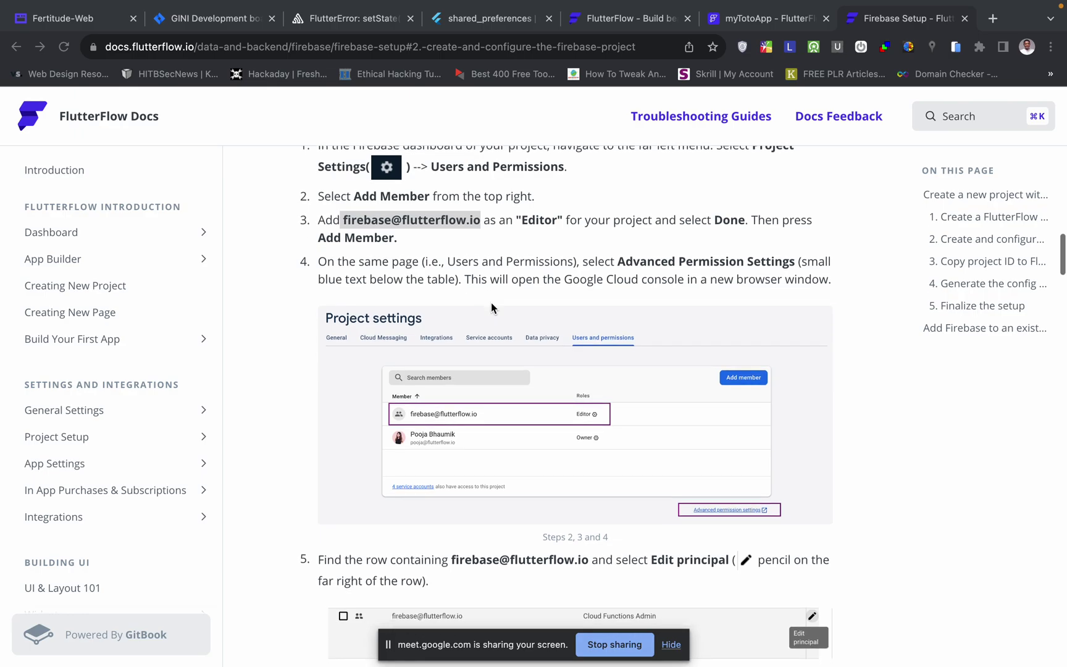
{"action": "scroll", "coordinate": [547, 438], "scroll_direction": "down", "scroll_amount": 5}
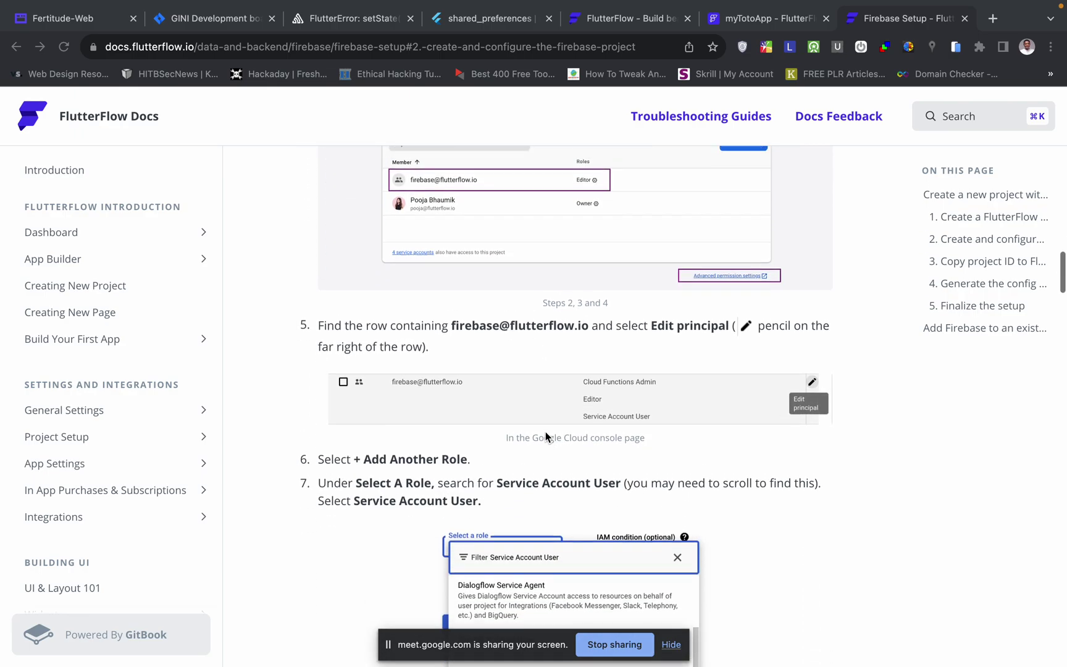
- Open Advanced permission settings for habithub-todo-app in a new Google Cloud tab
{"action": "key", "text": "ctrl+Right"}
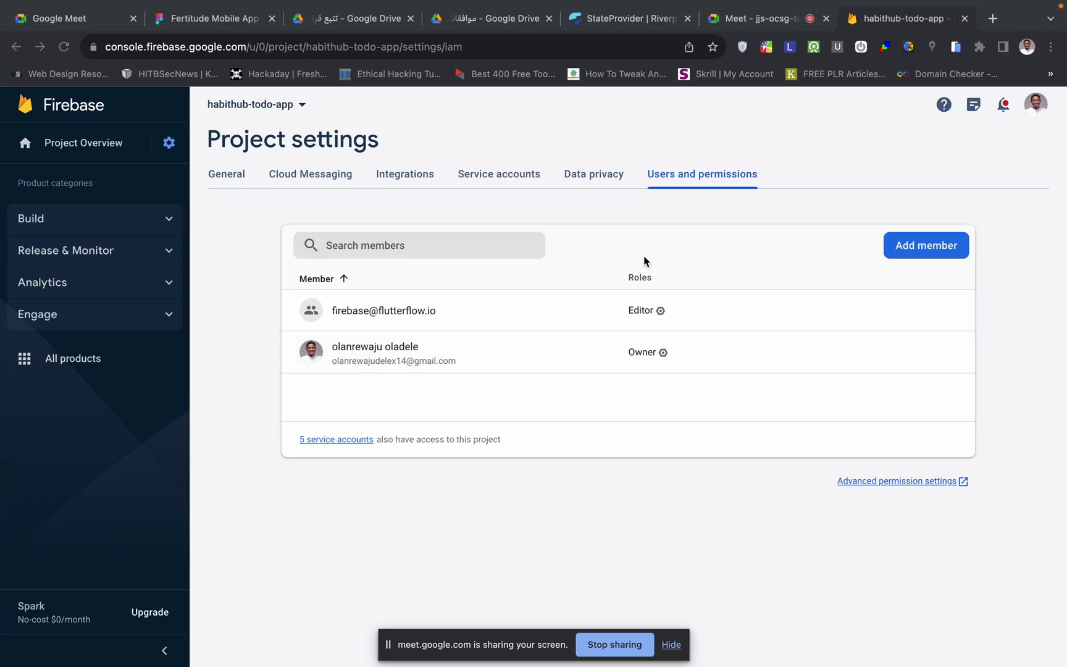
{"action": "left_click", "coordinate": [571, 326]}
{"action": "left_click", "coordinate": [465, 324]}
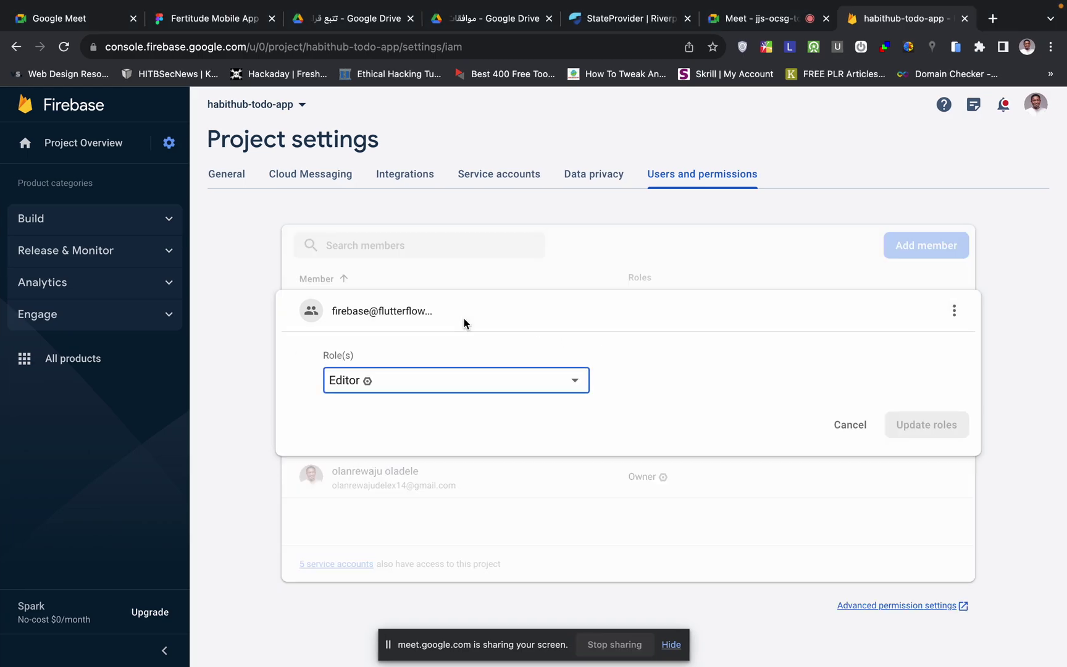
{"action": "left_click", "coordinate": [847, 425]}
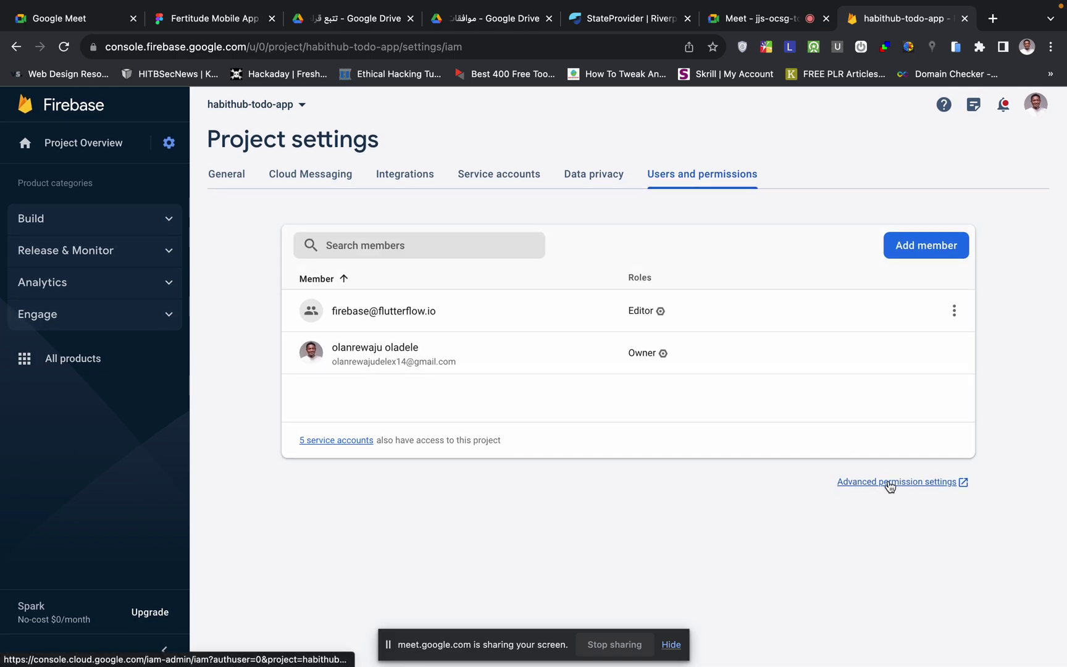
{"action": "left_click", "coordinate": [914, 483]}
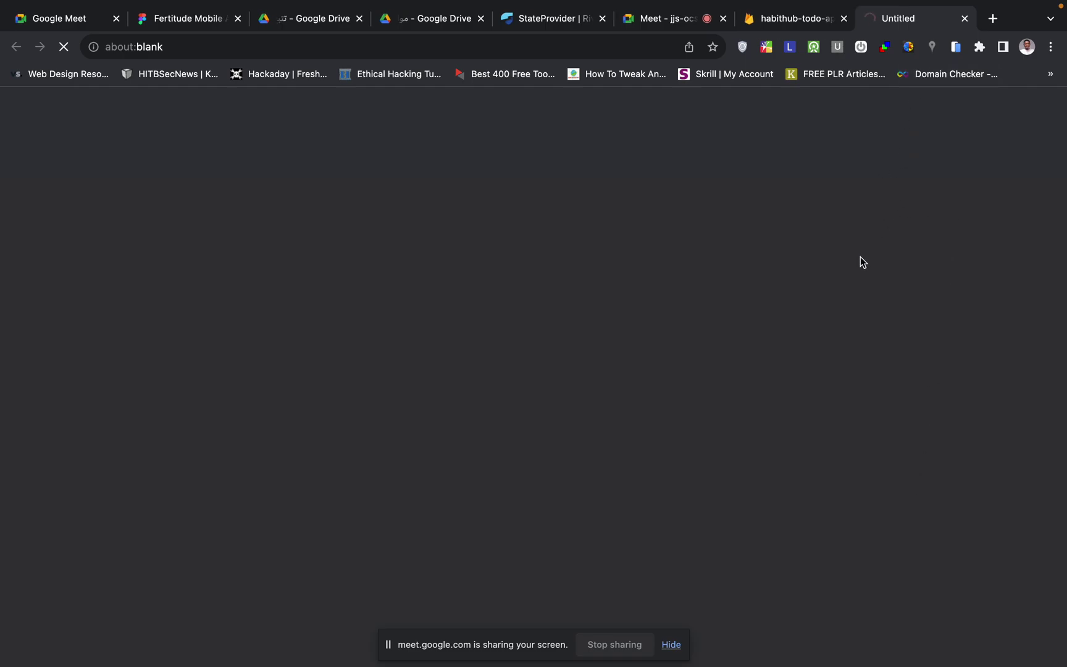
{"action": "key", "text": "ctrl+Right"}
- Review docs steps 5–7, then bring up the Google Cloud IAM page for habithub-todo-app
{"action": "scroll", "coordinate": [620, 375], "scroll_direction": "down", "scroll_amount": 2}
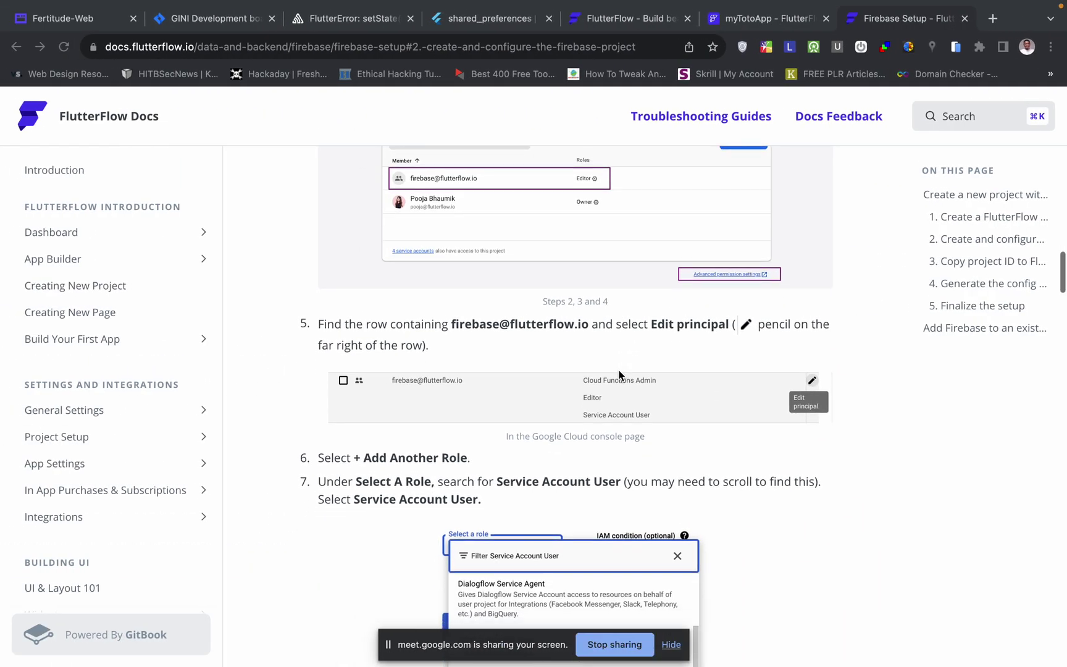
{"action": "scroll", "coordinate": [668, 368], "scroll_direction": "down", "scroll_amount": 1}
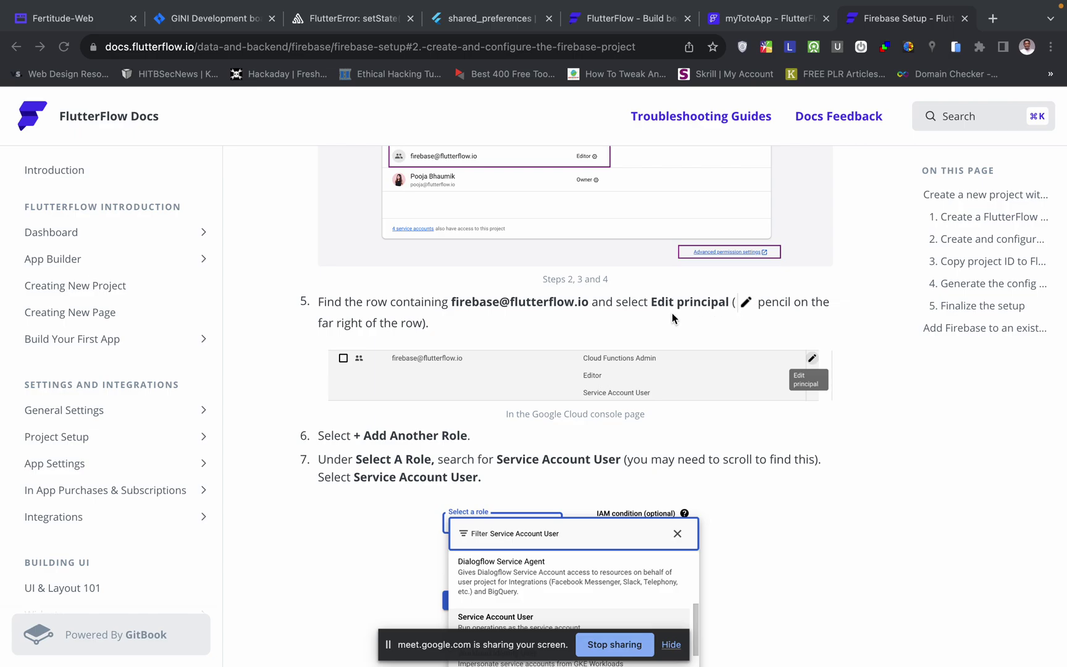
{"action": "scroll", "coordinate": [511, 431], "scroll_direction": "down", "scroll_amount": 1}
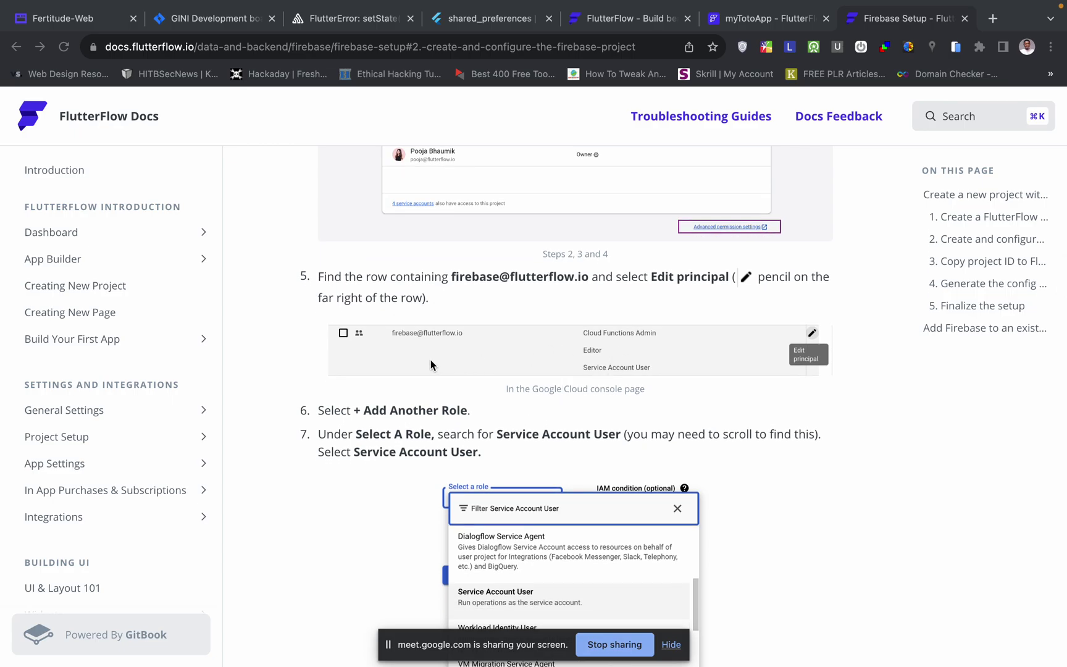
{"action": "scroll", "coordinate": [362, 433], "scroll_direction": "down", "scroll_amount": 1}
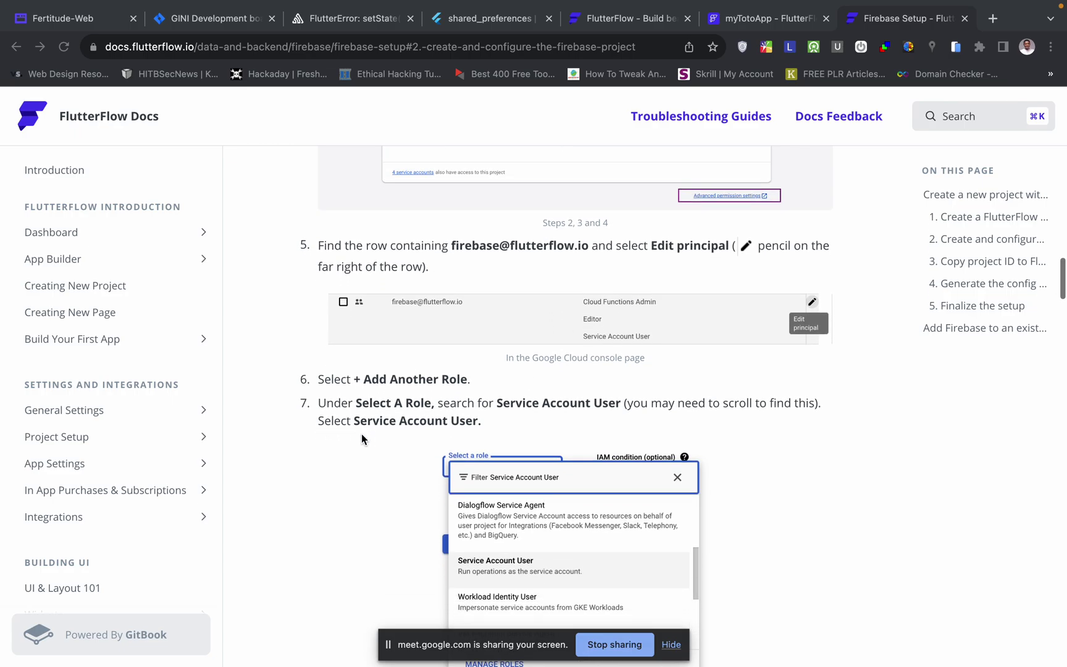
{"action": "scroll", "coordinate": [462, 426], "scroll_direction": "down", "scroll_amount": 1}
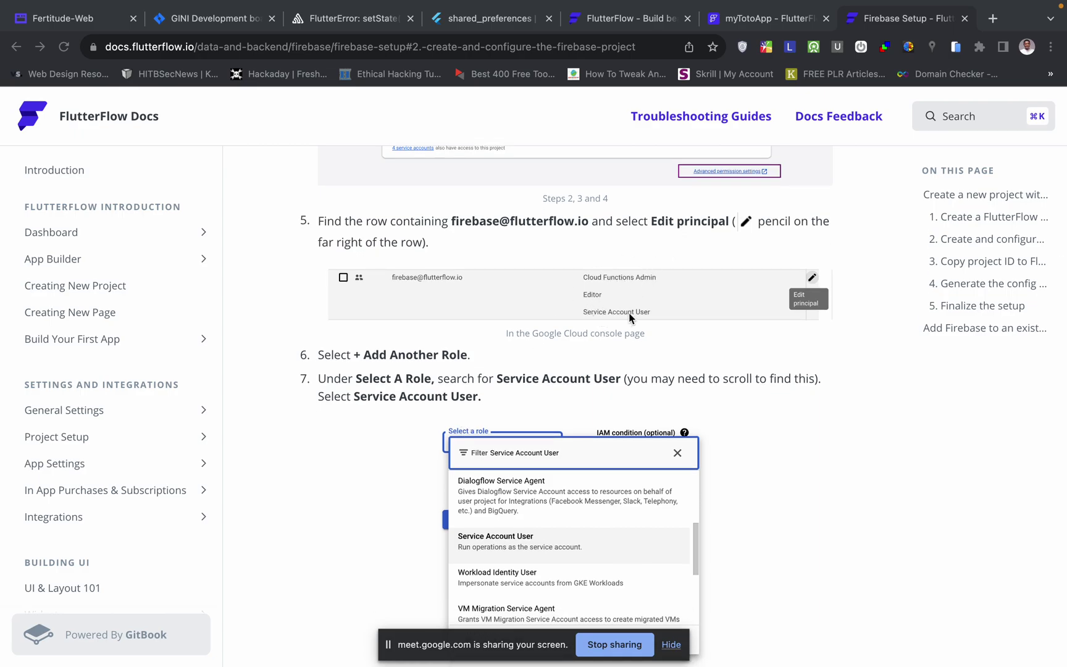
{"action": "key", "text": "ctrl+Right"}
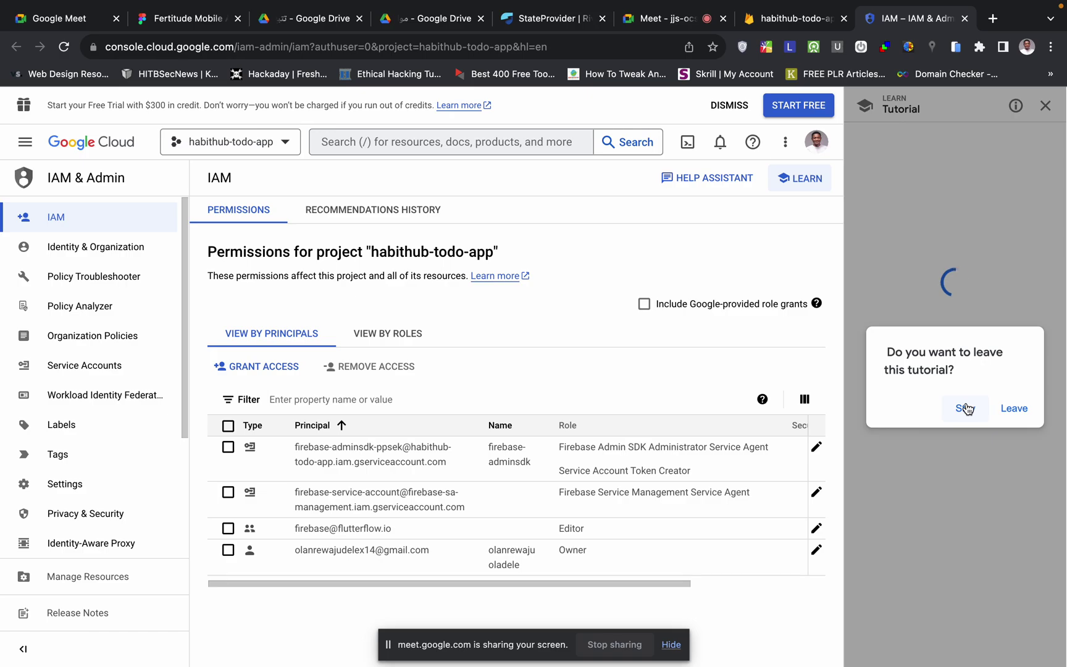
- Edit the FlutterFlow principal's access, adding Cloud Functions Admin as a second role beside Editor
{"action": "left_click", "coordinate": [1006, 412]}
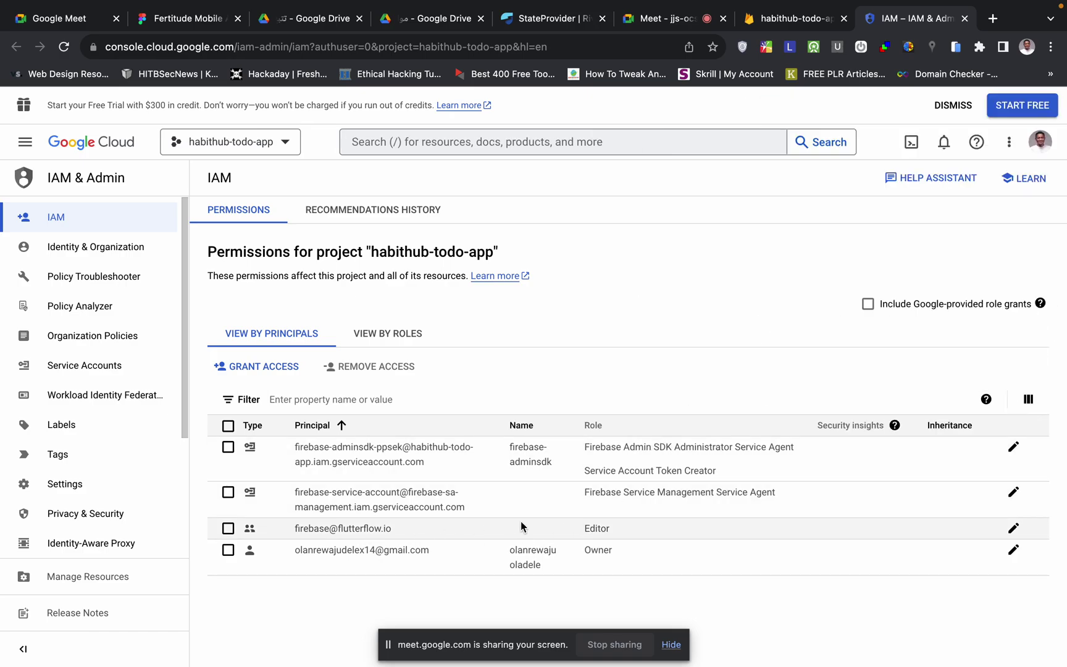
{"action": "left_click", "coordinate": [1013, 529]}
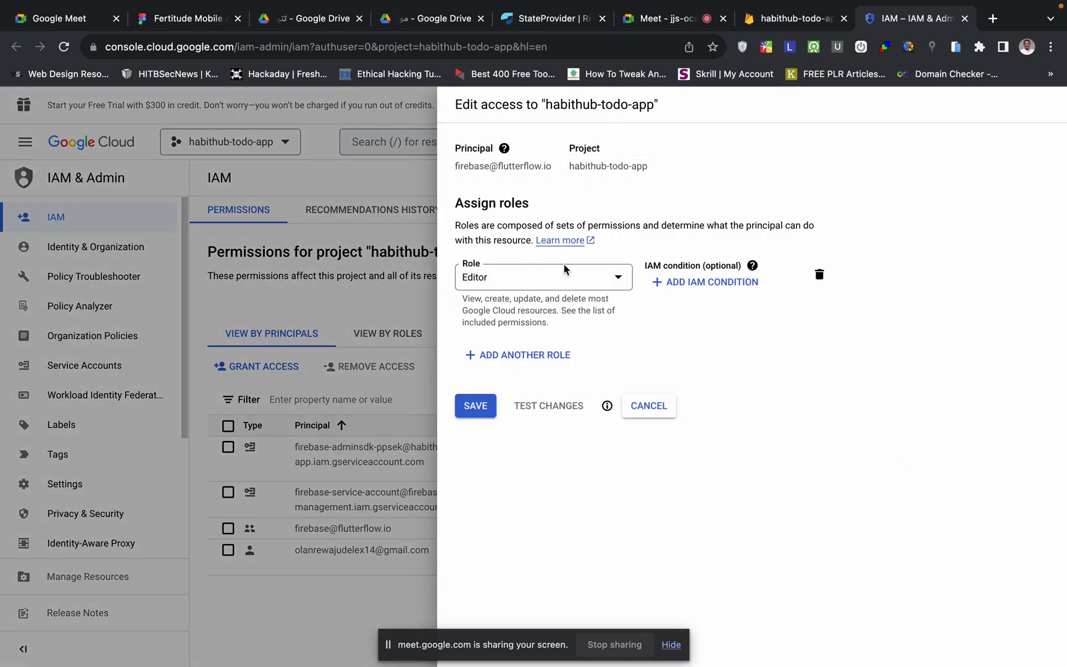
{"action": "left_click", "coordinate": [473, 356]}
{"action": "key", "text": "super+grave"}
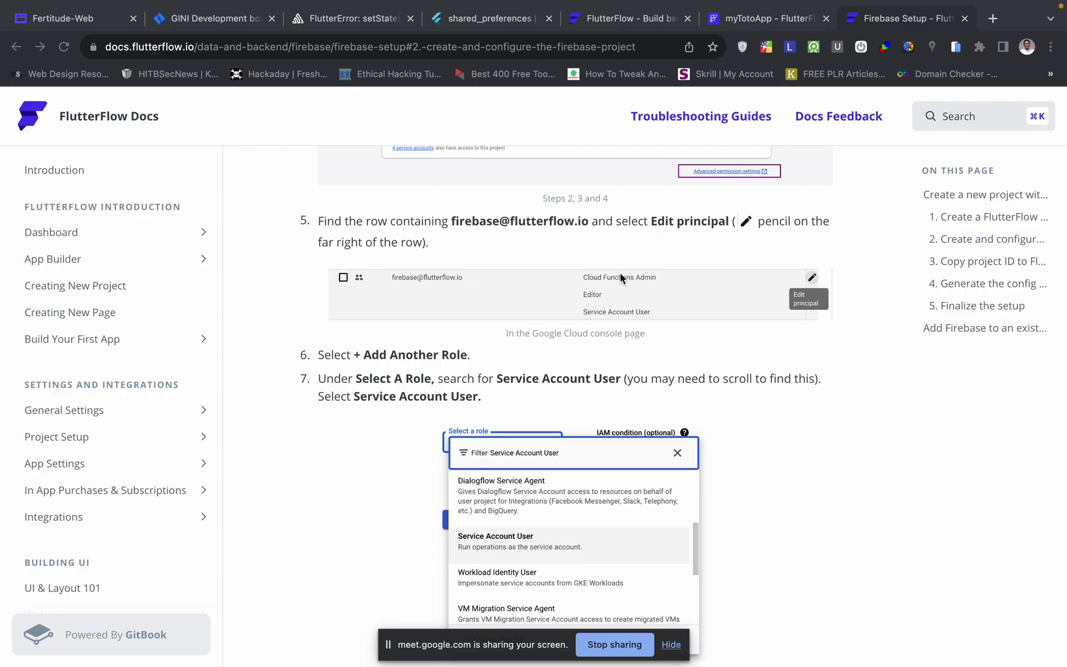
{"action": "key", "text": "super+grave"}
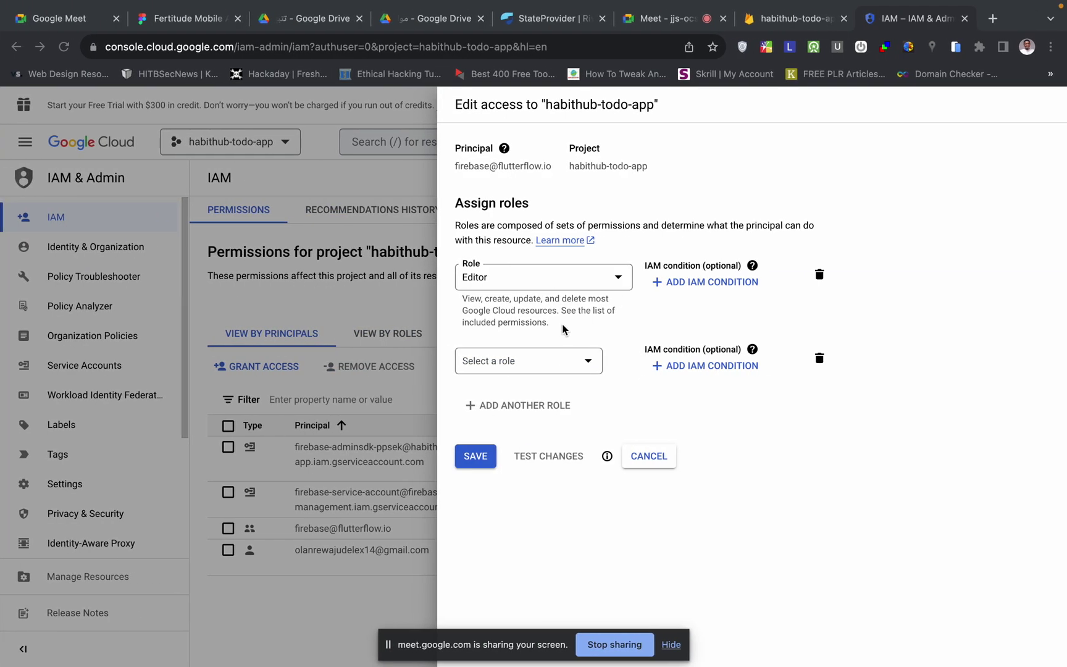
{"action": "left_click", "coordinate": [522, 364]}
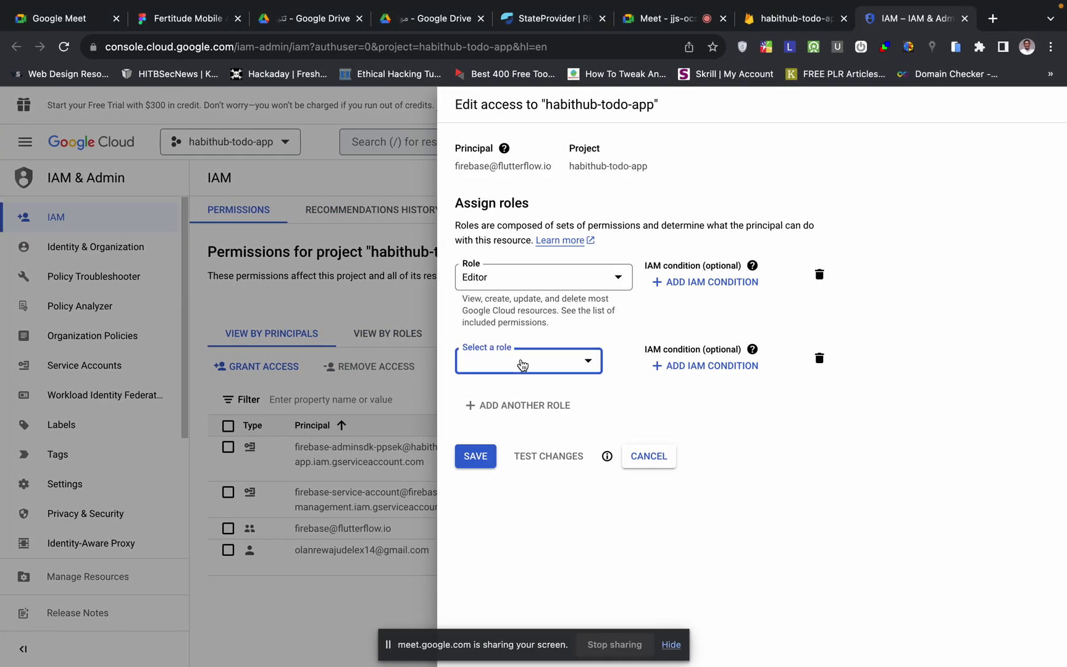
{"action": "left_click", "coordinate": [560, 362]}
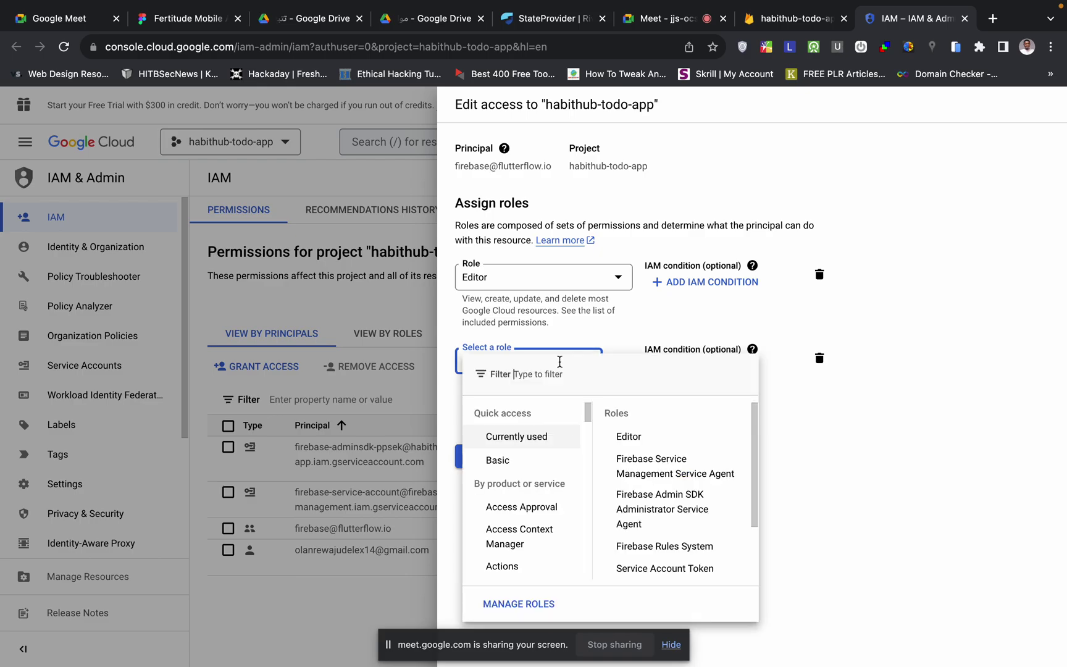
{"action": "type", "text": "clod"}
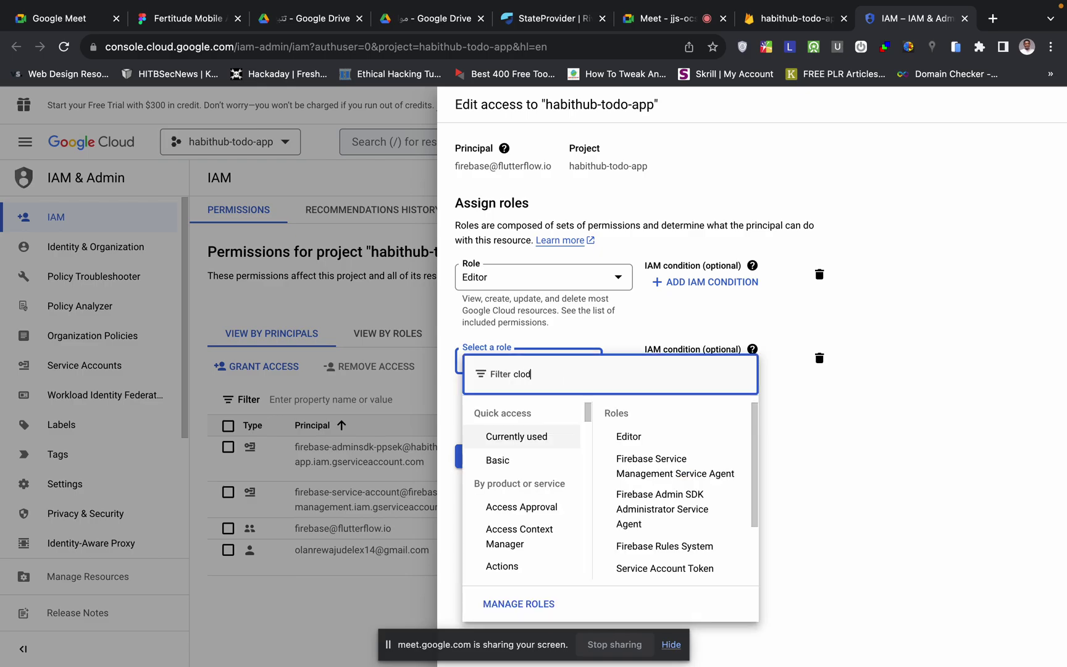
{"action": "type", "text": "u"}
{"action": "key", "text": "BackSpace"}
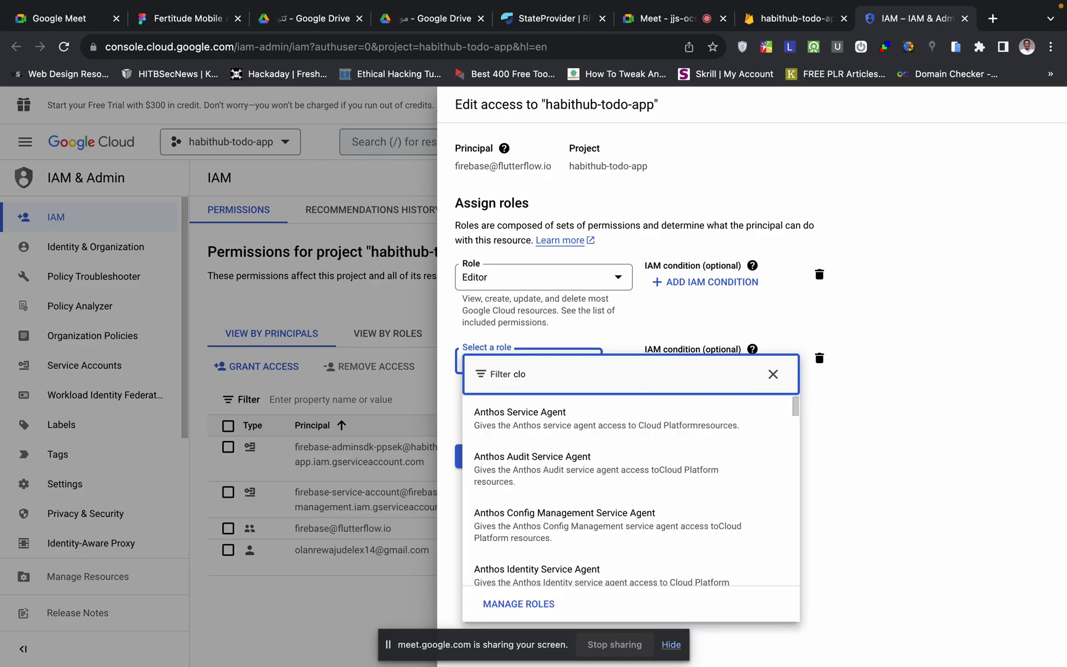
{"action": "type", "text": "ud fun"}
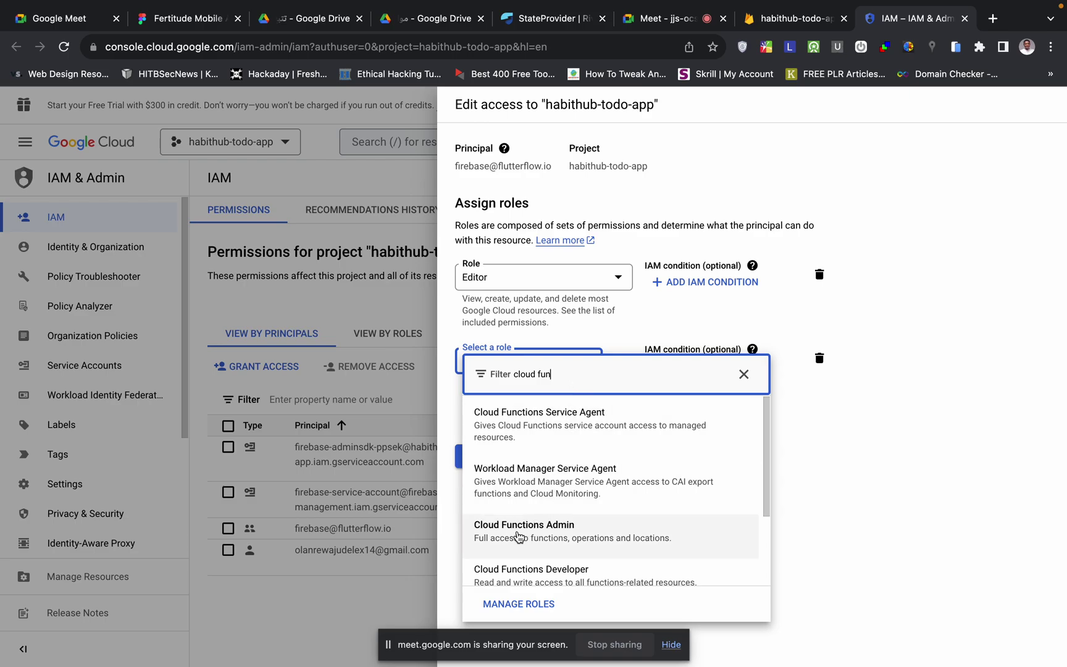
{"action": "left_click", "coordinate": [553, 535]}
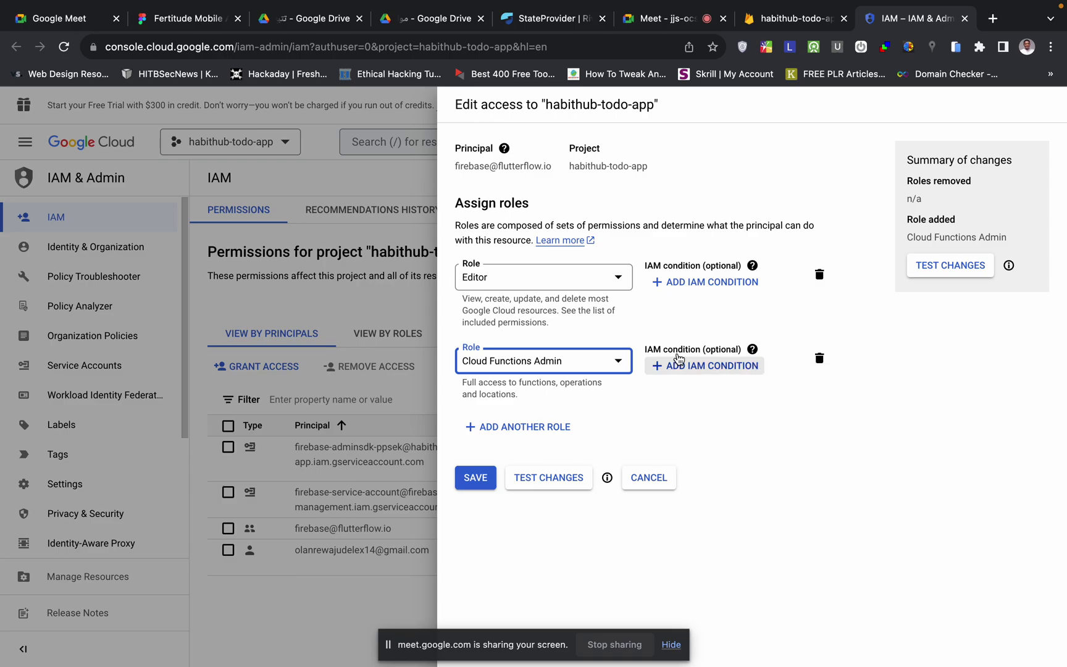
- Add Service Account User as a third role for the FlutterFlow principal
{"action": "left_click", "coordinate": [505, 426]}
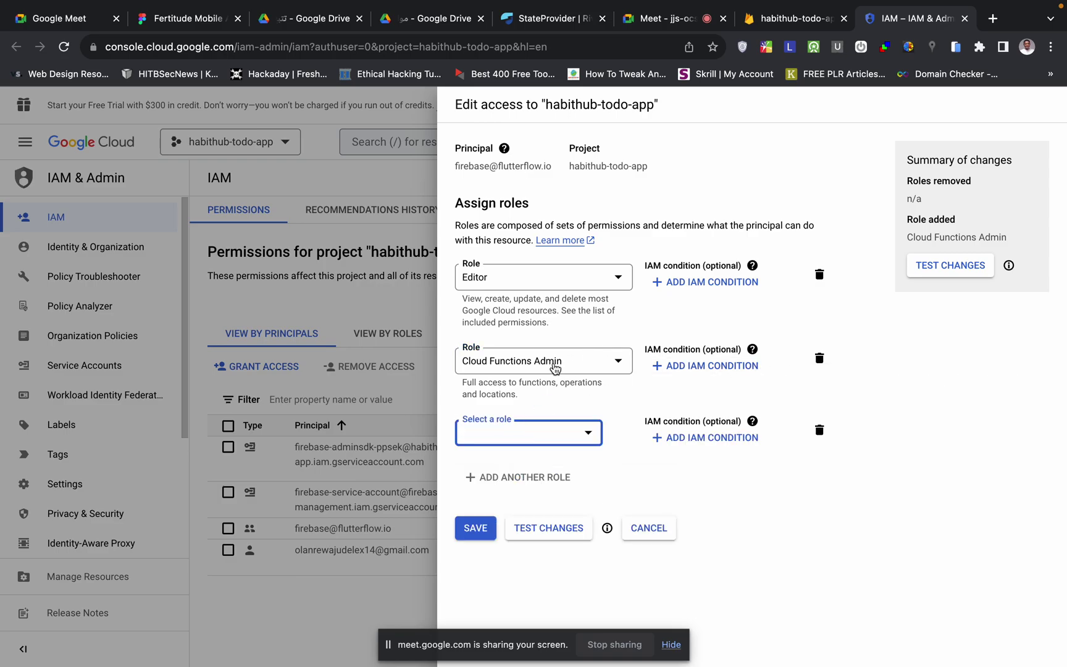
{"action": "left_click", "coordinate": [512, 435]}
{"action": "key", "text": "ctrl+Left"}
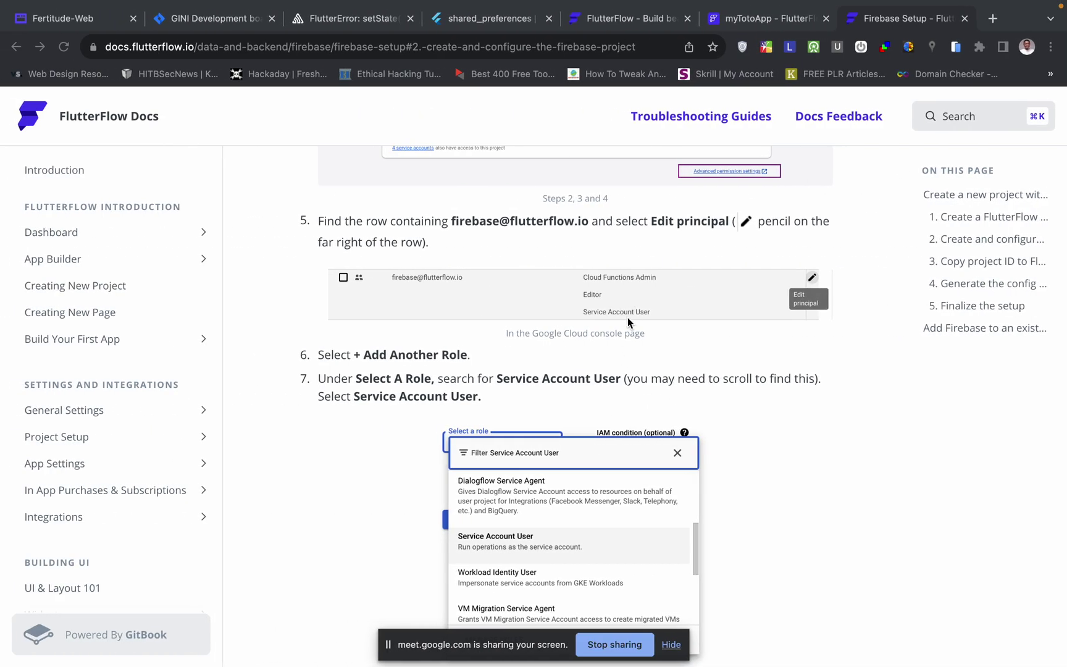
{"action": "key", "text": "ctrl+Right"}
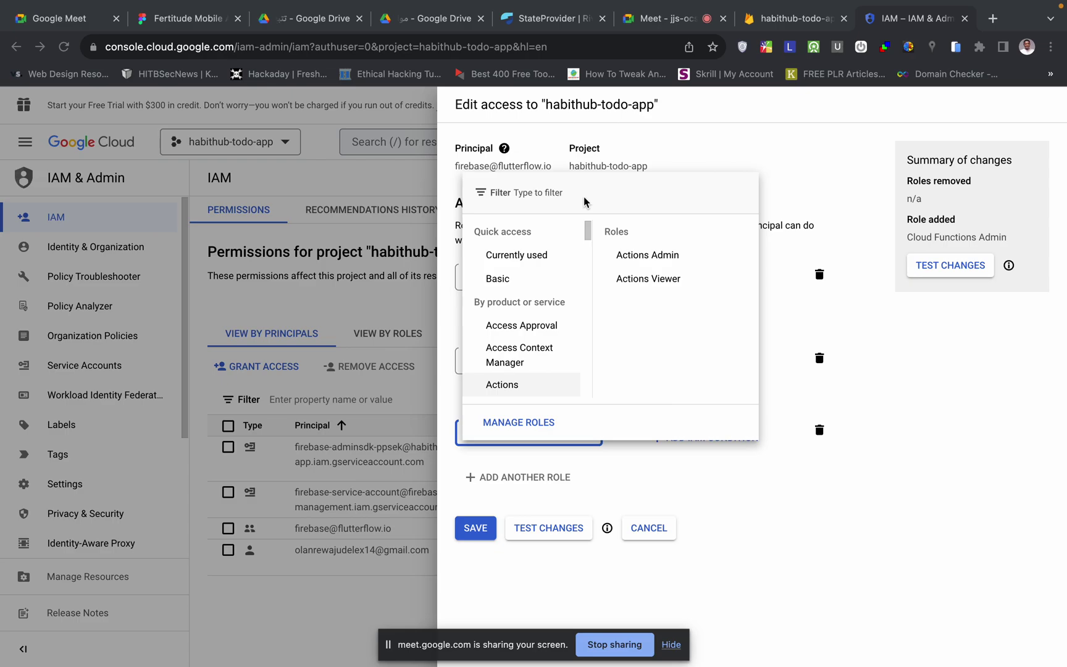
{"action": "left_click", "coordinate": [536, 195]}
{"action": "type", "text": "service acc"}
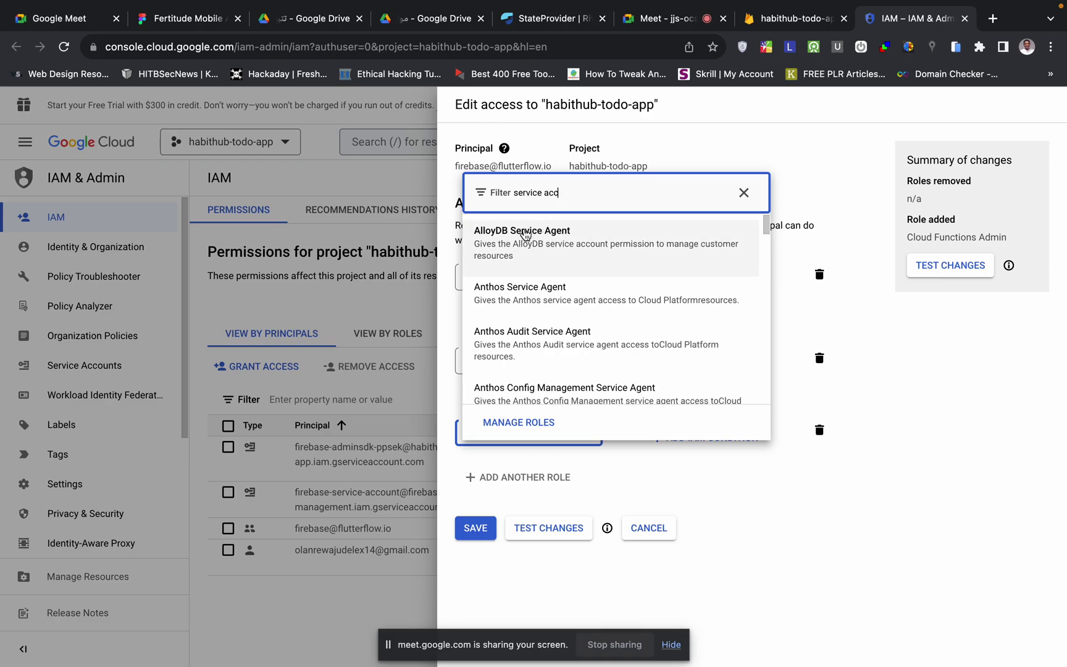
{"action": "scroll", "coordinate": [572, 369], "scroll_direction": "down", "scroll_amount": 6}
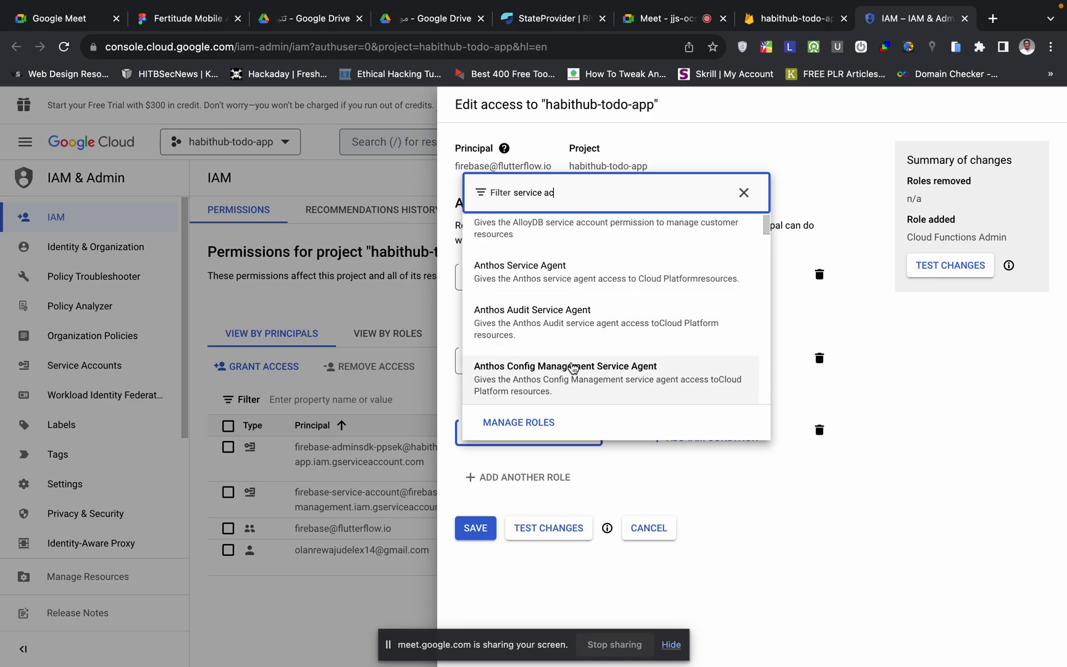
{"action": "scroll", "coordinate": [572, 368], "scroll_direction": "down", "scroll_amount": 1}
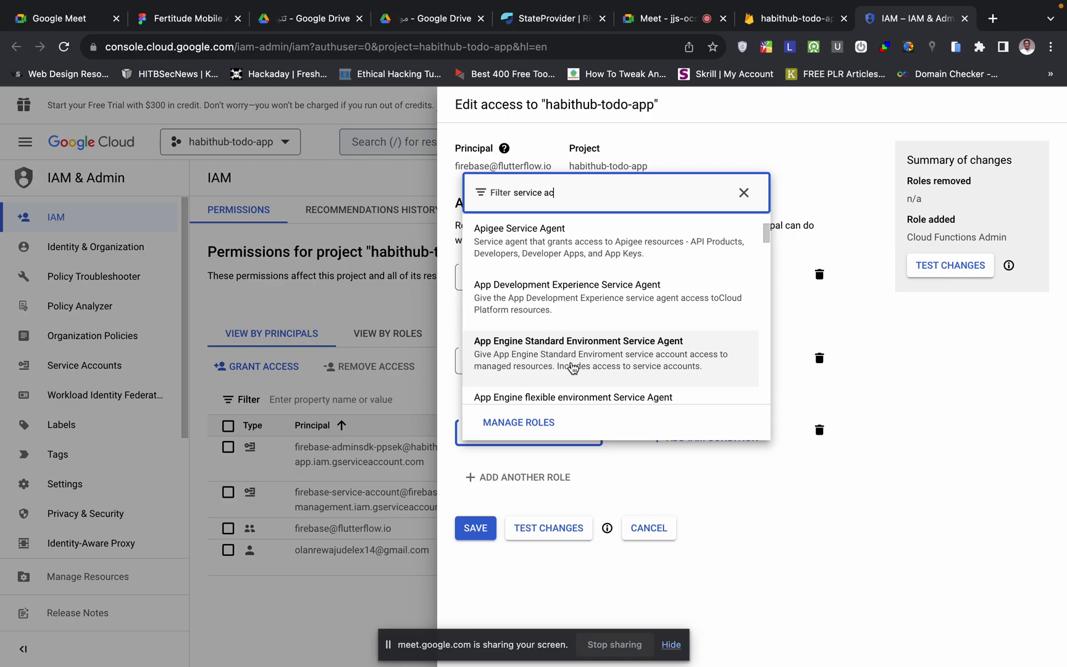
{"action": "type", "text": "count user"}
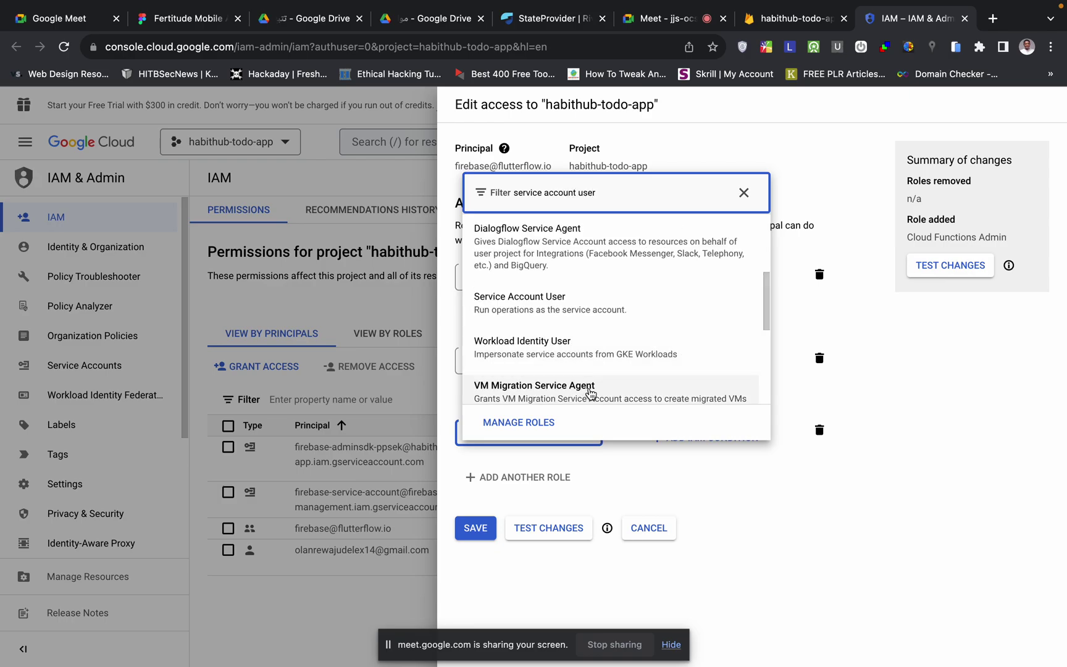
{"action": "scroll", "coordinate": [609, 350], "scroll_direction": "down", "scroll_amount": 5}
{"action": "scroll", "coordinate": [610, 353], "scroll_direction": "up", "scroll_amount": 5}
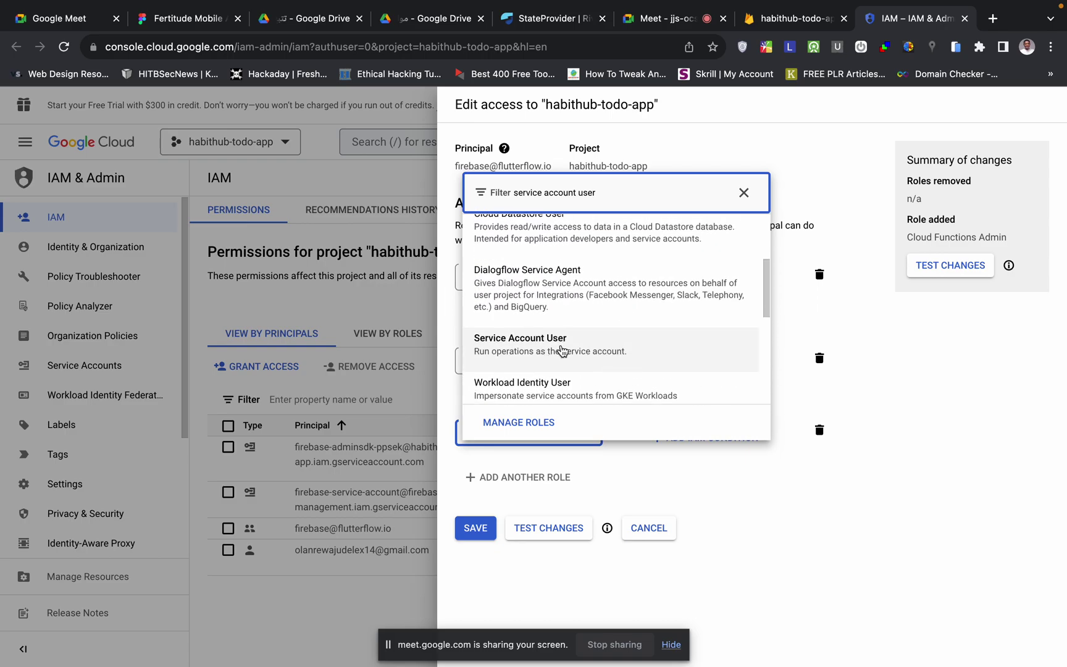
{"action": "left_click", "coordinate": [541, 354]}
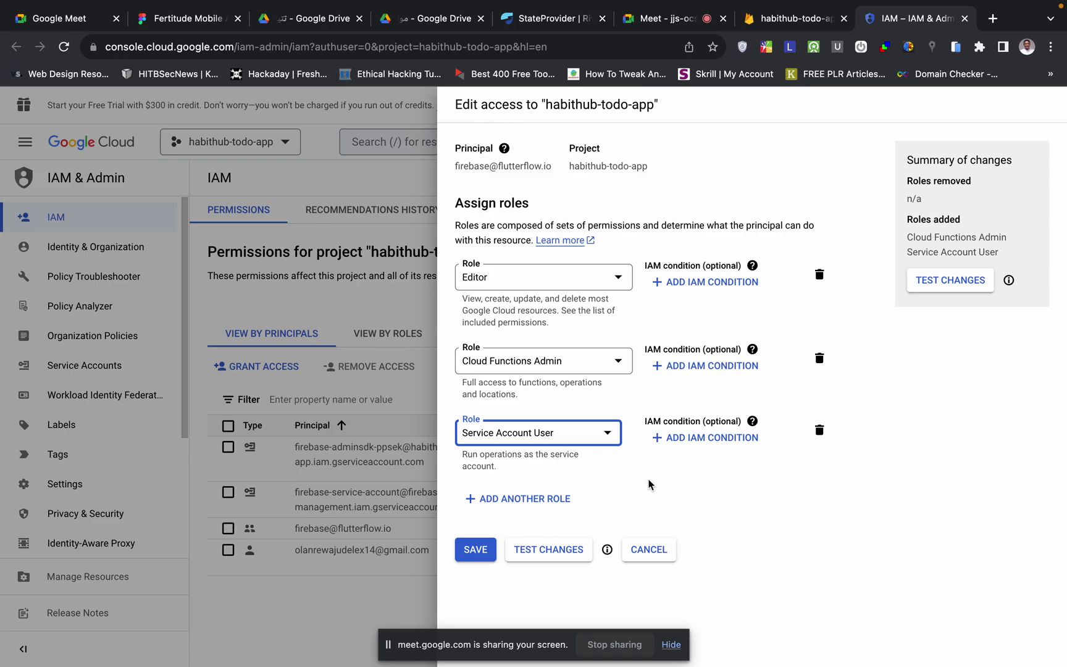
{"action": "key", "text": "ctrl+Left"}
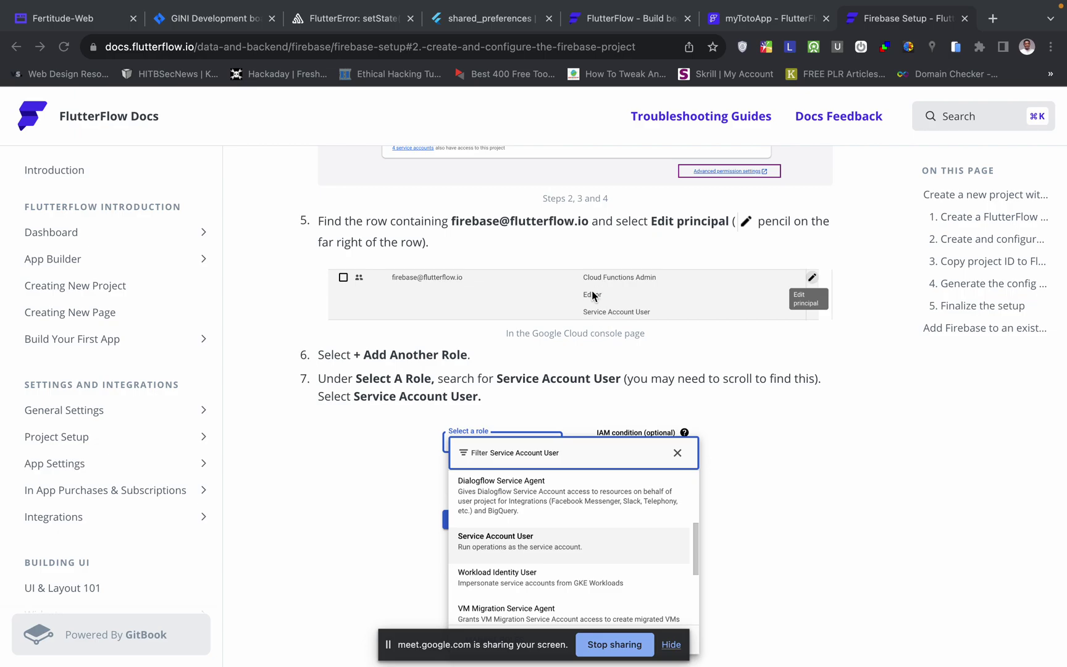
- Read docs step 8 on Cloud Functions Admin and step 9, Select Save
{"action": "scroll", "coordinate": [564, 434], "scroll_direction": "down", "scroll_amount": 1}
{"action": "scroll", "coordinate": [564, 435], "scroll_direction": "down", "scroll_amount": 5}
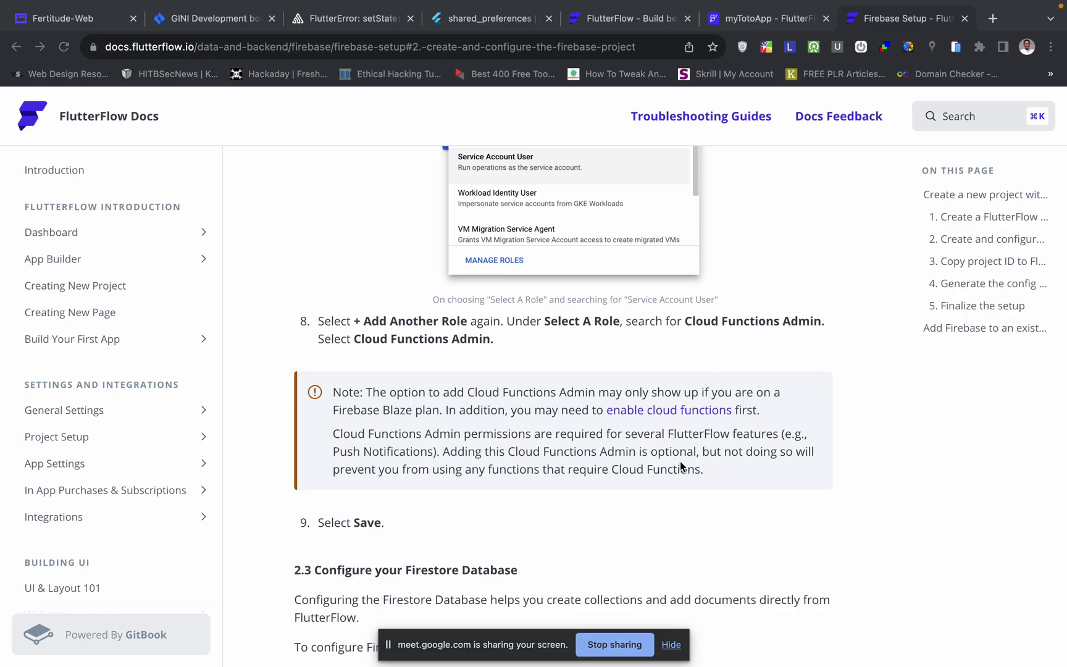
{"action": "scroll", "coordinate": [680, 461], "scroll_direction": "down", "scroll_amount": 5}
{"action": "scroll", "coordinate": [483, 356], "scroll_direction": "up", "scroll_amount": 3}
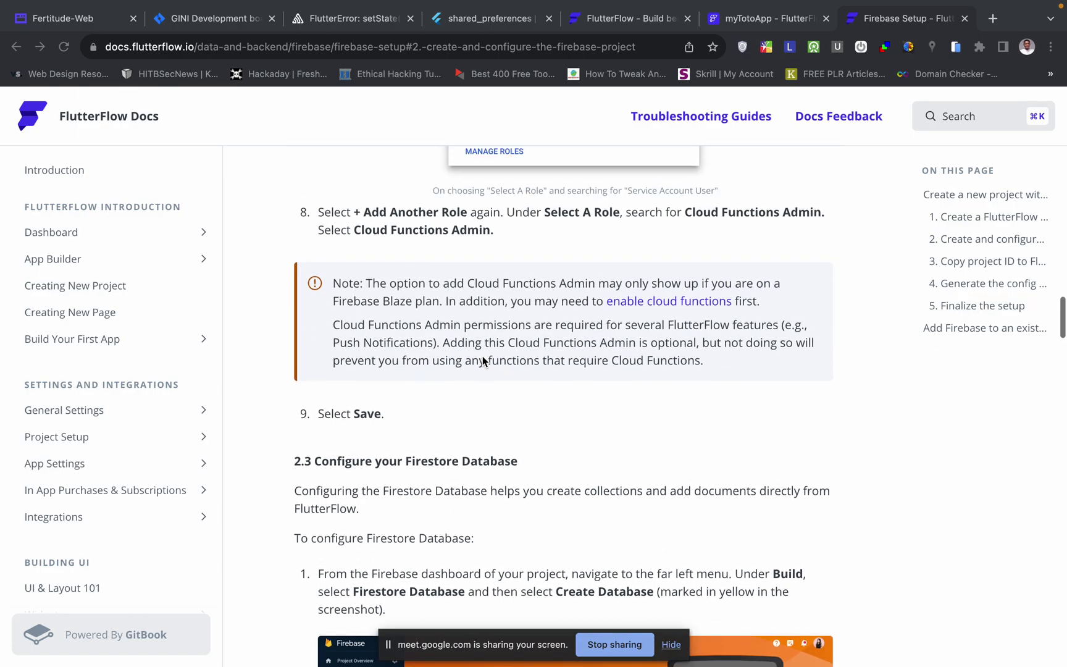
{"action": "key", "text": "ctrl+Right"}
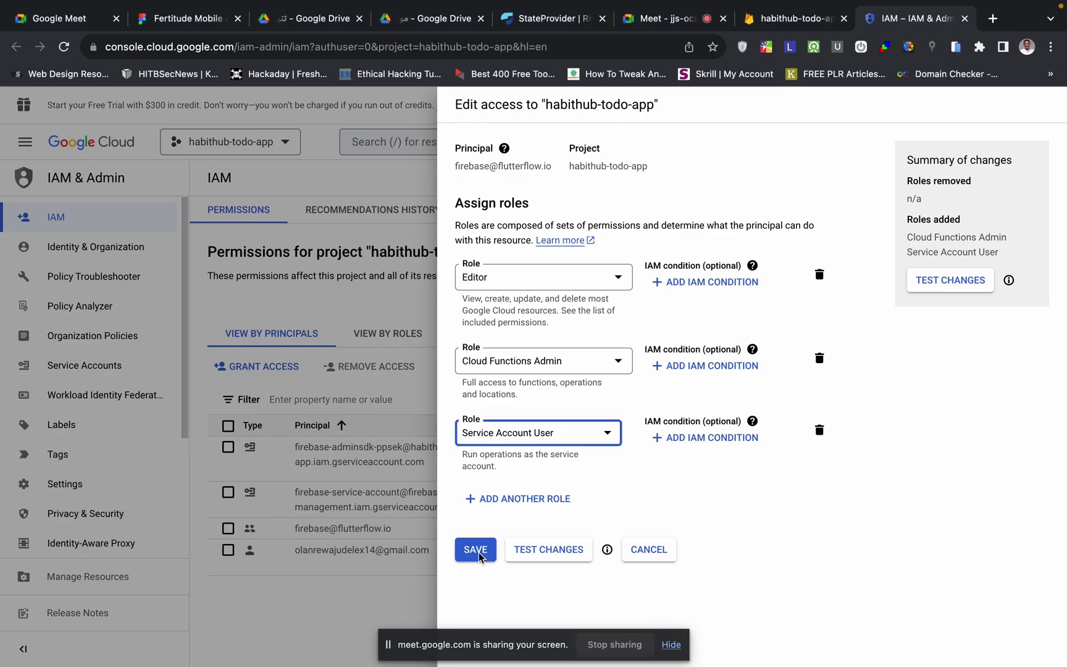
- Save the Editor, Cloud Functions Admin and Service Account User roles, then return to the setup docs
{"action": "left_click", "coordinate": [488, 554]}
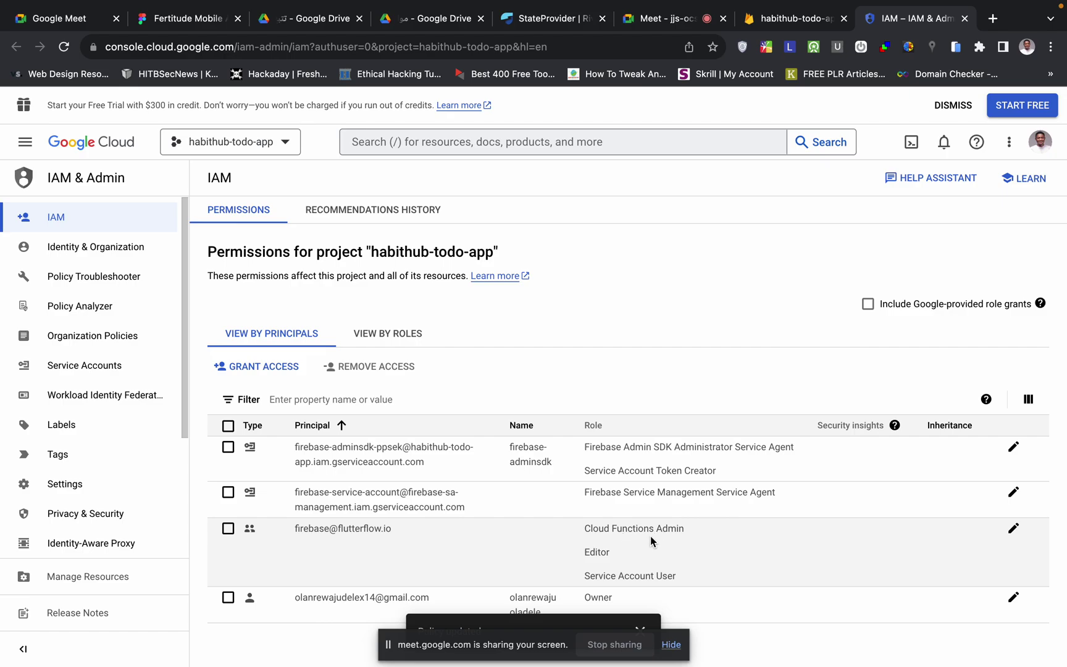
{"action": "key", "text": "ctrl+Left"}
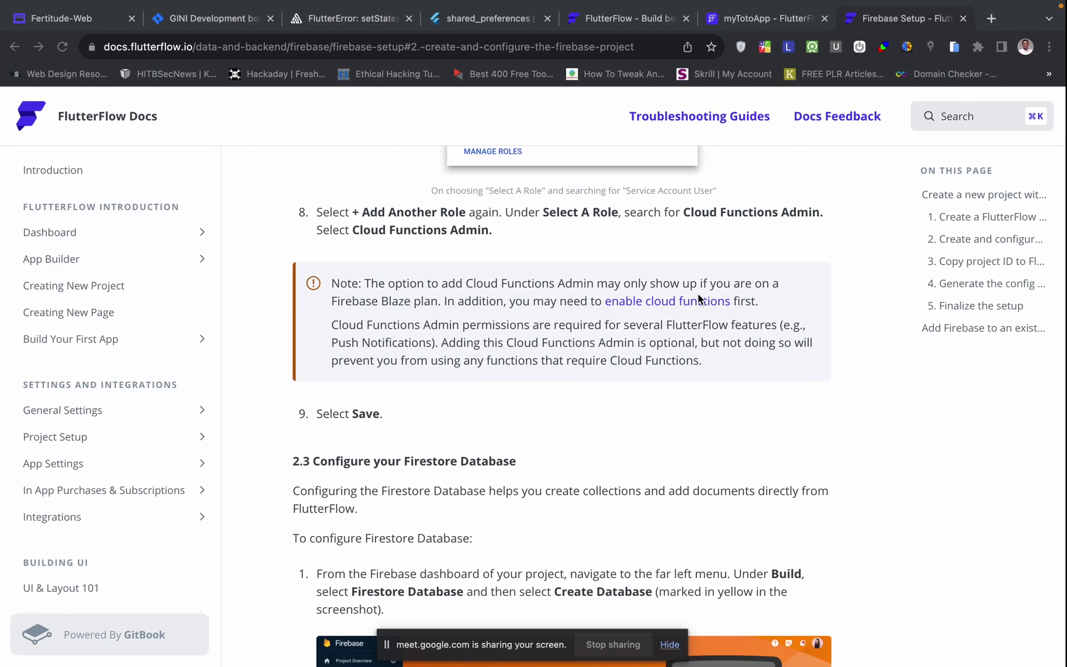
- Skim the docs' Configure your Firestore Database section, then switch to the Google Cloud IAM window
{"action": "scroll", "coordinate": [699, 299], "scroll_direction": "up", "scroll_amount": 10}
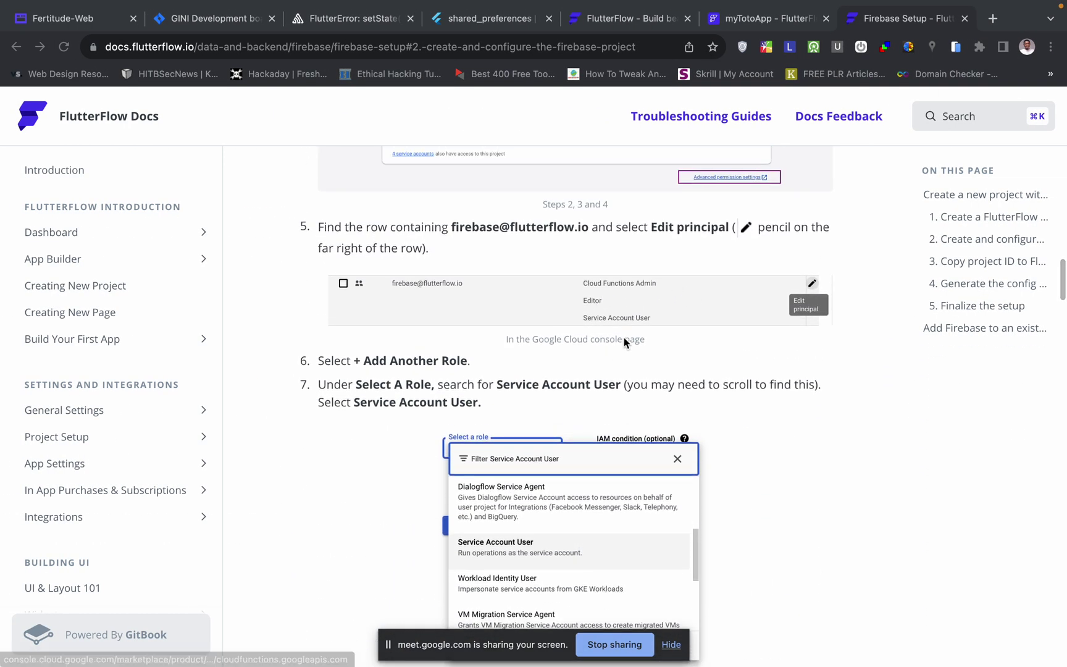
{"action": "scroll", "coordinate": [614, 366], "scroll_direction": "down", "scroll_amount": 9}
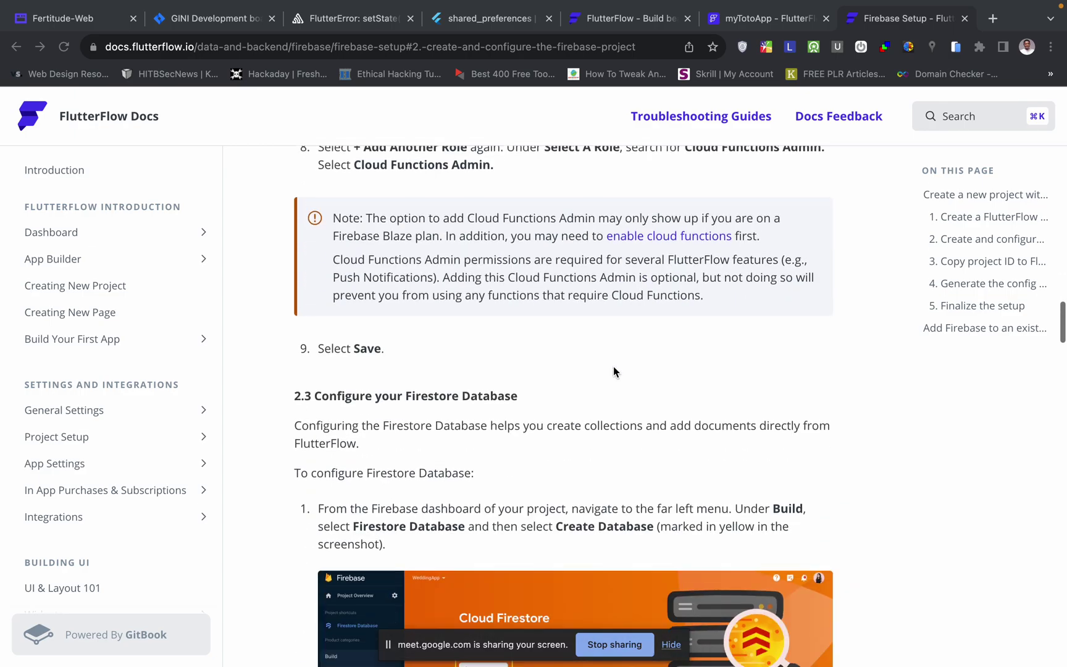
{"action": "scroll", "coordinate": [614, 366], "scroll_direction": "up", "scroll_amount": 2}
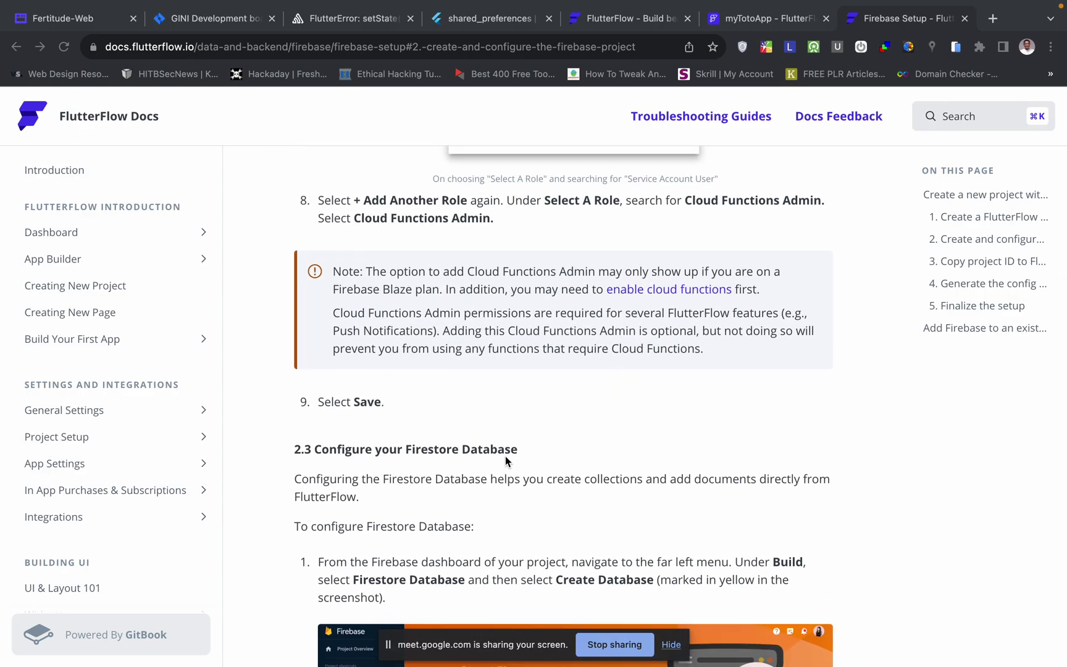
{"action": "scroll", "coordinate": [505, 457], "scroll_direction": "down", "scroll_amount": 3}
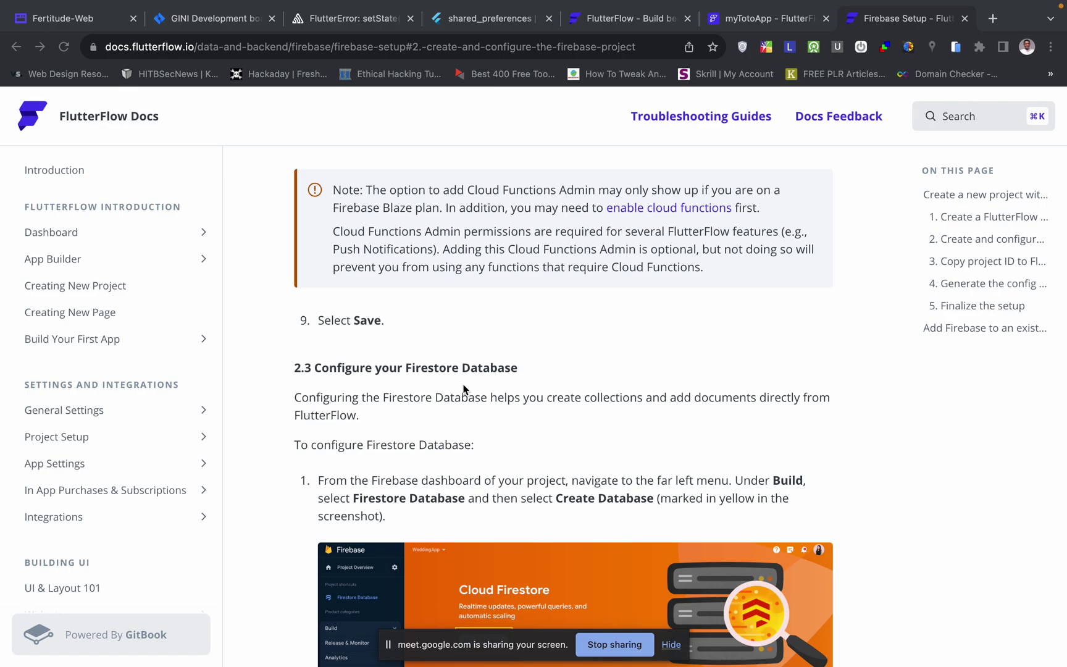
{"action": "key", "text": "super+grave"}
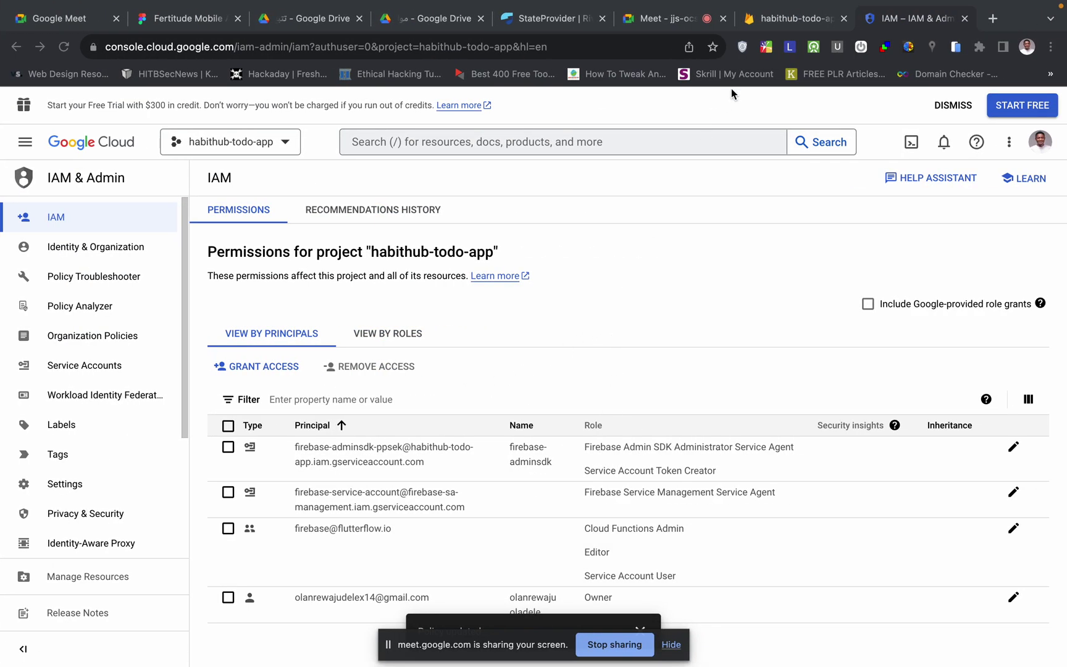
- Open the General project settings for the habithub-todo-app Firebase project
{"action": "left_click", "coordinate": [781, 22]}
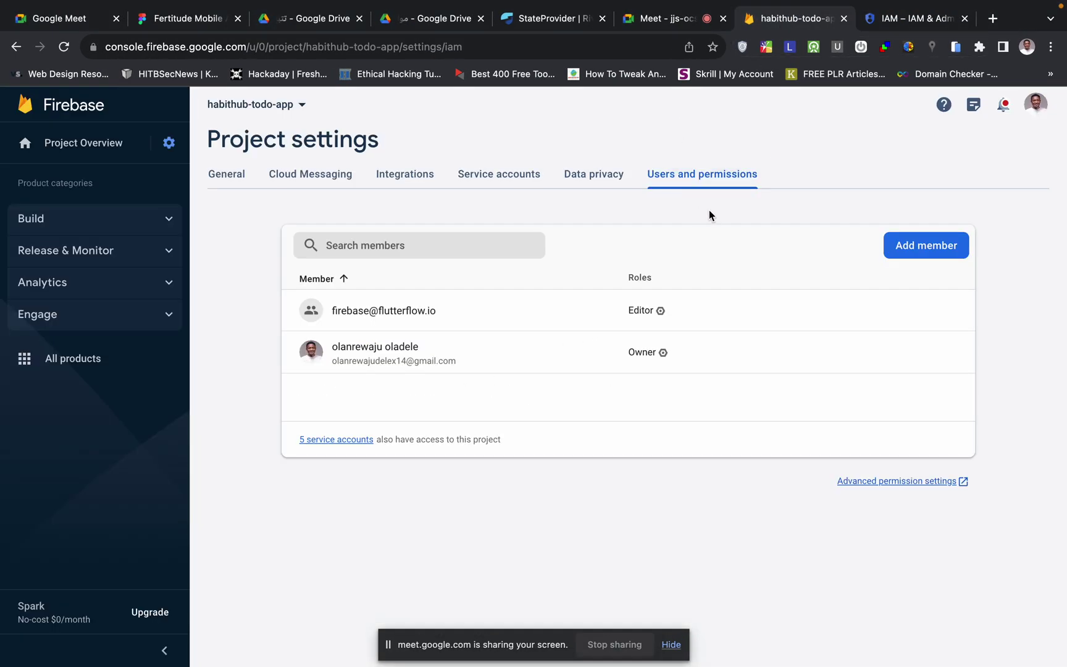
{"action": "left_click", "coordinate": [168, 142]}
{"action": "left_click", "coordinate": [211, 152]}
{"action": "mouse_move", "coordinate": [352, 317]}
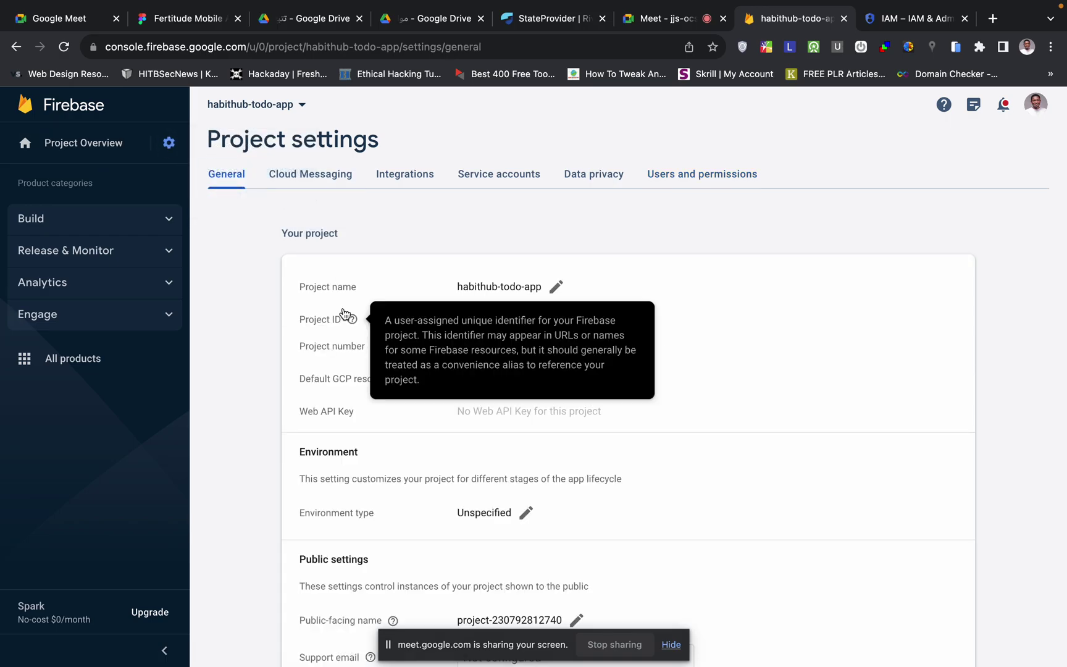
{"action": "scroll", "coordinate": [349, 312], "scroll_direction": "down", "scroll_amount": 1}
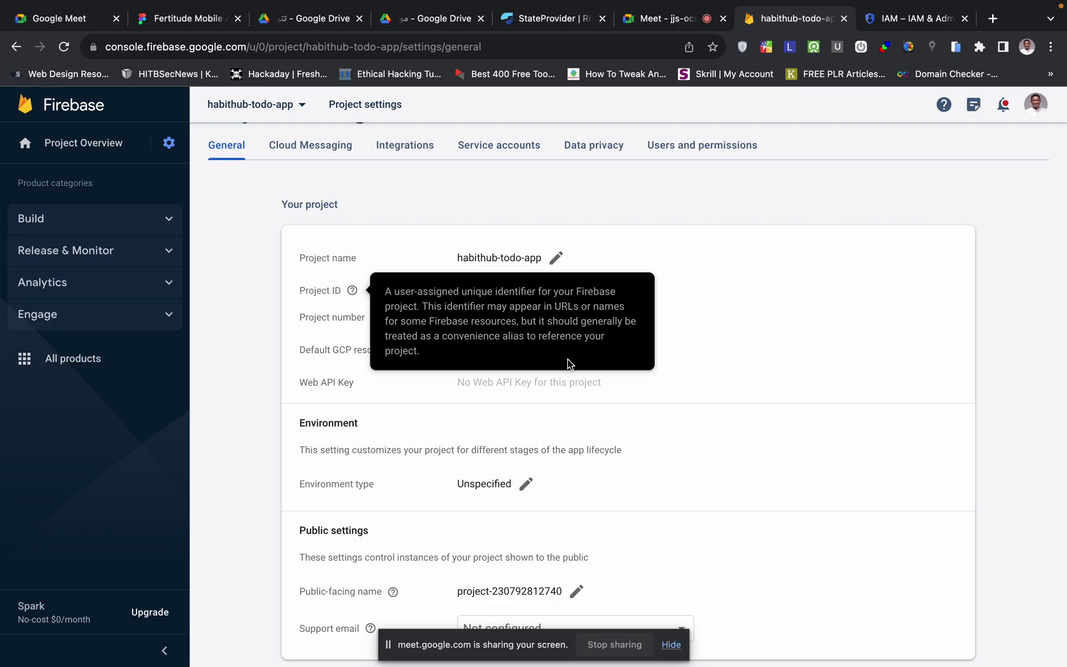
- Skim the docs' Firestore test-mode and location steps, then return to Firebase project settings
{"action": "key", "text": "ctrl+Left"}
{"action": "scroll", "coordinate": [598, 410], "scroll_direction": "down", "scroll_amount": 2}
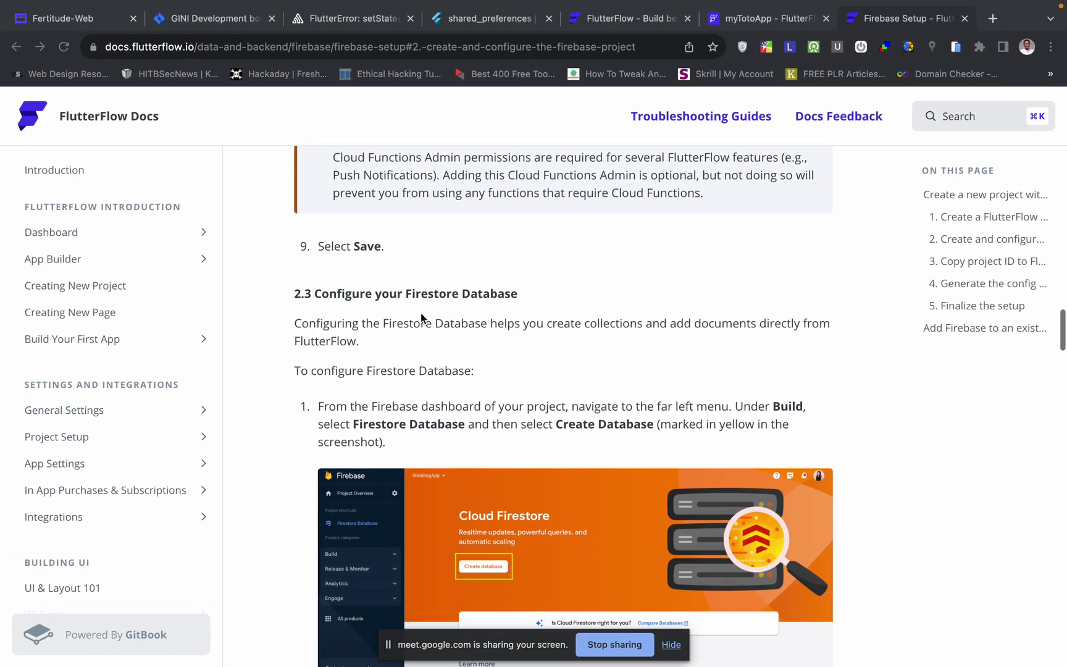
{"action": "scroll", "coordinate": [403, 443], "scroll_direction": "down", "scroll_amount": 10}
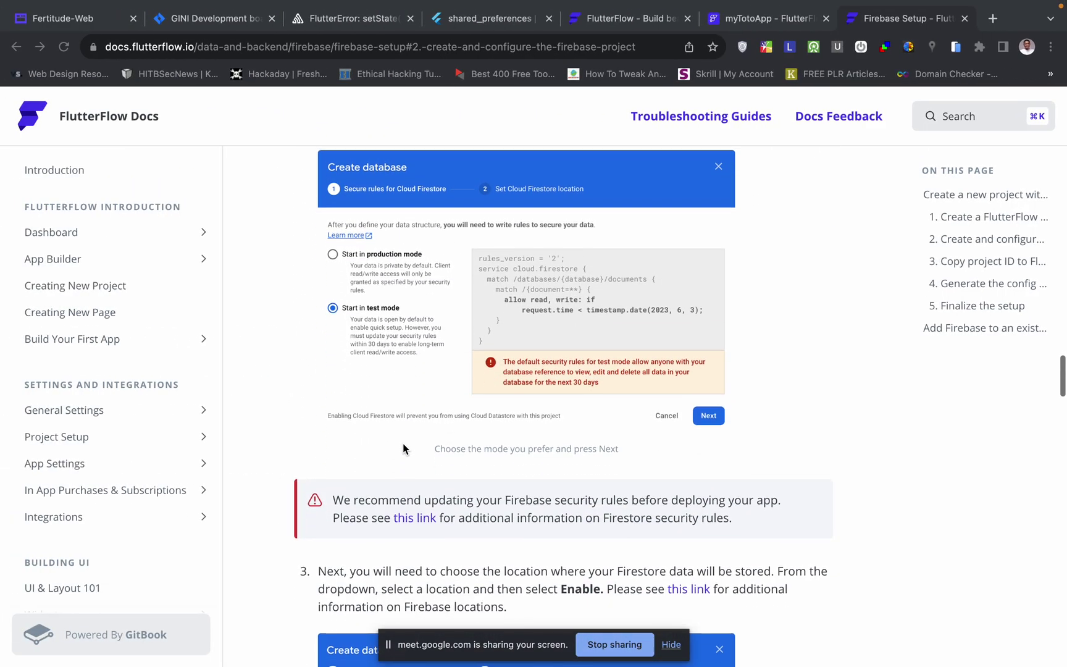
{"action": "scroll", "coordinate": [403, 443], "scroll_direction": "up", "scroll_amount": 10}
{"action": "key", "text": "ctrl+Right"}
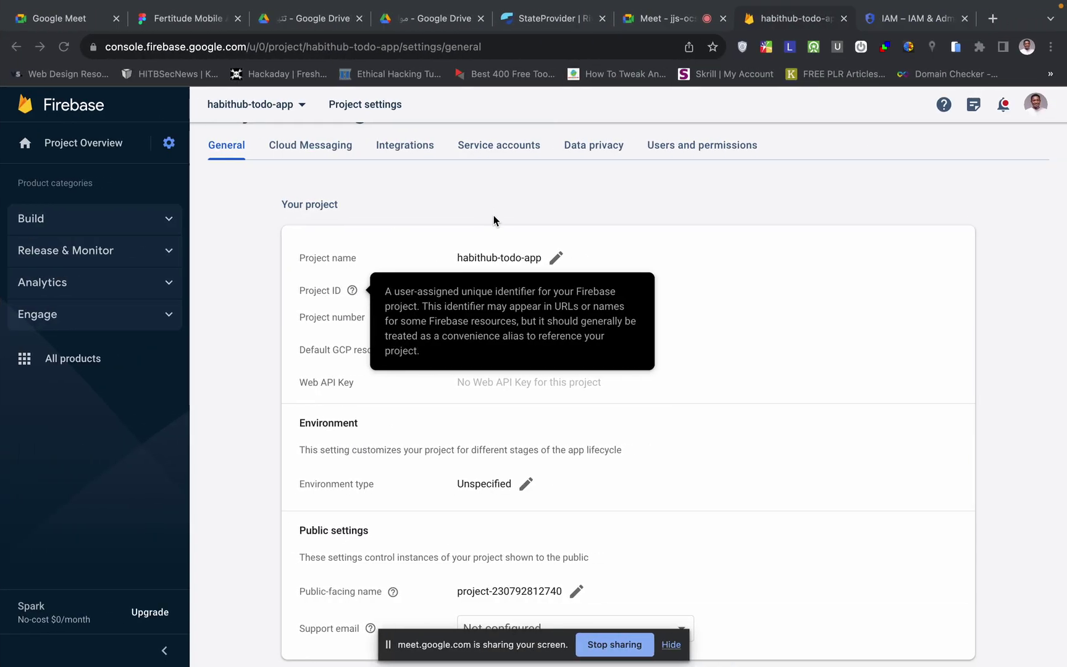
- Open Build > Authentication and start setting up Authentication for habithub-todo-app
{"action": "left_click", "coordinate": [167, 223]}
{"action": "left_click", "coordinate": [162, 220]}
{"action": "left_click", "coordinate": [138, 223]}
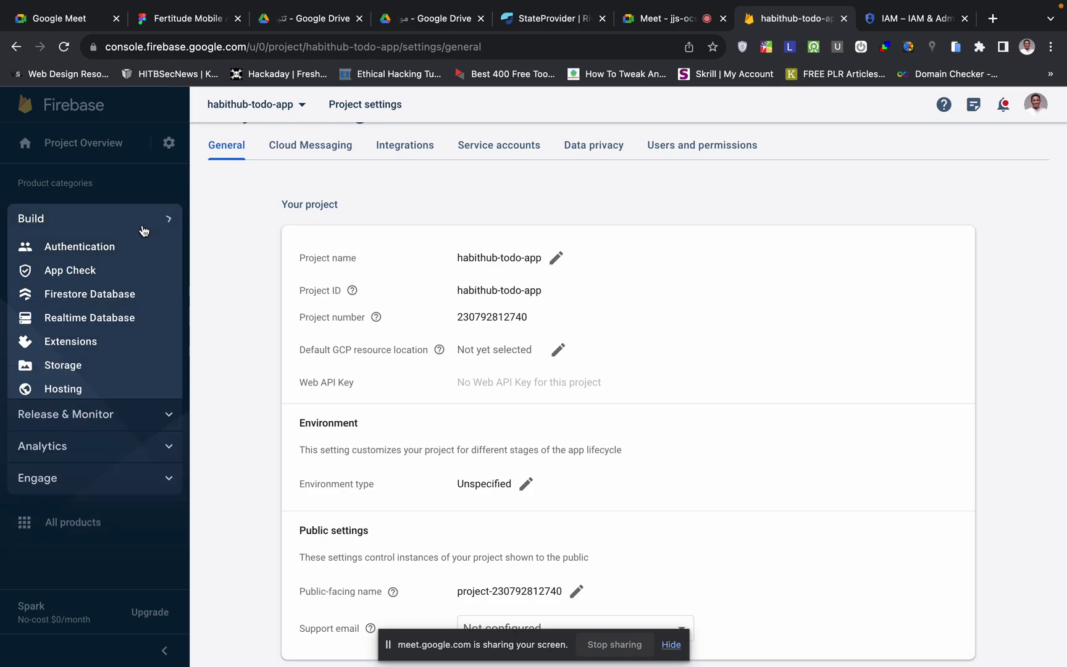
{"action": "left_click", "coordinate": [100, 246]}
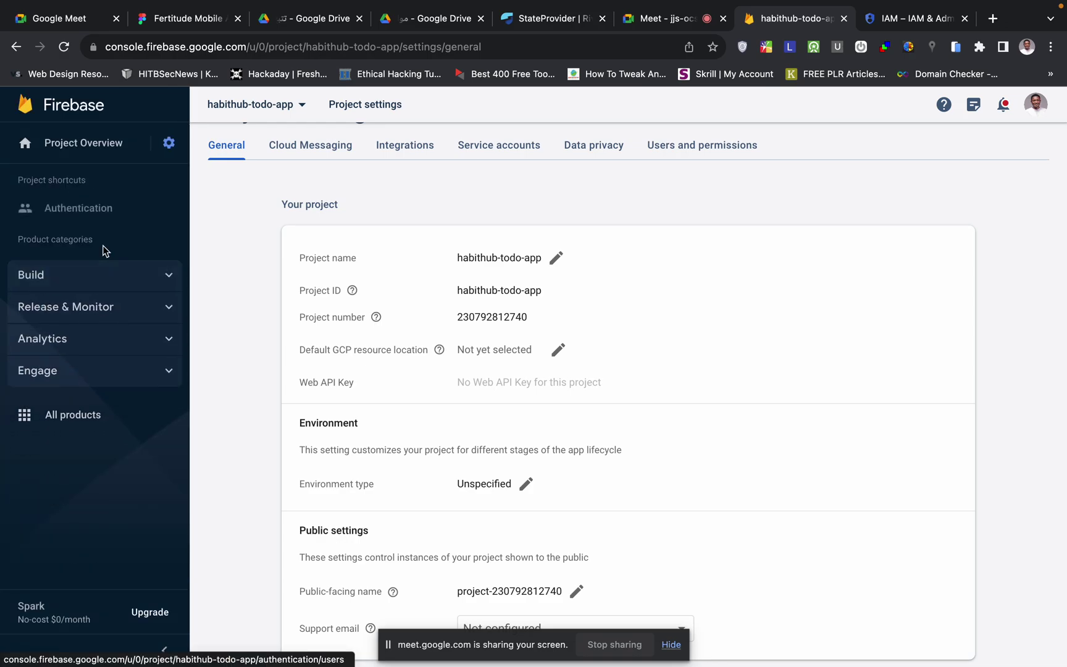
{"action": "left_click", "coordinate": [112, 210]}
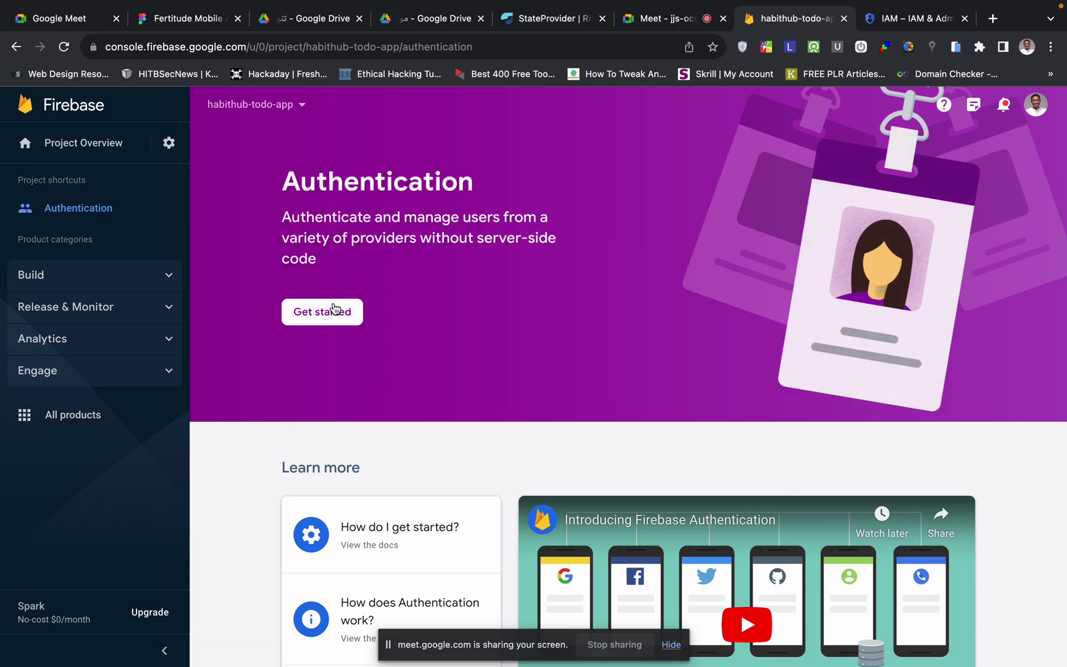
{"action": "left_click", "coordinate": [334, 308]}
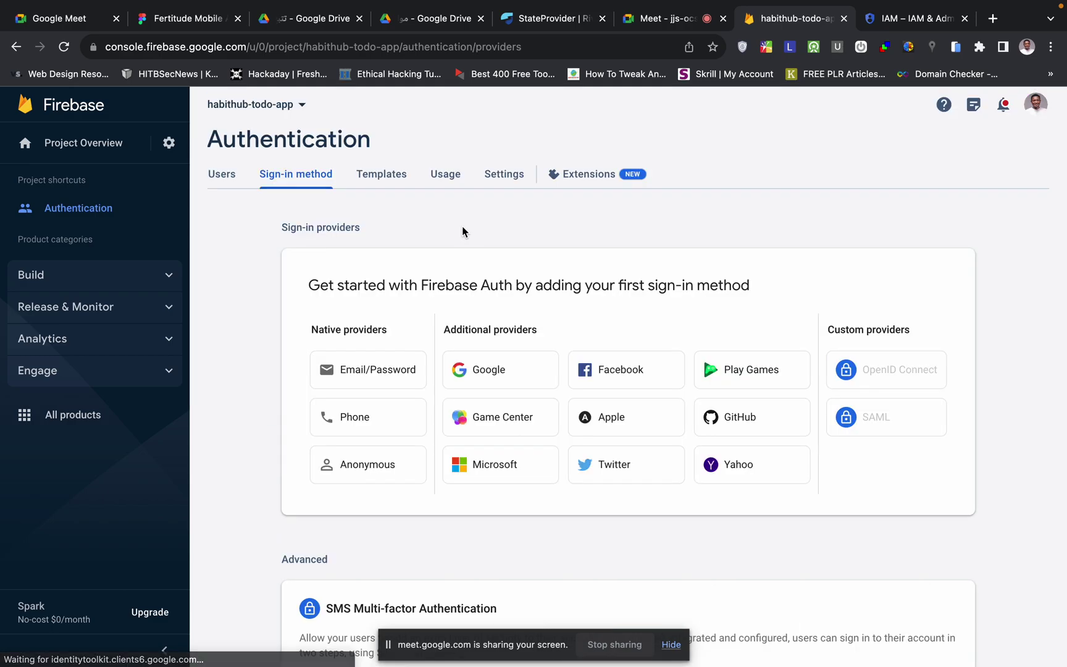
- Enable the Email/Password sign-in provider and save it
{"action": "scroll", "coordinate": [574, 207], "scroll_direction": "down", "scroll_amount": 1}
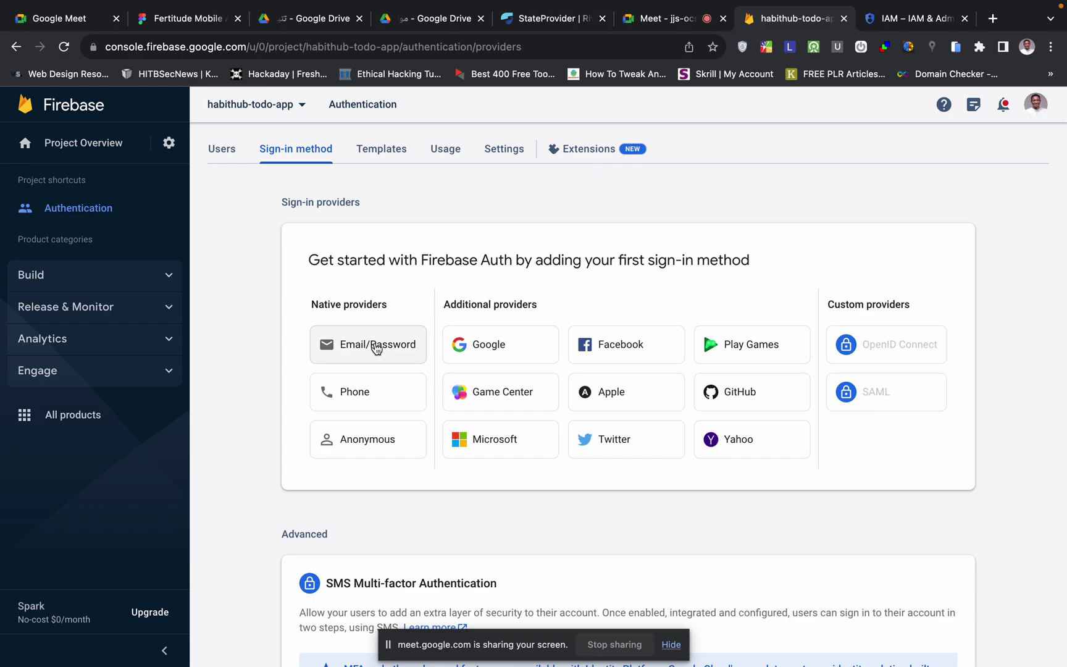
{"action": "left_click", "coordinate": [375, 350]}
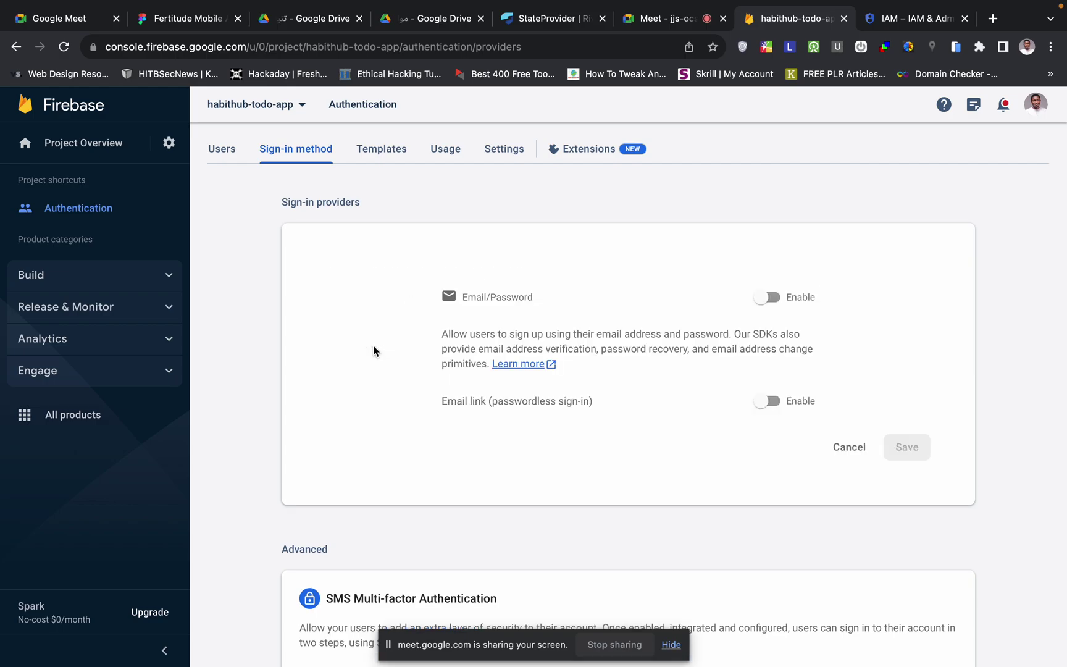
{"action": "left_click", "coordinate": [771, 299]}
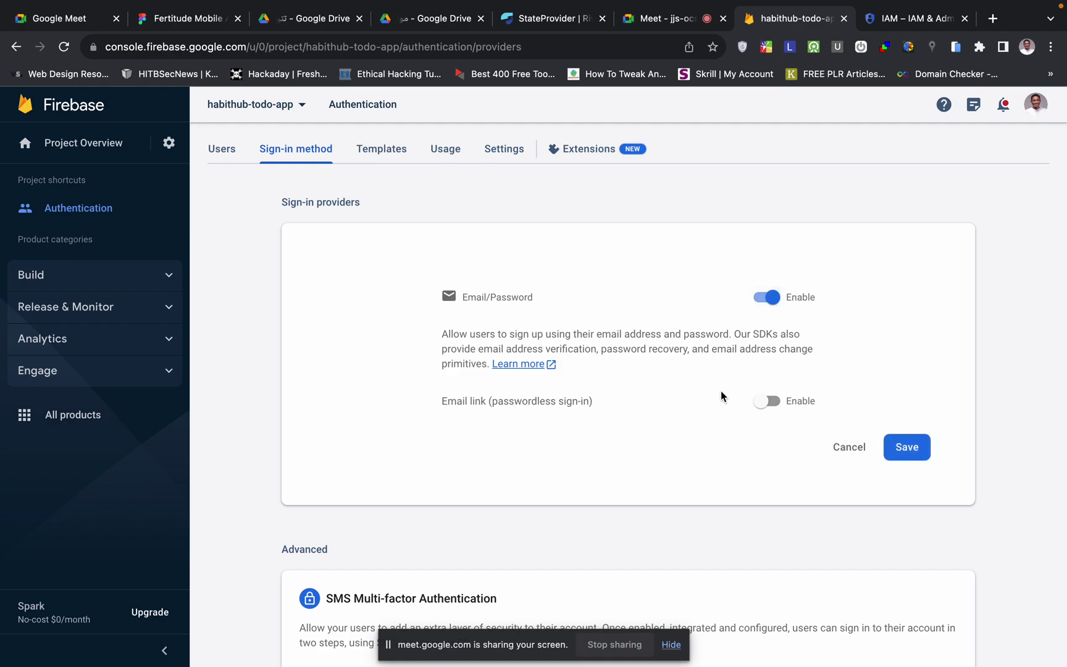
{"action": "left_click", "coordinate": [907, 447]}
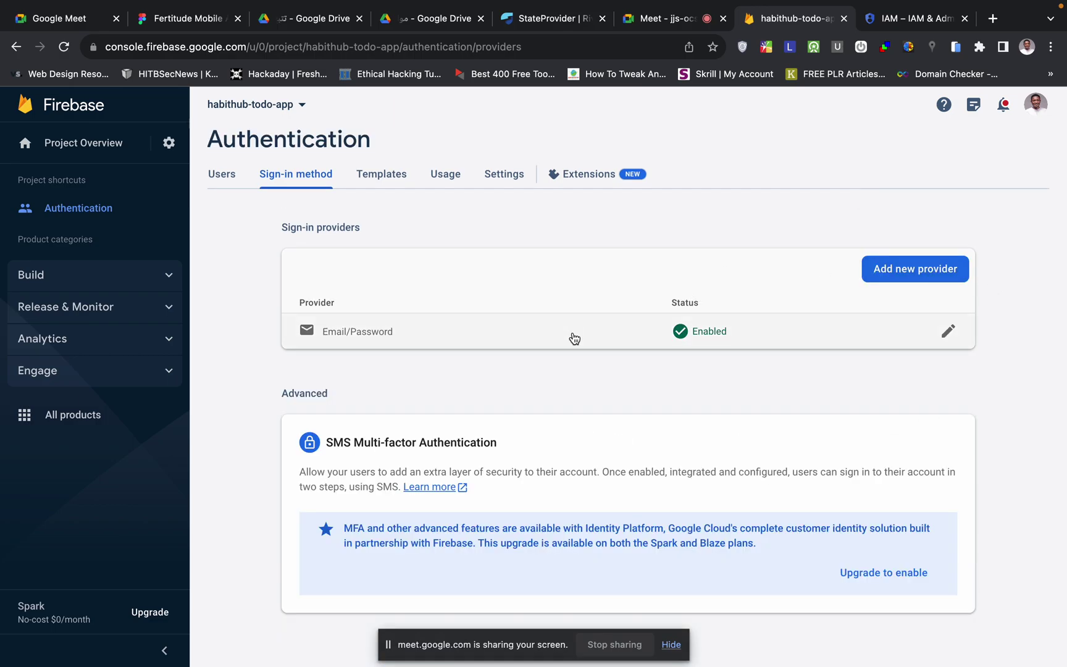
{"action": "left_click", "coordinate": [121, 280]}
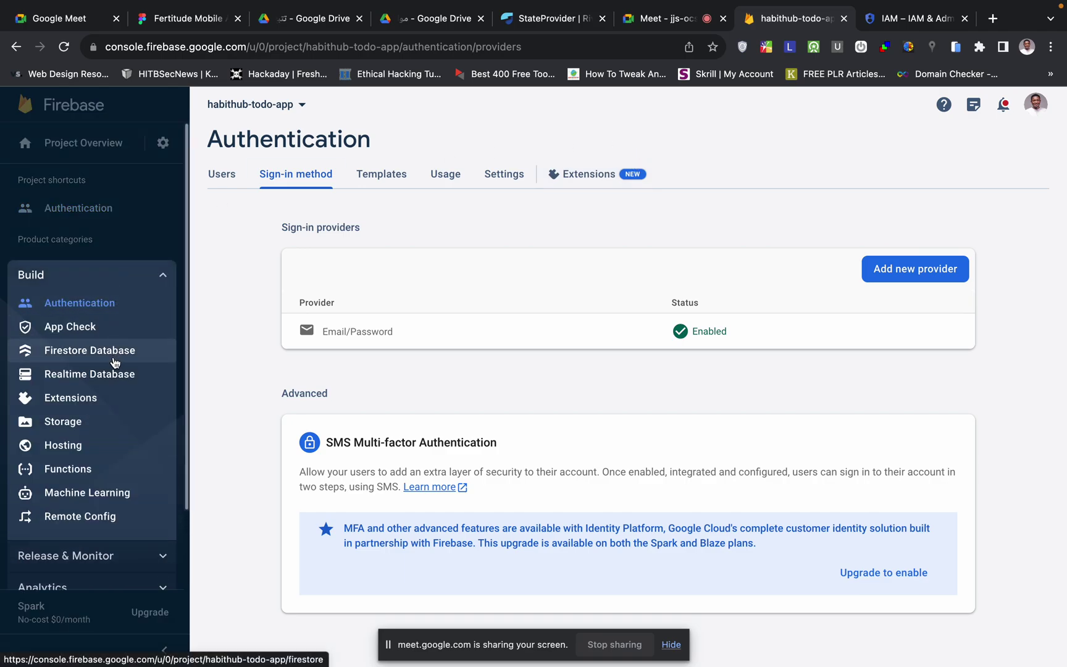
- Create a Cloud Firestore database in test mode with location nam5 (United States)
{"action": "left_click", "coordinate": [101, 355]}
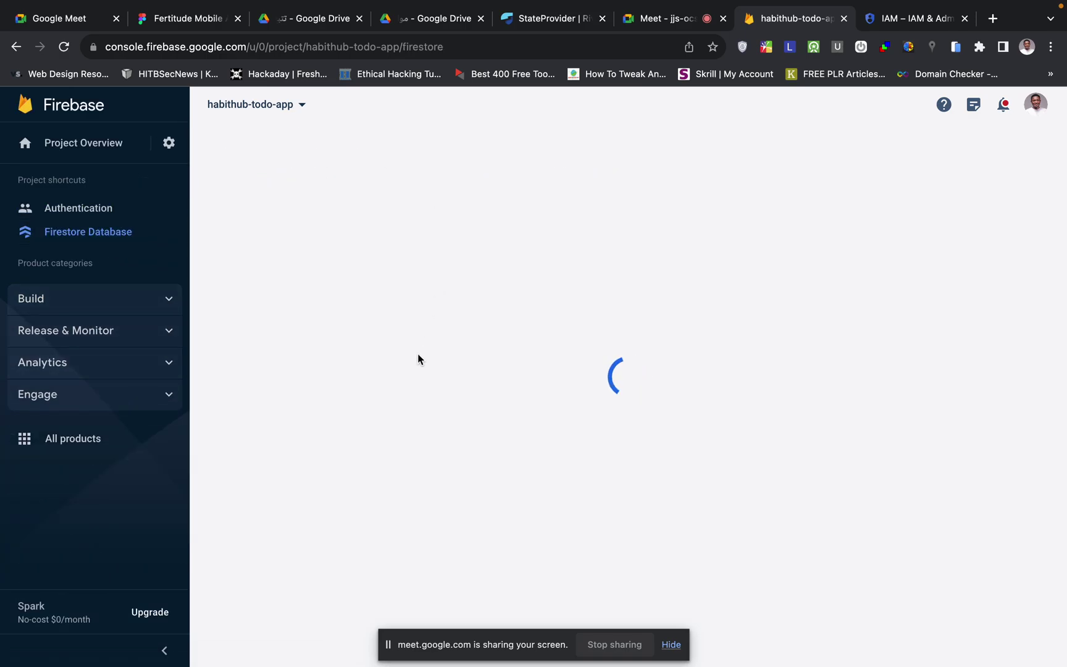
{"action": "mouse_move", "coordinate": [526, 3]}
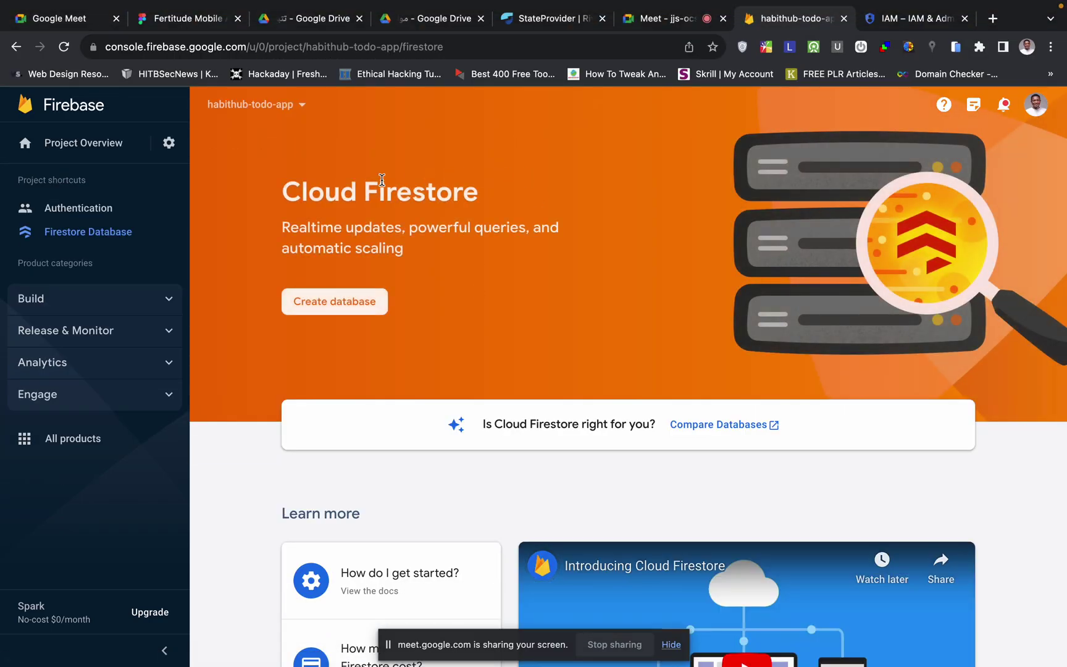
{"action": "left_click", "coordinate": [343, 302]}
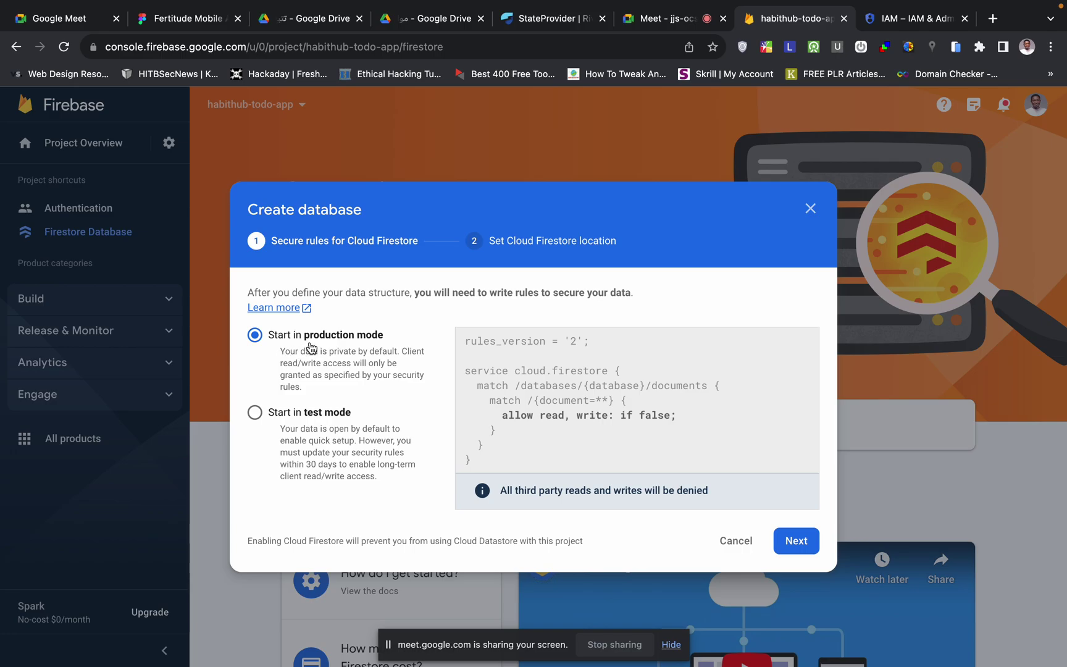
{"action": "left_click", "coordinate": [256, 411]}
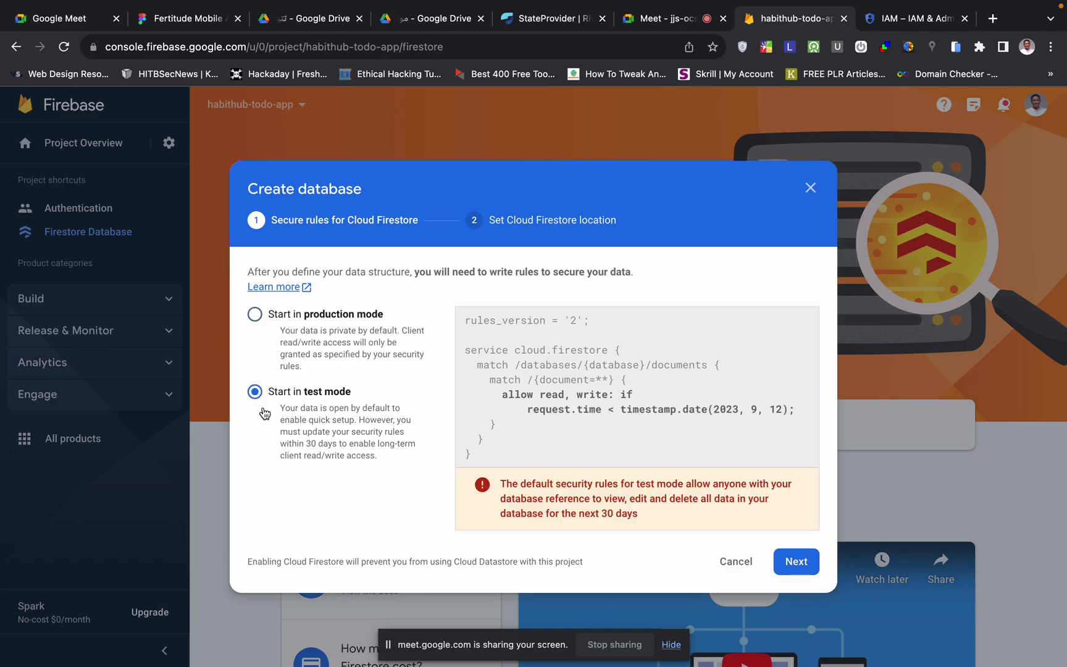
{"action": "left_click", "coordinate": [788, 561]}
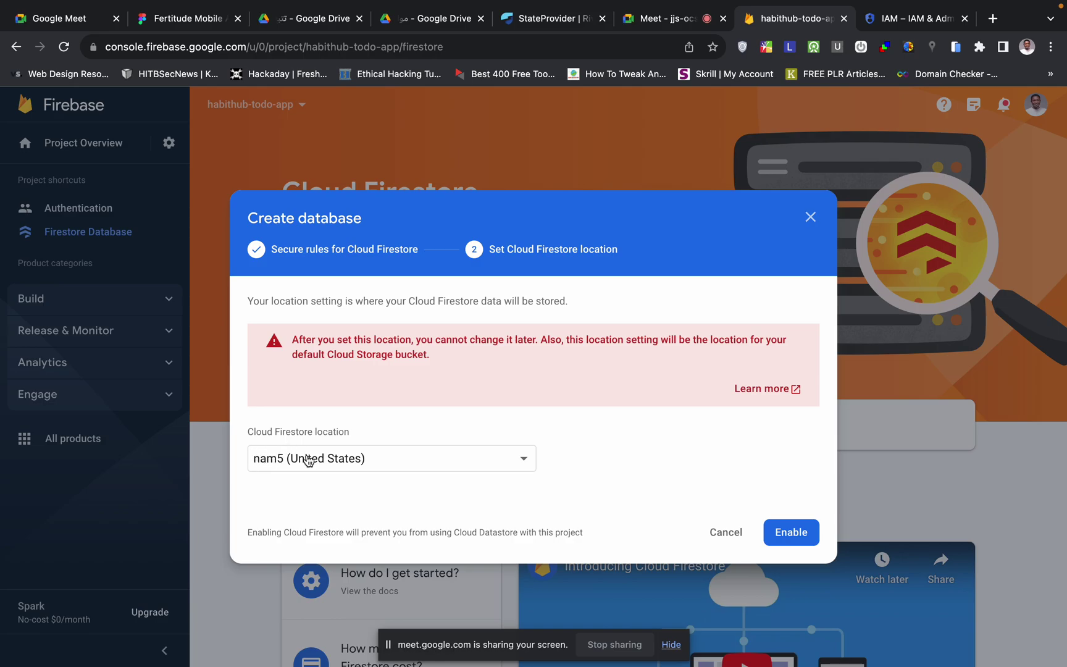
{"action": "left_click", "coordinate": [389, 457]}
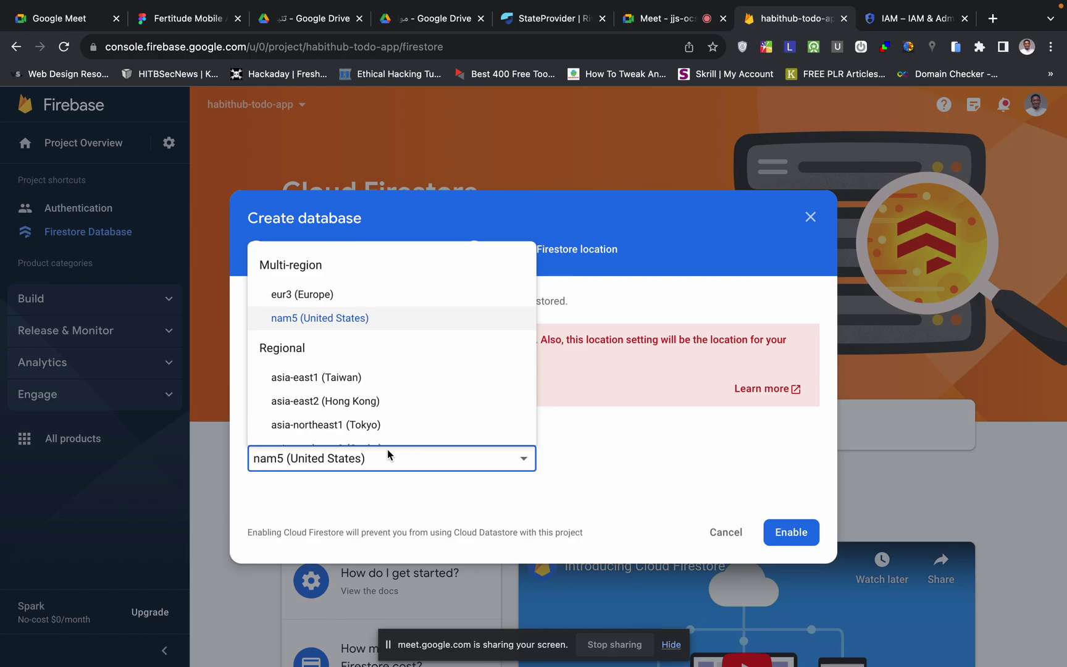
{"action": "left_click", "coordinate": [388, 454]}
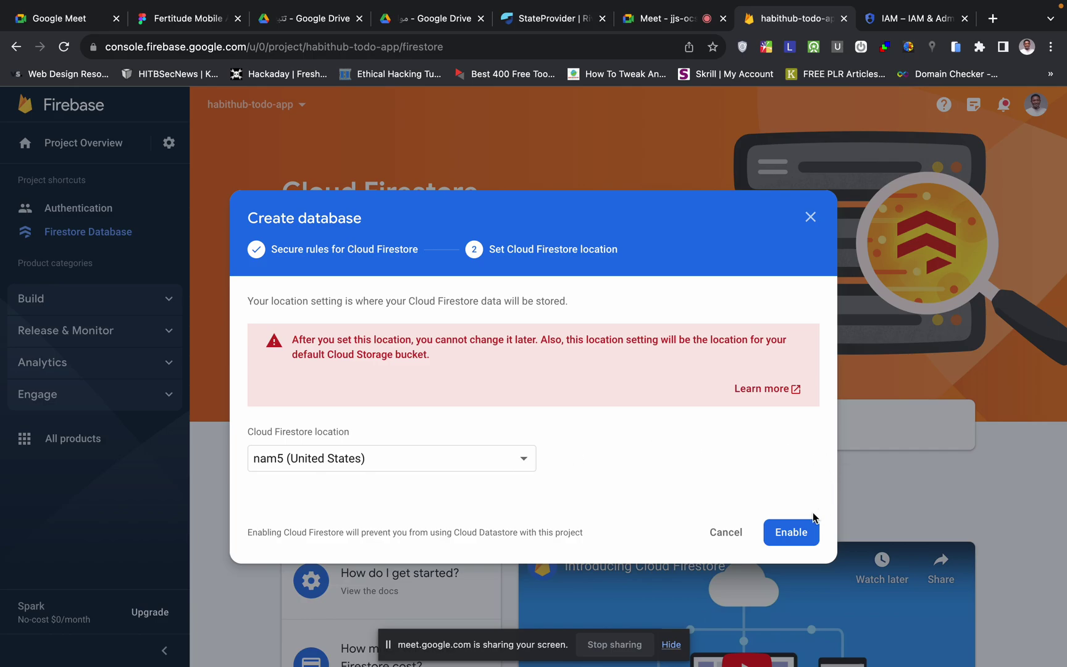
{"action": "left_click", "coordinate": [806, 534]}
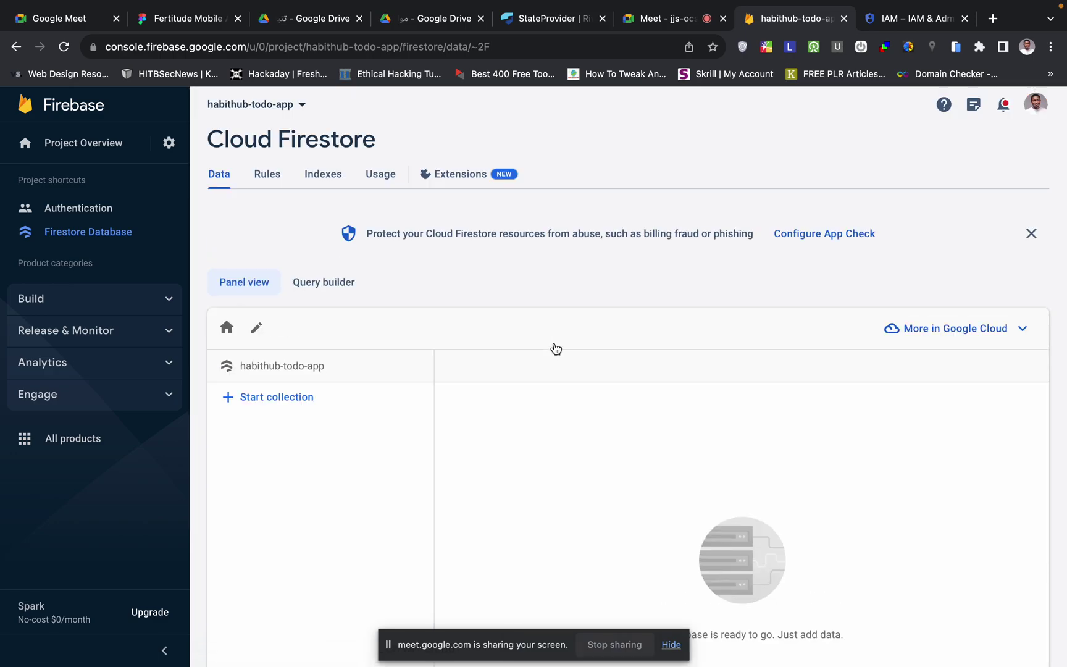
- Reopen General project settings and select the project ID habithub-todo-app, then return to the docs
{"action": "scroll", "coordinate": [555, 349], "scroll_direction": "down", "scroll_amount": 2}
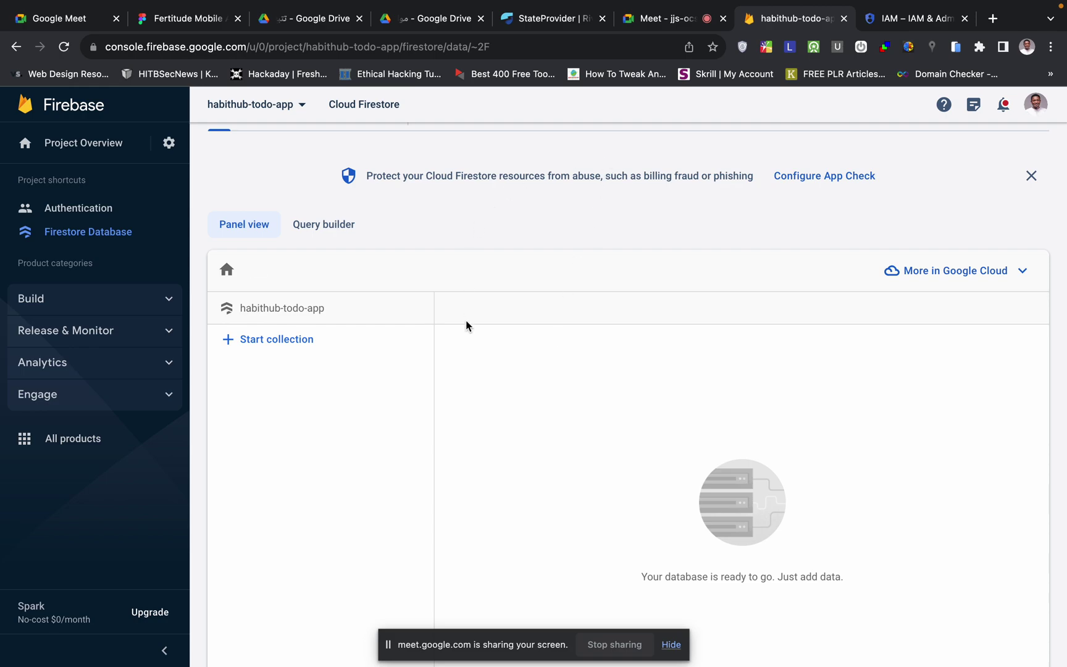
{"action": "scroll", "coordinate": [514, 389], "scroll_direction": "up", "scroll_amount": 1}
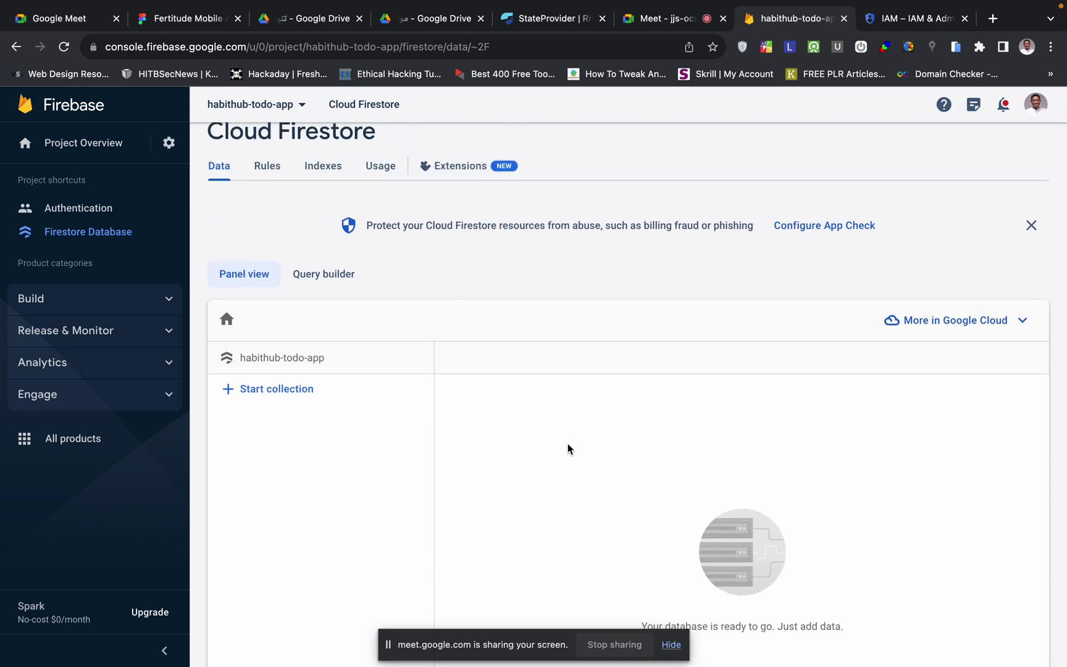
{"action": "left_click", "coordinate": [167, 143]}
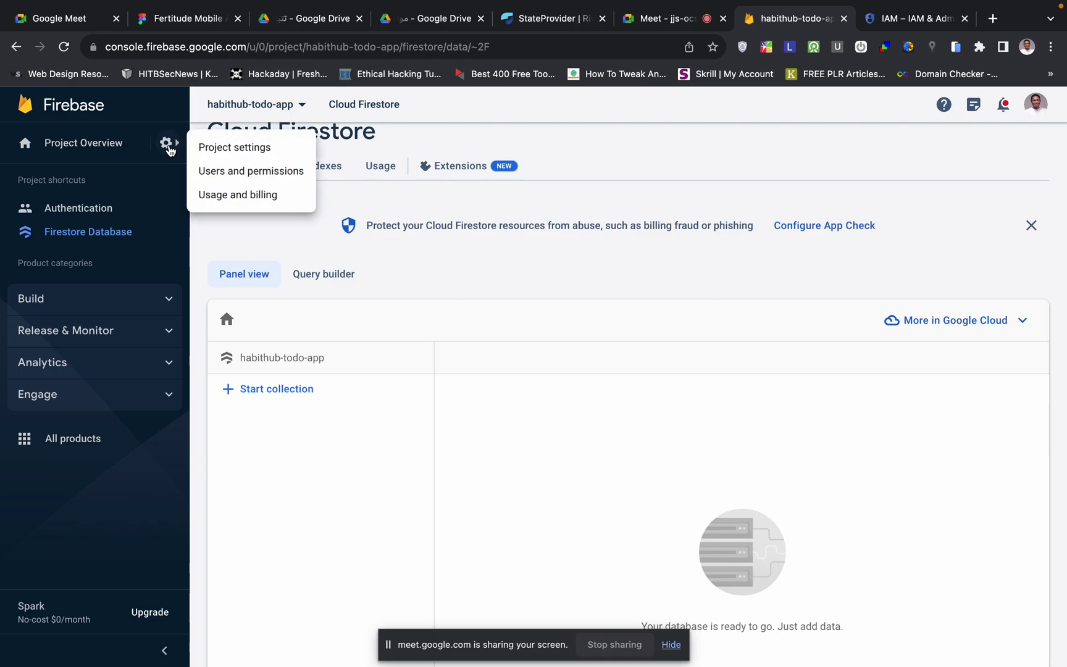
{"action": "left_click", "coordinate": [233, 151]}
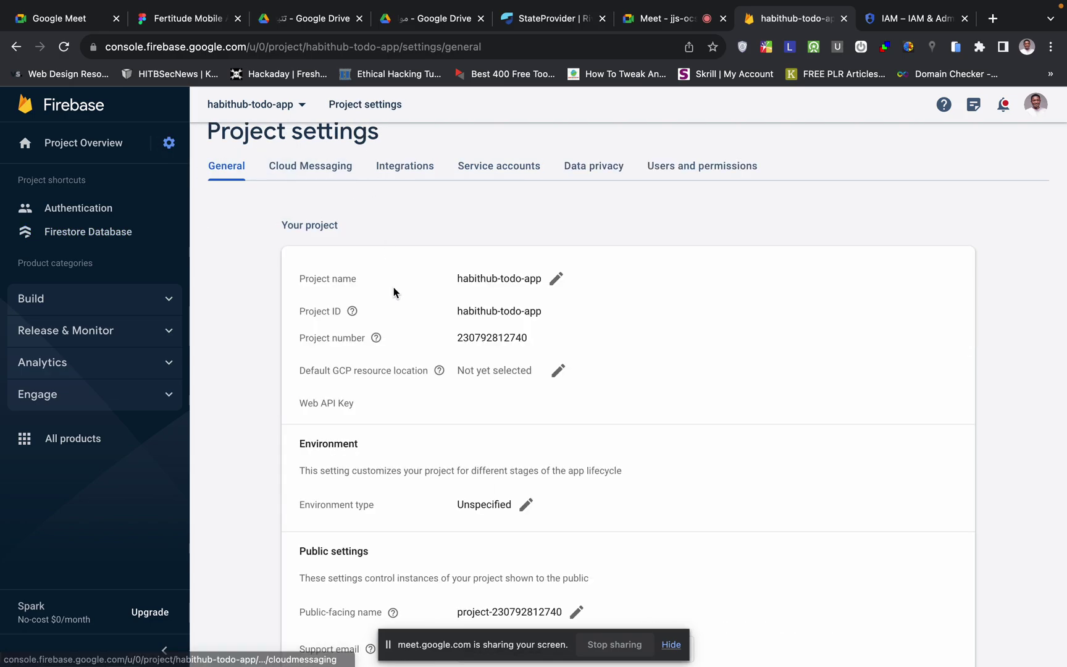
{"action": "left_click_drag", "start_coordinate": [545, 312], "coordinate": [449, 311]}
{"action": "key", "text": "super+c"}
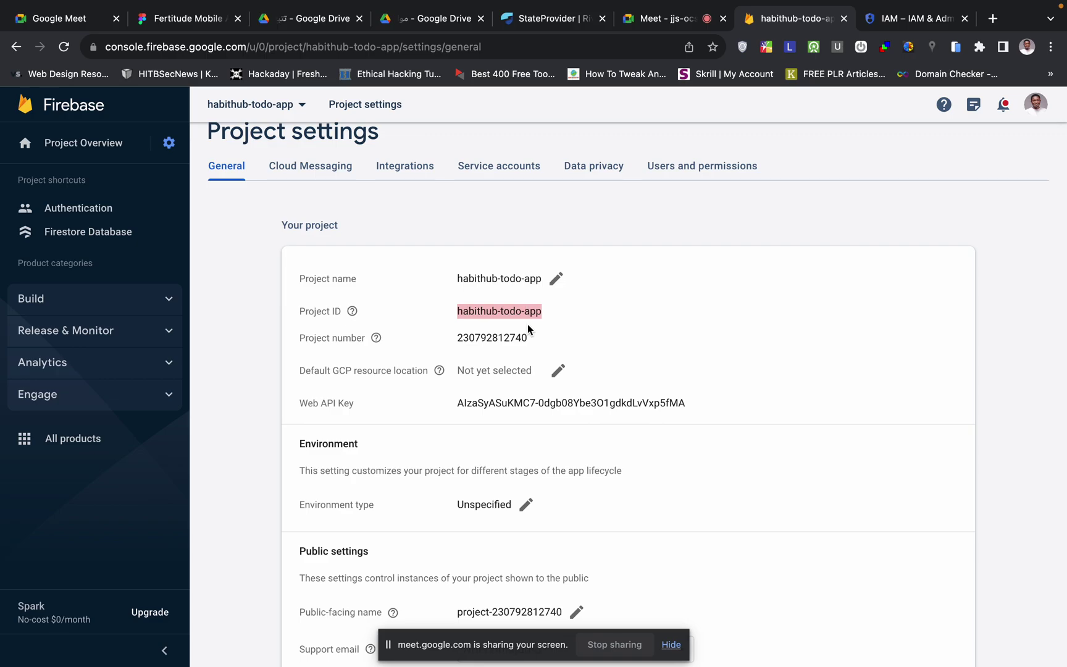
{"action": "key", "text": "ctrl+Left"}
- Scroll the Firebase Setup guide past 2.4 Enable billing to section 3, Copy project ID to FlutterFlow
{"action": "scroll", "coordinate": [500, 409], "scroll_direction": "down", "scroll_amount": 5}
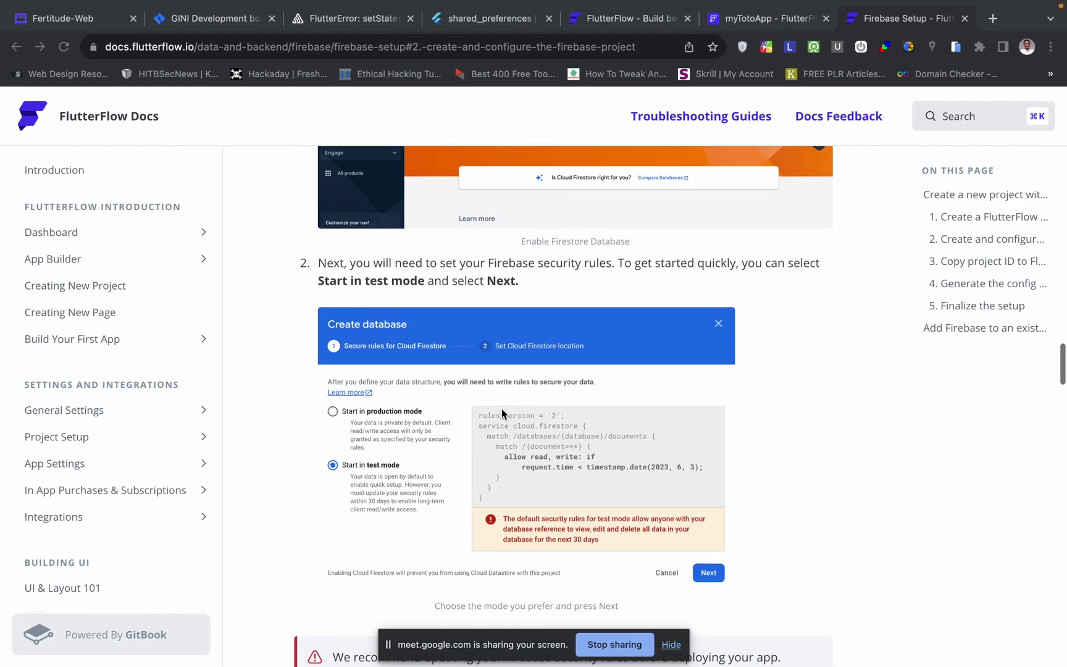
{"action": "scroll", "coordinate": [501, 409], "scroll_direction": "up", "scroll_amount": 1}
{"action": "scroll", "coordinate": [494, 457], "scroll_direction": "down", "scroll_amount": 7}
{"action": "scroll", "coordinate": [495, 457], "scroll_direction": "down", "scroll_amount": 2}
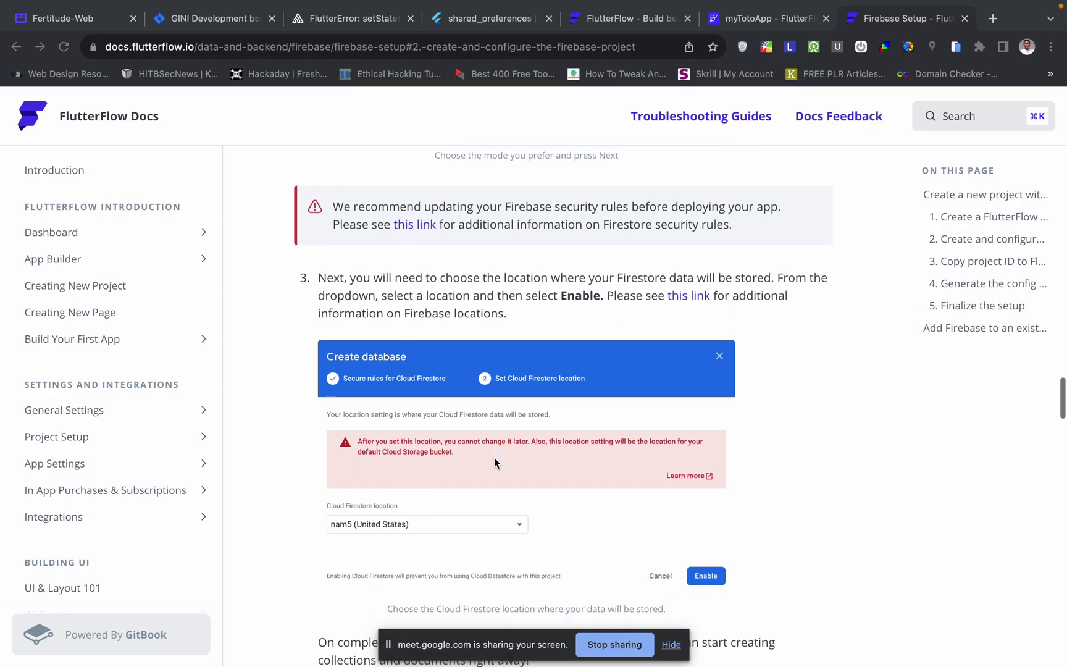
{"action": "scroll", "coordinate": [495, 457], "scroll_direction": "up", "scroll_amount": 1}
{"action": "scroll", "coordinate": [494, 457], "scroll_direction": "down", "scroll_amount": 4}
{"action": "scroll", "coordinate": [495, 458], "scroll_direction": "down", "scroll_amount": 5}
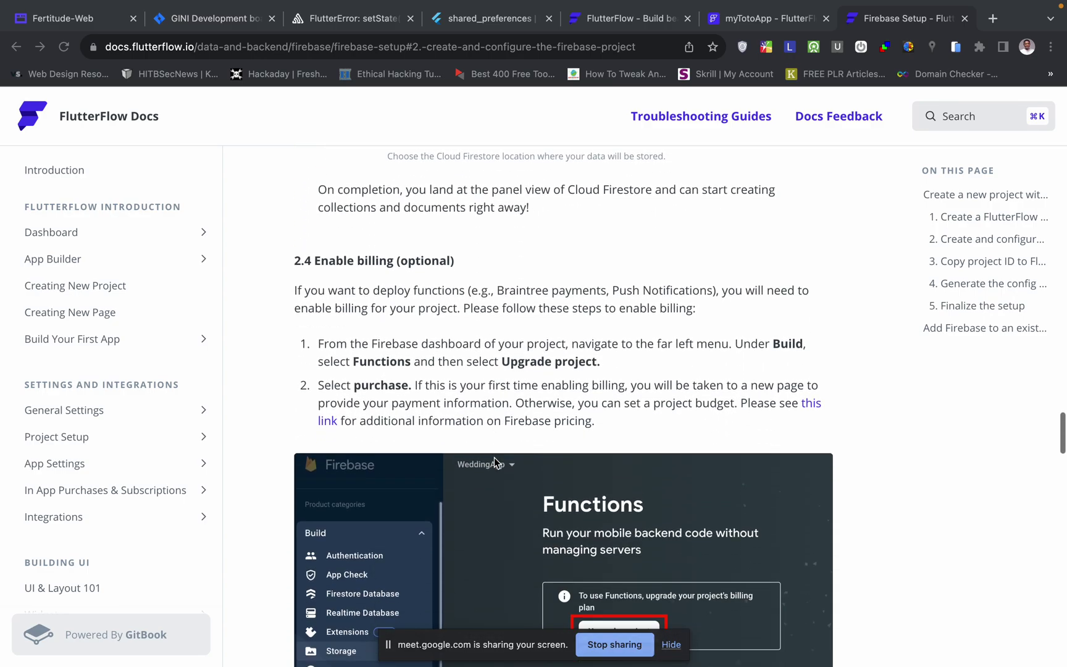
{"action": "scroll", "coordinate": [494, 464], "scroll_direction": "down", "scroll_amount": 5}
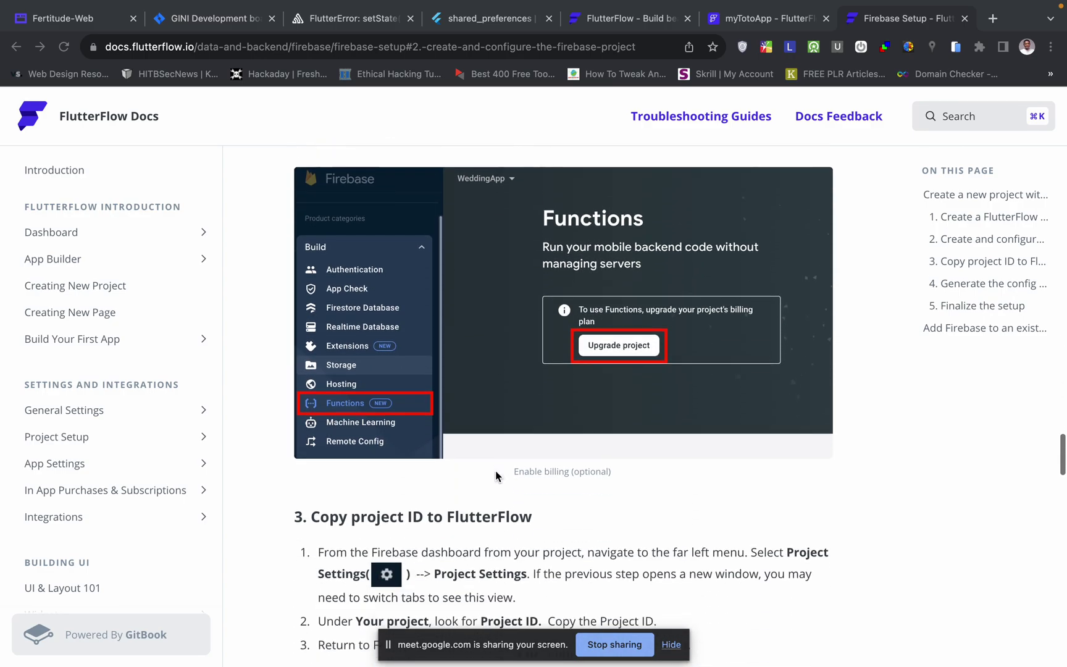
{"action": "scroll", "coordinate": [621, 316], "scroll_direction": "up", "scroll_amount": 2}
{"action": "scroll", "coordinate": [620, 316], "scroll_direction": "down", "scroll_amount": 2}
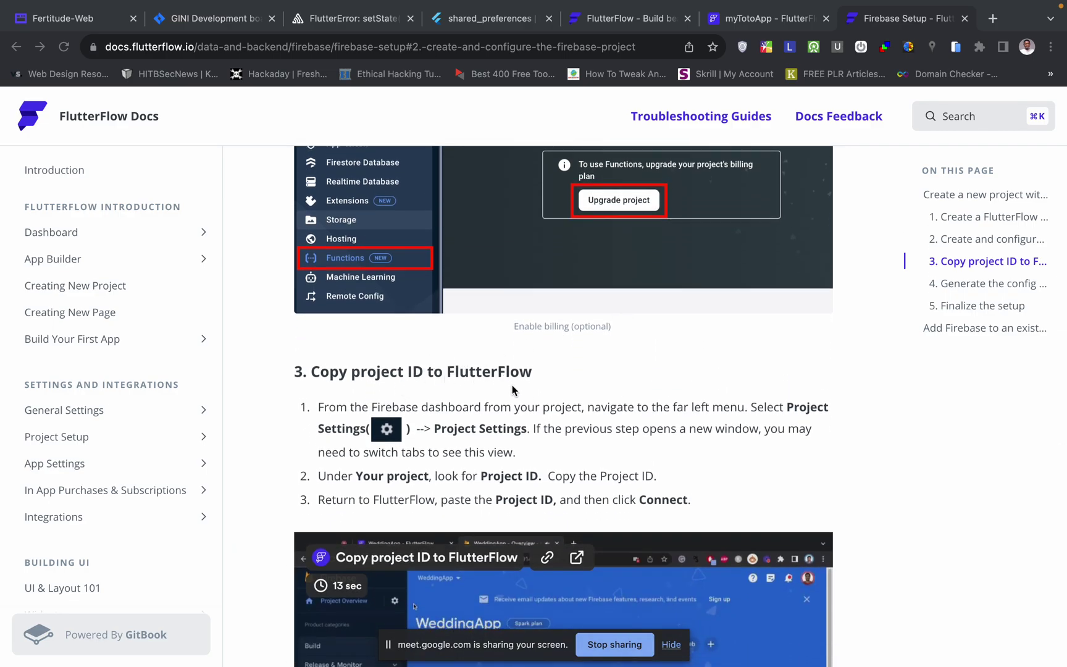
{"action": "scroll", "coordinate": [512, 384], "scroll_direction": "down", "scroll_amount": 2}
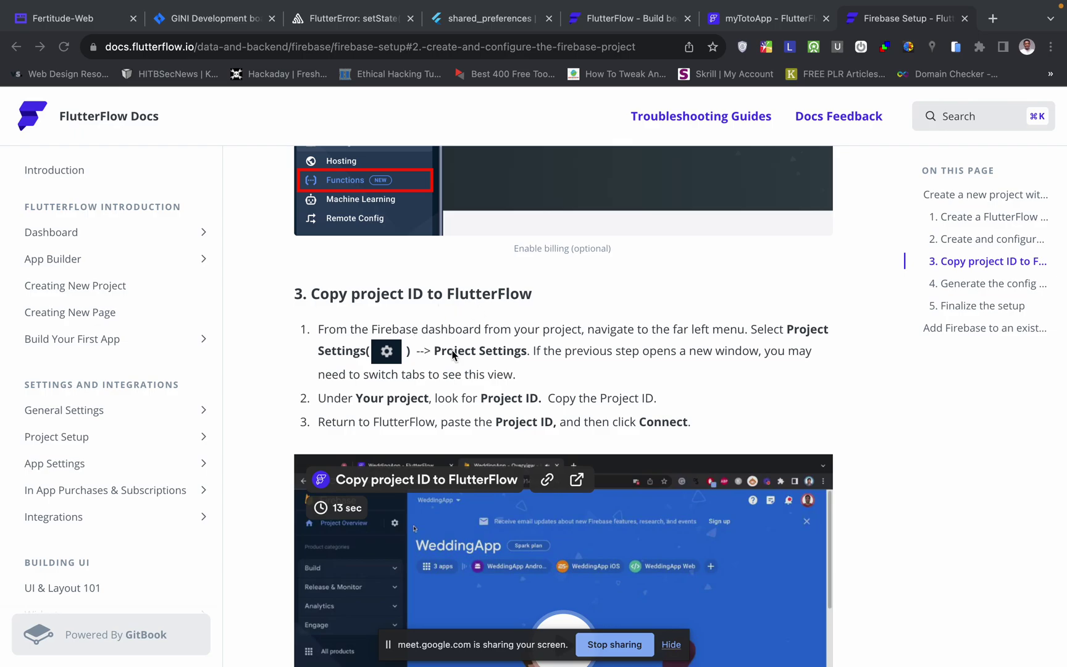
- Paste the project ID habithub-todo-app into FlutterFlow's Firebase Project ID field and connect
{"action": "left_click", "coordinate": [757, 22]}
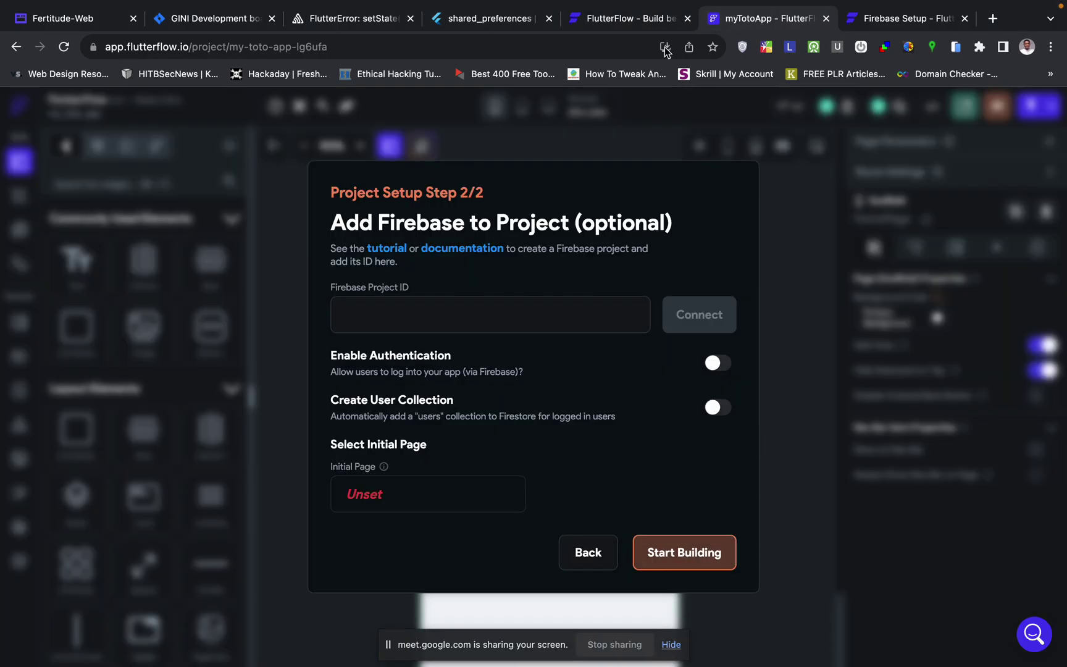
{"action": "left_click", "coordinate": [377, 304]}
{"action": "key", "text": "super+v"}
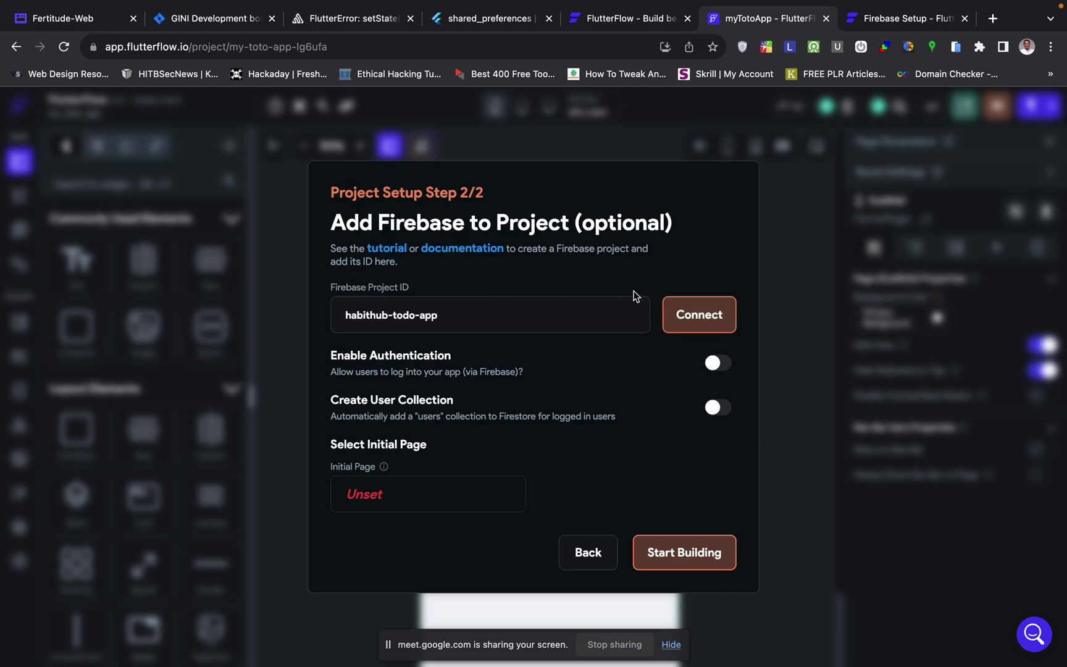
{"action": "left_click", "coordinate": [696, 323]}
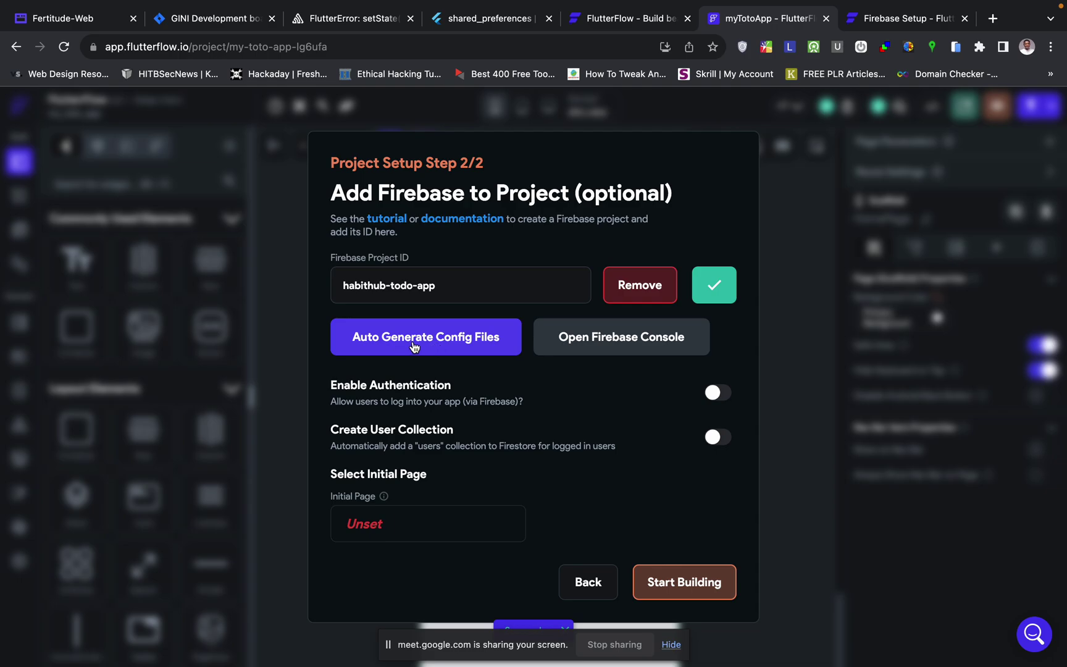
- Auto-generate the Firebase config files for package com.mycompany.mytotoapp
{"action": "left_click", "coordinate": [468, 341]}
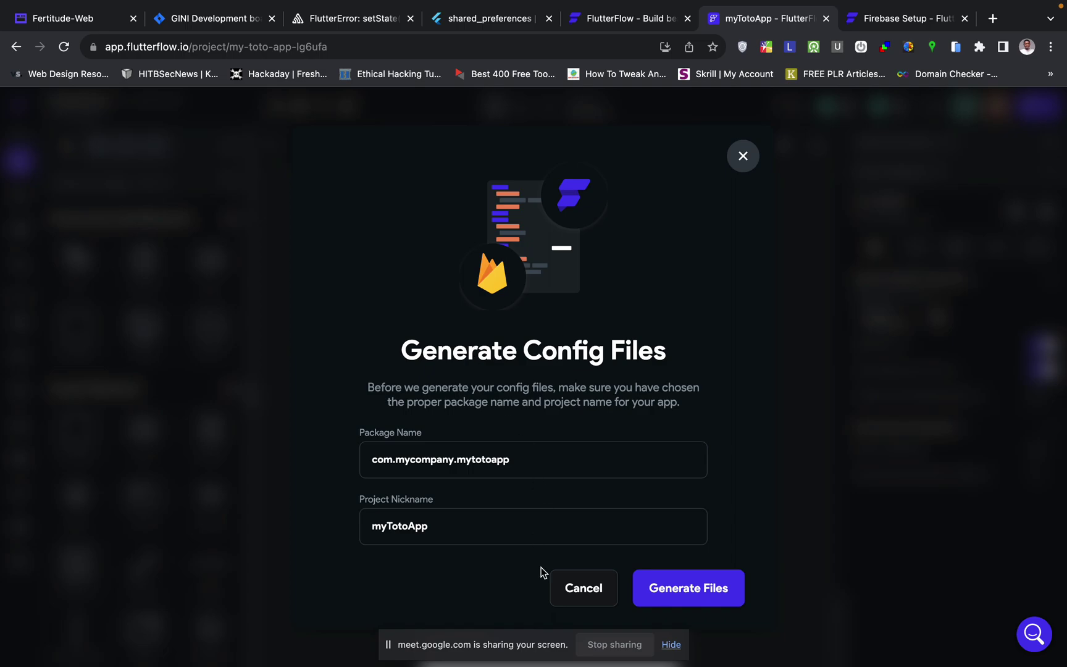
{"action": "left_click", "coordinate": [690, 606]}
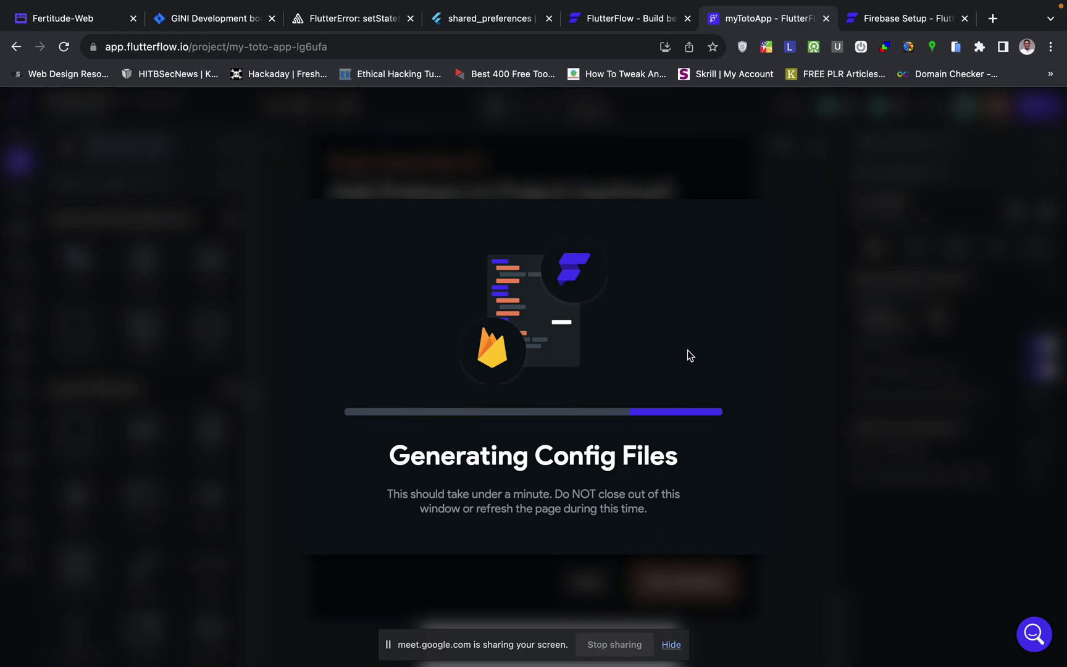
{"action": "key", "text": "ctrl+Right"}
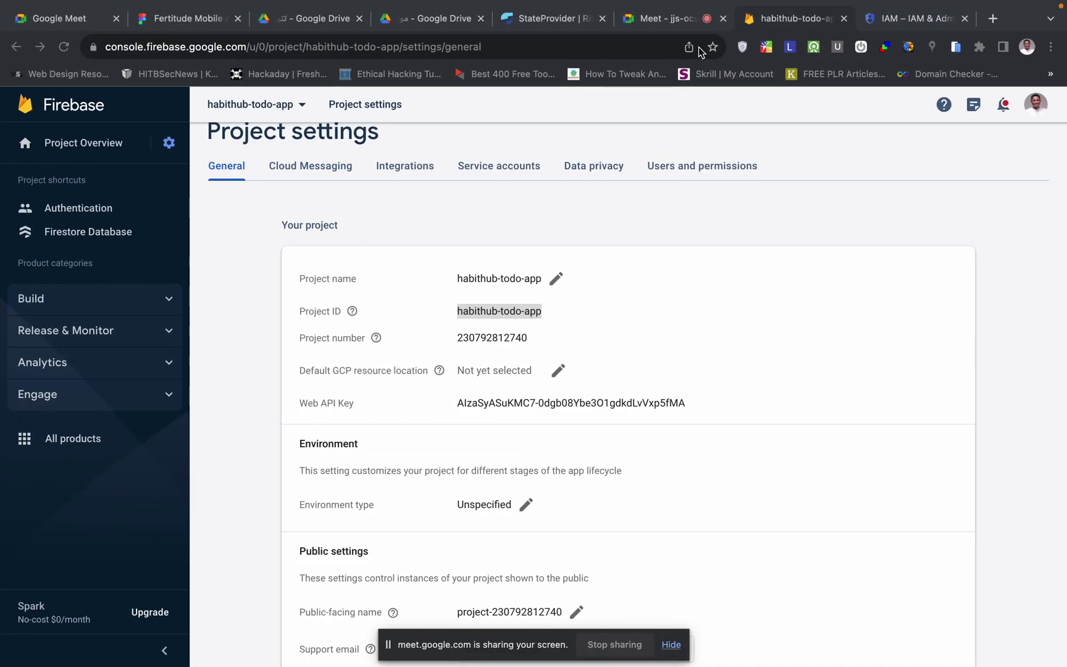
- Glance at the Google Meet call, then turn on Enable Authentication in FlutterFlow's Firebase settings
{"action": "left_click", "coordinate": [679, 20]}
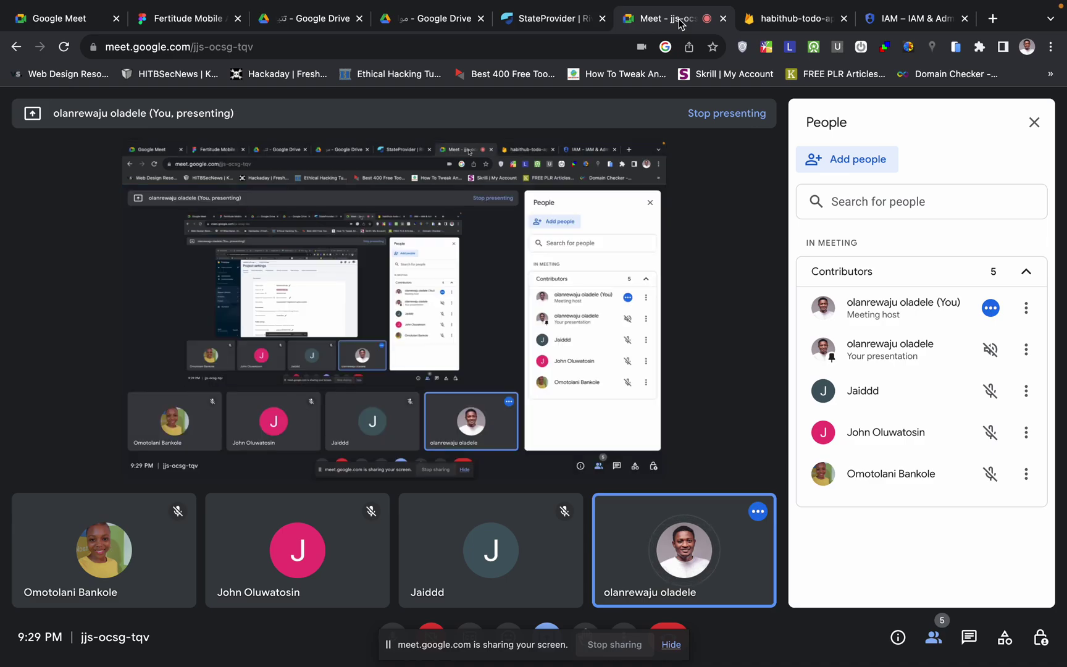
{"action": "left_click", "coordinate": [794, 20]}
{"action": "key", "text": "ctrl+Left"}
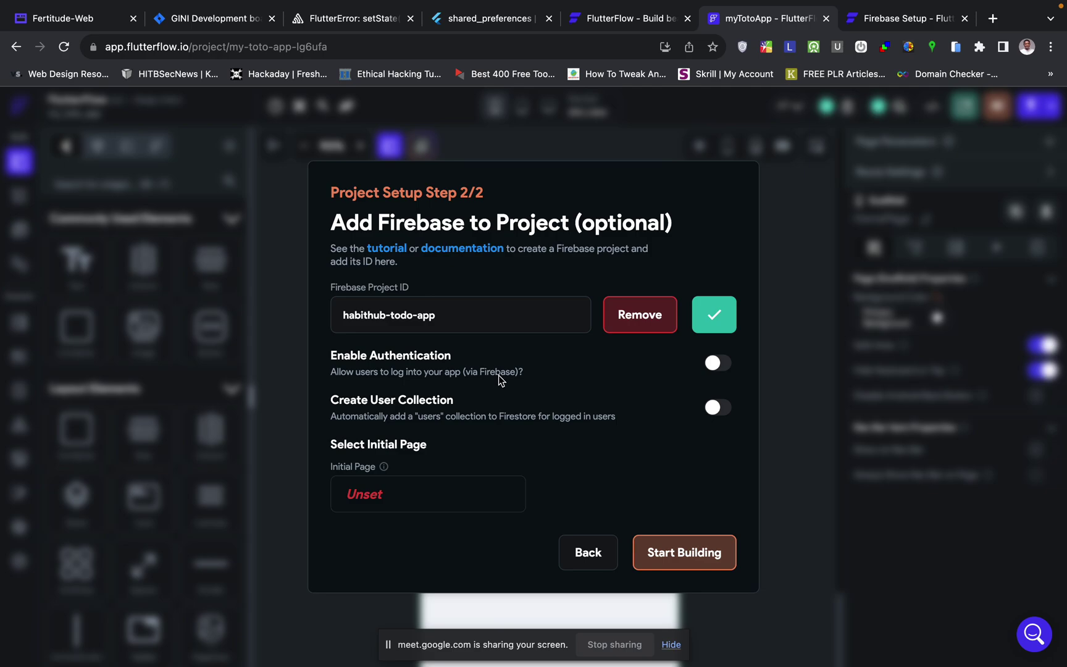
{"action": "left_click", "coordinate": [718, 366]}
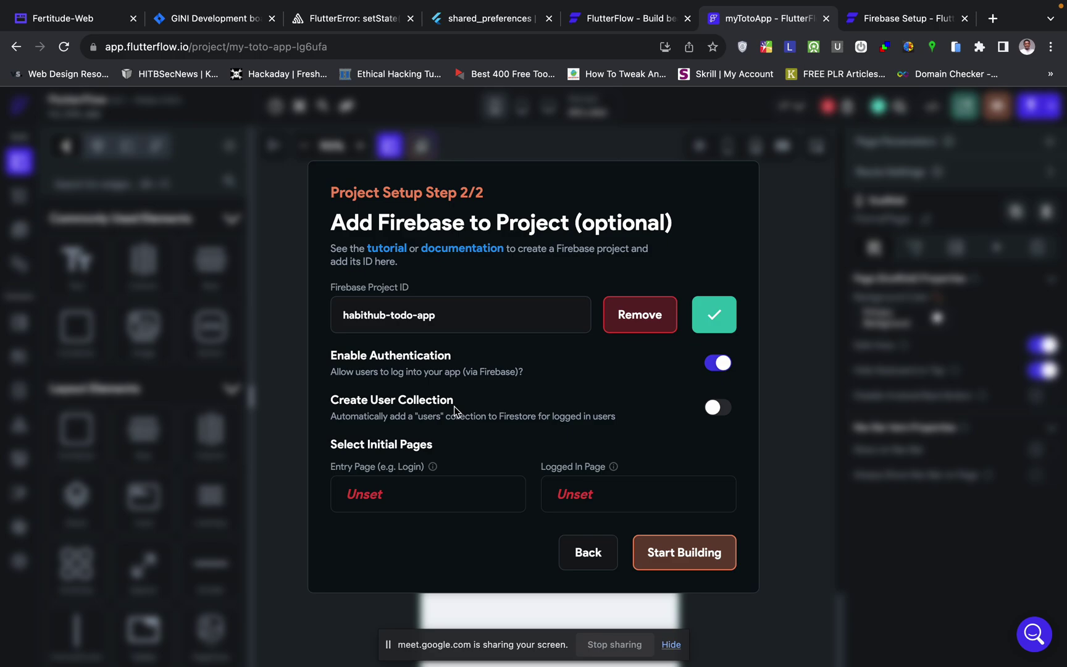
- Switch on Create User Collection so a users collection is created automatically
{"action": "left_click", "coordinate": [716, 408]}
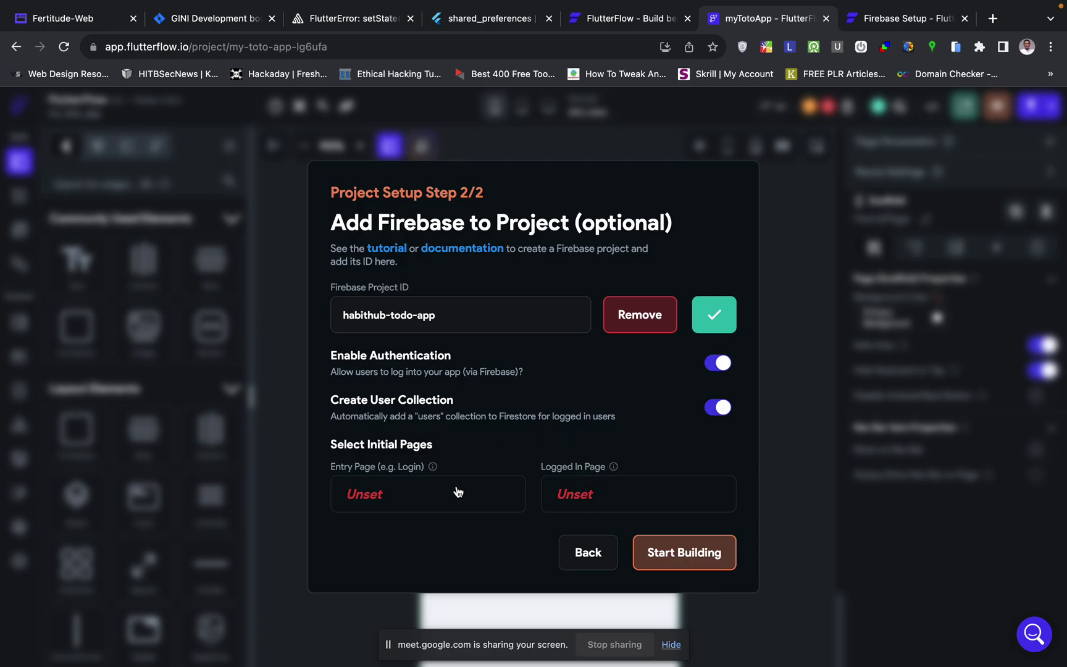
- Create a blank page named SignInPage as the app's entry page
{"action": "left_click", "coordinate": [373, 494]}
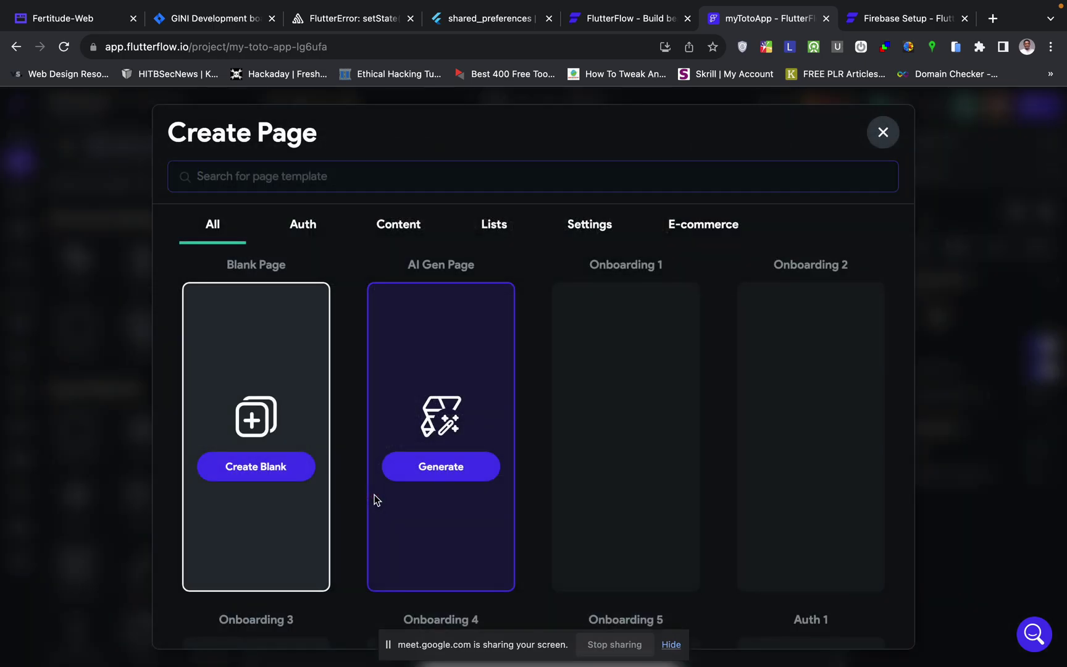
{"action": "left_click", "coordinate": [249, 462]}
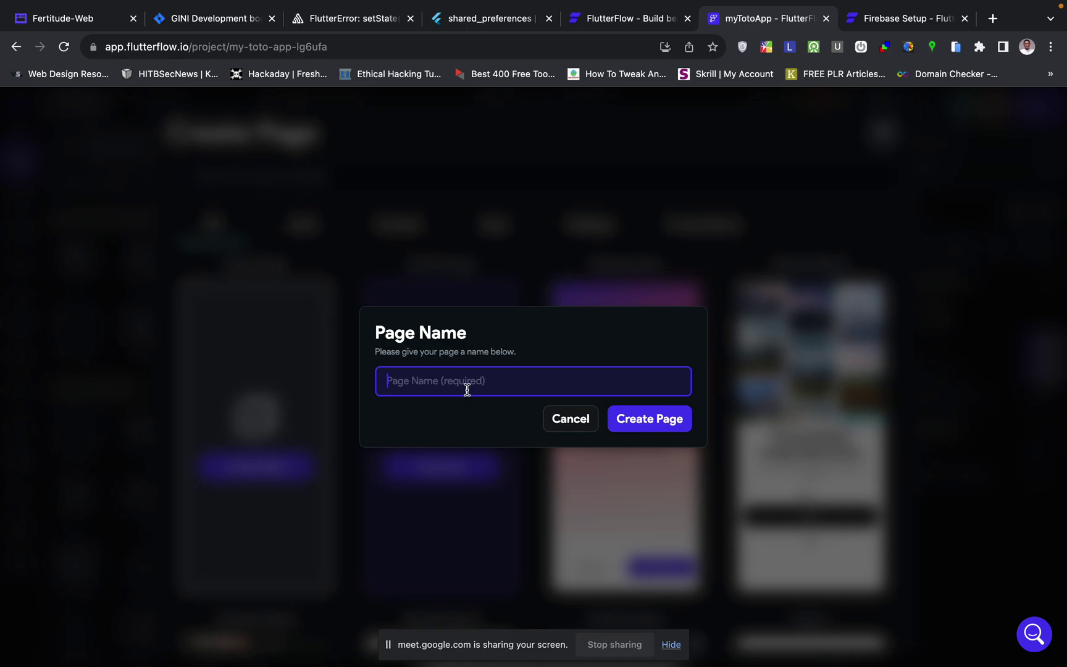
{"action": "type", "text": "SignInPage"}
{"action": "left_click", "coordinate": [647, 434]}
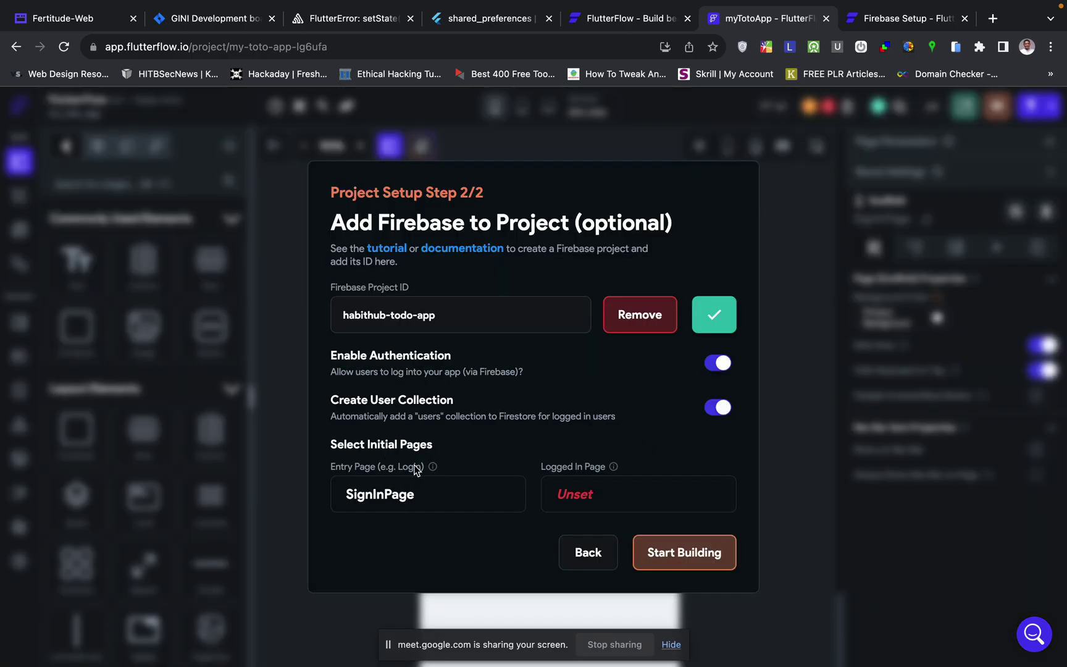
- Create a blank HomePage as the logged-in page and finish the project setup
{"action": "left_click", "coordinate": [582, 486]}
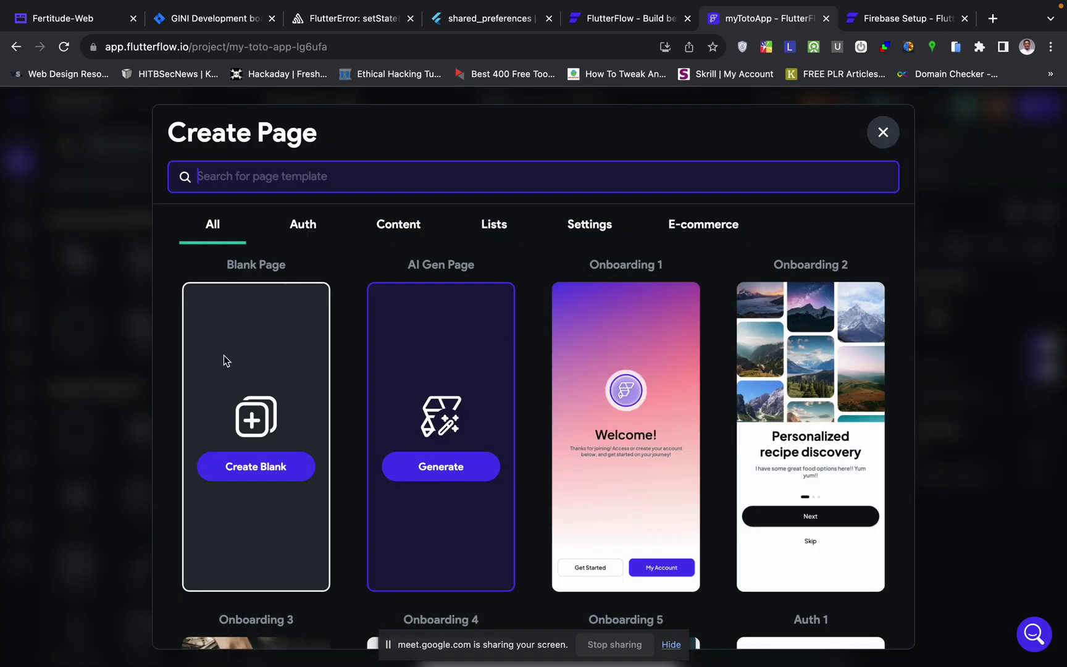
{"action": "left_click", "coordinate": [255, 467]}
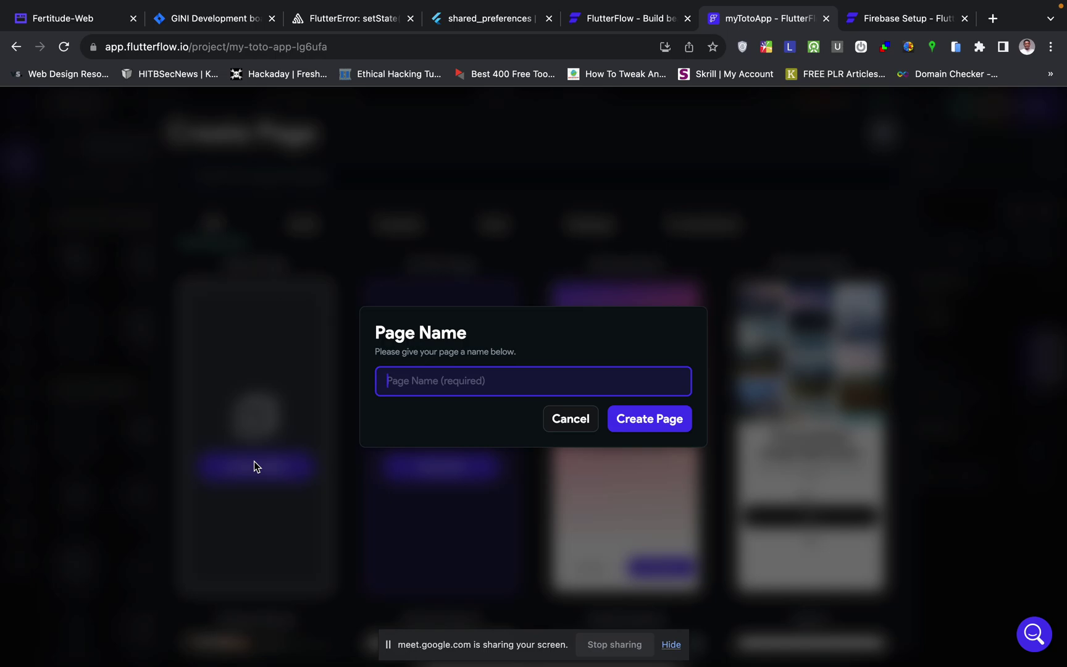
{"action": "type", "text": "H"}
{"action": "key", "text": "BackSpace"}
{"action": "type", "text": "HomePage"}
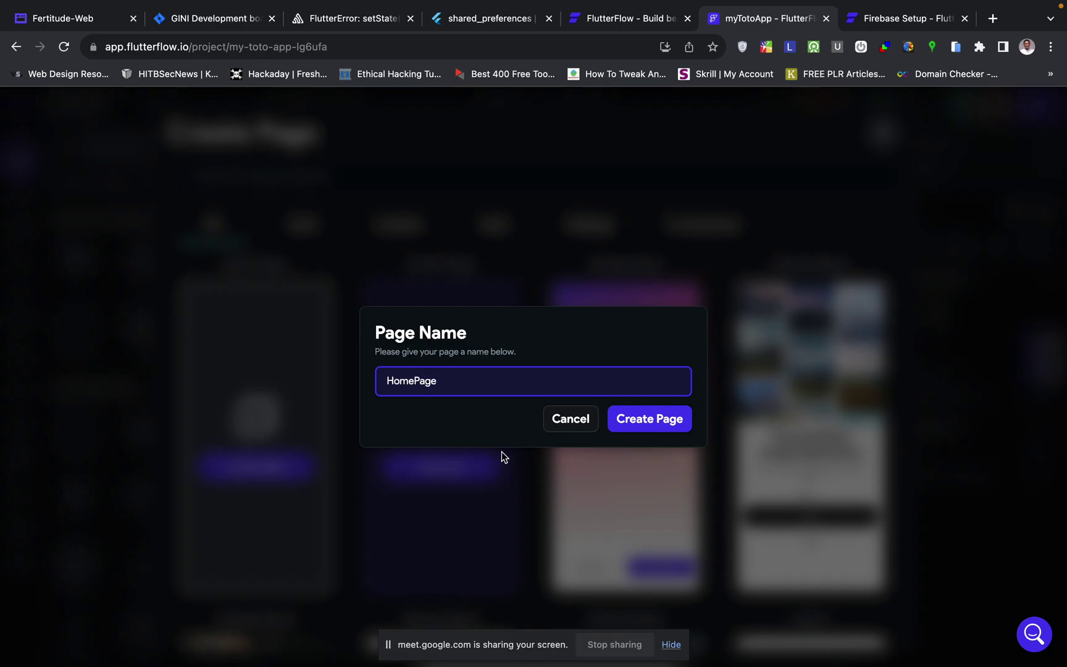
{"action": "left_click", "coordinate": [641, 425]}
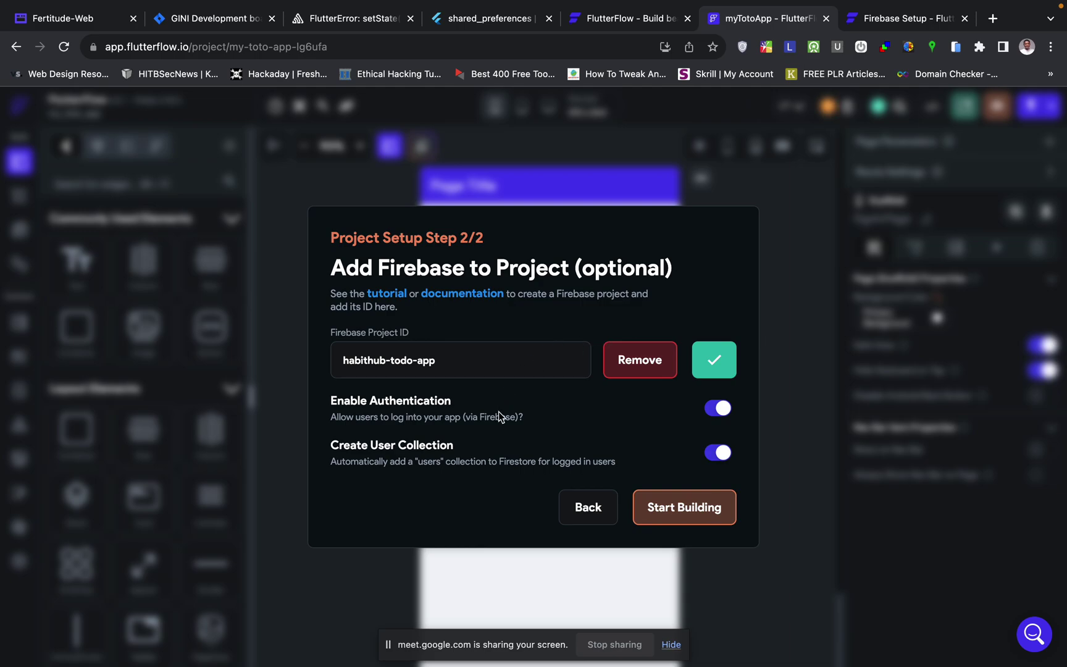
{"action": "left_click", "coordinate": [679, 516]}
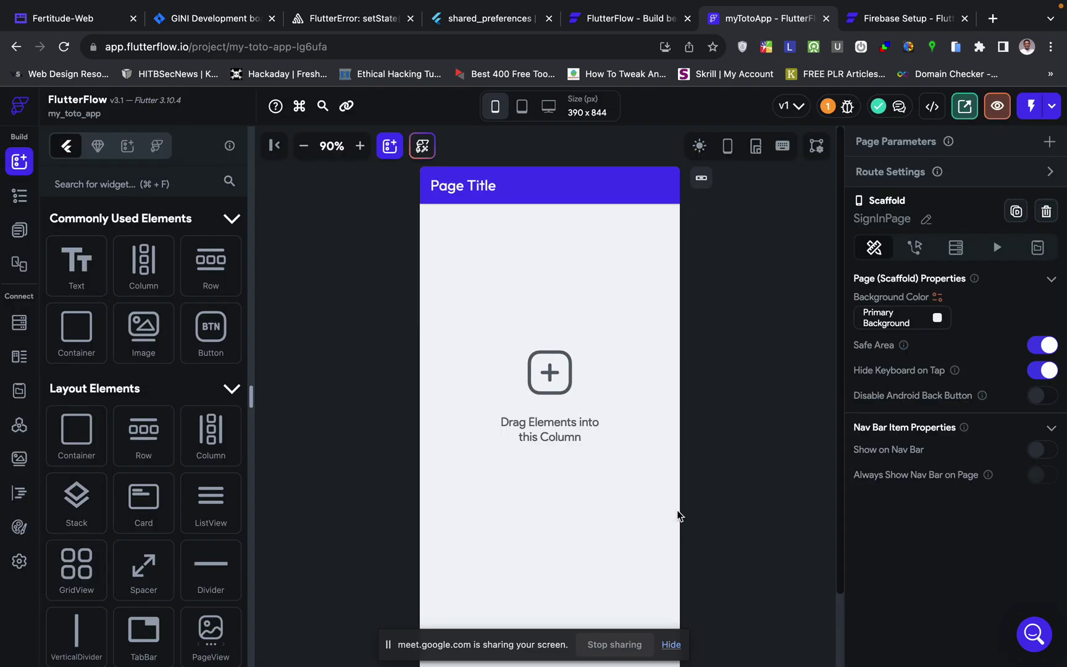
- Zoom the canvas out to 80%
{"action": "scroll", "coordinate": [720, 449], "scroll_direction": "down", "scroll_amount": 1}
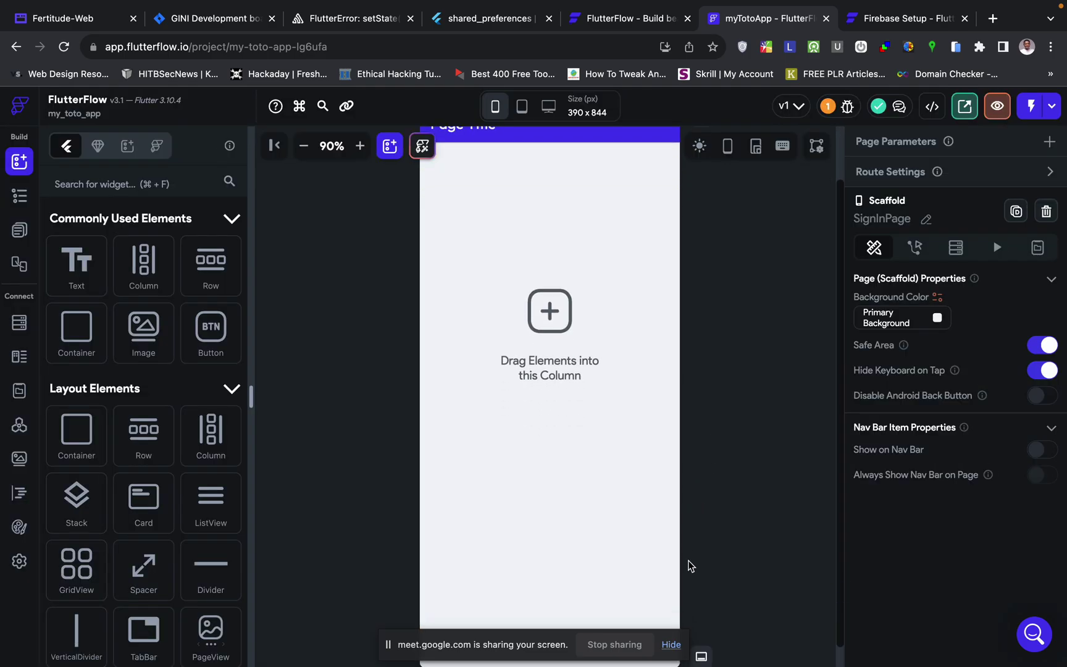
{"action": "scroll", "coordinate": [746, 424], "scroll_direction": "up", "scroll_amount": 1}
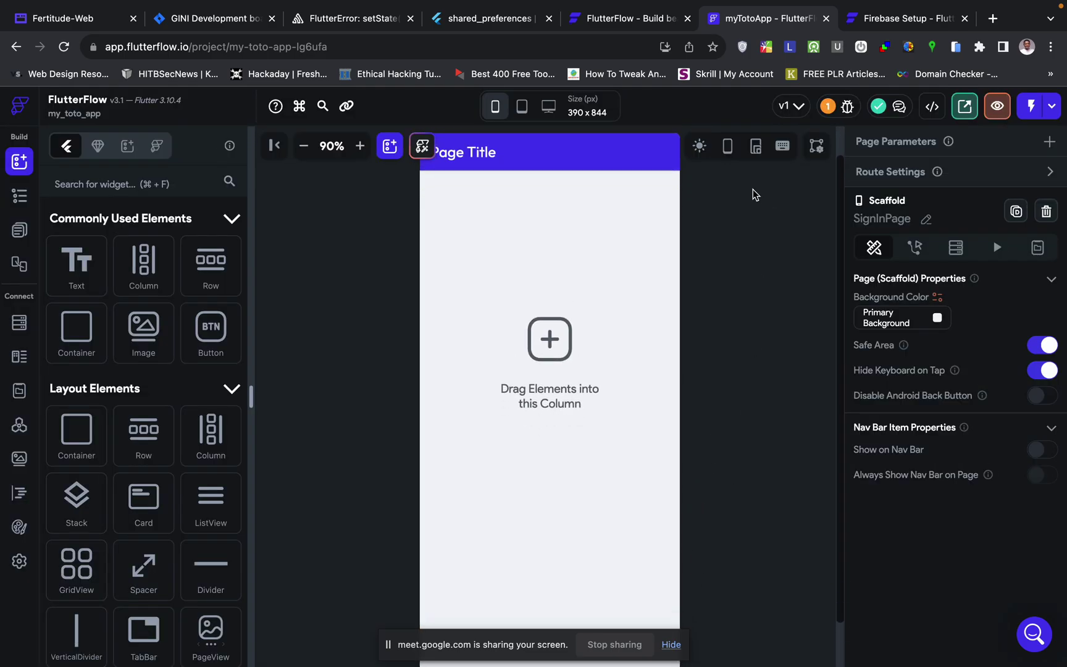
{"action": "left_click", "coordinate": [303, 146]}
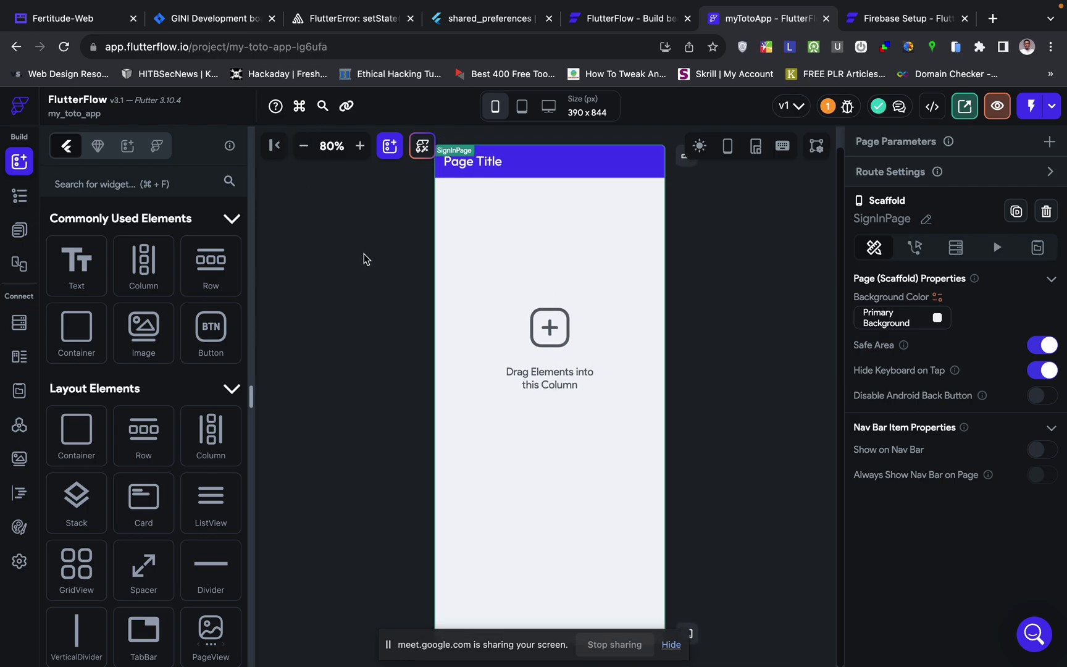
- Review the authentication settings, then view the Firestore users collection schema
{"action": "left_click", "coordinate": [19, 562]}
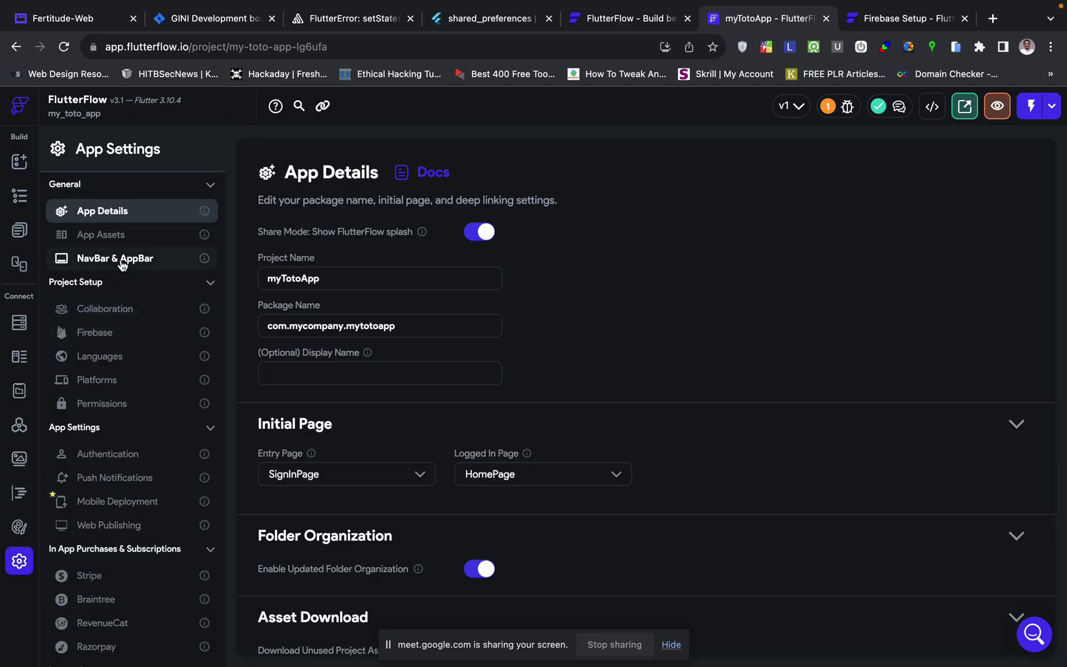
{"action": "left_click", "coordinate": [111, 454]}
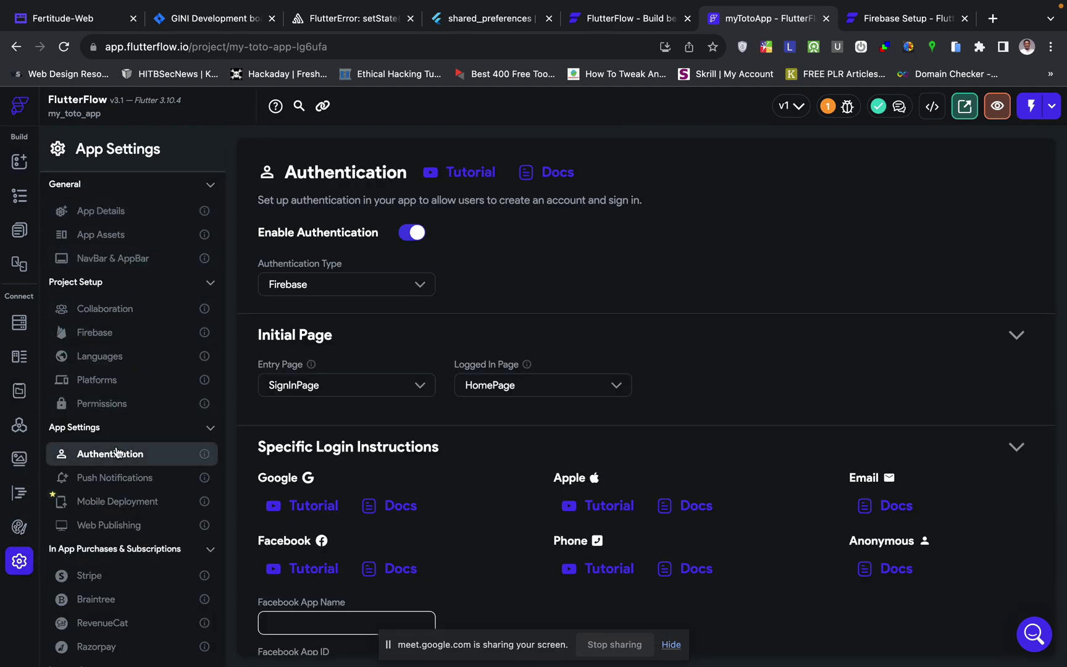
{"action": "scroll", "coordinate": [389, 473], "scroll_direction": "down", "scroll_amount": 1}
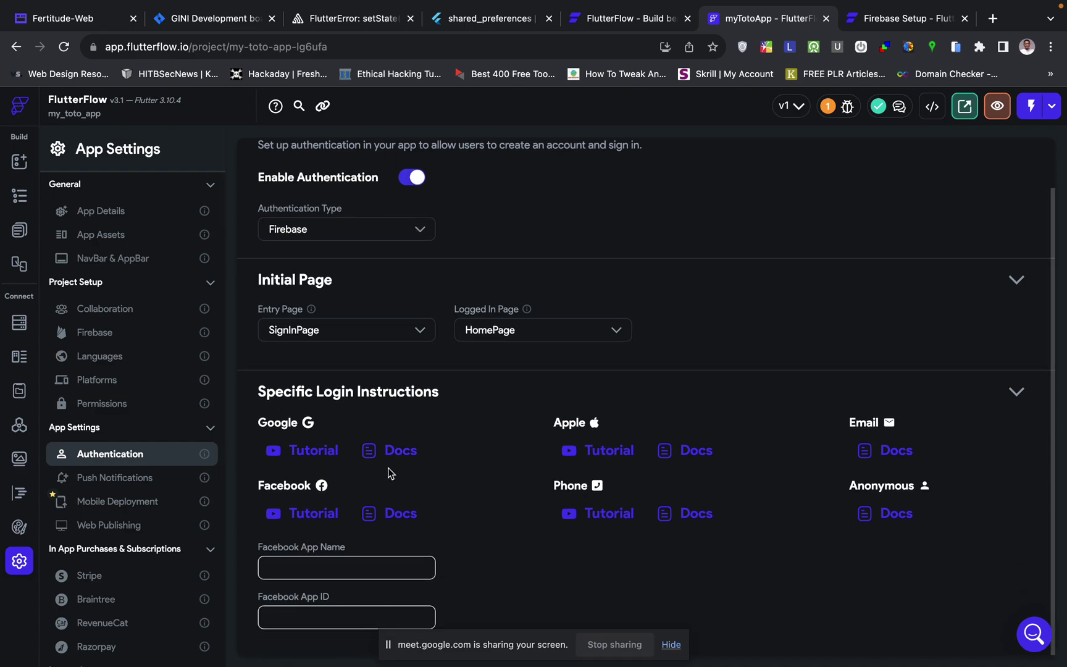
{"action": "left_click", "coordinate": [13, 327]}
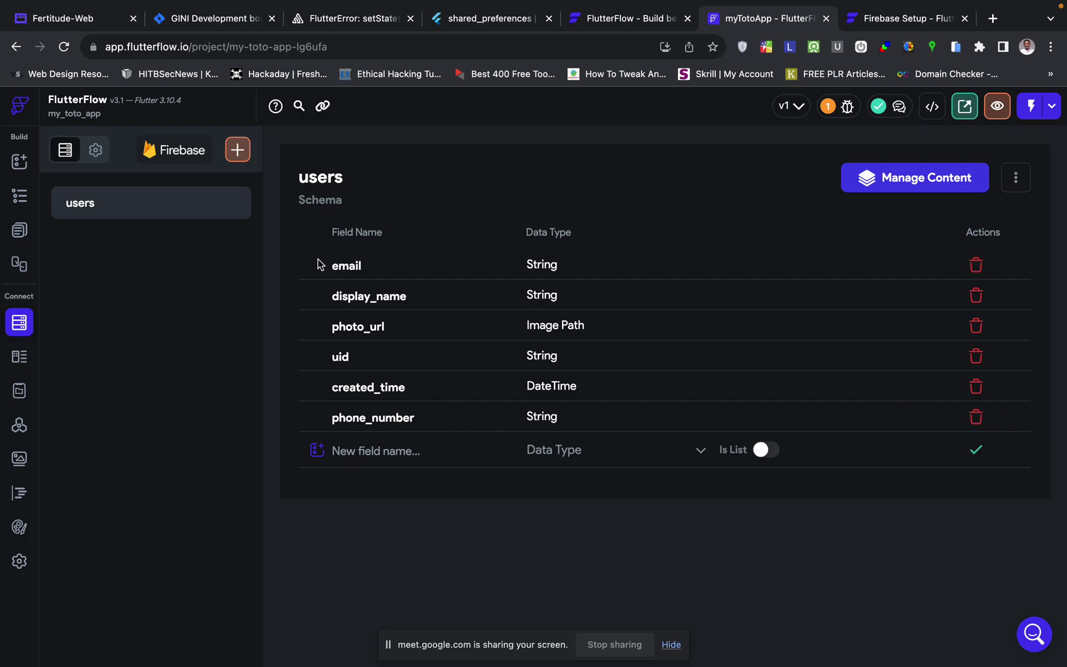
- Delete SignInPage's app bar and select its remaining empty column
{"action": "left_click", "coordinate": [20, 231]}
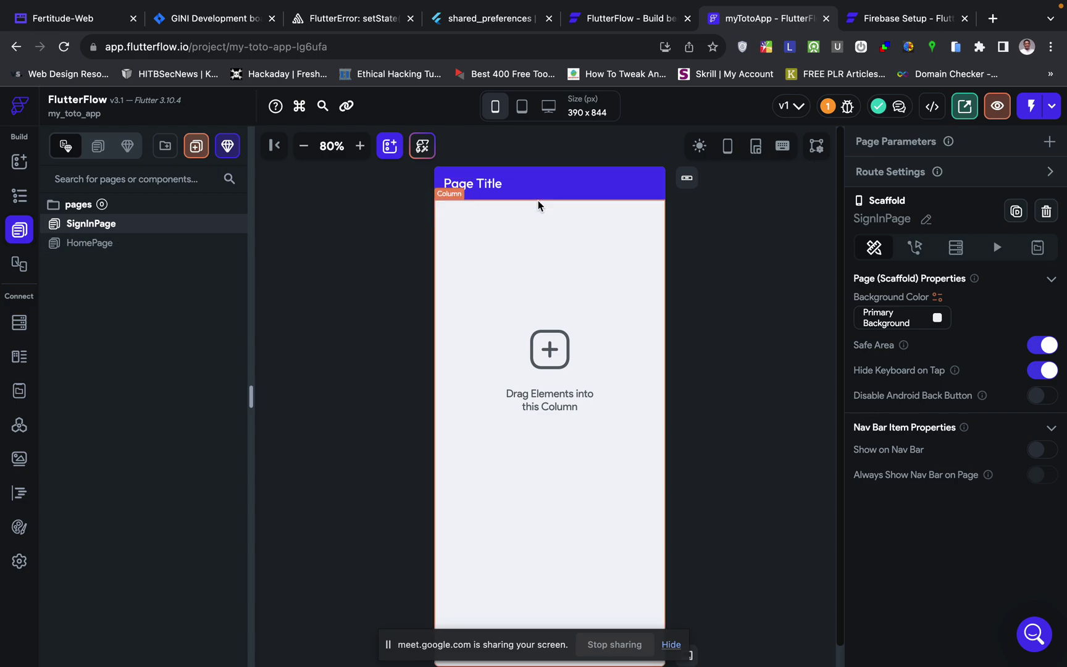
{"action": "left_click", "coordinate": [561, 195]}
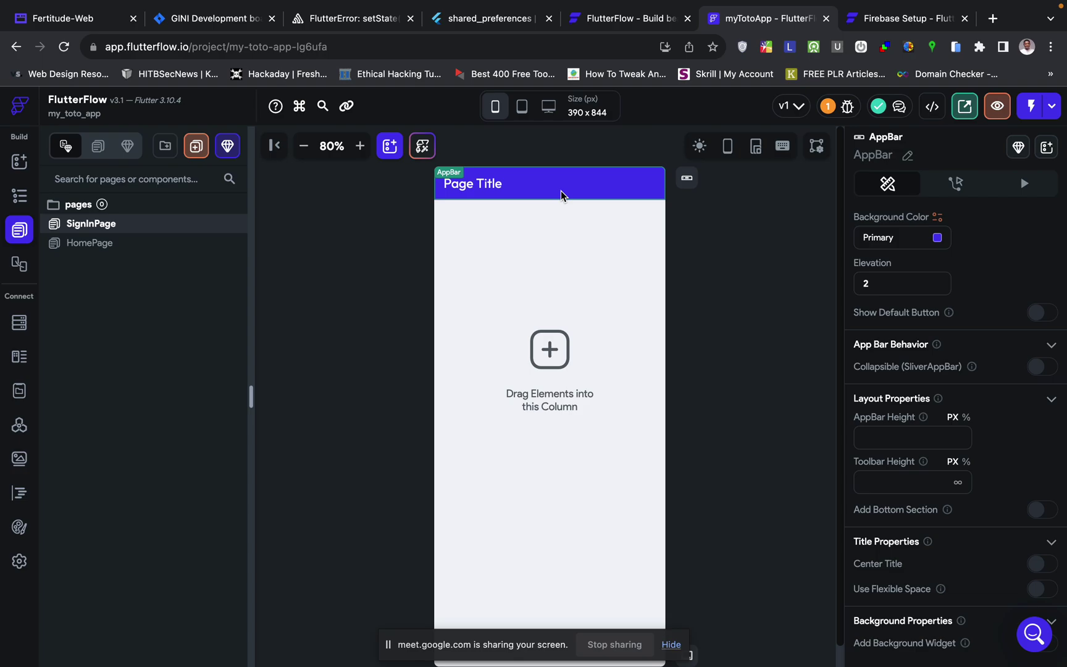
{"action": "key", "text": "Delete"}
{"action": "left_click", "coordinate": [610, 247]}
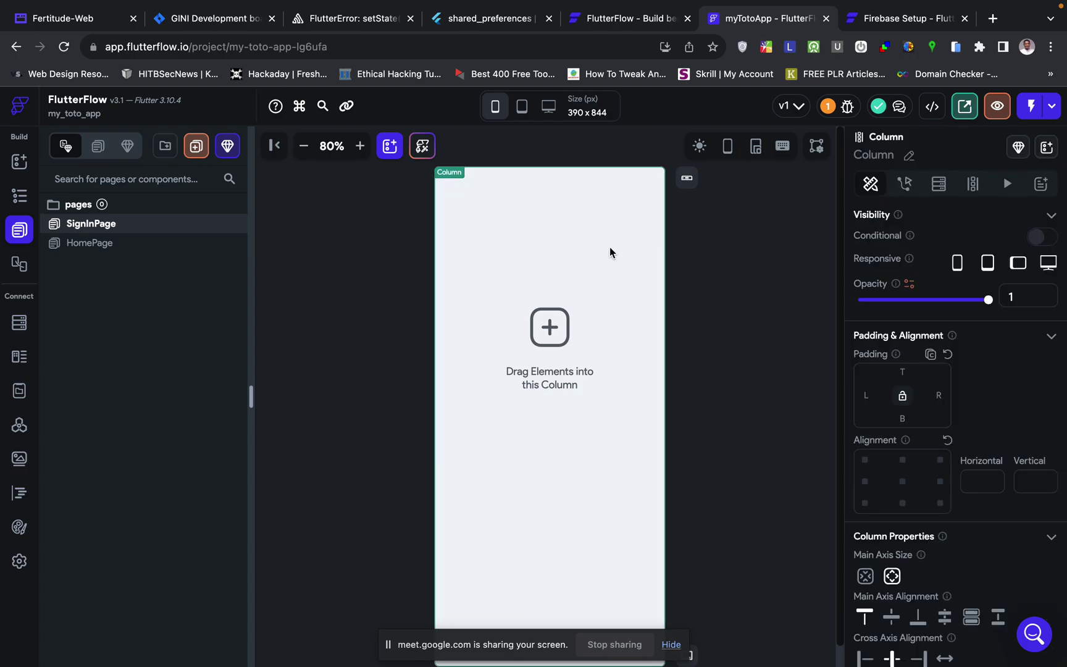
- Sign in on the FlutterFlow homepage and open the testingApp project from the dashboard
{"action": "left_click", "coordinate": [880, 19]}
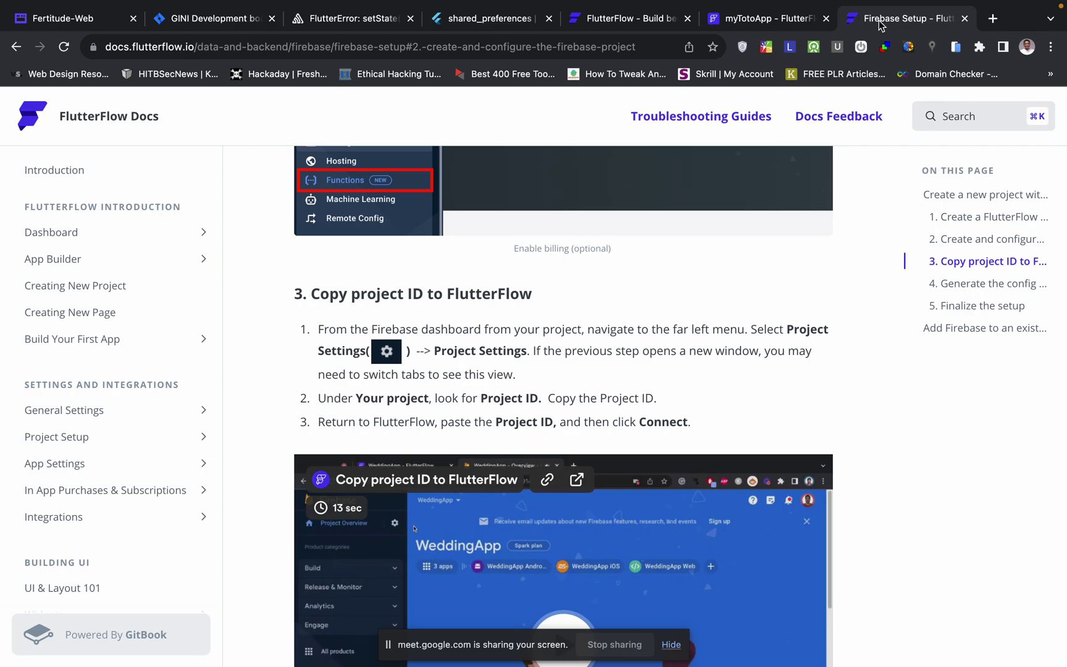
{"action": "left_click", "coordinate": [757, 20]}
{"action": "left_click", "coordinate": [610, 19]}
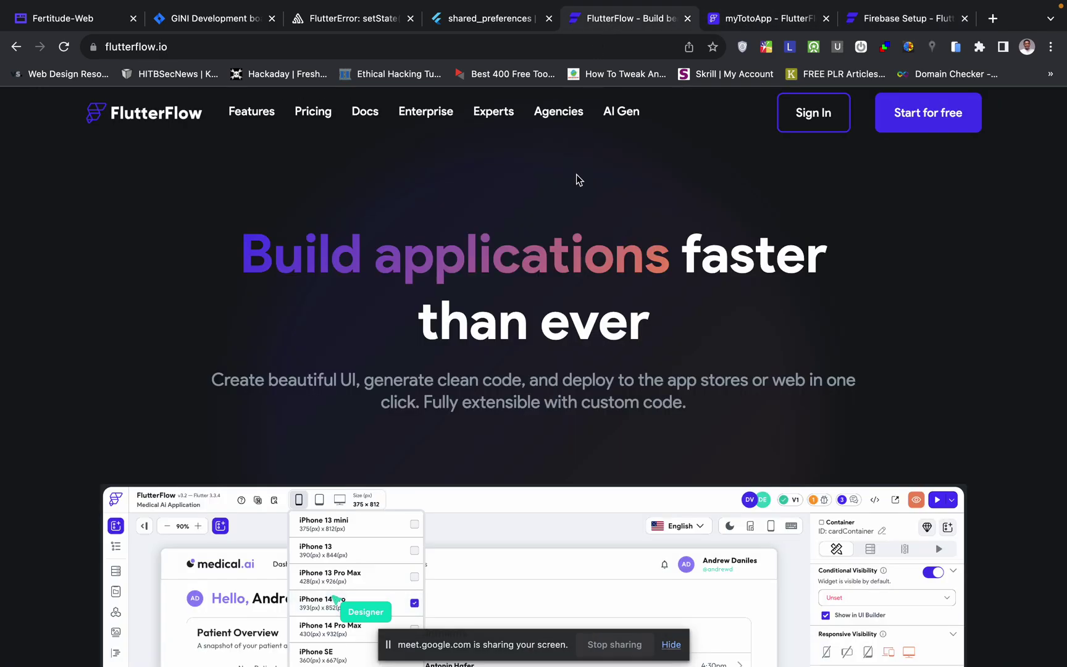
{"action": "left_click", "coordinate": [814, 118]}
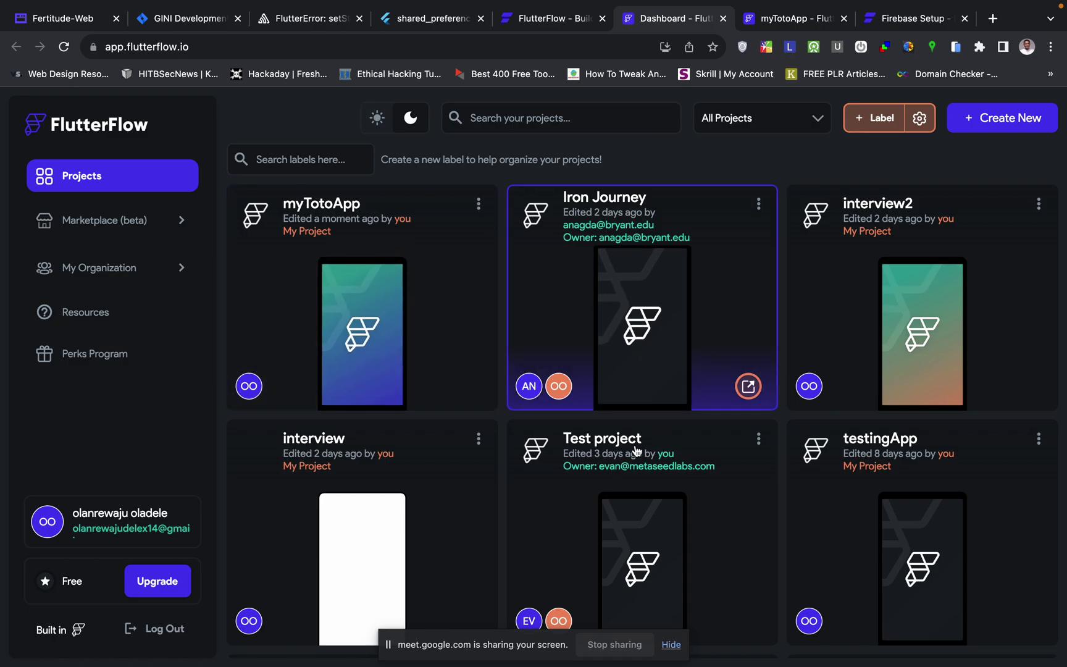
{"action": "scroll", "coordinate": [601, 505], "scroll_direction": "down", "scroll_amount": 1}
{"action": "scroll", "coordinate": [611, 495], "scroll_direction": "down", "scroll_amount": 2}
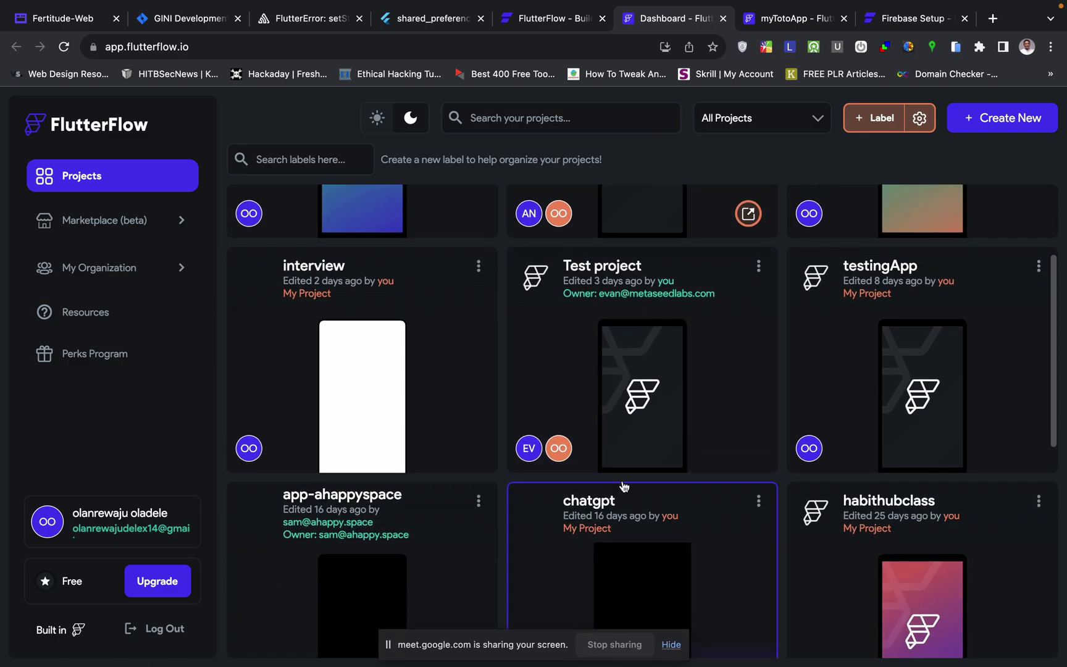
{"action": "left_click", "coordinate": [847, 415]}
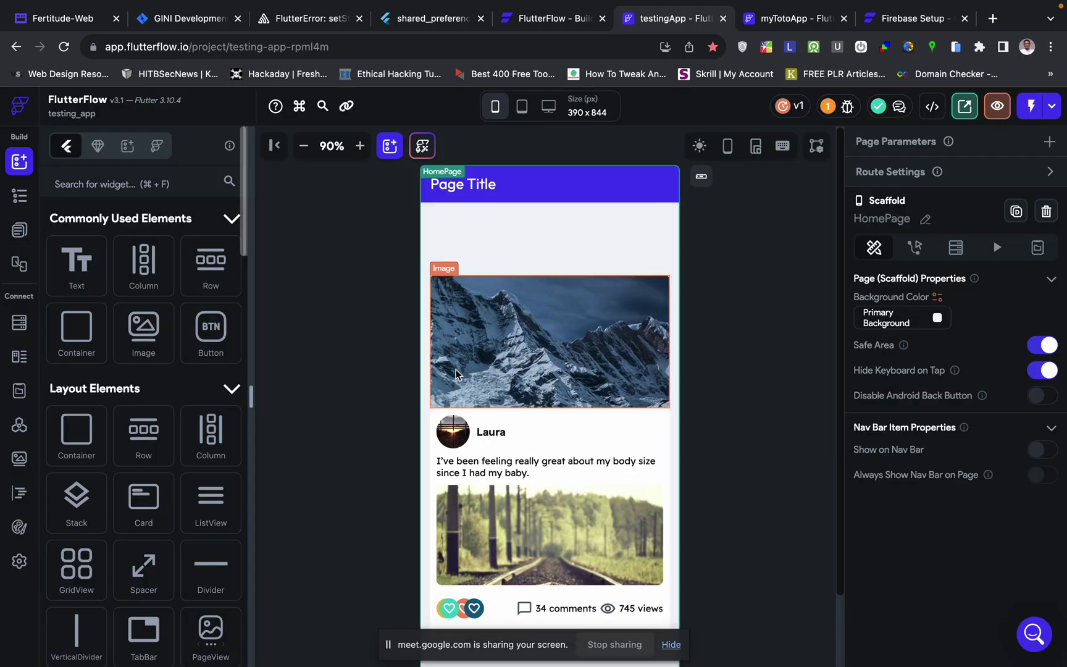
- Select the main Column on testingApp's HomePage to copy the post card layout
{"action": "scroll", "coordinate": [494, 360], "scroll_direction": "down", "scroll_amount": 2}
{"action": "left_click", "coordinate": [630, 197]}
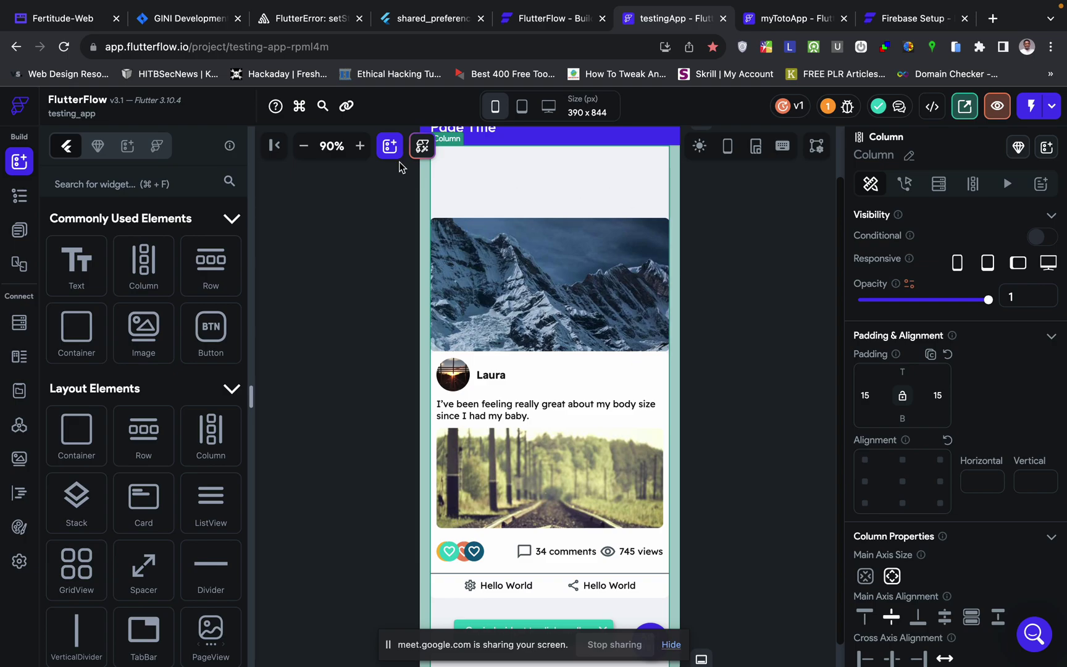
{"action": "left_click", "coordinate": [19, 228]}
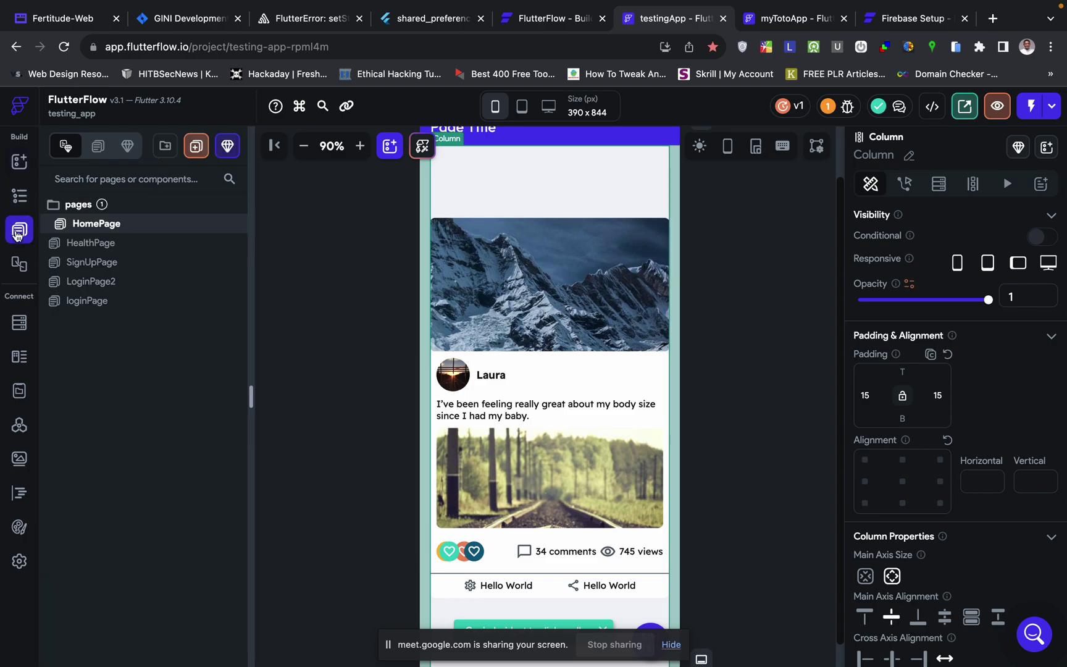
{"action": "left_click", "coordinate": [19, 196]}
{"action": "left_click", "coordinate": [121, 246]}
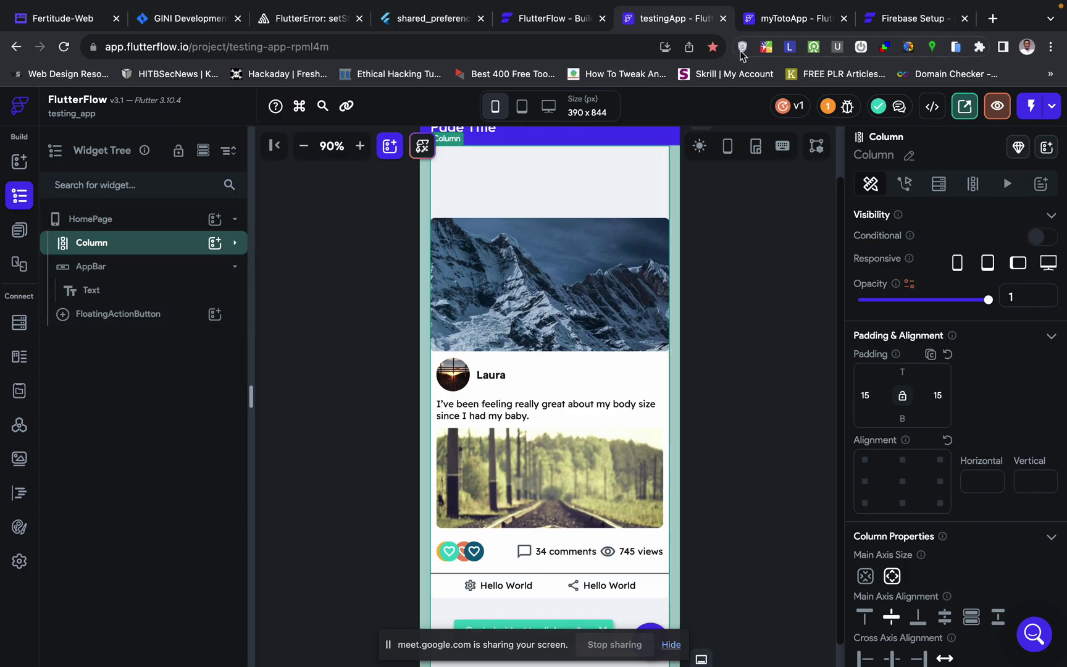
- Replace SignInPage's empty Column in myTotoApp with the pasted post card layout
{"action": "left_click", "coordinate": [769, 25]}
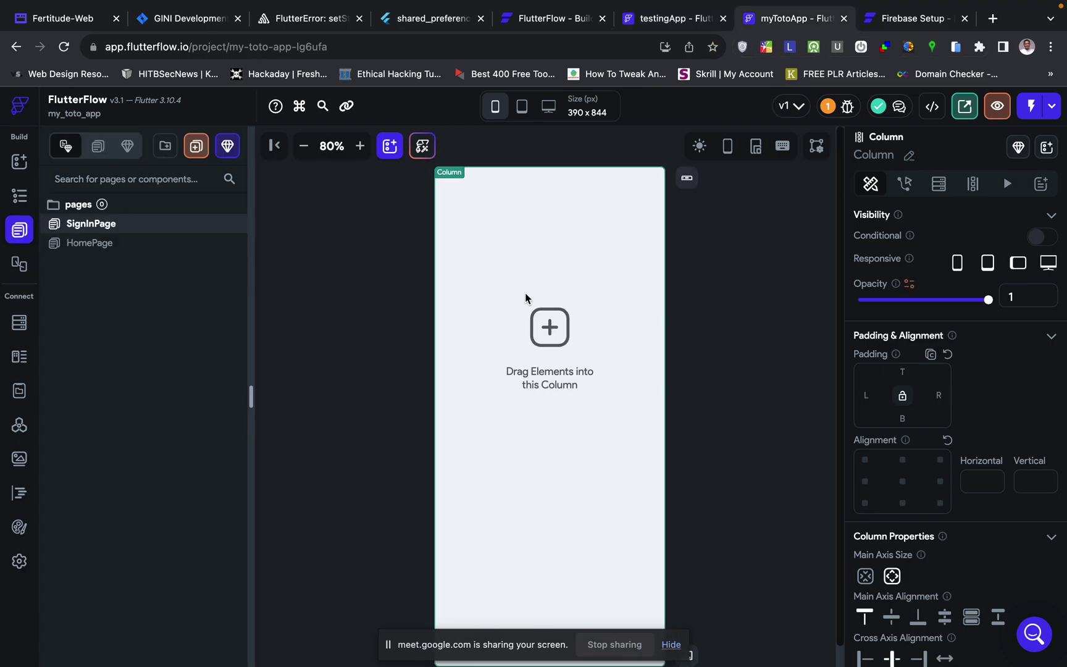
{"action": "left_click", "coordinate": [19, 196]}
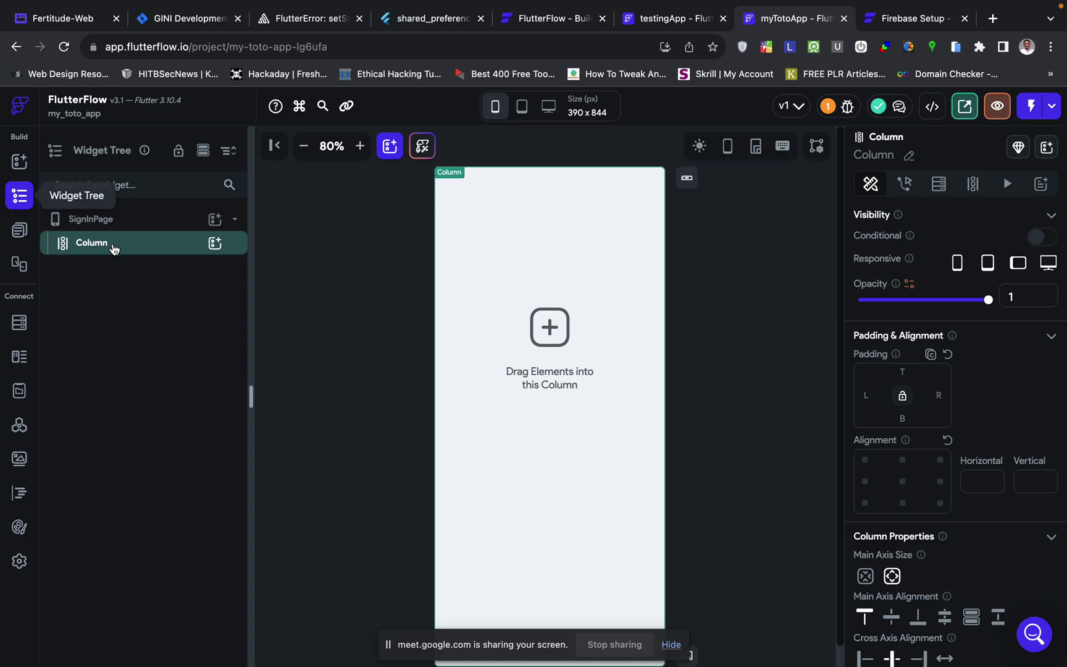
{"action": "key", "text": "Delete"}
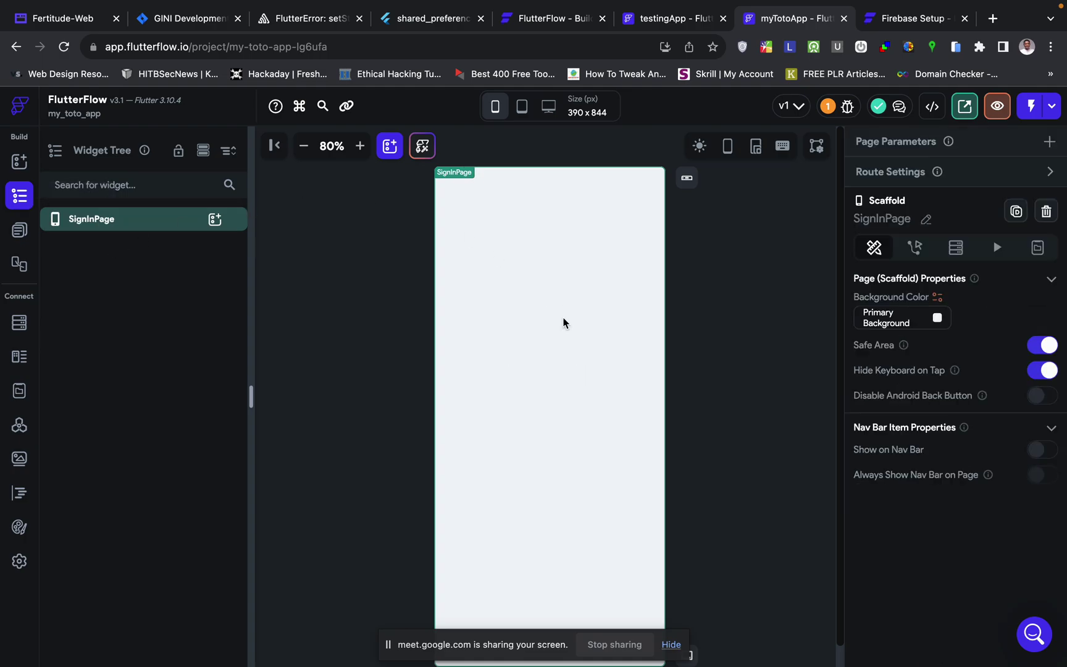
{"action": "key", "text": "super+z"}
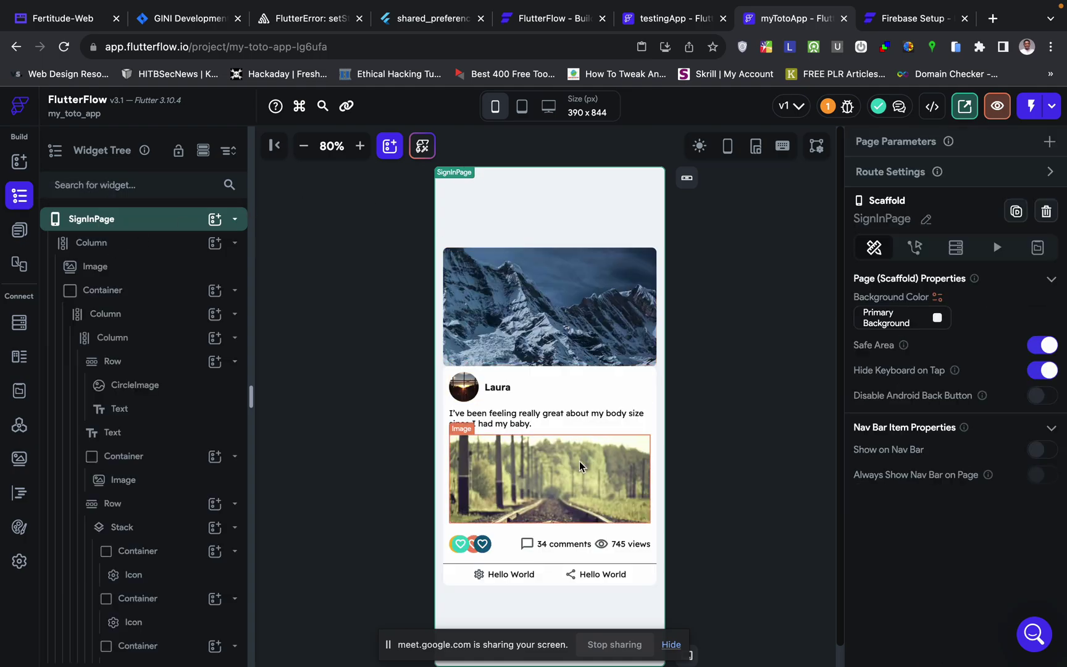
{"action": "scroll", "coordinate": [580, 462], "scroll_direction": "down", "scroll_amount": 1}
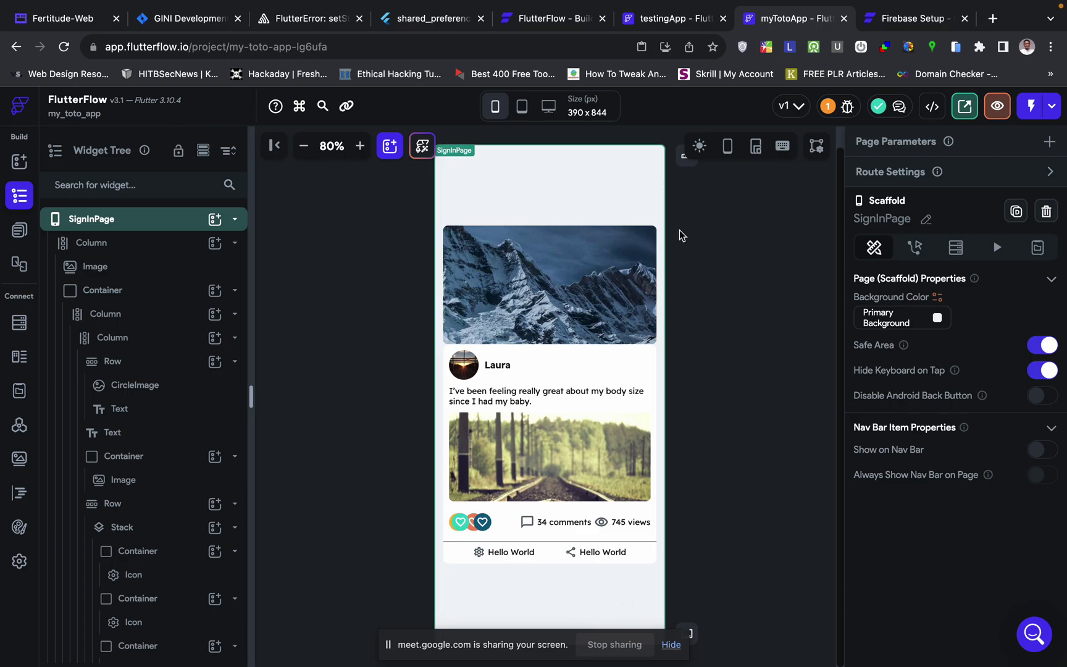
- Remove HomePage's app bar and paste the post card layout into HomePage
{"action": "left_click", "coordinate": [20, 230]}
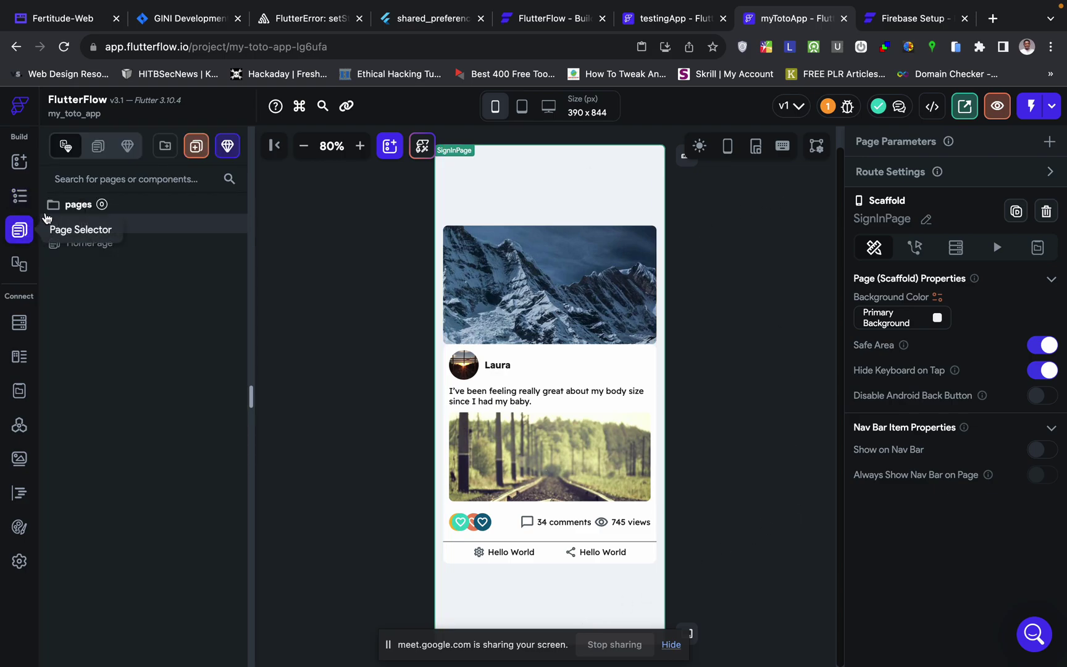
{"action": "left_click", "coordinate": [85, 244]}
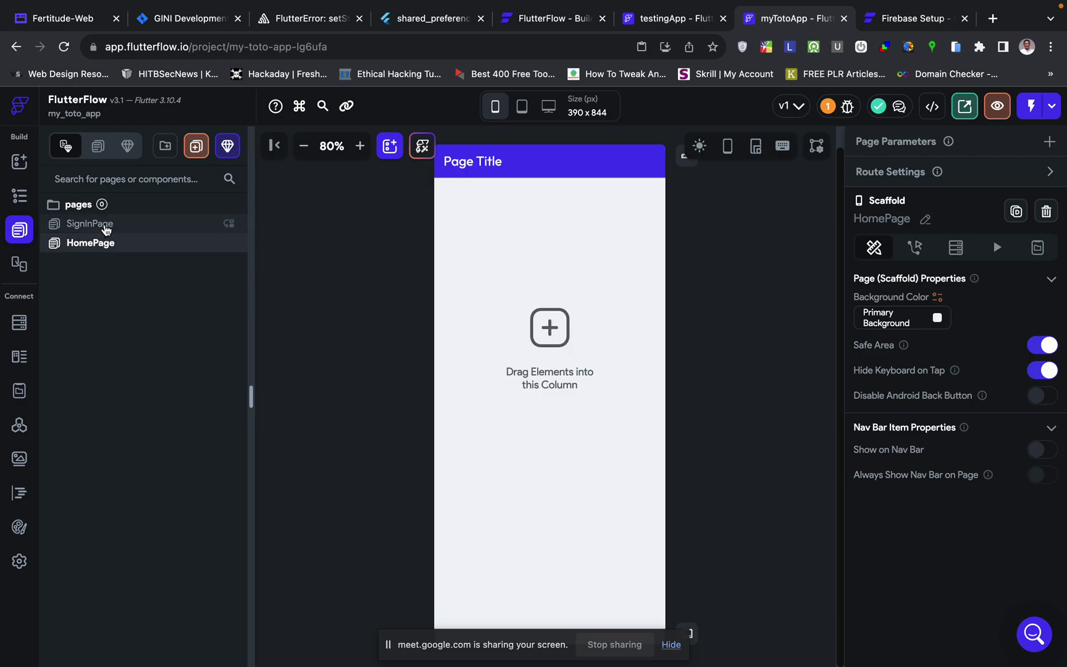
{"action": "left_click", "coordinate": [105, 228]}
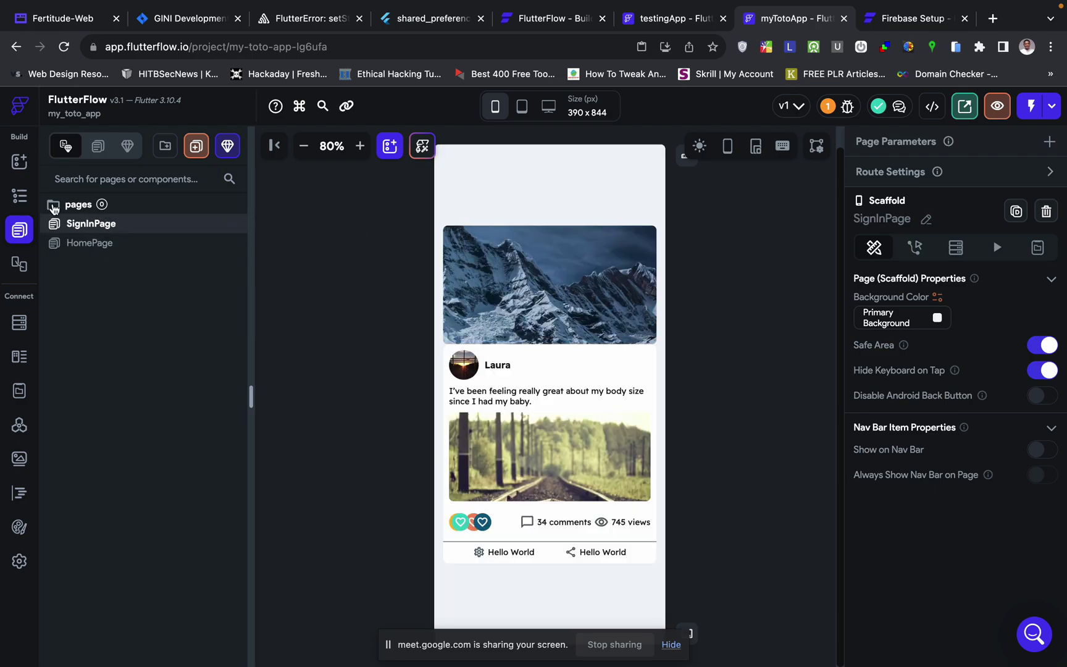
{"action": "left_click", "coordinate": [93, 243]}
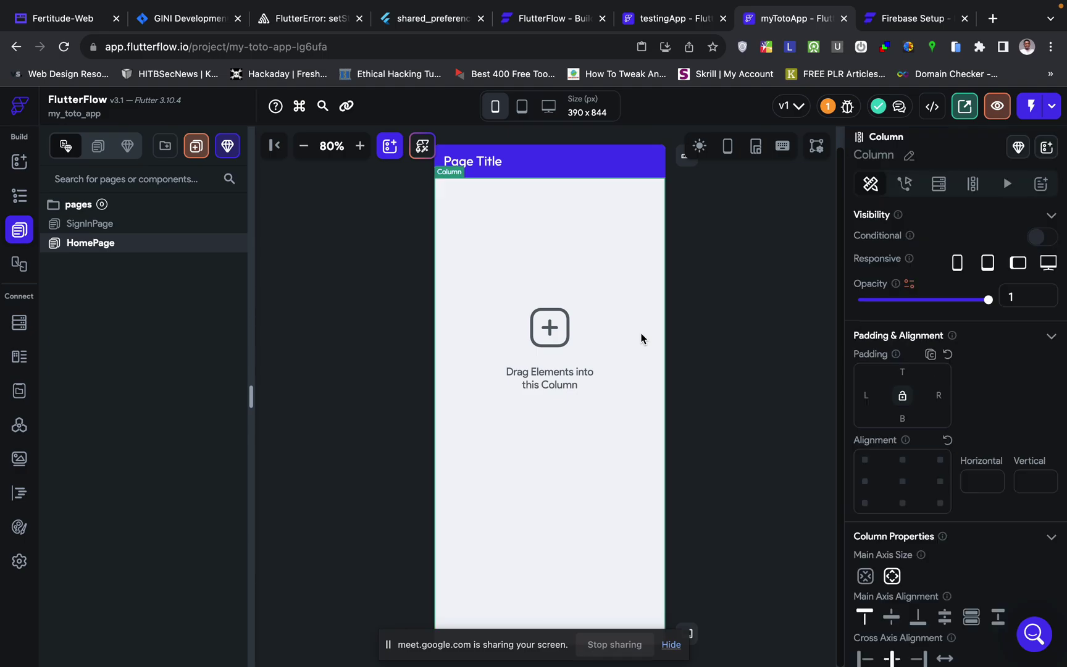
{"action": "left_click", "coordinate": [590, 161]}
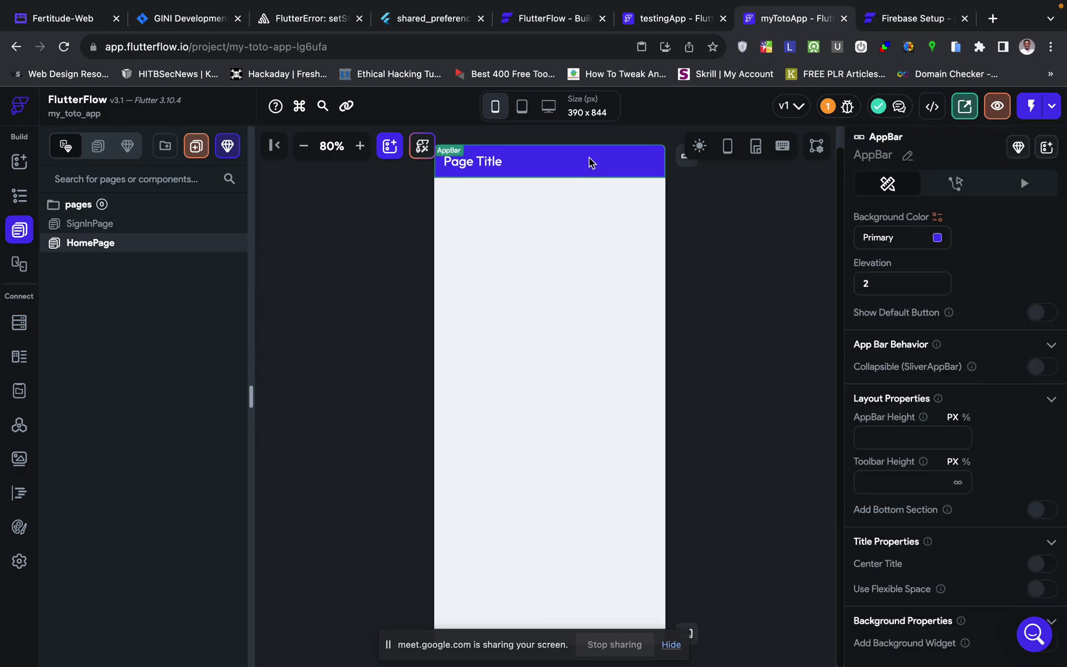
{"action": "key", "text": "Delete"}
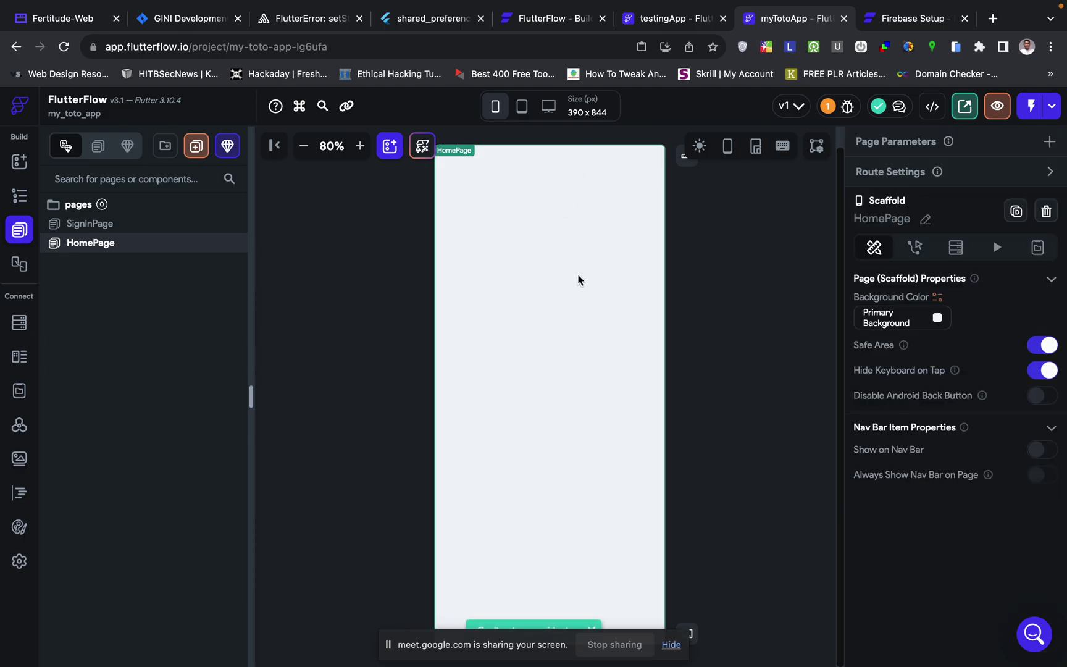
{"action": "key", "text": "ctrl+v"}
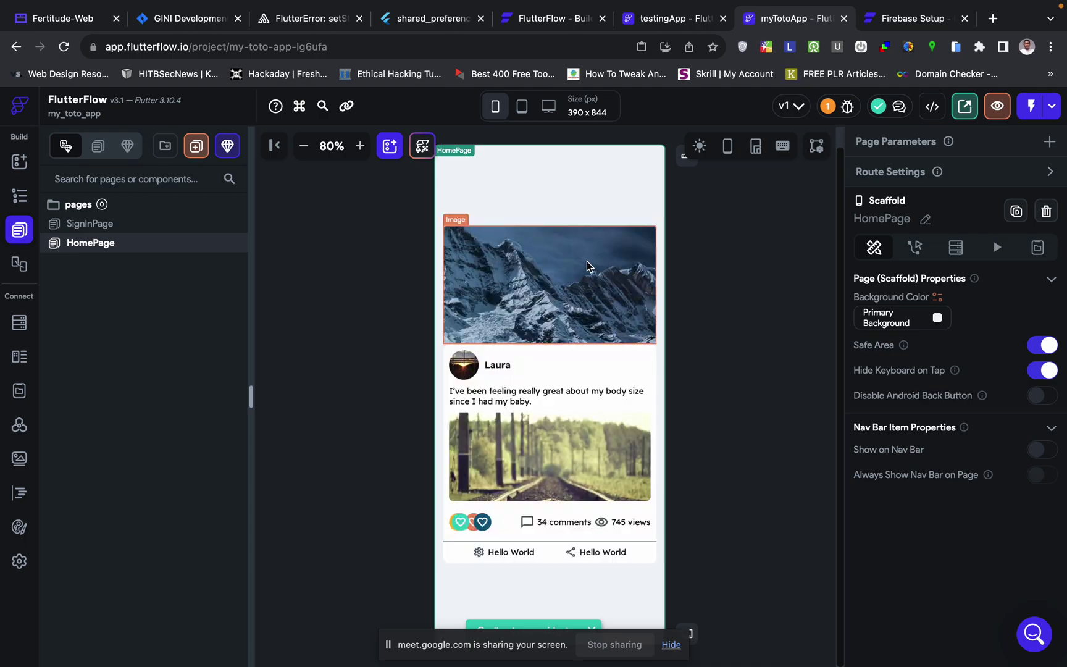
- Delete the post card Column from SignInPage
{"action": "left_click", "coordinate": [127, 227]}
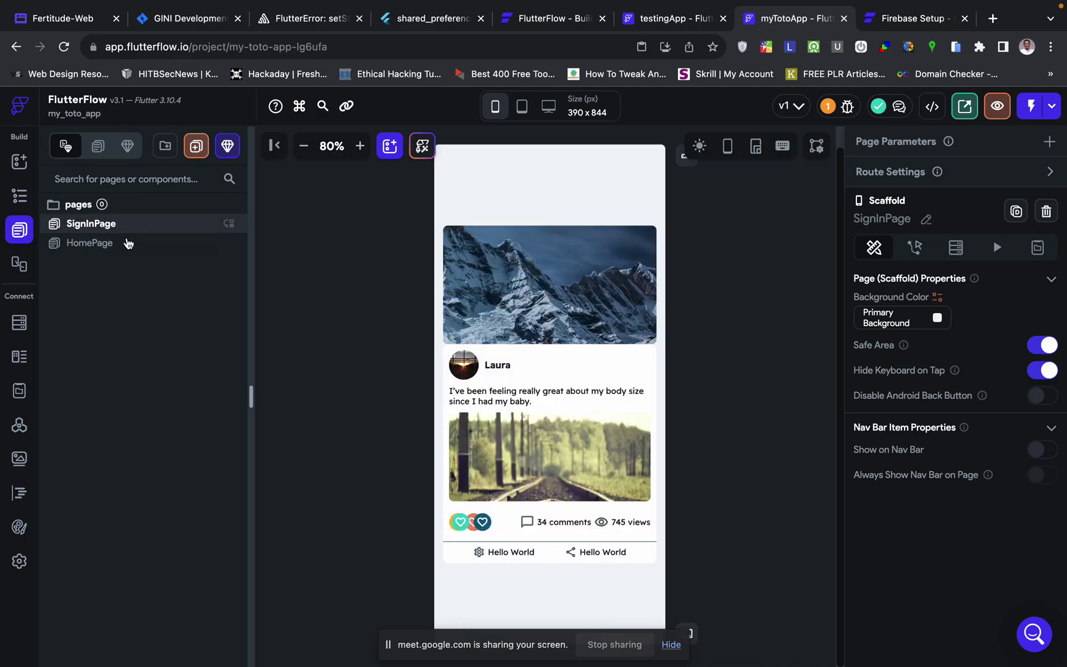
{"action": "left_click", "coordinate": [19, 195]}
{"action": "left_click", "coordinate": [108, 239]}
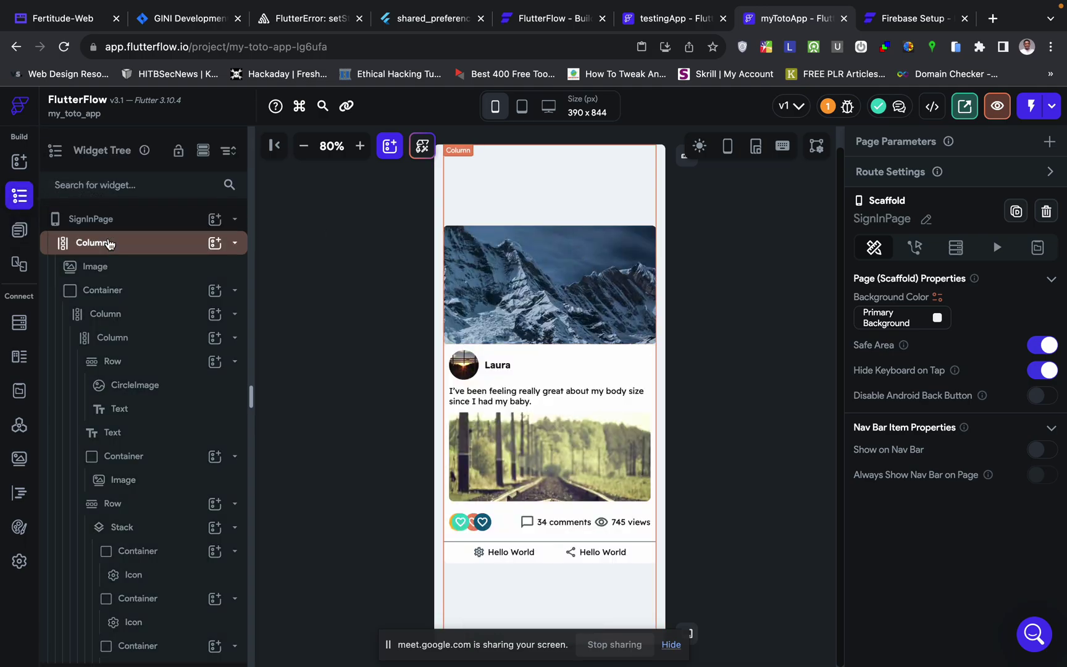
{"action": "key", "text": "Delete"}
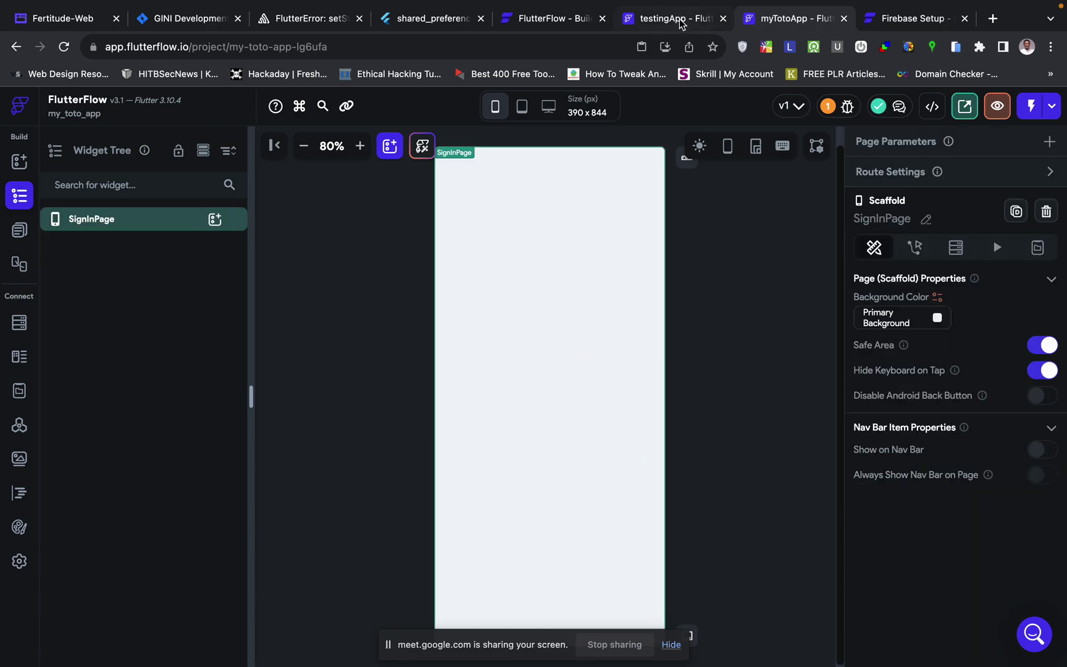
- Copy LoginPage2's main Column from testingApp and paste it into SignInPage
{"action": "left_click", "coordinate": [680, 23]}
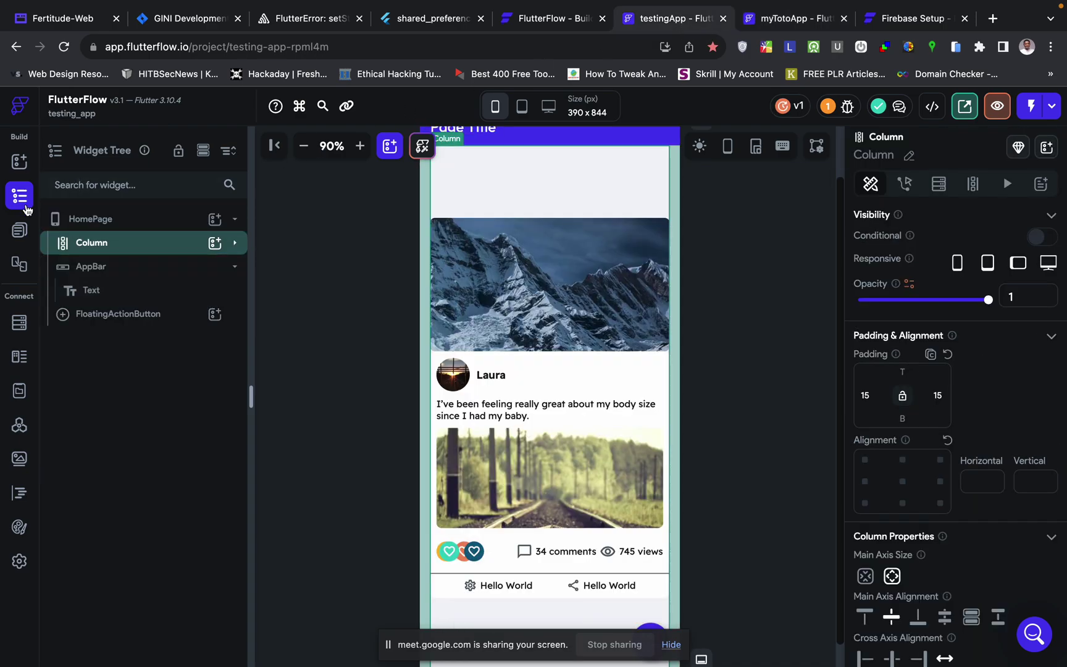
{"action": "left_click", "coordinate": [19, 230]}
{"action": "left_click", "coordinate": [92, 282]}
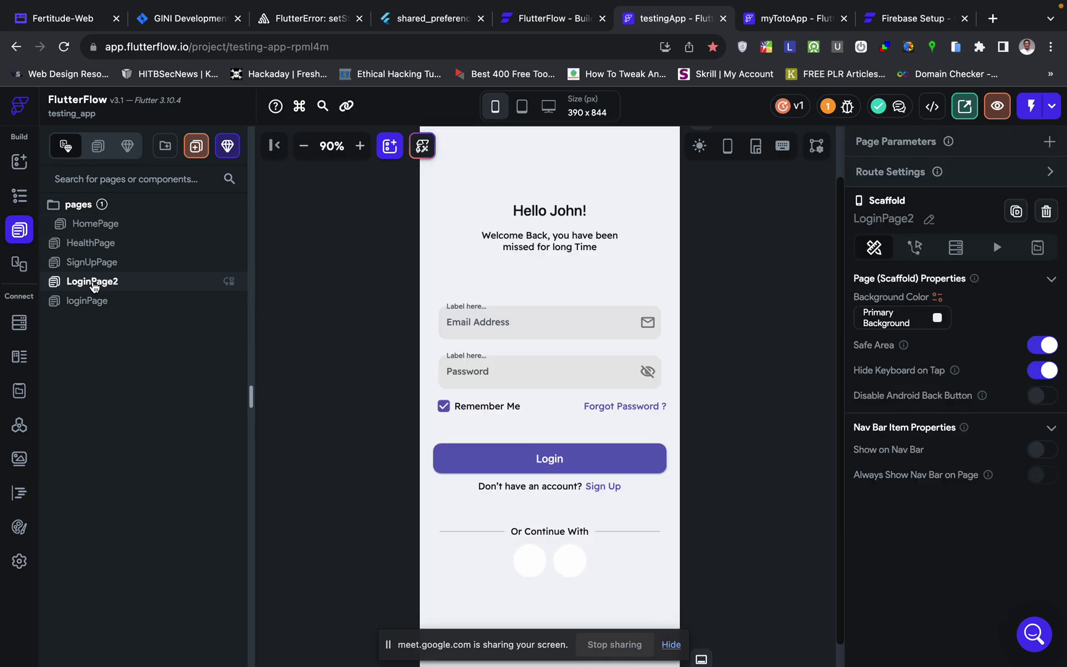
{"action": "left_click", "coordinate": [523, 176]}
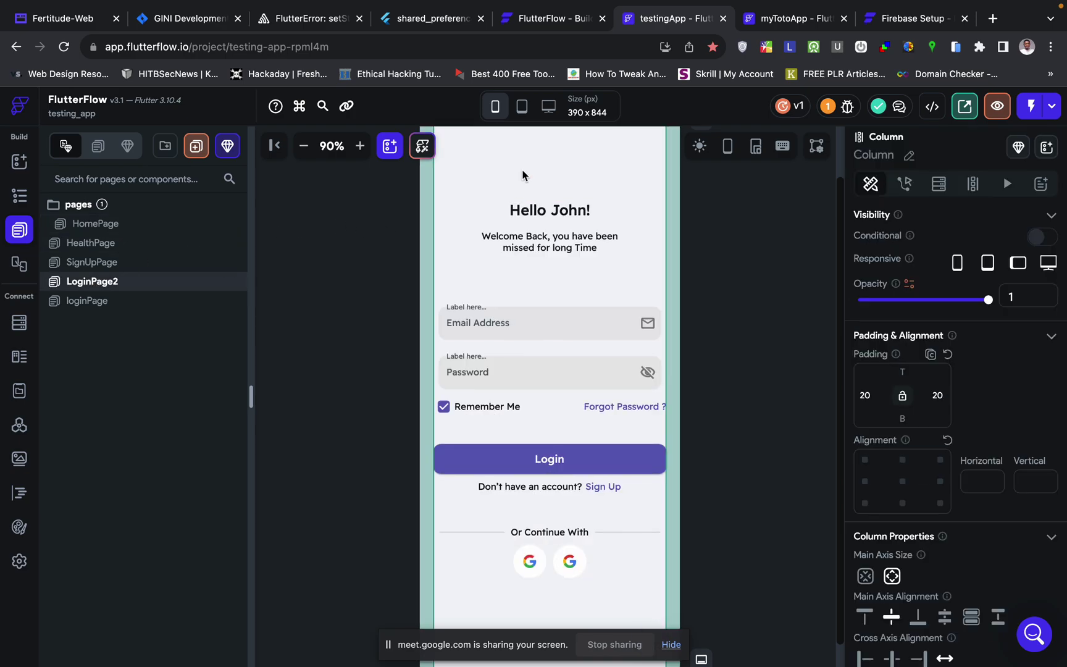
{"action": "left_click", "coordinate": [802, 19]}
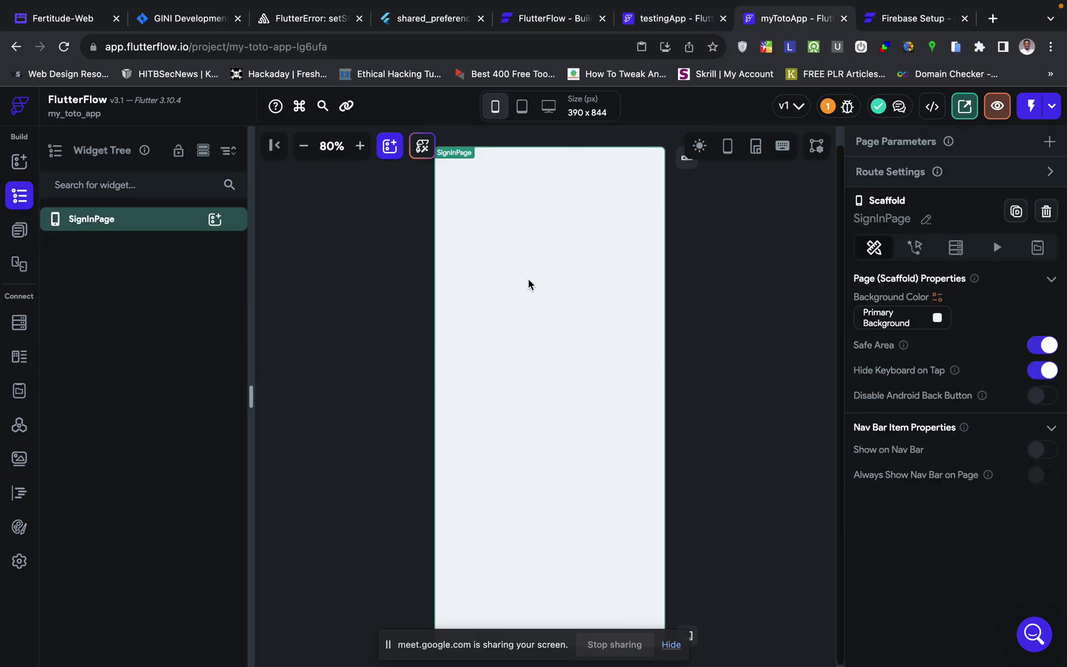
{"action": "key", "text": "super+v"}
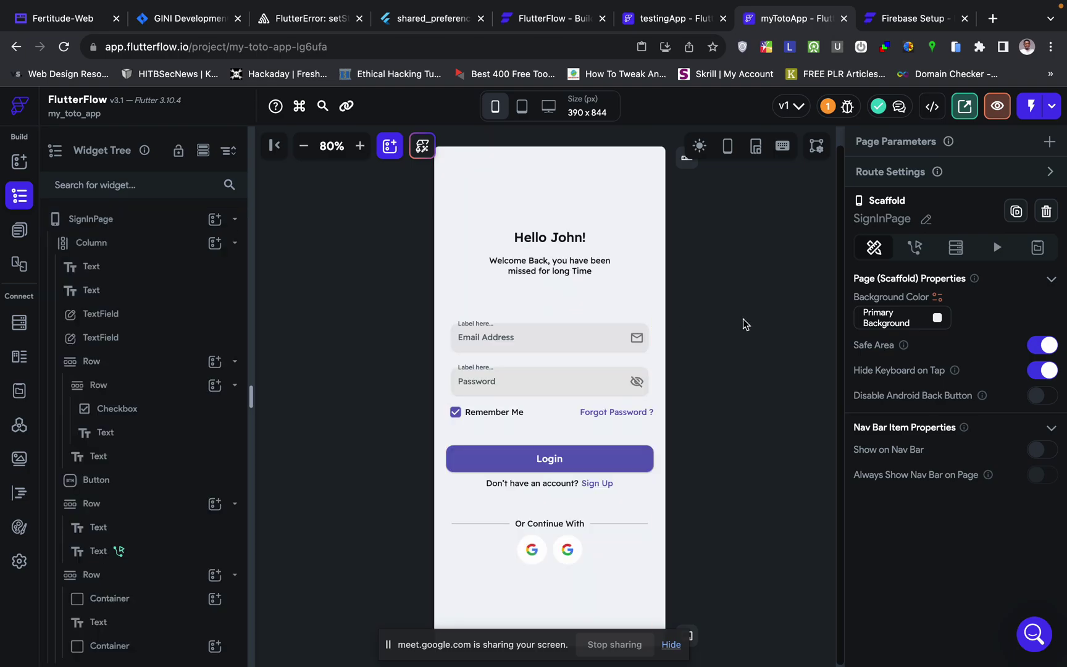
{"action": "left_click", "coordinate": [701, 406]}
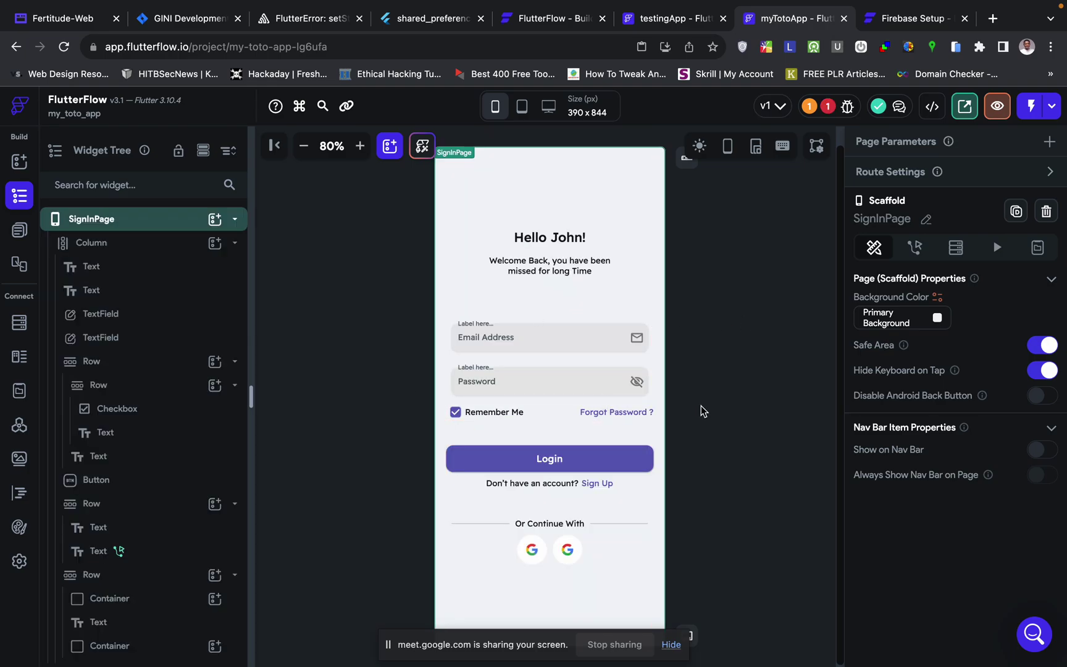
- Delete the broken navigate action from the Sign Up text and confirm its removal
{"action": "left_click", "coordinate": [828, 106]}
{"action": "left_click", "coordinate": [701, 227]}
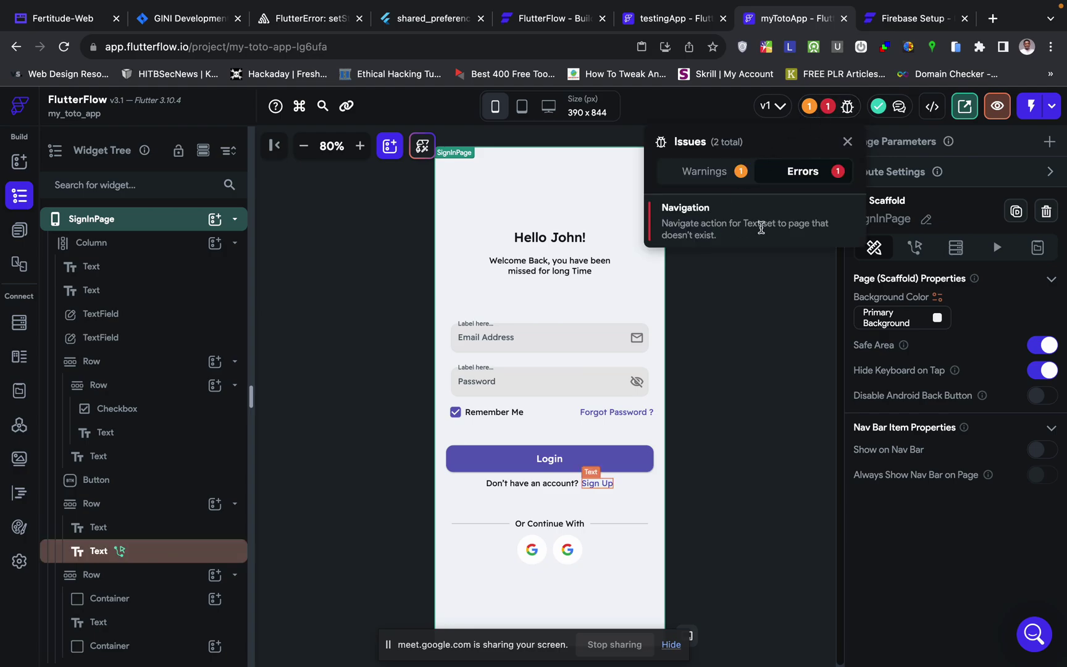
{"action": "left_click", "coordinate": [601, 484]}
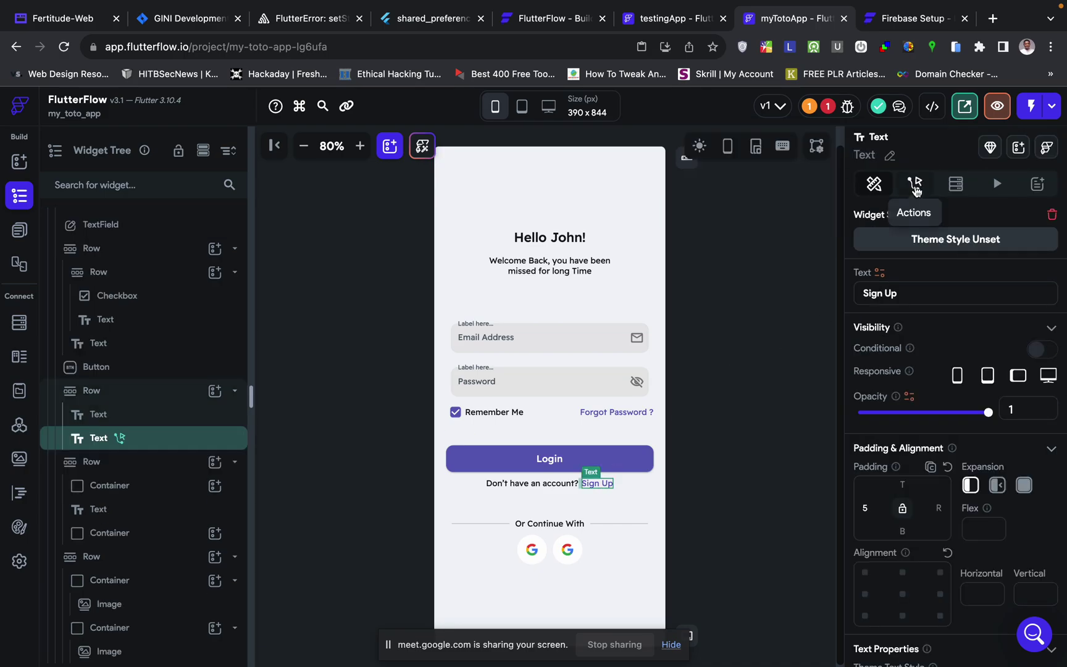
{"action": "left_click", "coordinate": [916, 186]}
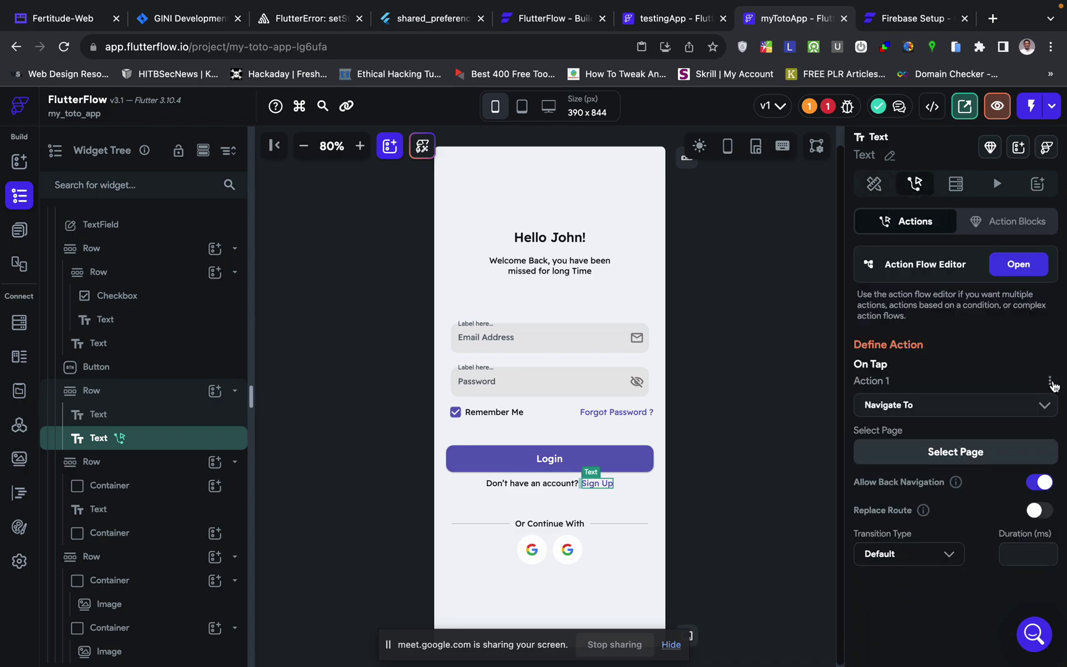
{"action": "left_click", "coordinate": [1050, 380]}
{"action": "left_click", "coordinate": [957, 472]}
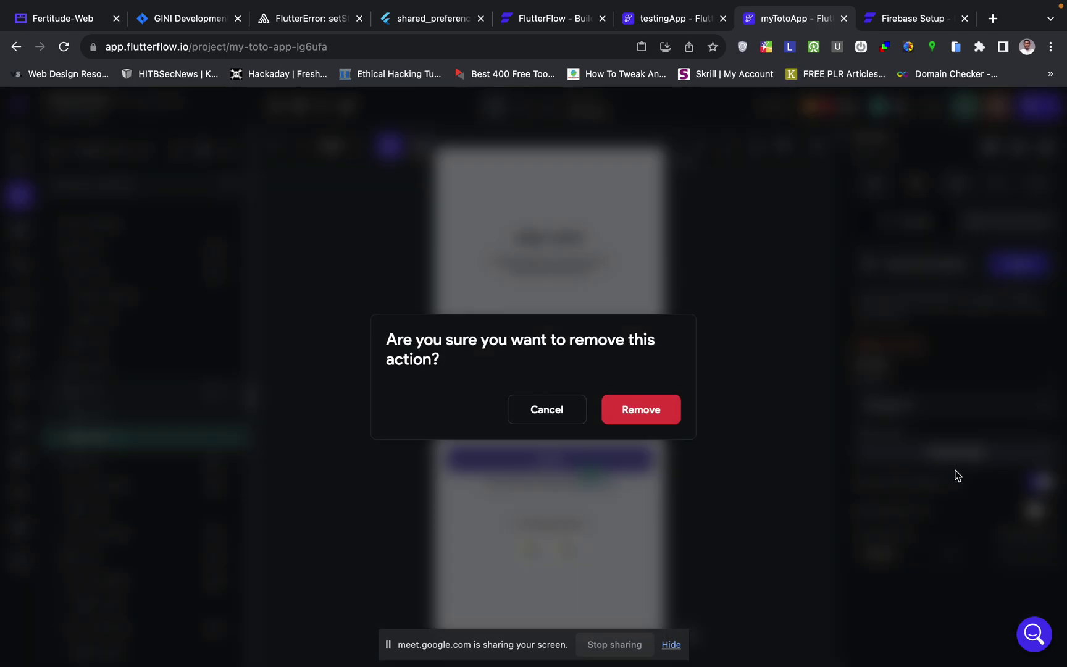
{"action": "left_click", "coordinate": [638, 410]}
{"action": "left_click", "coordinate": [700, 403]}
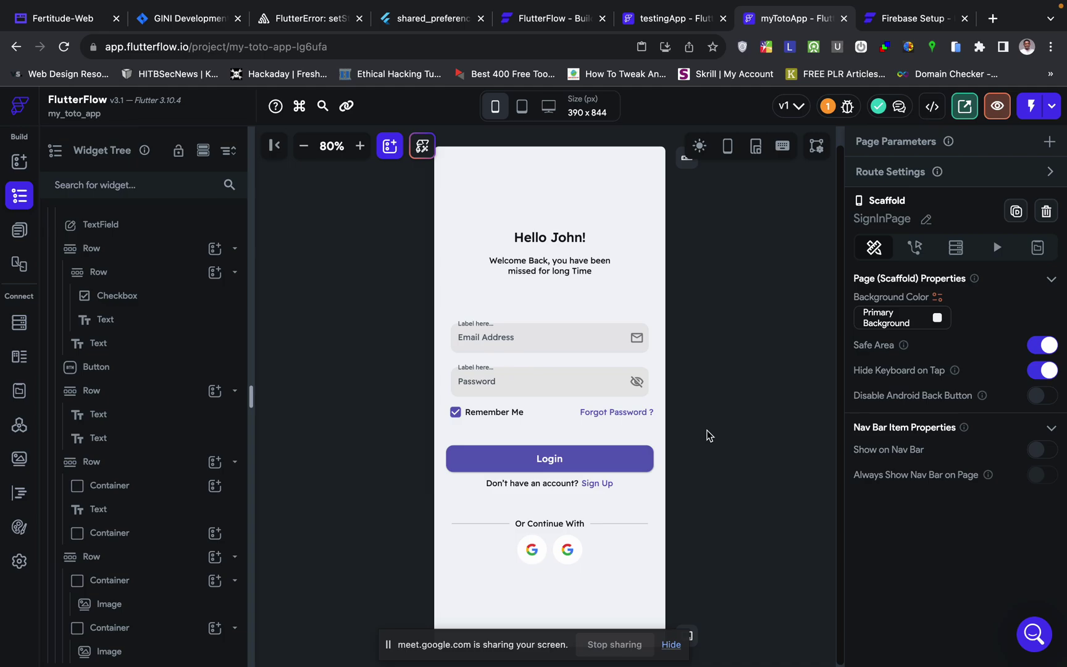
{"action": "left_click", "coordinate": [739, 342]}
{"action": "left_click", "coordinate": [604, 486]}
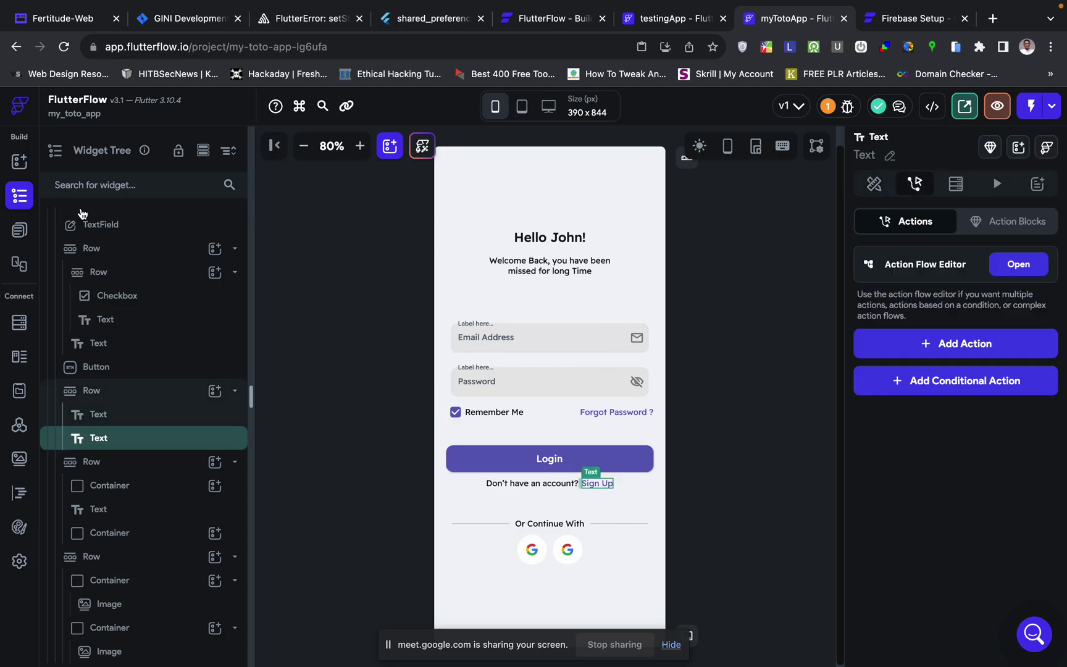
- Create a blank page named SignUpPage and delete its app bar
{"action": "left_click", "coordinate": [18, 232]}
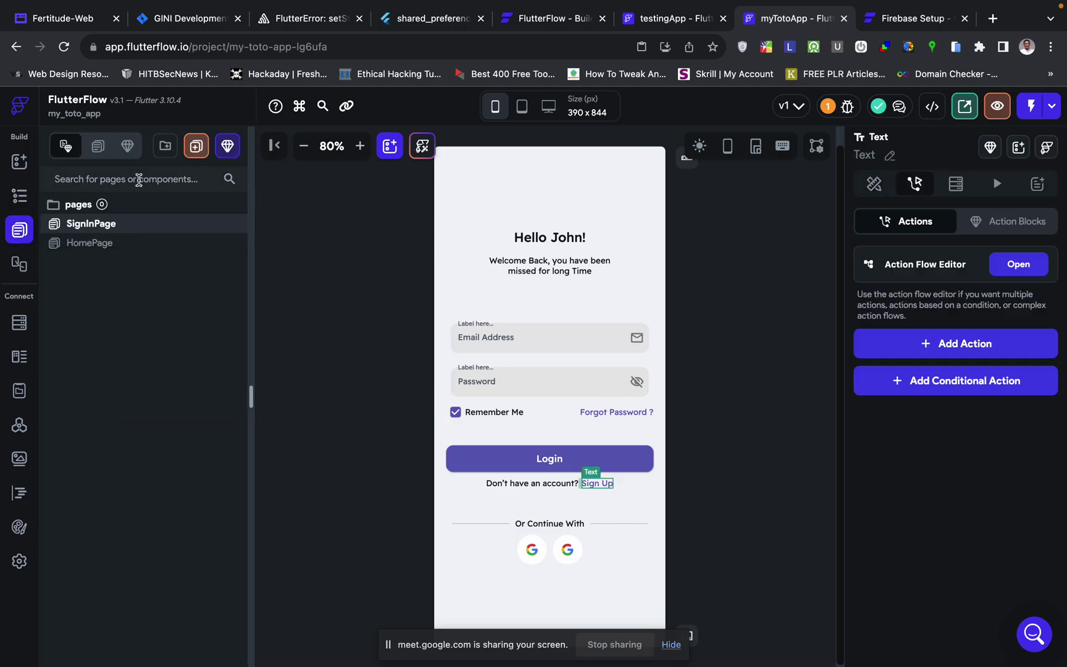
{"action": "left_click", "coordinate": [120, 186]}
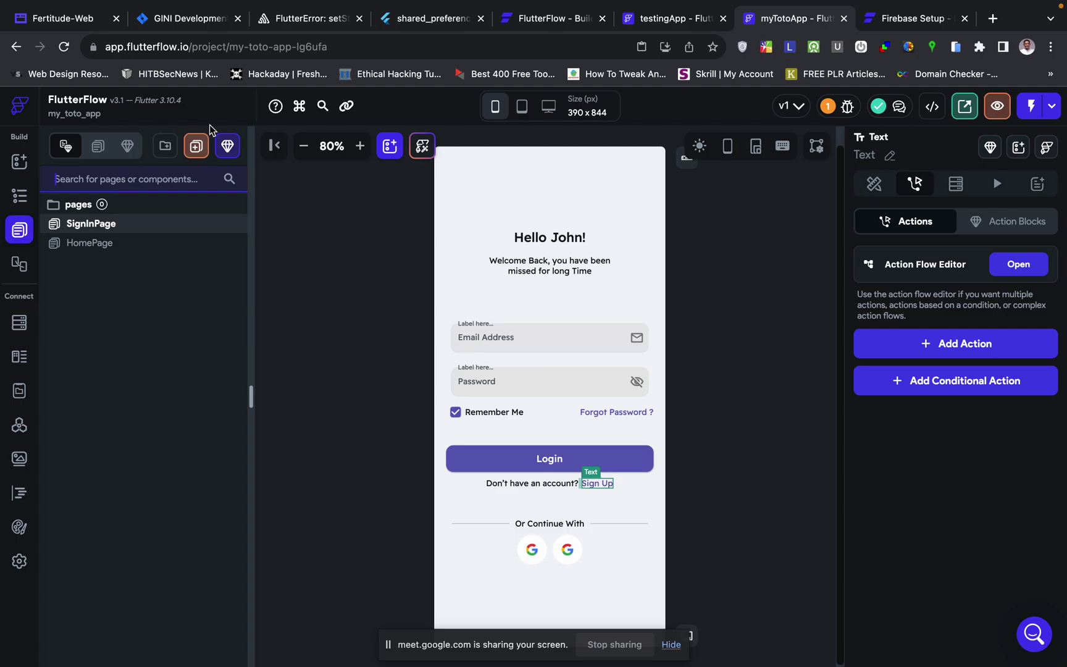
{"action": "left_click", "coordinate": [196, 146]}
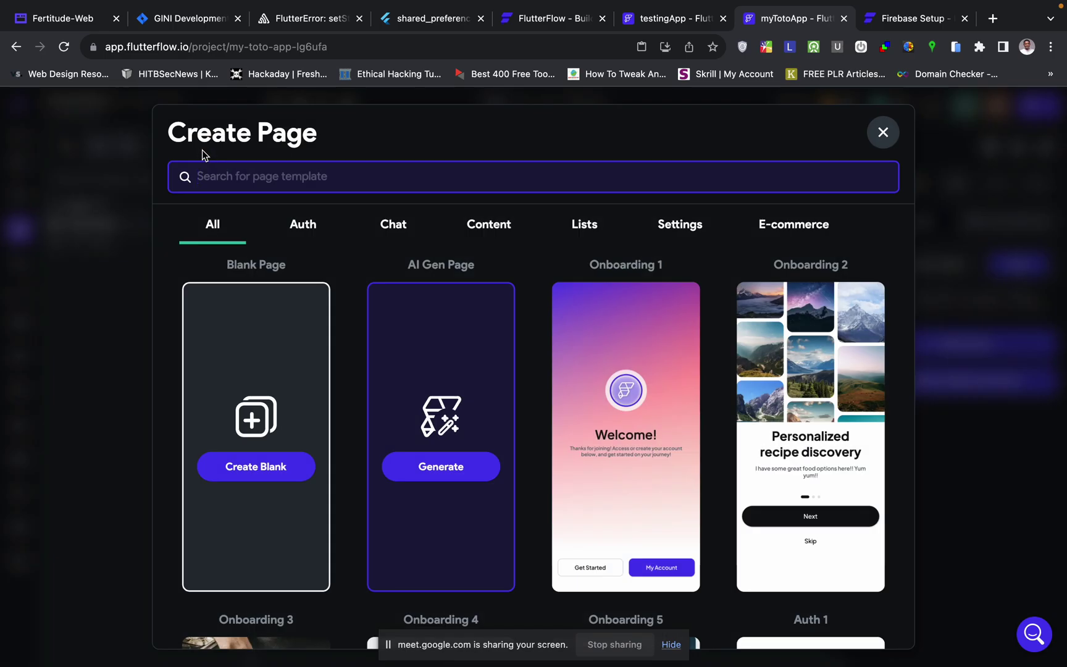
{"action": "left_click", "coordinate": [251, 464]}
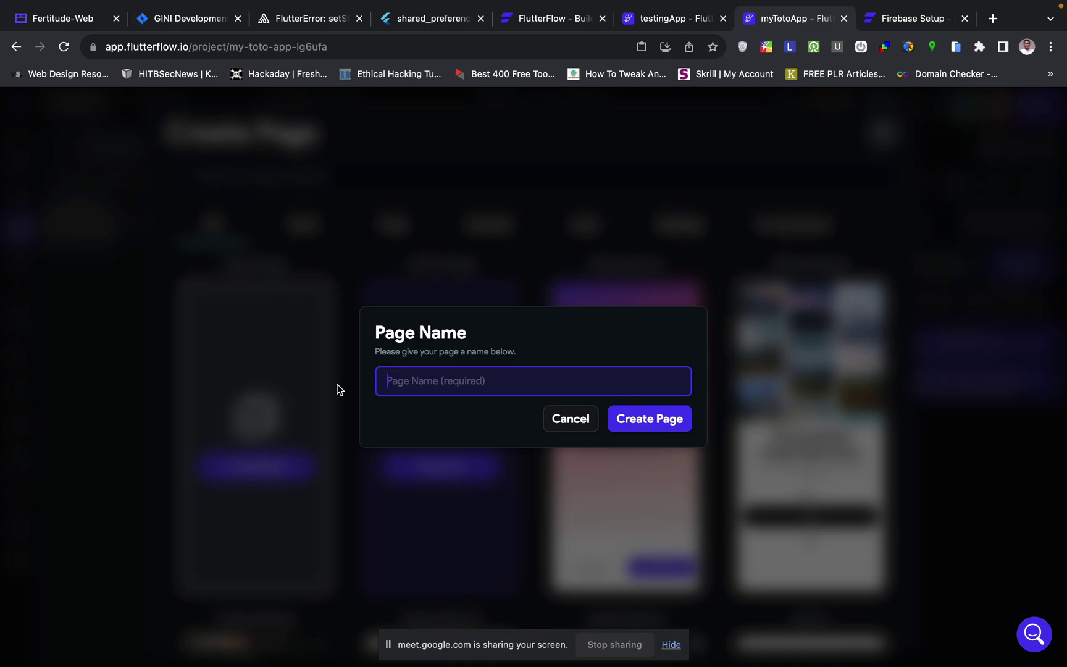
{"action": "type", "text": "SignUpPage"}
{"action": "left_click", "coordinate": [653, 425]}
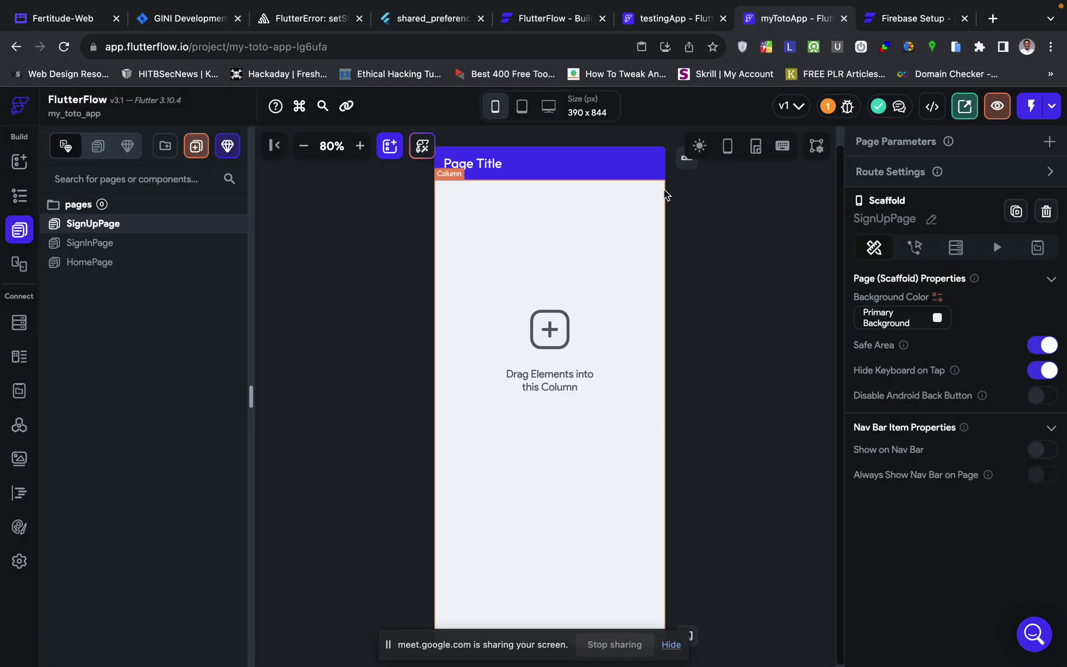
{"action": "left_click", "coordinate": [609, 165]}
{"action": "key", "text": "Delete"}
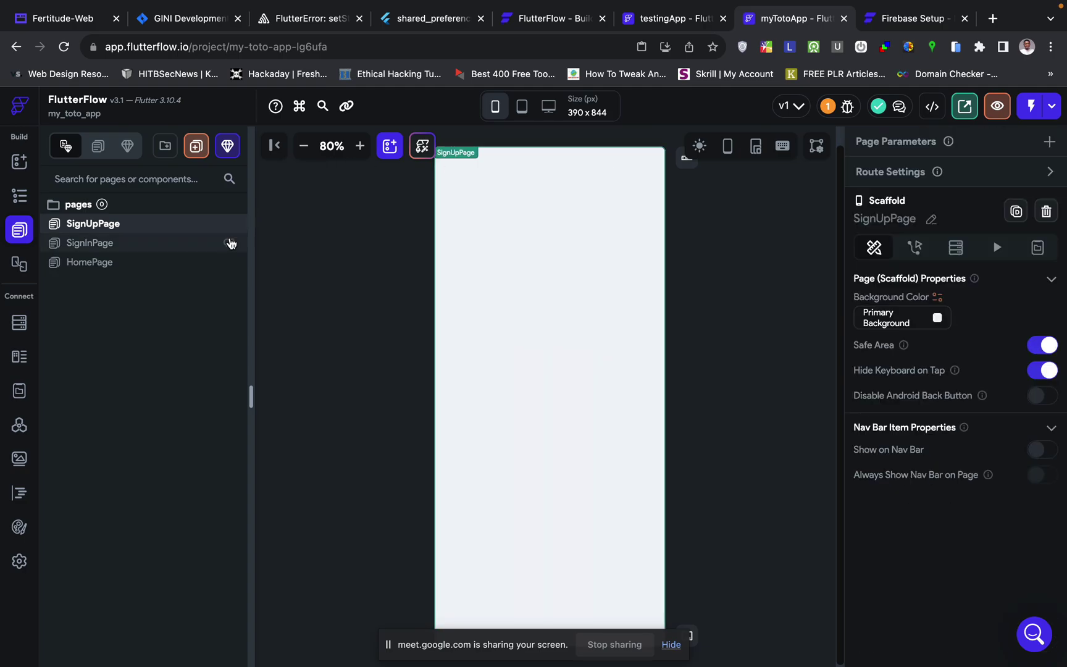
- Copy SignInPage's main column and paste it into SignUpPage
{"action": "left_click", "coordinate": [147, 243]}
{"action": "left_click", "coordinate": [505, 180]}
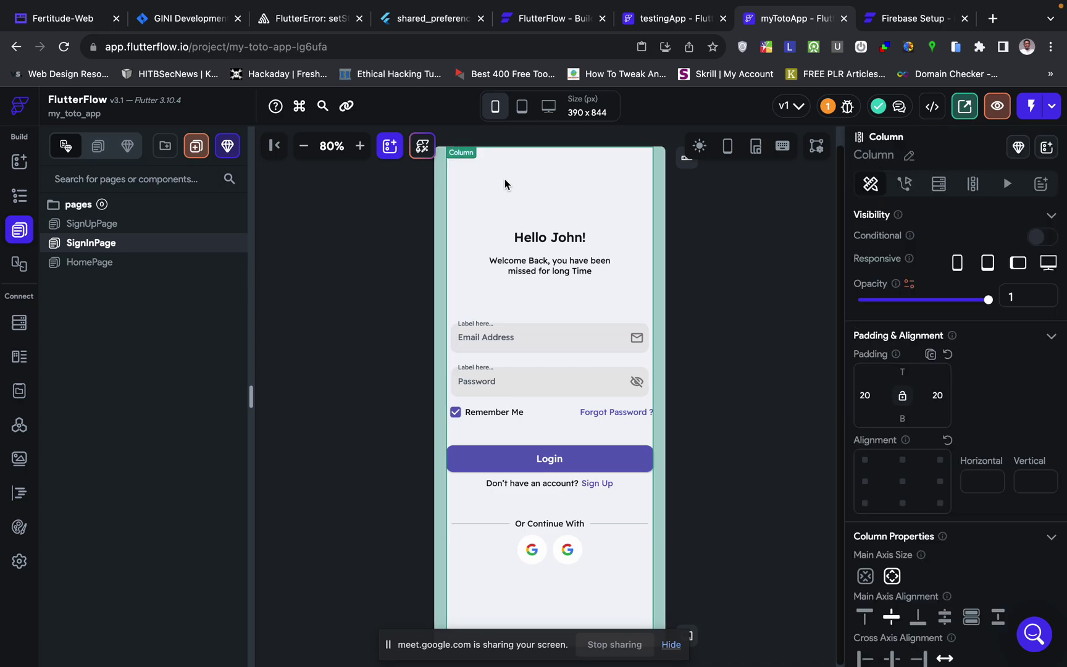
{"action": "left_click", "coordinate": [172, 226]}
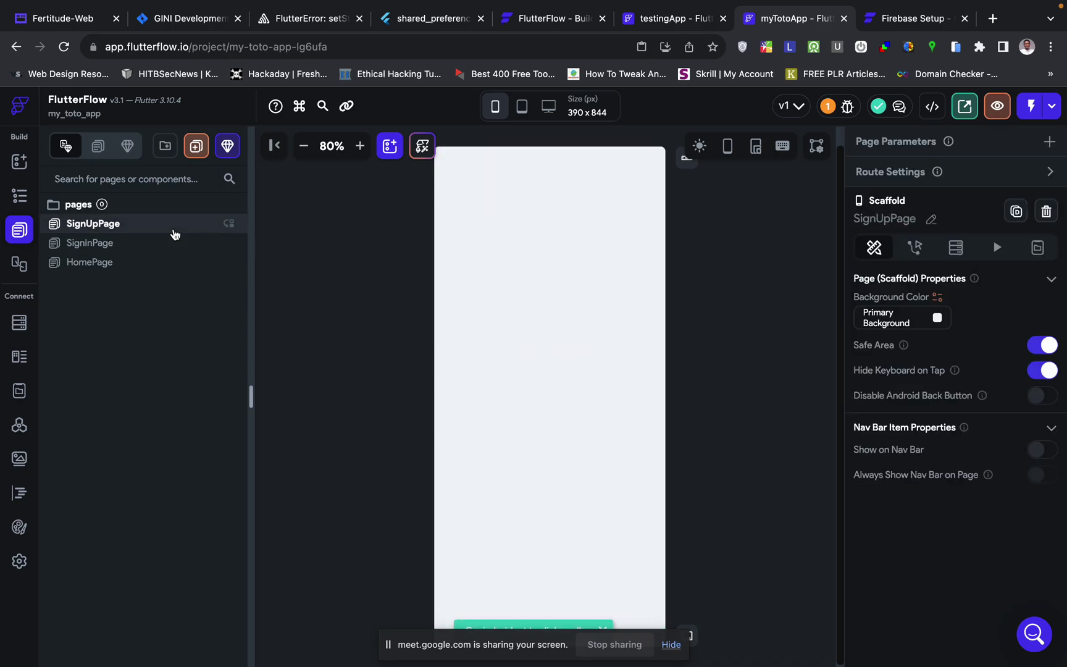
{"action": "key", "text": "ctrl+v"}
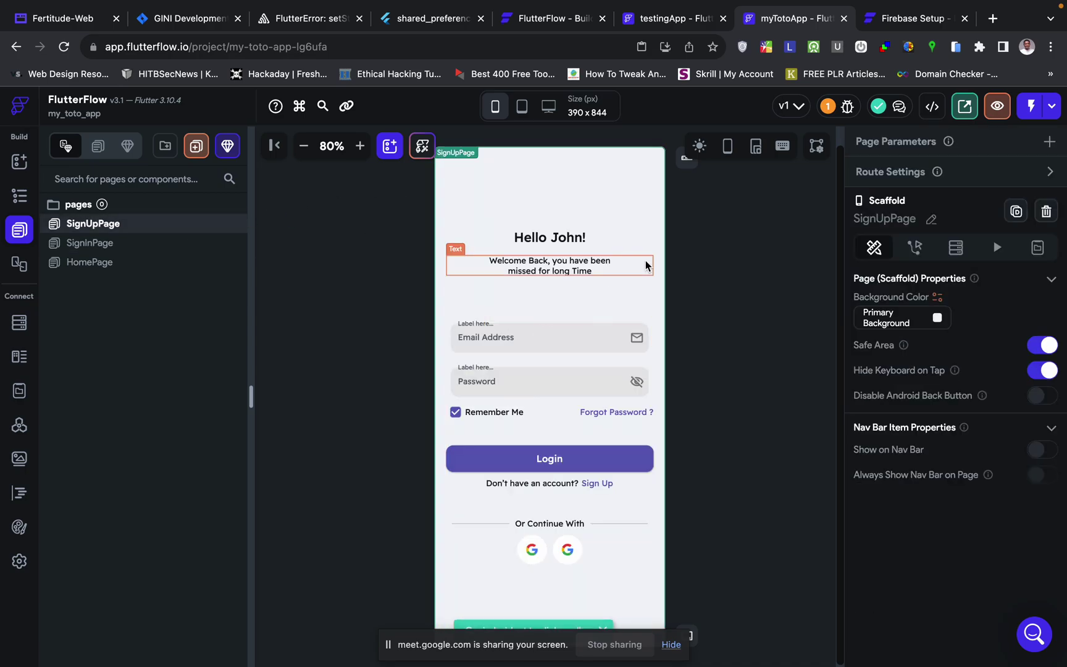
{"action": "left_click", "coordinate": [646, 265]}
{"action": "key", "text": "ctrl+Right"}
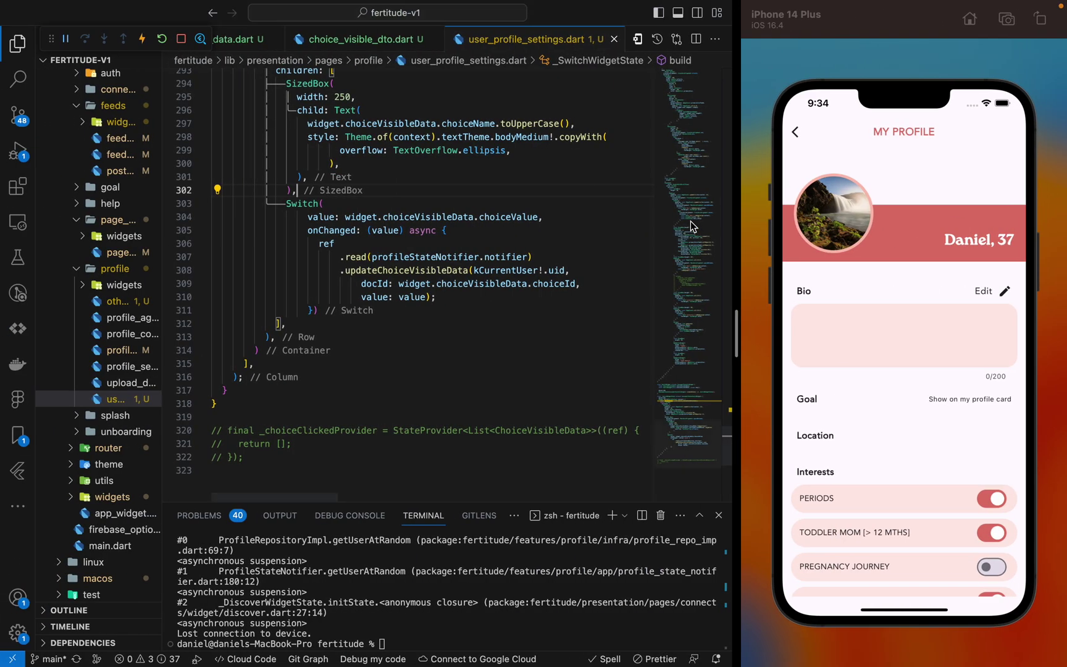
{"action": "key", "text": "ctrl+Right"}
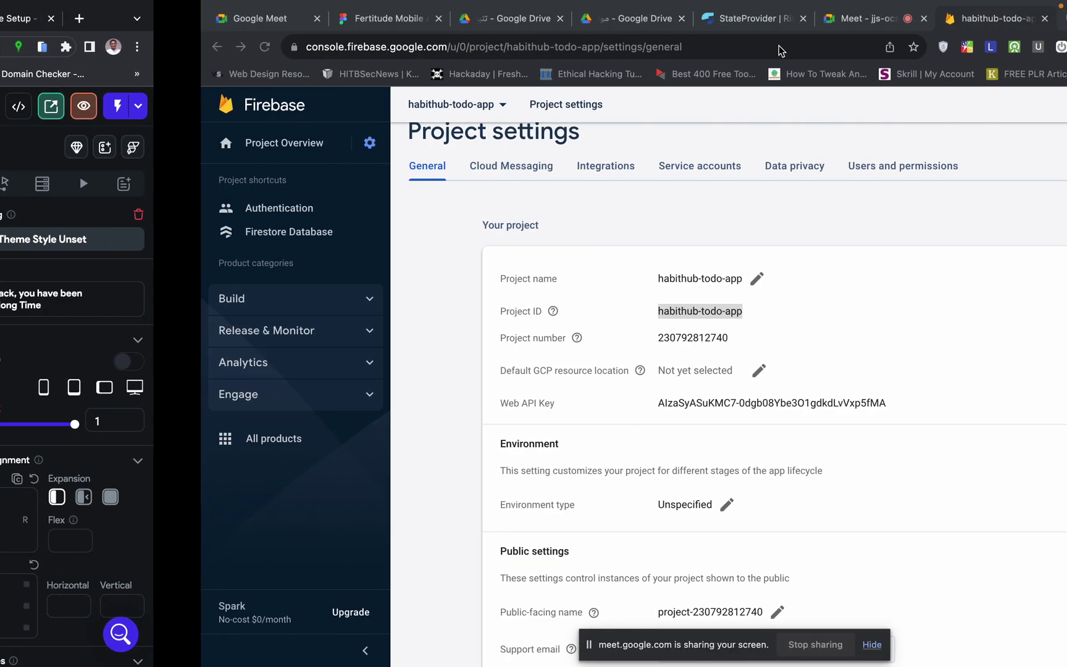
{"action": "left_click", "coordinate": [645, 18]}
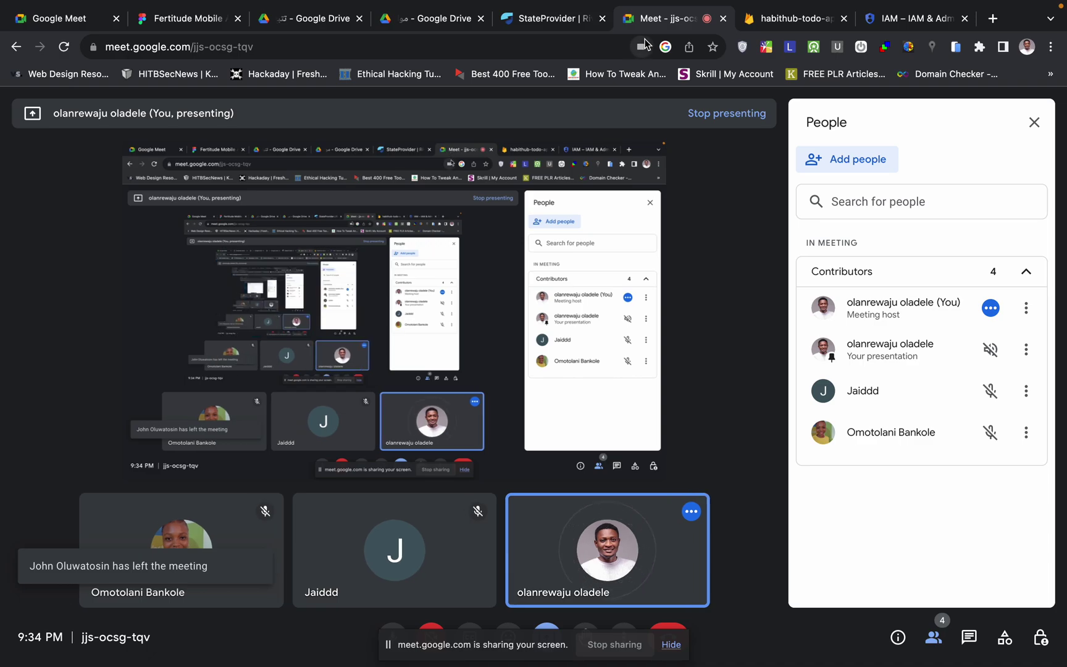
{"action": "left_click", "coordinate": [792, 19]}
{"action": "key", "text": "ctrl+Left"}
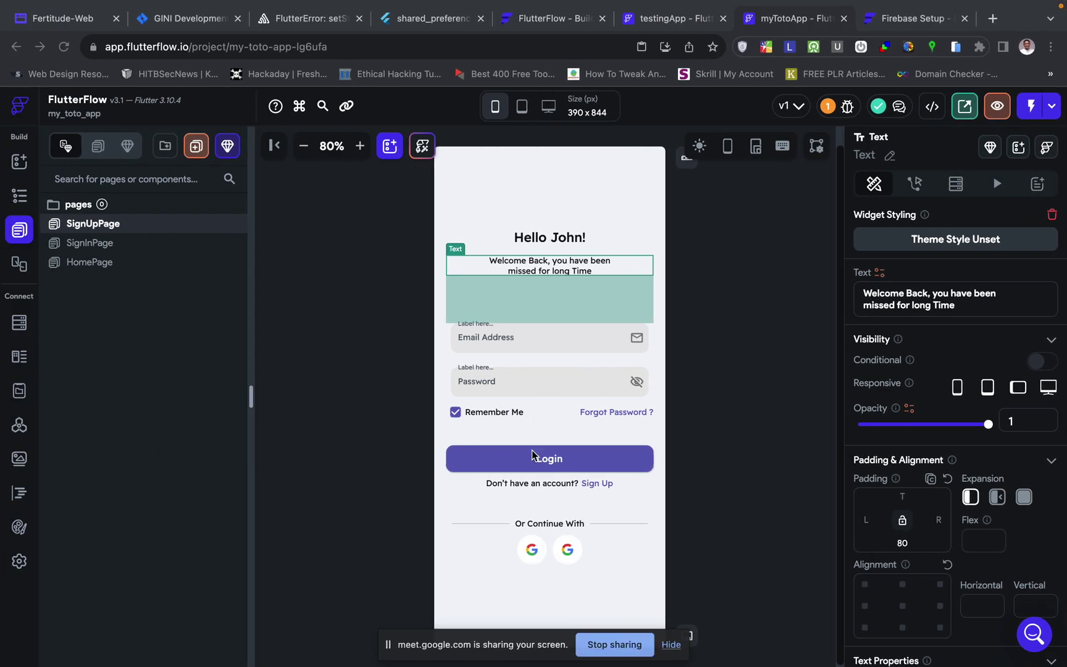
- Duplicate the Email Address text field on SignUpPage with Cmd+D
{"action": "left_click", "coordinate": [752, 395]}
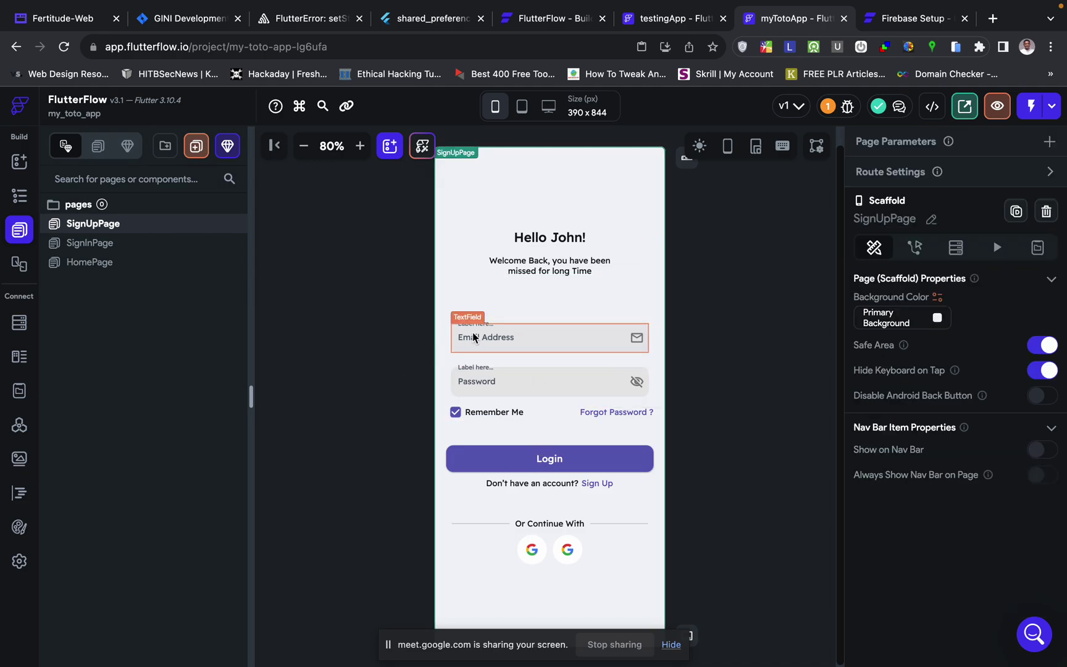
{"action": "left_click", "coordinate": [490, 329]}
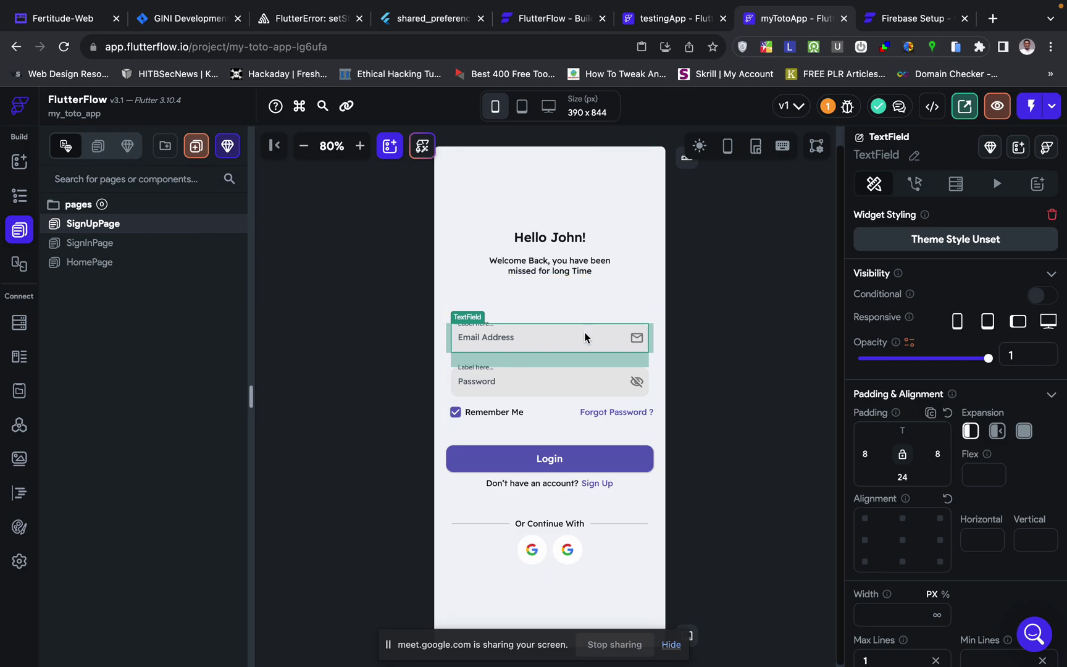
{"action": "left_click", "coordinate": [583, 310]}
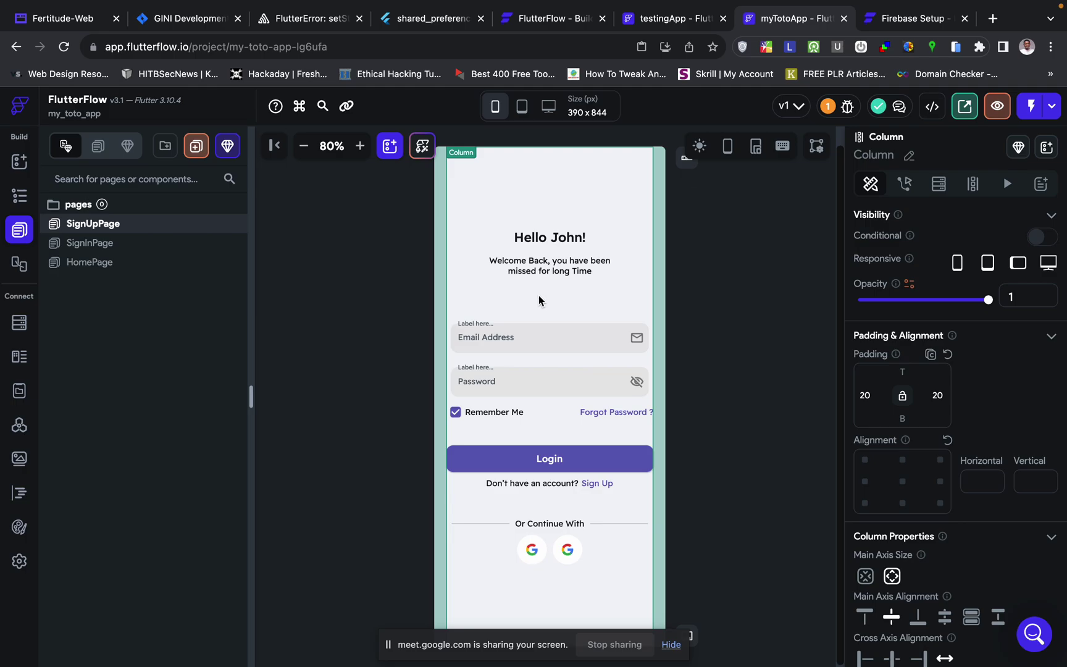
{"action": "left_click", "coordinate": [545, 333]}
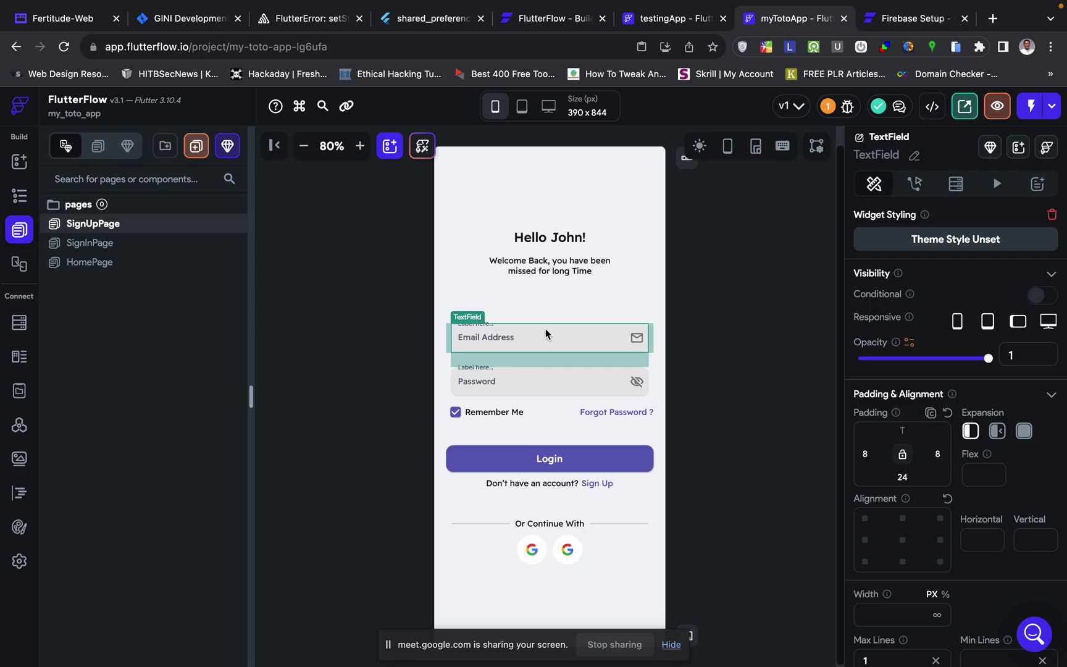
{"action": "key", "text": "super+d"}
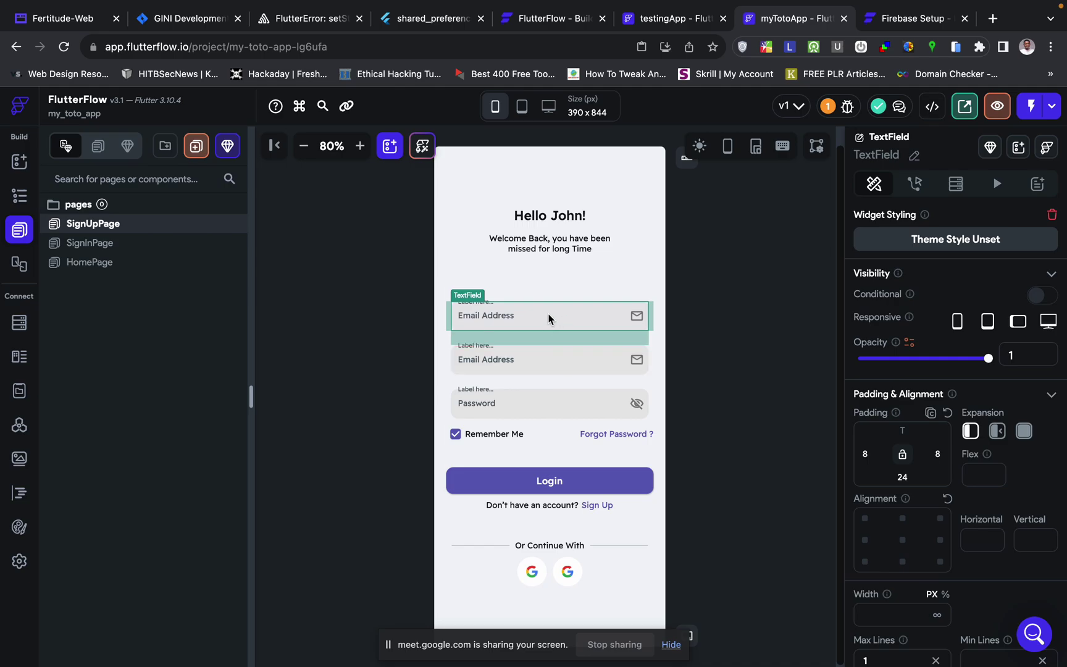
{"action": "left_click", "coordinate": [685, 365]}
- Change the top text field's hint text from Email Address to Full Name
{"action": "left_click", "coordinate": [495, 307]}
{"action": "scroll", "coordinate": [902, 440], "scroll_direction": "down", "scroll_amount": 1}
{"action": "scroll", "coordinate": [901, 433], "scroll_direction": "down", "scroll_amount": 8}
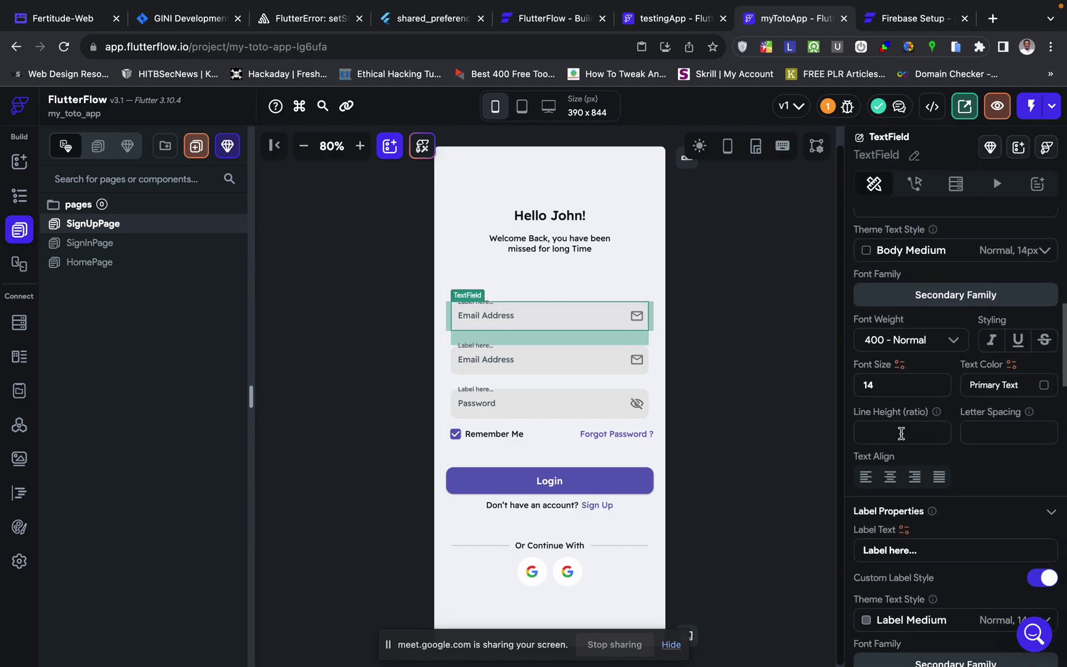
{"action": "scroll", "coordinate": [908, 408], "scroll_direction": "up", "scroll_amount": 3}
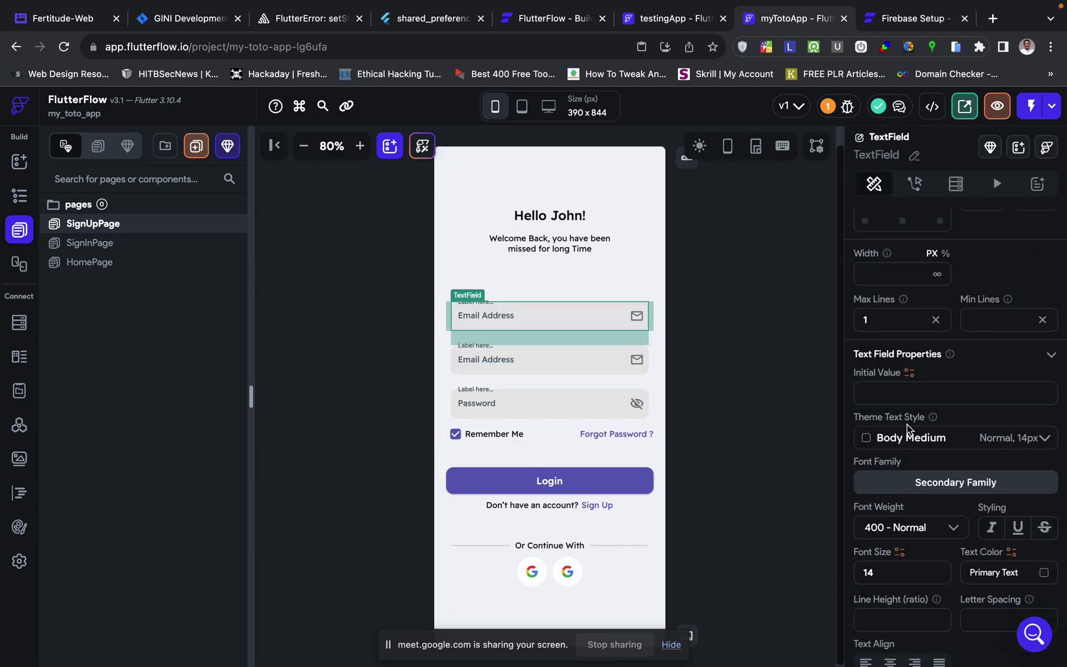
{"action": "scroll", "coordinate": [907, 433], "scroll_direction": "down", "scroll_amount": 3}
{"action": "scroll", "coordinate": [908, 470], "scroll_direction": "down", "scroll_amount": 3}
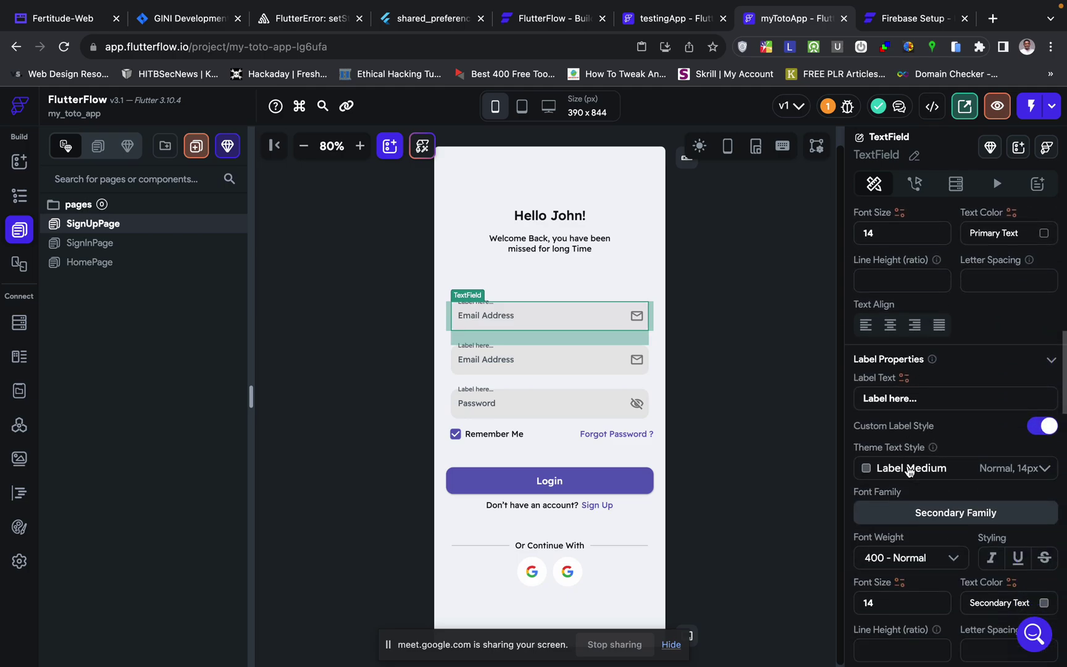
{"action": "scroll", "coordinate": [914, 488], "scroll_direction": "down", "scroll_amount": 4}
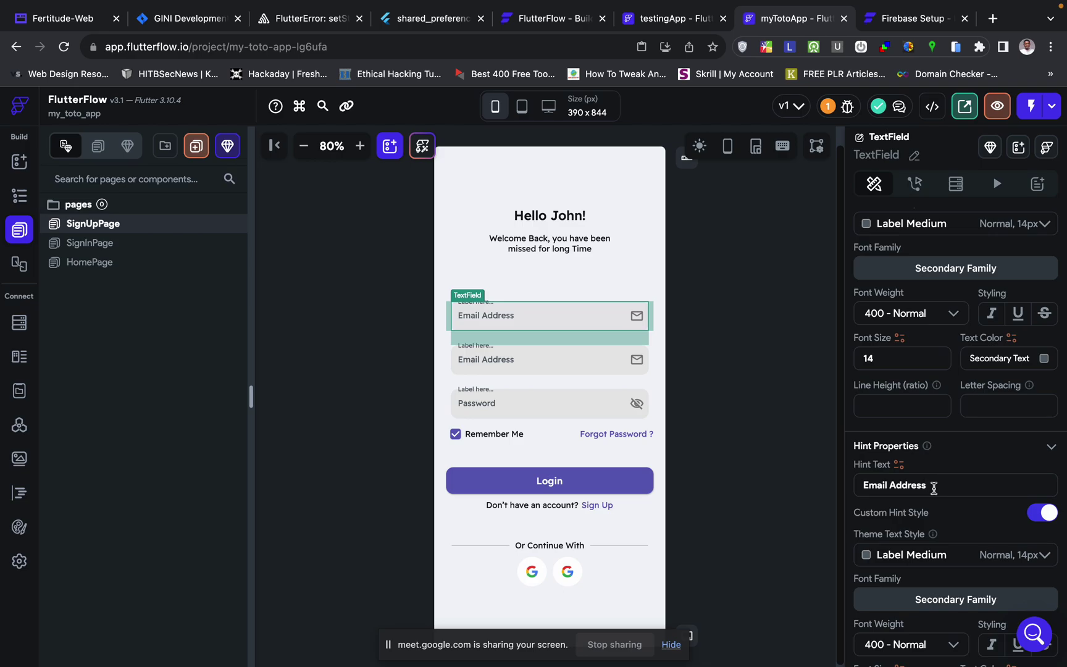
{"action": "triple_click", "coordinate": [934, 488]}
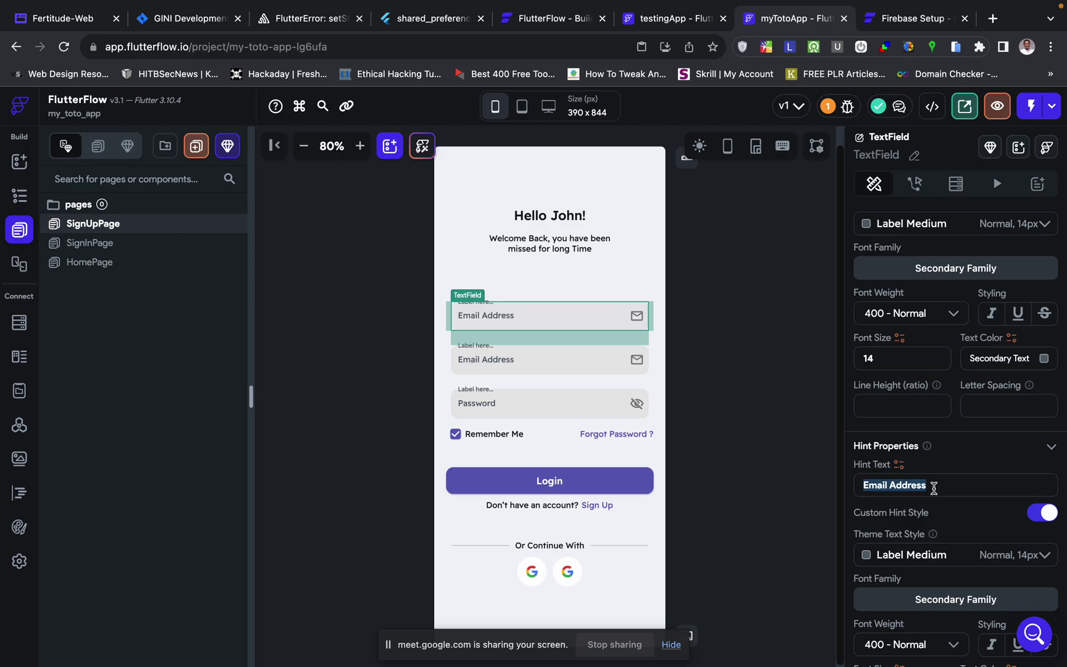
{"action": "type", "text": "F"}
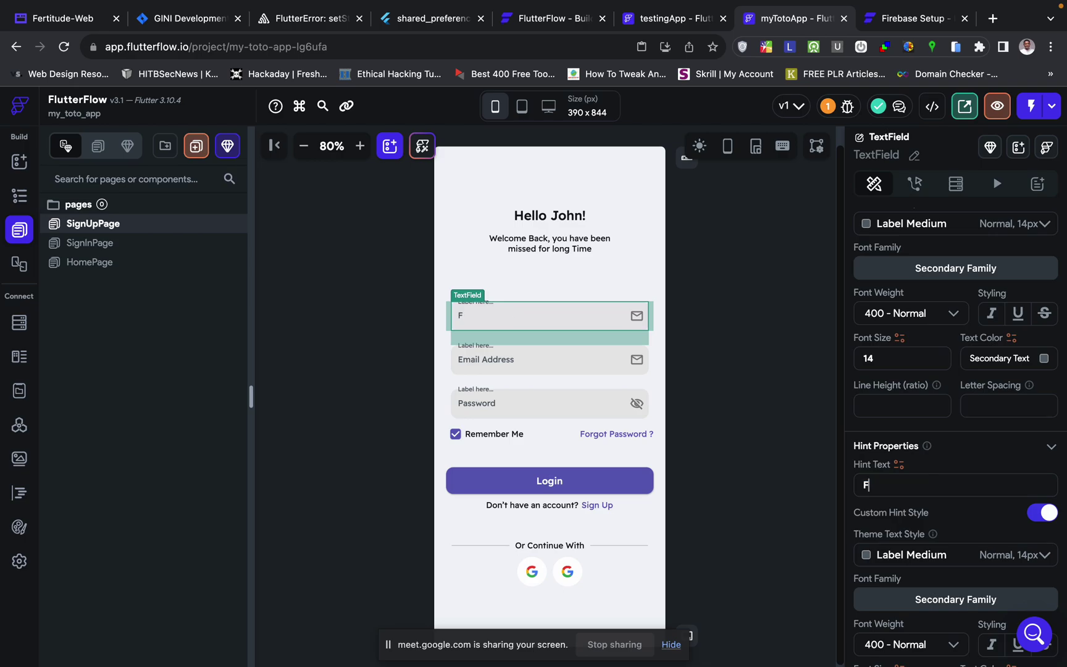
{"action": "type", "text": "ull Name"}
{"action": "scroll", "coordinate": [941, 436], "scroll_direction": "down", "scroll_amount": 1}
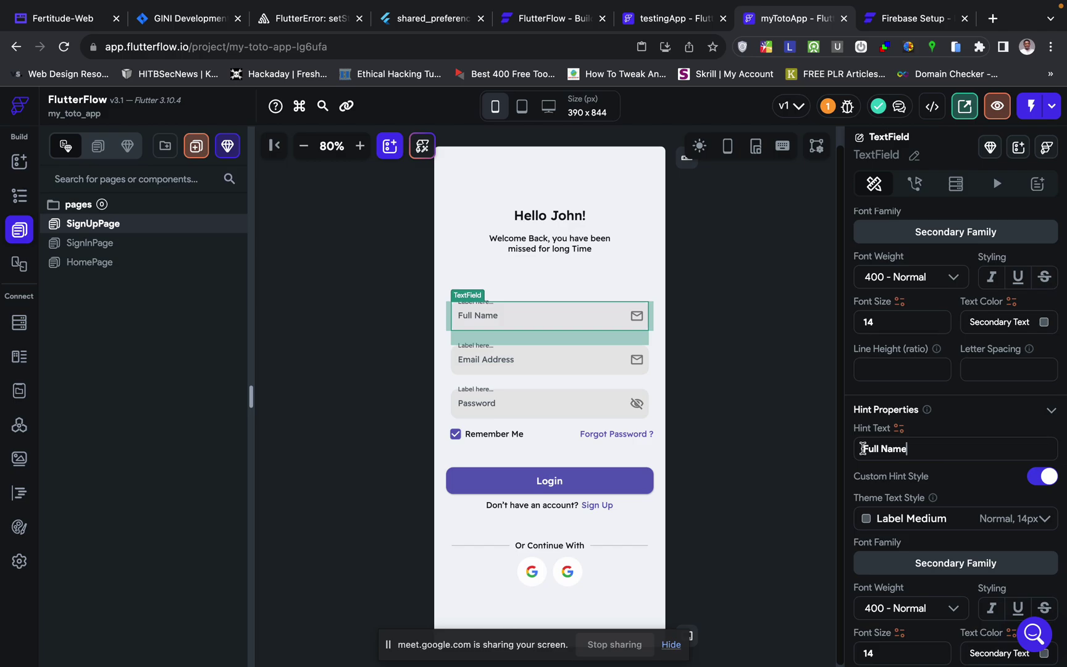
{"action": "scroll", "coordinate": [954, 523], "scroll_direction": "down", "scroll_amount": 6}
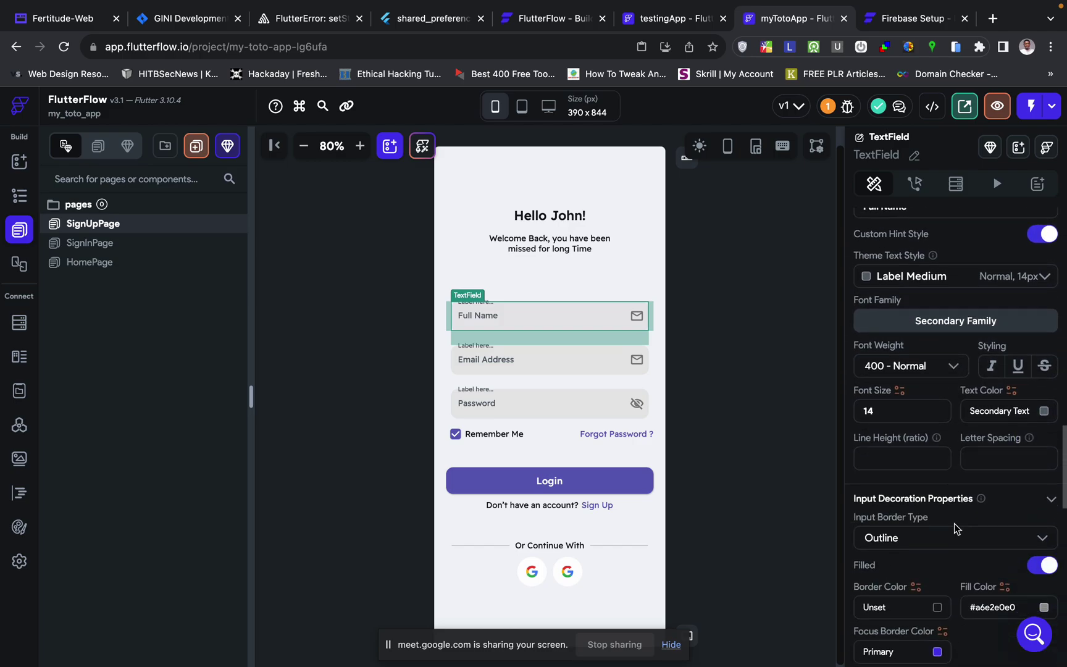
{"action": "scroll", "coordinate": [954, 523], "scroll_direction": "down", "scroll_amount": 5}
{"action": "scroll", "coordinate": [954, 522], "scroll_direction": "up", "scroll_amount": 3}
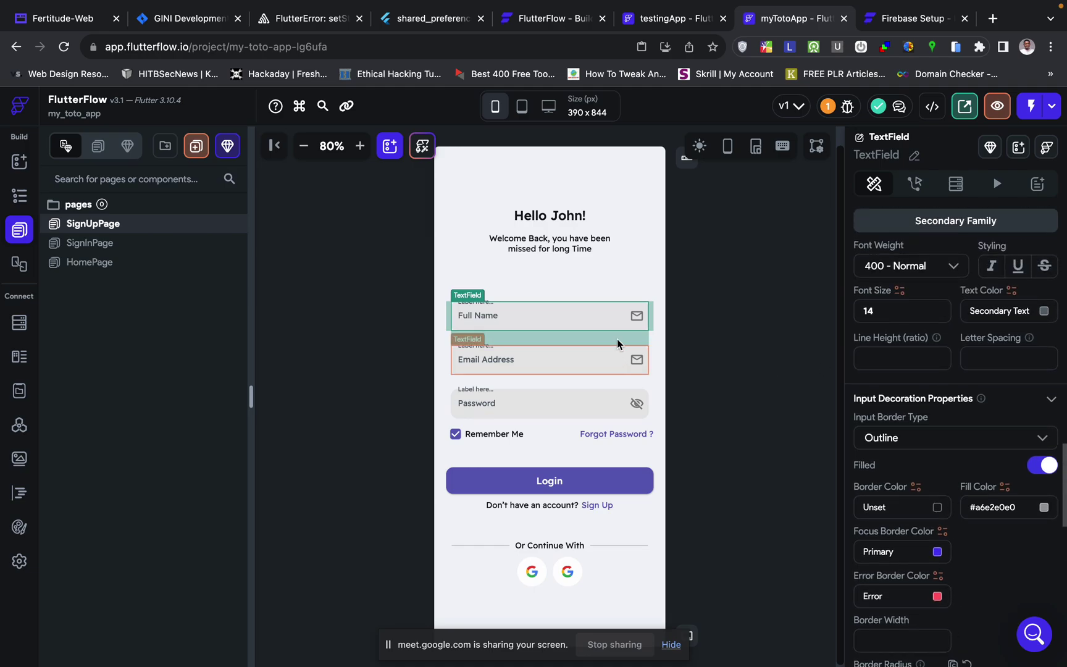
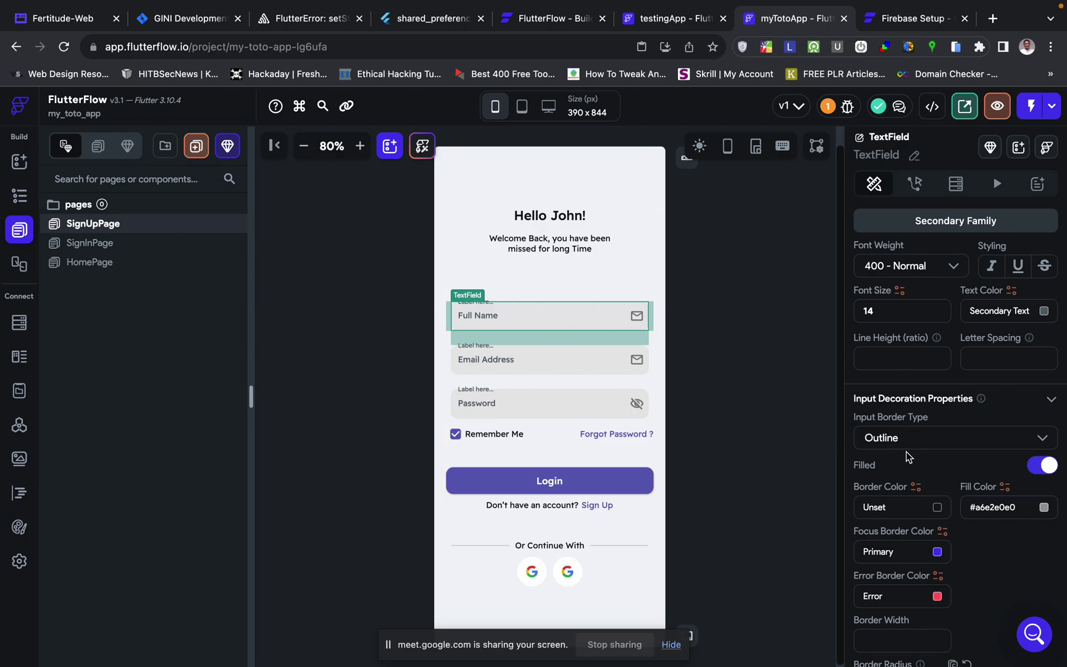
- Change the Full Name field's keyboard type from Email Address to Text
{"action": "scroll", "coordinate": [906, 450], "scroll_direction": "down", "scroll_amount": 3}
{"action": "scroll", "coordinate": [907, 457], "scroll_direction": "down", "scroll_amount": 10}
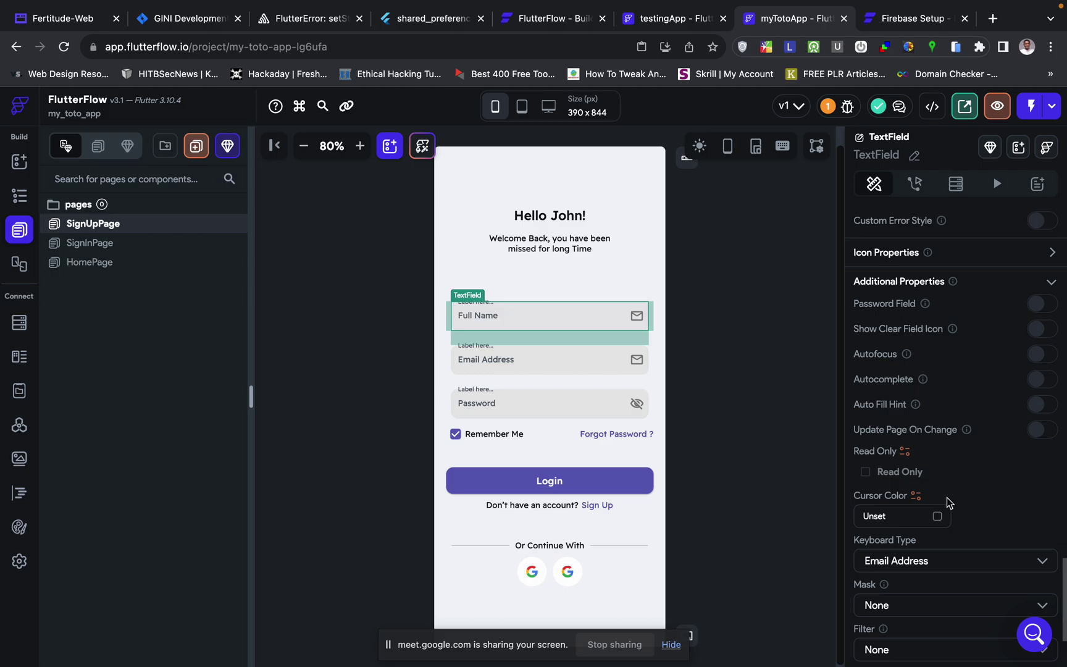
{"action": "scroll", "coordinate": [947, 497], "scroll_direction": "down", "scroll_amount": 2}
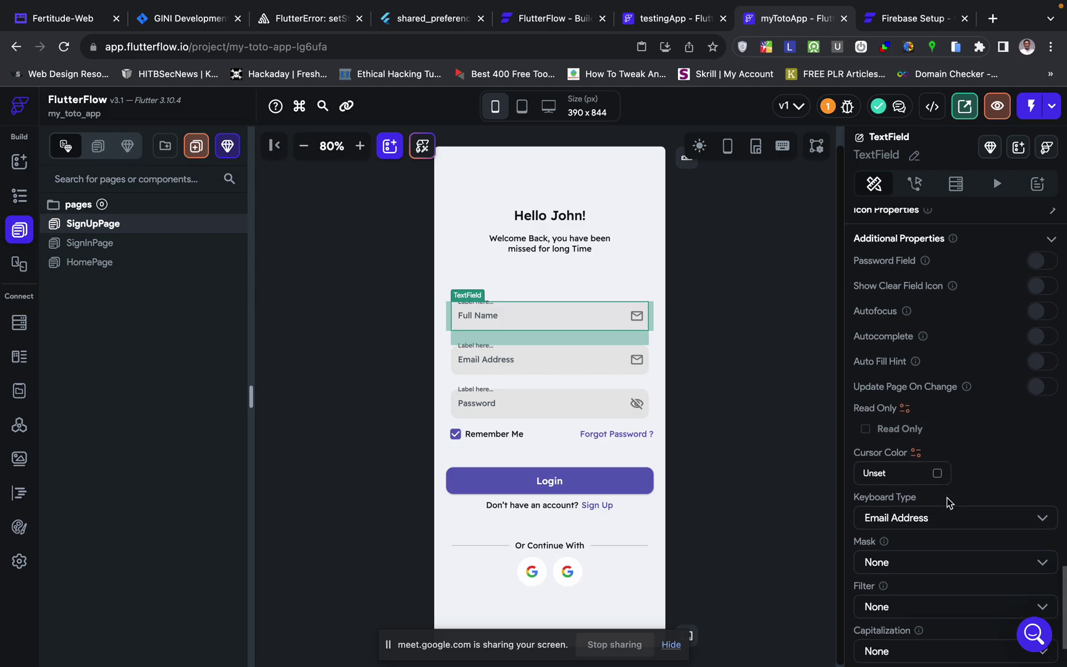
{"action": "left_click", "coordinate": [913, 516]}
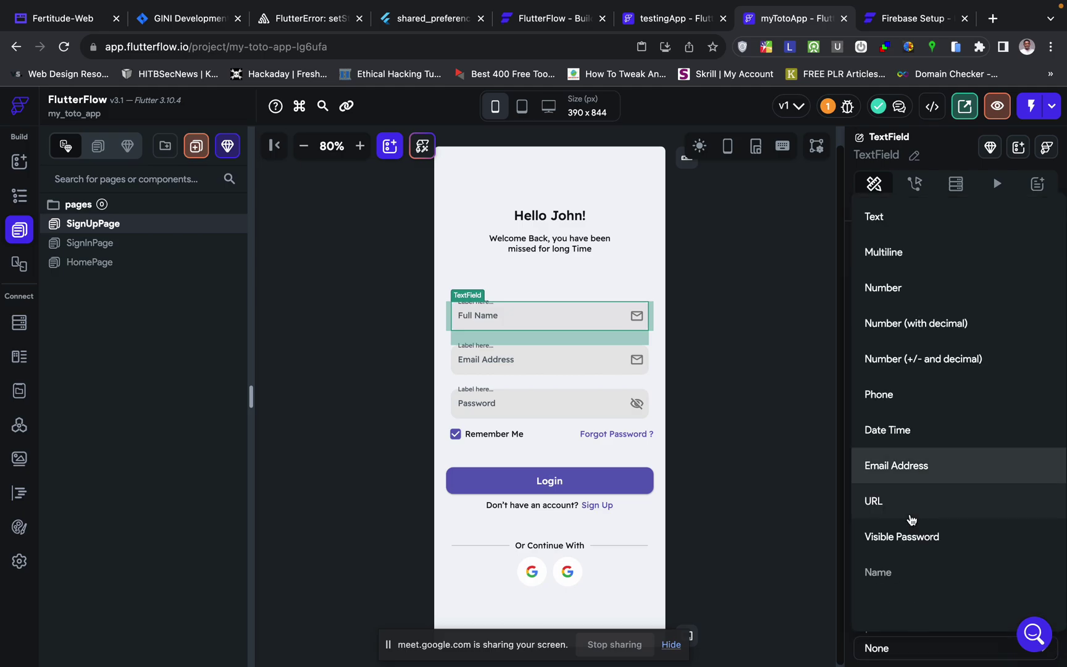
{"action": "left_click", "coordinate": [931, 222]}
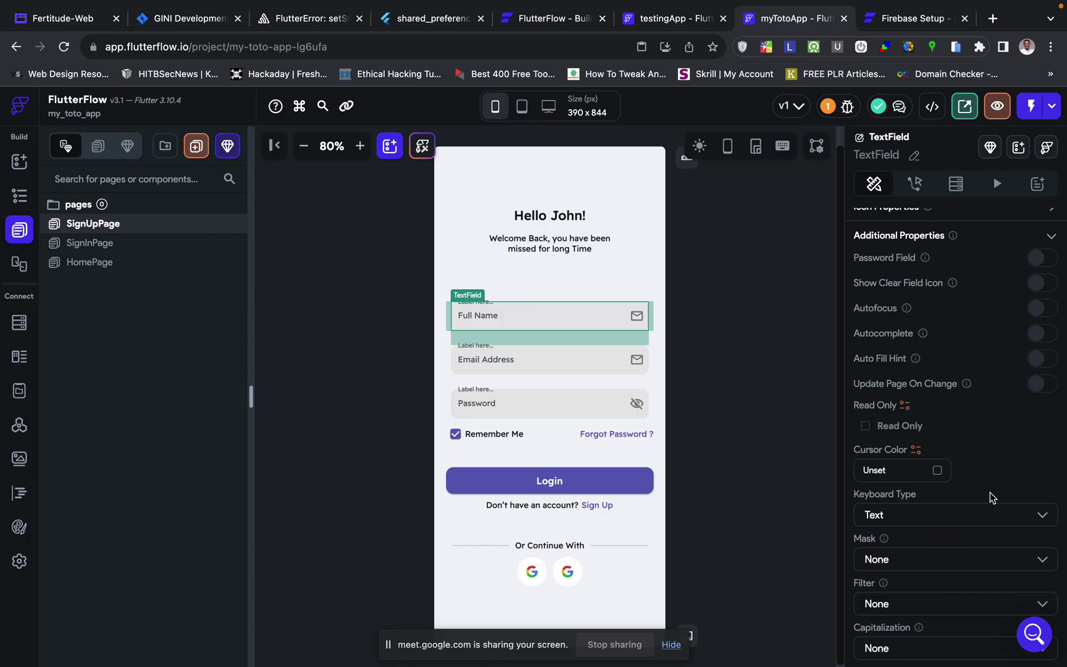
{"action": "scroll", "coordinate": [990, 492], "scroll_direction": "up", "scroll_amount": 3}
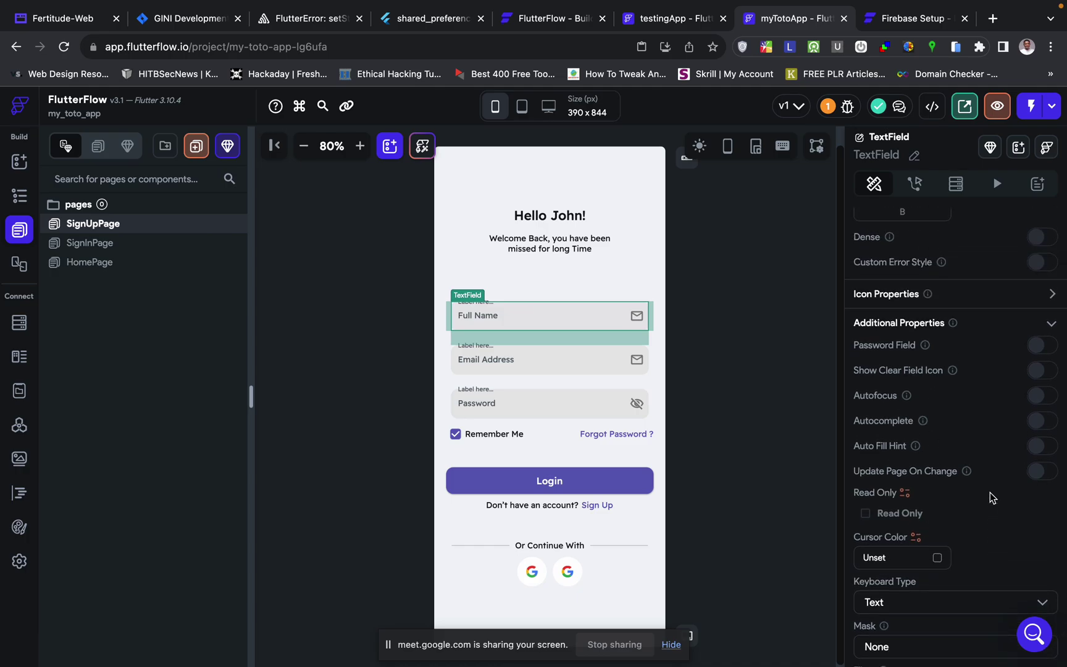
{"action": "scroll", "coordinate": [989, 492], "scroll_direction": "down", "scroll_amount": 2}
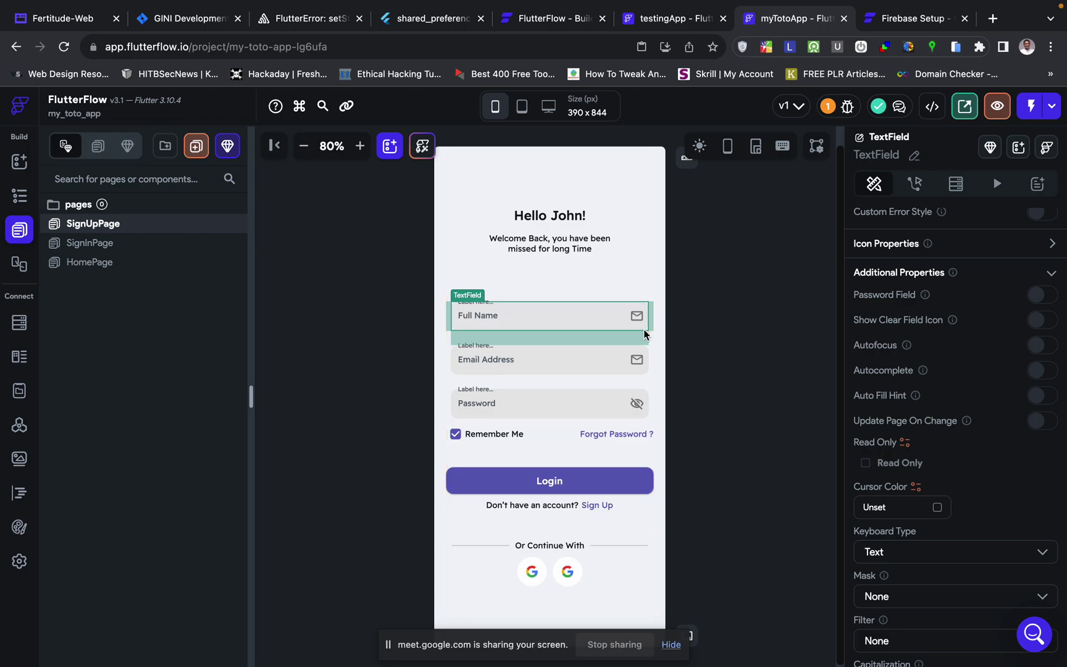
{"action": "scroll", "coordinate": [955, 525], "scroll_direction": "down", "scroll_amount": 4}
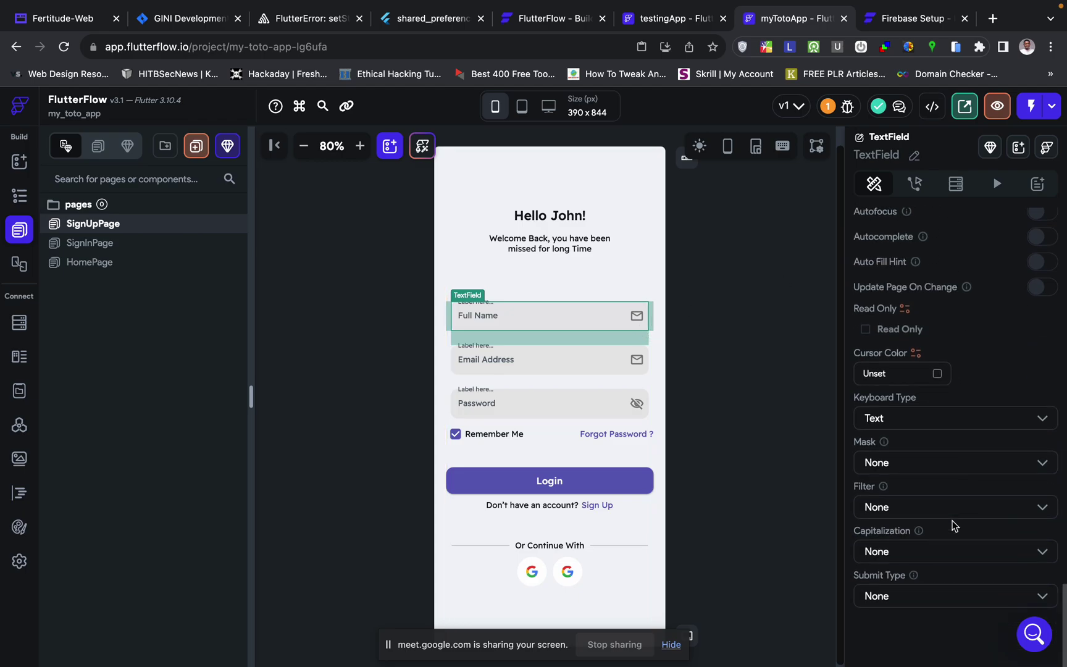
{"action": "scroll", "coordinate": [954, 525], "scroll_direction": "up", "scroll_amount": 15}
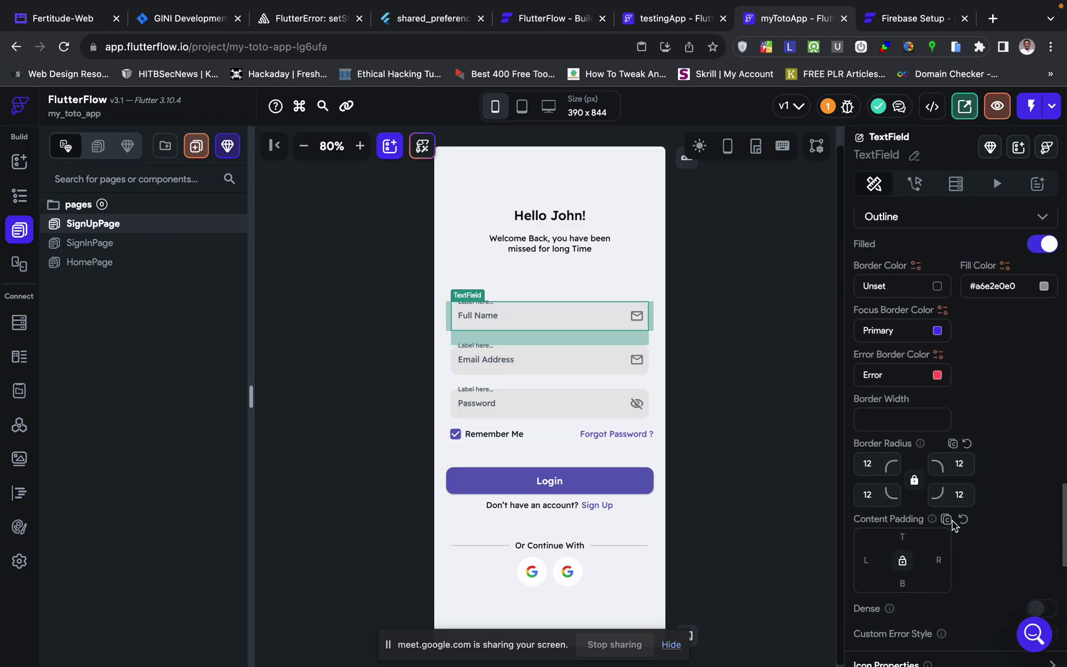
{"action": "scroll", "coordinate": [954, 525], "scroll_direction": "up", "scroll_amount": 4}
{"action": "scroll", "coordinate": [954, 525], "scroll_direction": "down", "scroll_amount": 16}
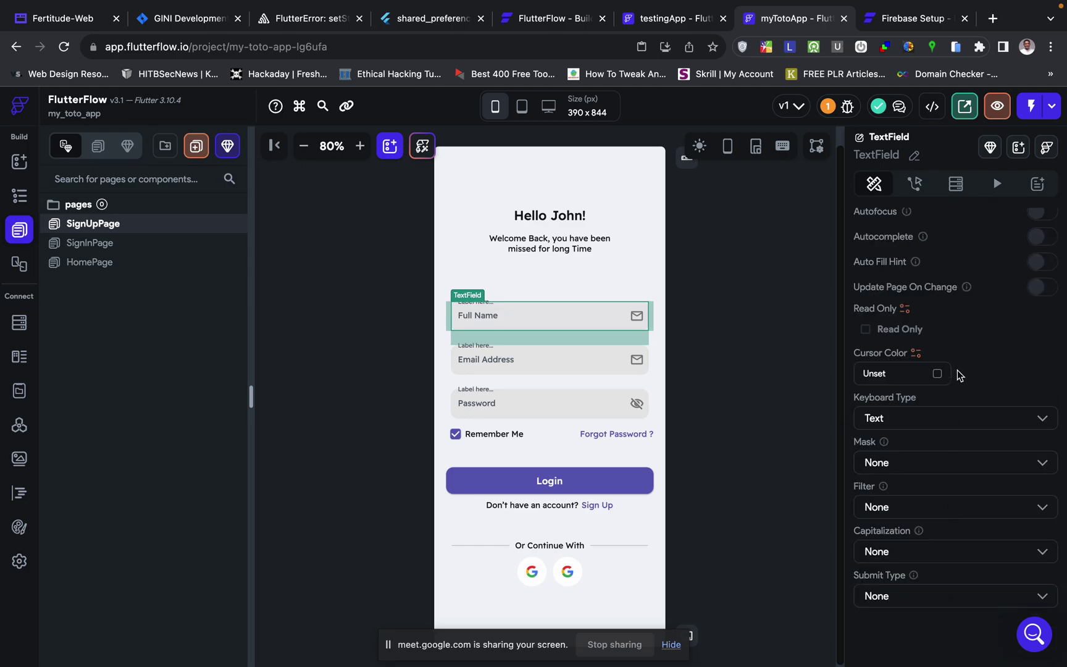
{"action": "scroll", "coordinate": [944, 565], "scroll_direction": "up", "scroll_amount": 1}
{"action": "scroll", "coordinate": [944, 567], "scroll_direction": "up", "scroll_amount": 12}
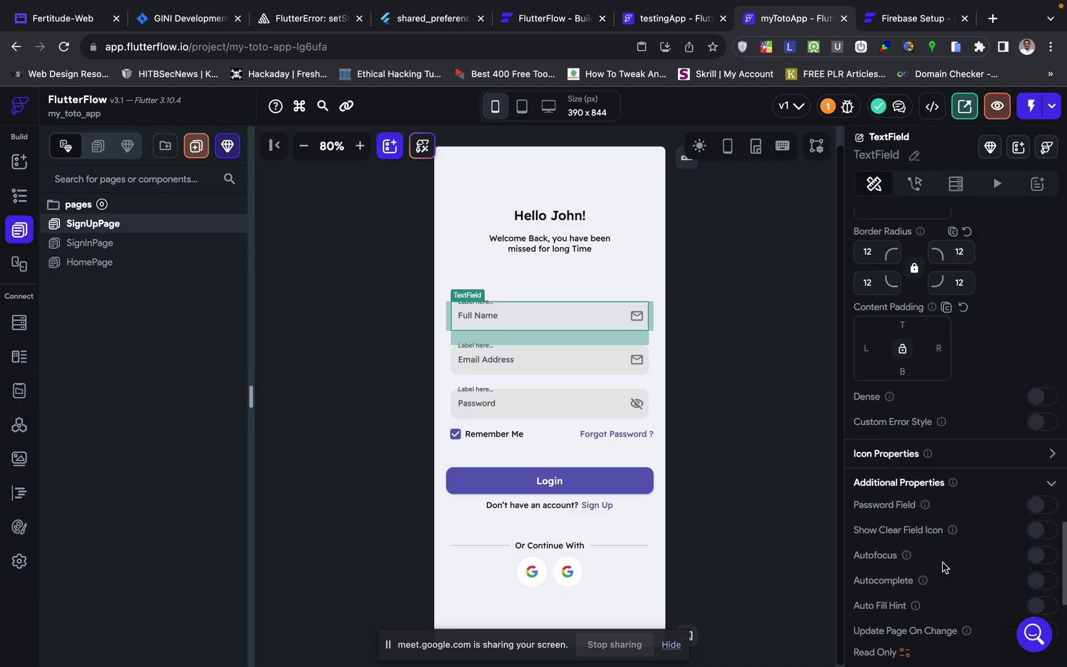
{"action": "scroll", "coordinate": [942, 562], "scroll_direction": "down", "scroll_amount": 2}
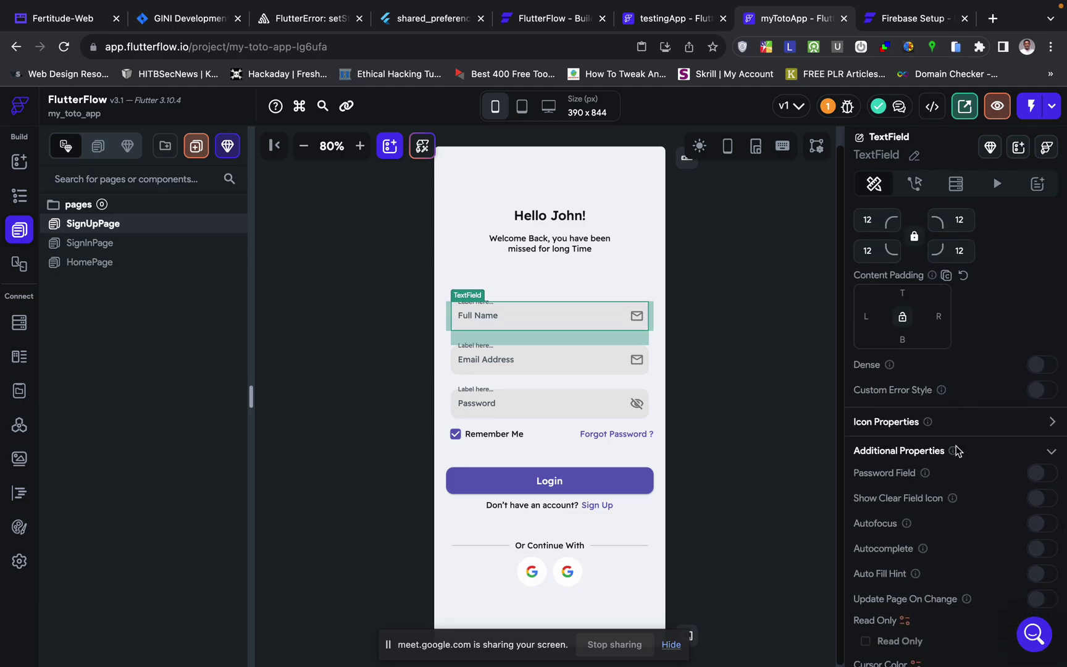
{"action": "scroll", "coordinate": [971, 462], "scroll_direction": "up", "scroll_amount": 3}
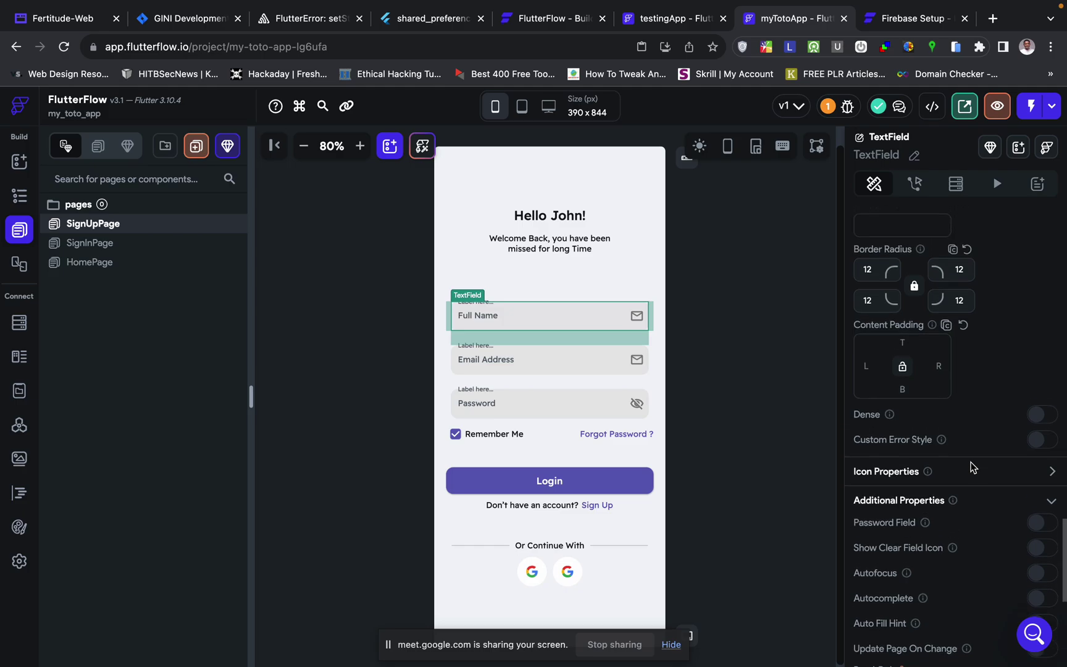
{"action": "scroll", "coordinate": [971, 467], "scroll_direction": "up", "scroll_amount": 10}
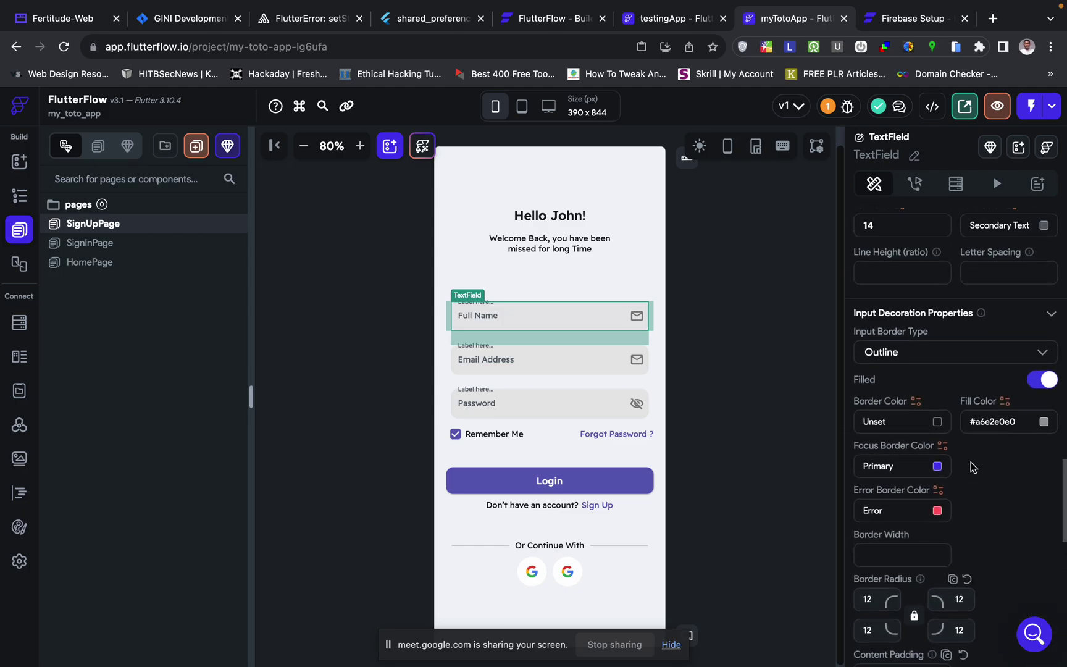
{"action": "scroll", "coordinate": [972, 467], "scroll_direction": "down", "scroll_amount": 20}
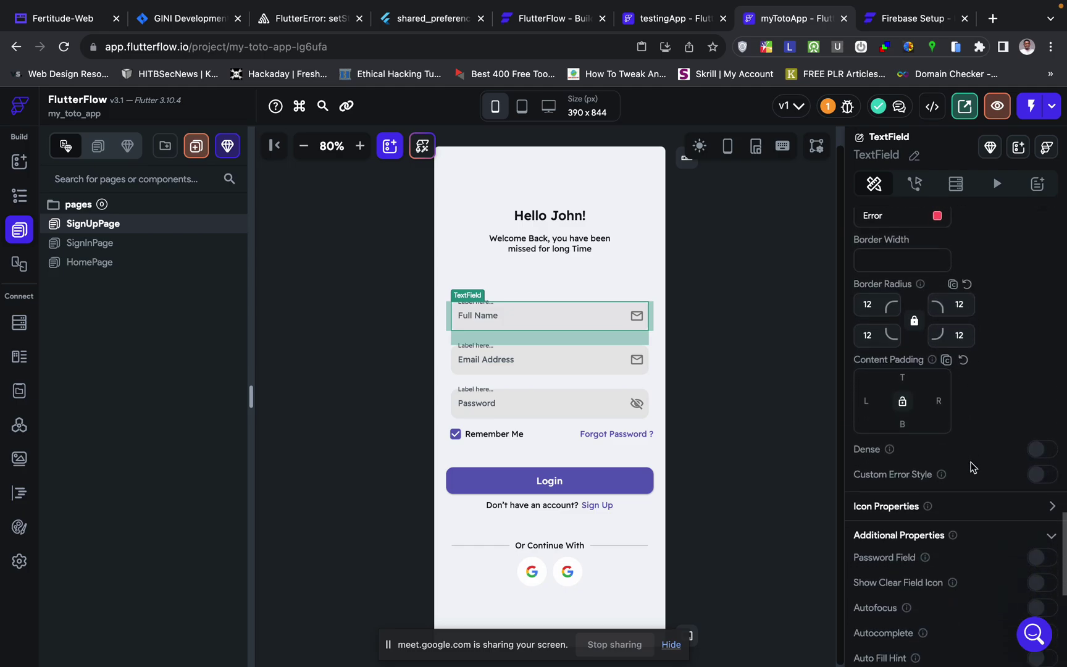
{"action": "scroll", "coordinate": [974, 467], "scroll_direction": "down", "scroll_amount": 3}
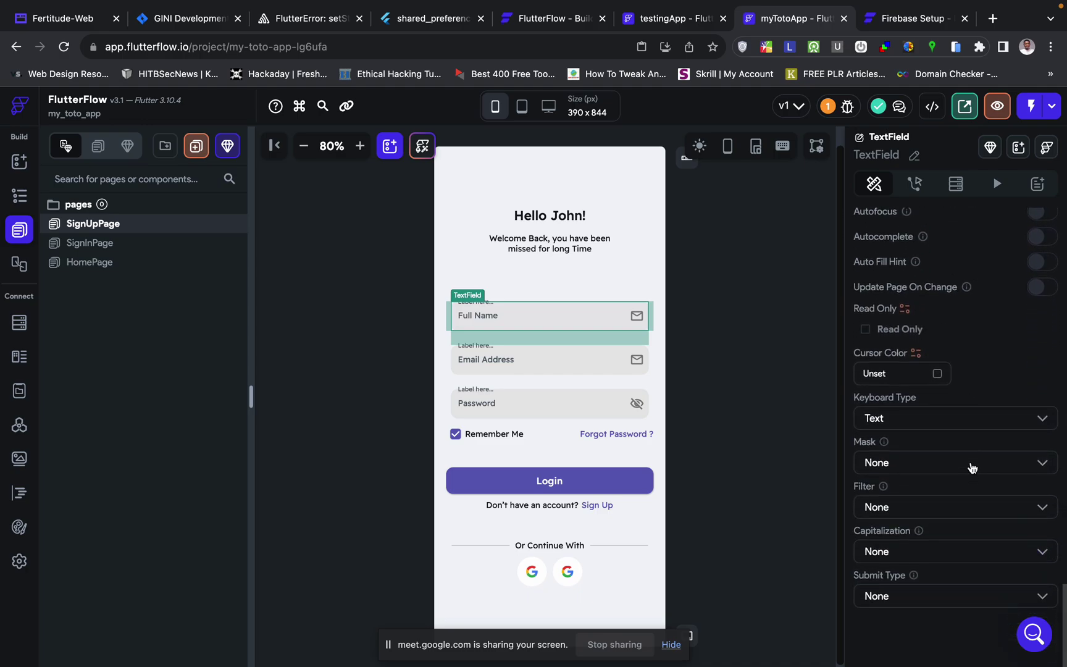
{"action": "scroll", "coordinate": [999, 413], "scroll_direction": "up", "scroll_amount": 1}
{"action": "scroll", "coordinate": [998, 413], "scroll_direction": "up", "scroll_amount": 2}
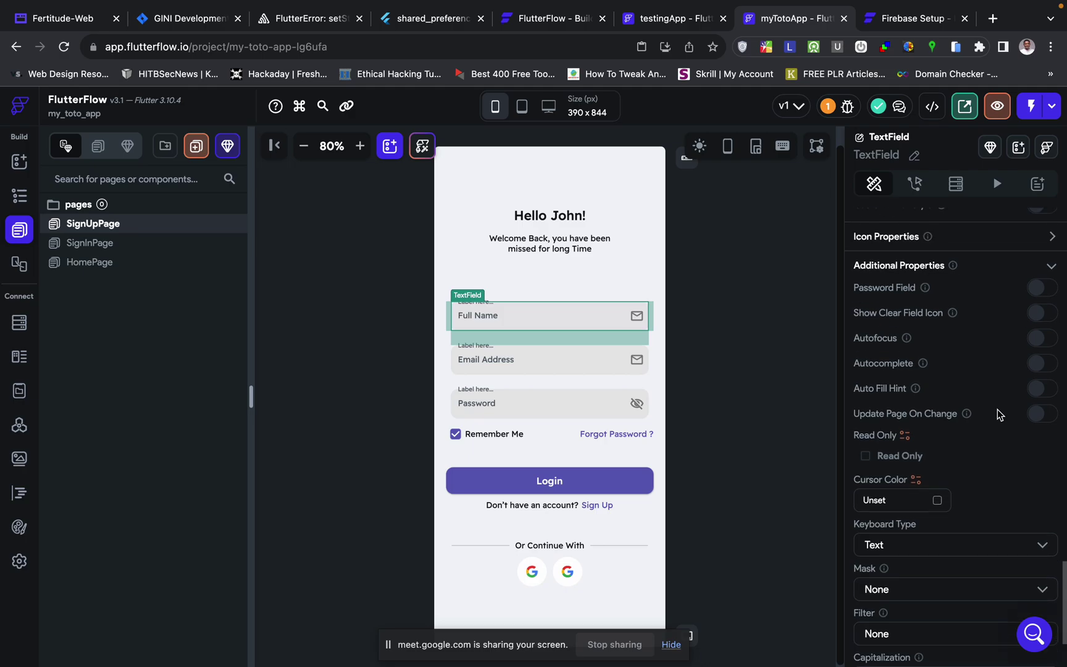
{"action": "scroll", "coordinate": [997, 409], "scroll_direction": "up", "scroll_amount": 2}
- Replace the Full Name field's trailing mail icon with the Material 'person' icon
{"action": "left_click", "coordinate": [1051, 297]}
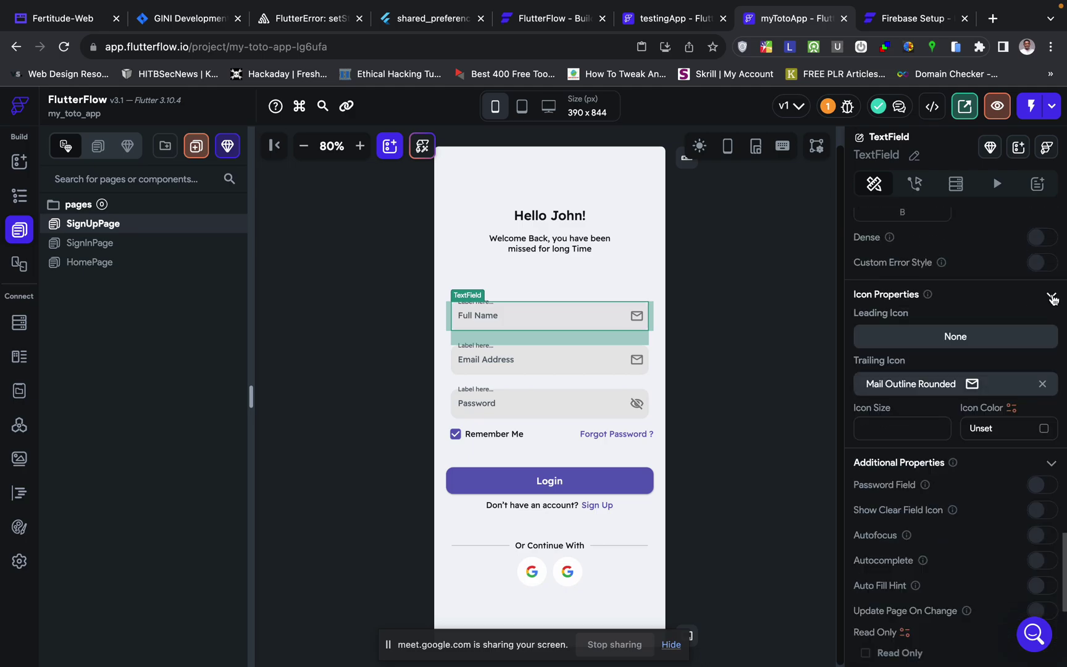
{"action": "left_click", "coordinate": [971, 390]}
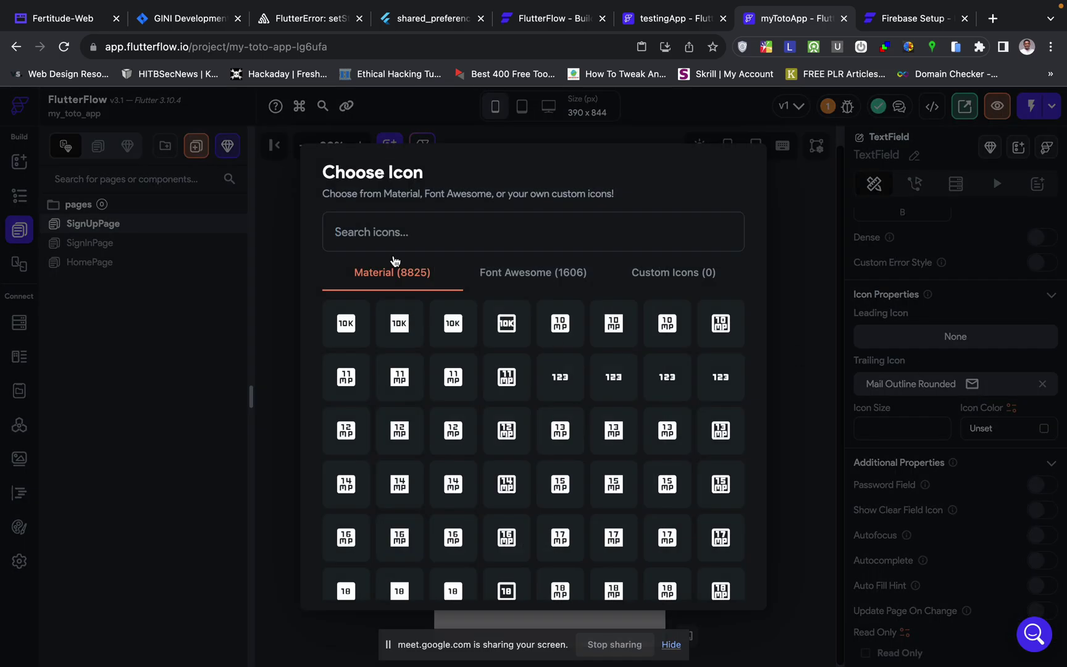
{"action": "type", "text": "person"}
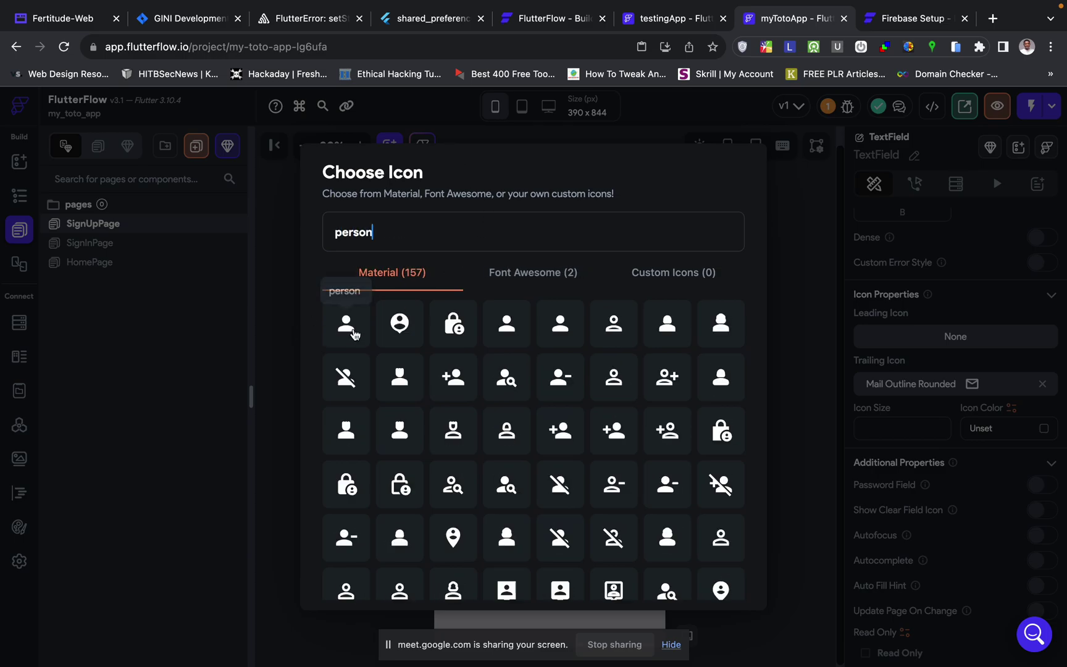
{"action": "left_click", "coordinate": [354, 333]}
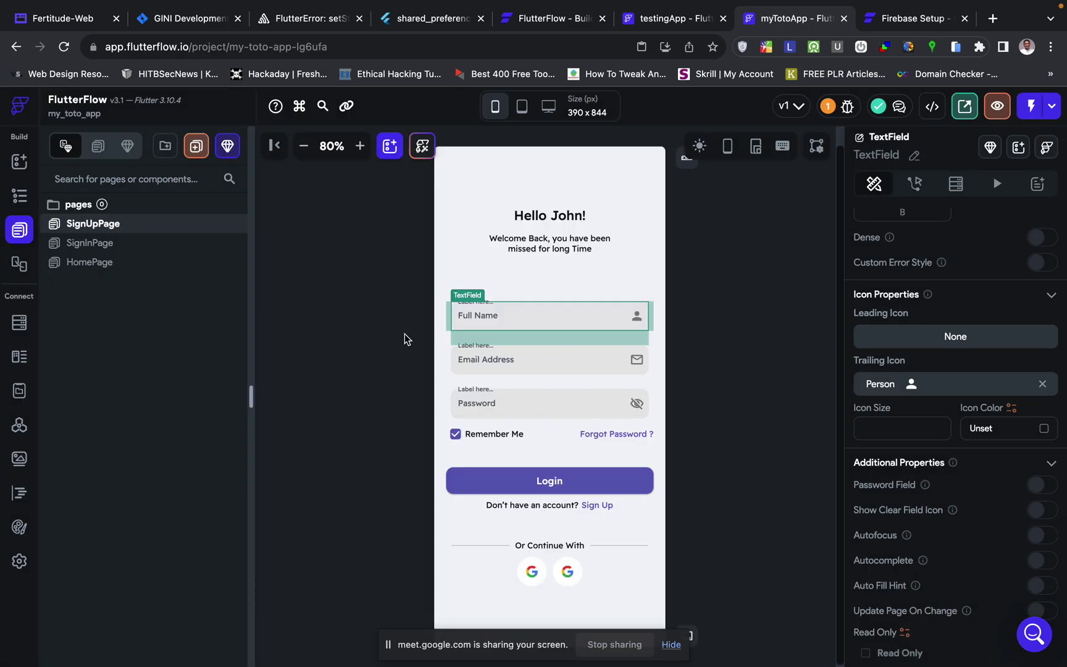
{"action": "left_click", "coordinate": [536, 290]}
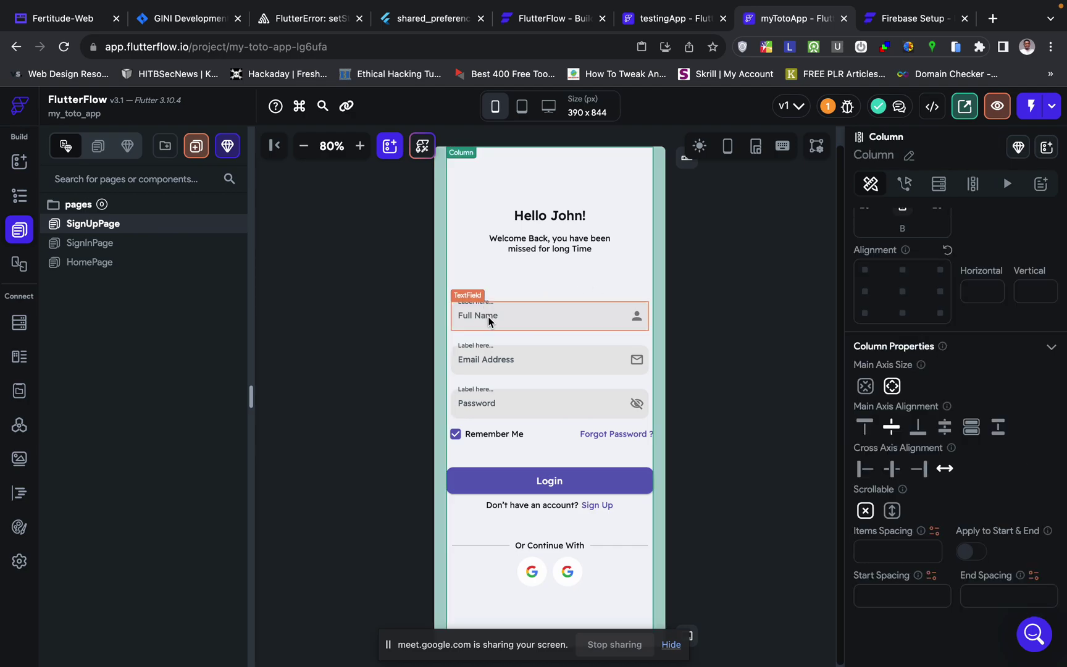
- Relabel the SignUpPage's purple Login button to 'Sign Up'
{"action": "left_click", "coordinate": [514, 355]}
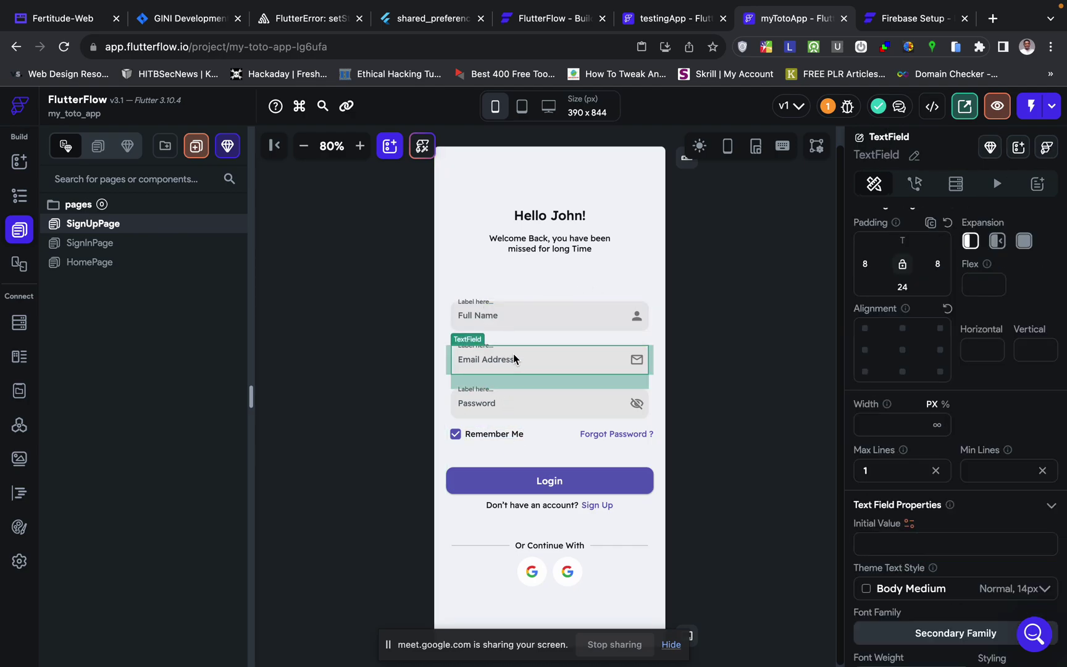
{"action": "left_click", "coordinate": [526, 411]}
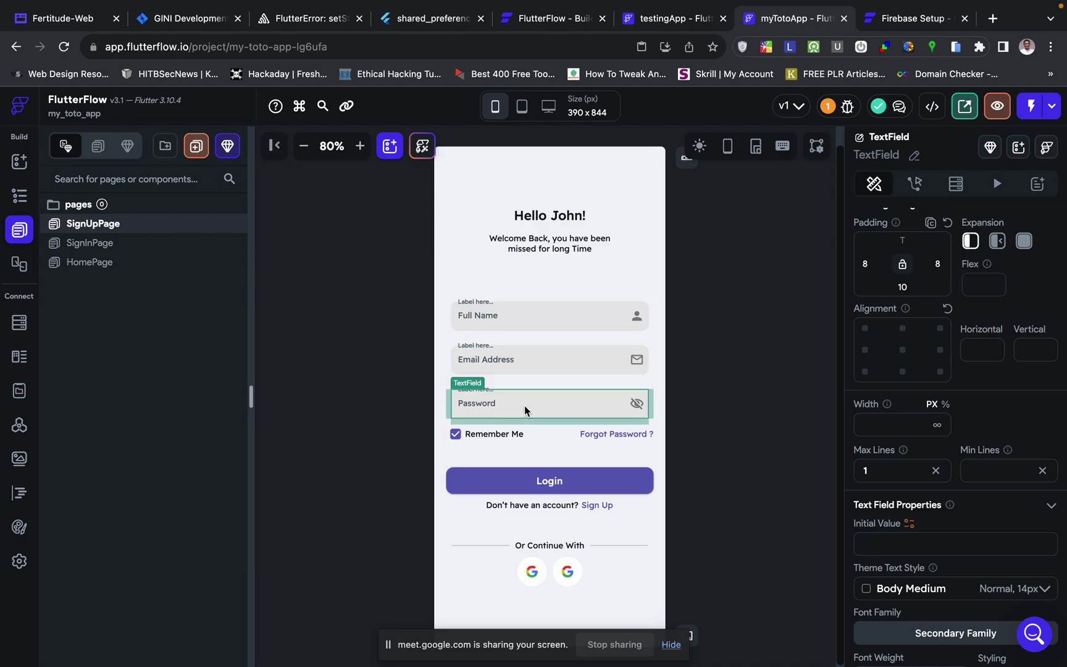
{"action": "left_click", "coordinate": [542, 487]}
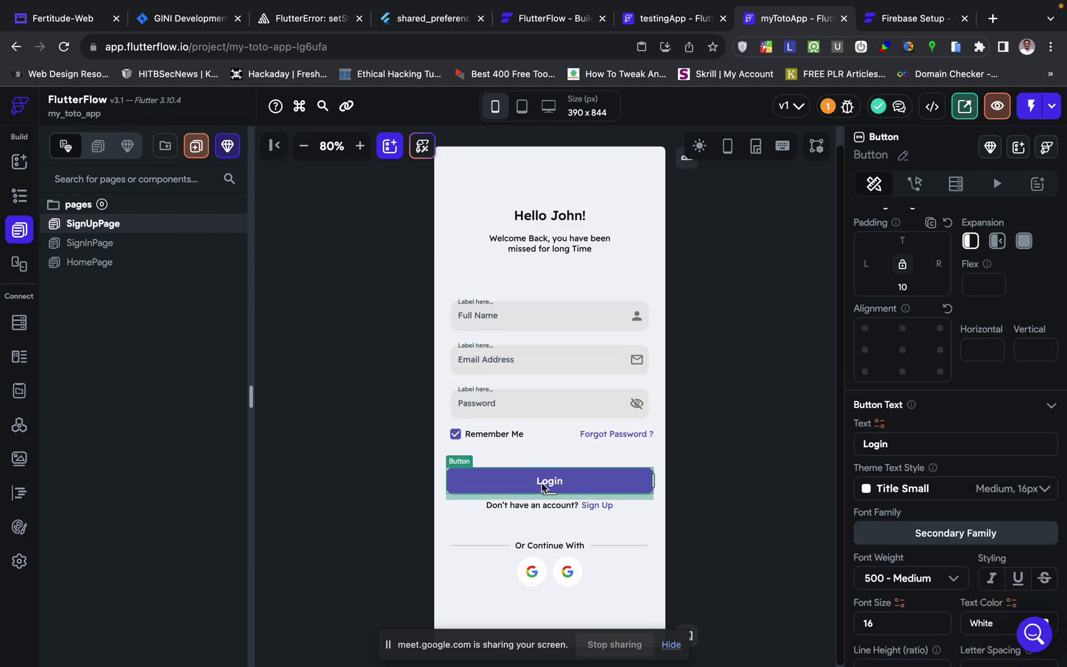
{"action": "scroll", "coordinate": [914, 409], "scroll_direction": "down", "scroll_amount": 1}
{"action": "left_click", "coordinate": [897, 422]}
{"action": "double_click", "coordinate": [898, 422]}
{"action": "type", "text": "Sign"}
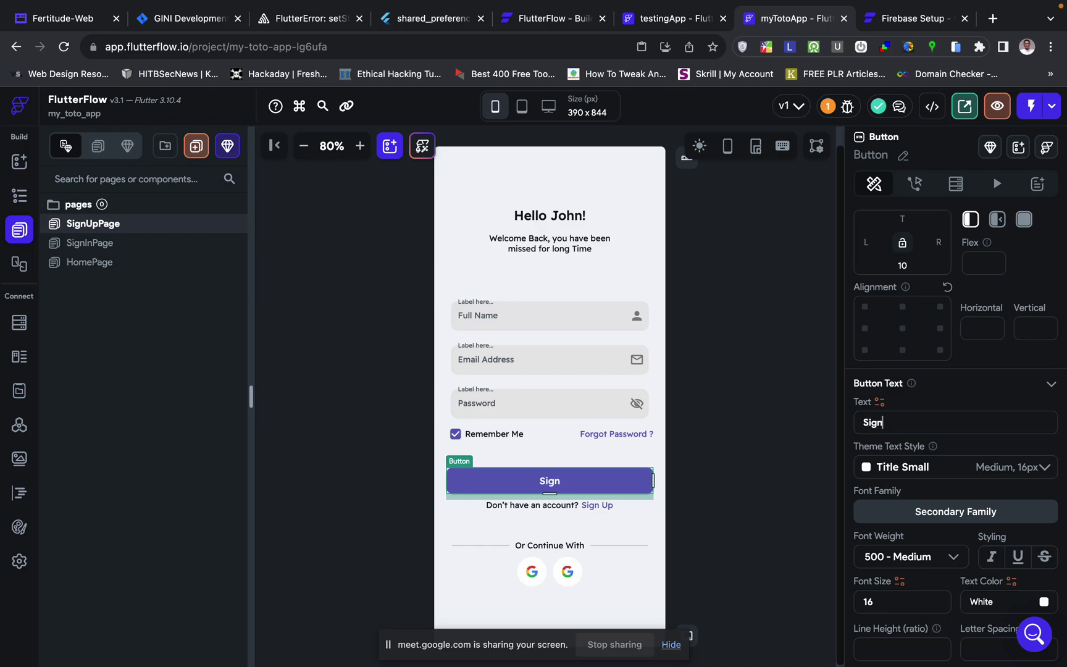
{"action": "type", "text": "Up"}
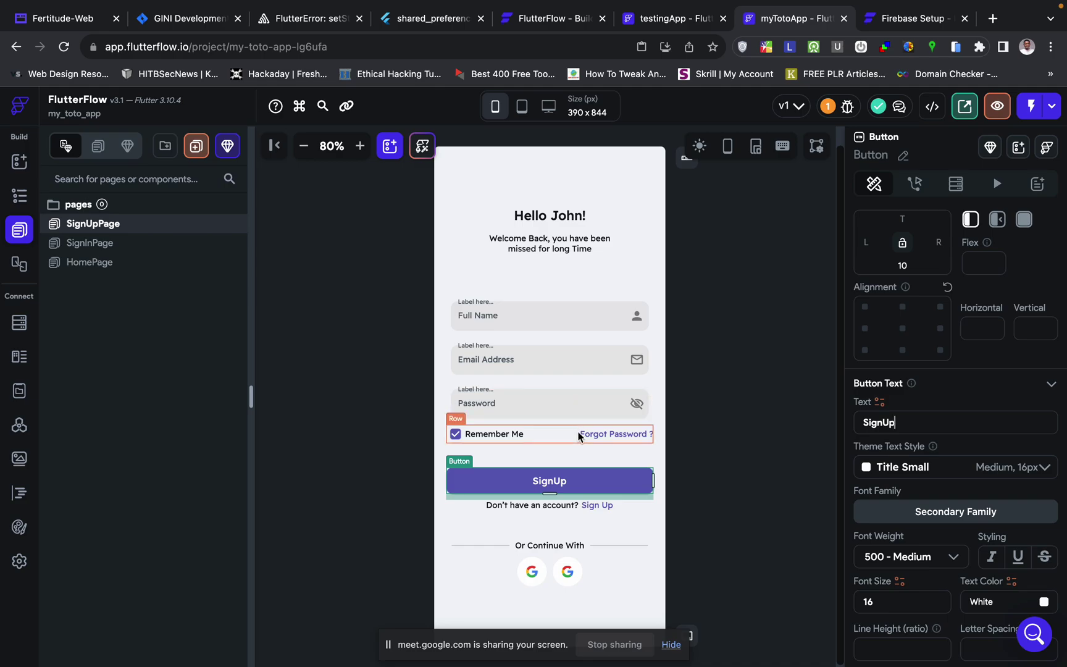
{"action": "left_click", "coordinate": [885, 423]}
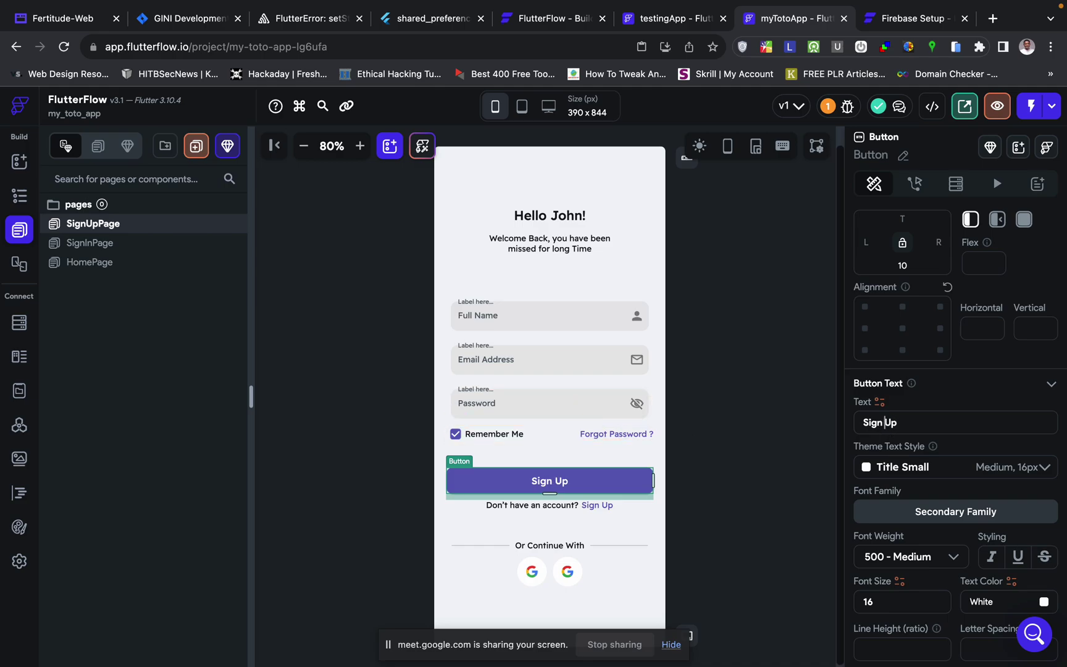
{"action": "left_click", "coordinate": [547, 407]}
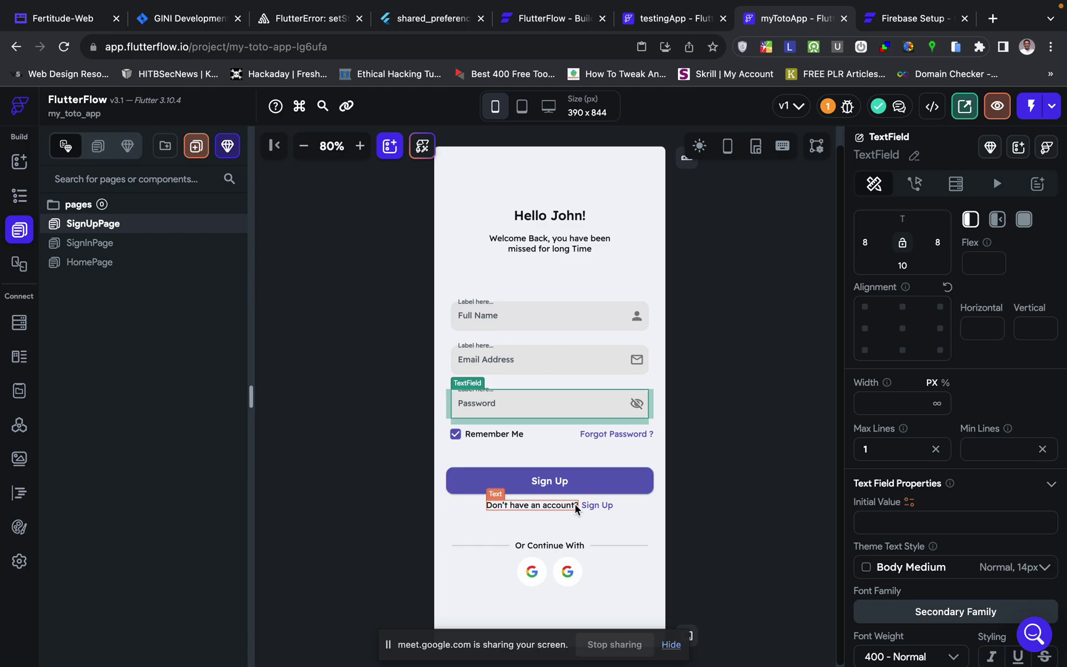
{"action": "left_click", "coordinate": [620, 510]}
- Delete the 'Don't have an account? Sign Up' row from SignUpPage
{"action": "key", "text": "Delete"}
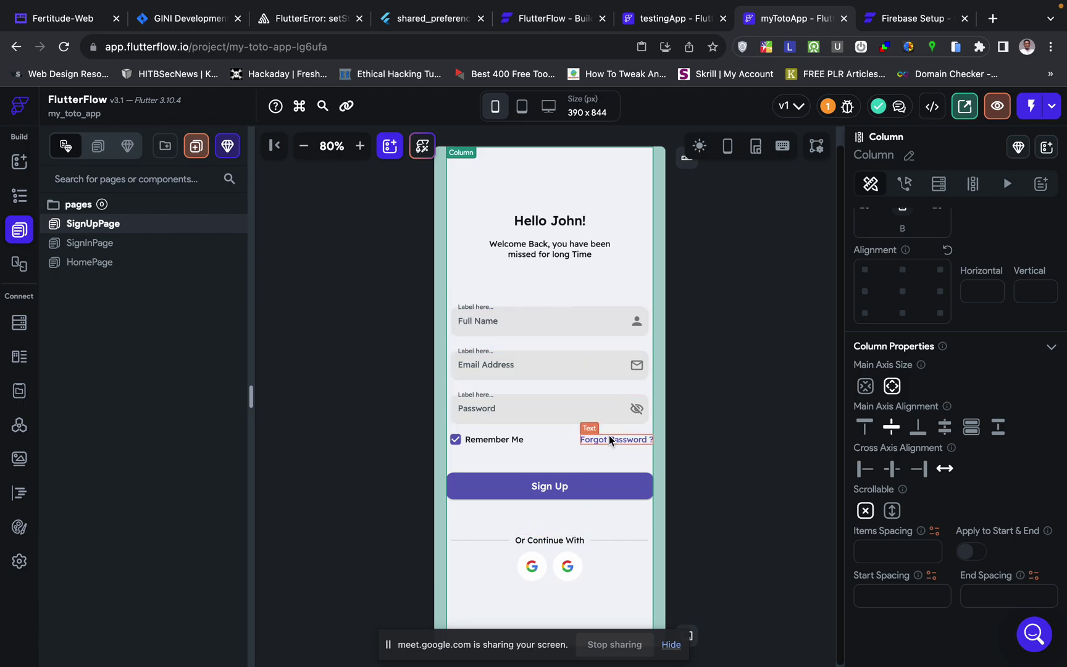
{"action": "left_click", "coordinate": [771, 264]}
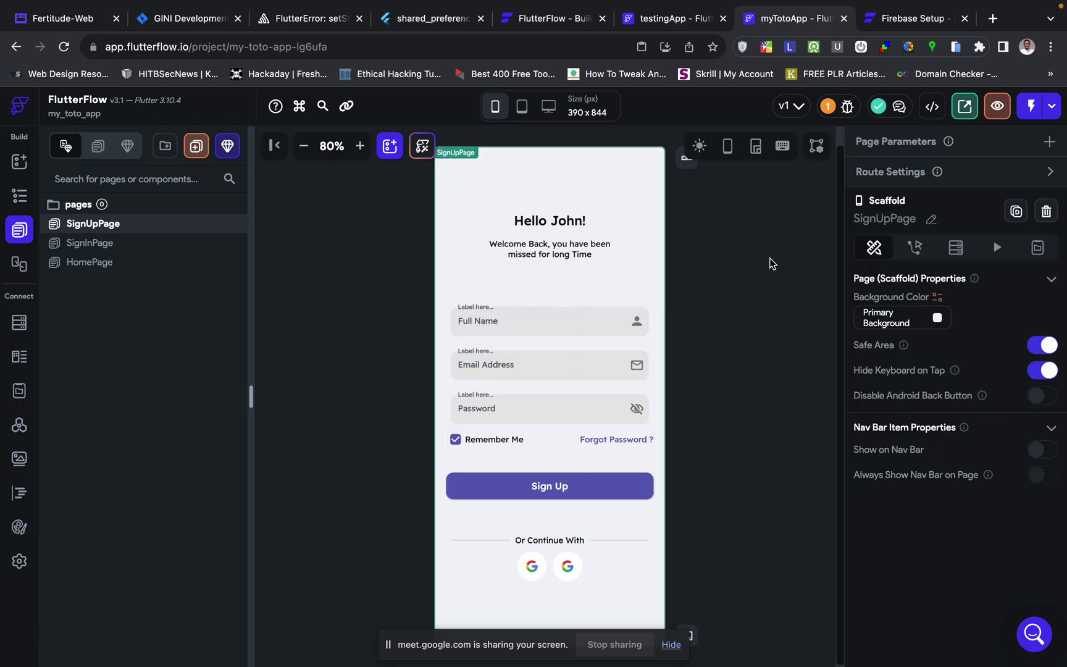
{"action": "left_click", "coordinate": [569, 220]}
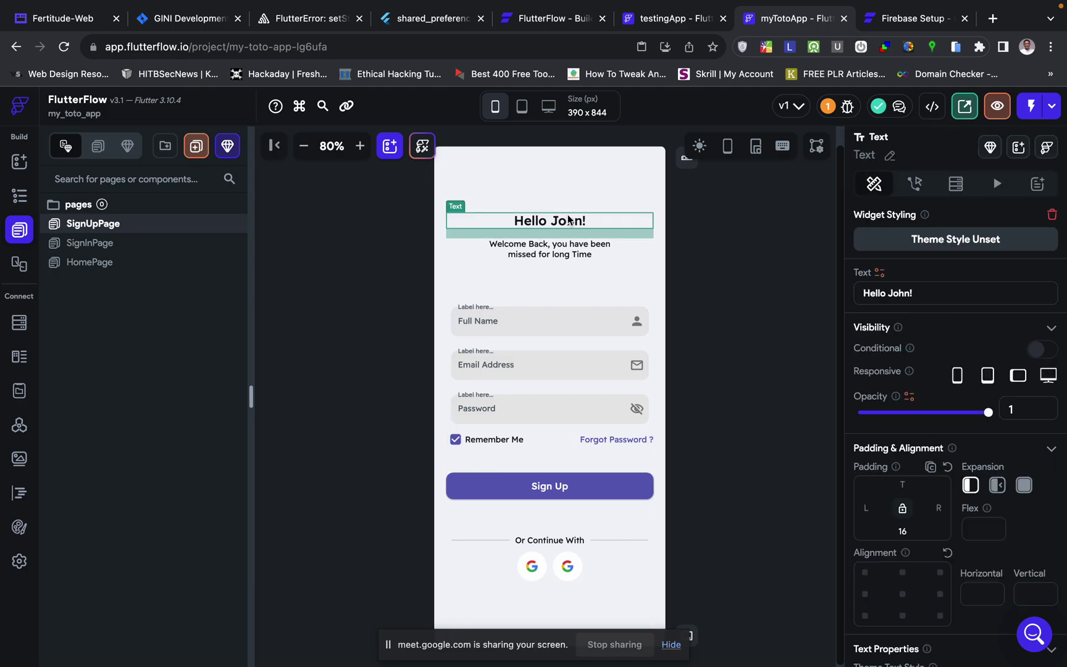
{"action": "left_click", "coordinate": [727, 334]}
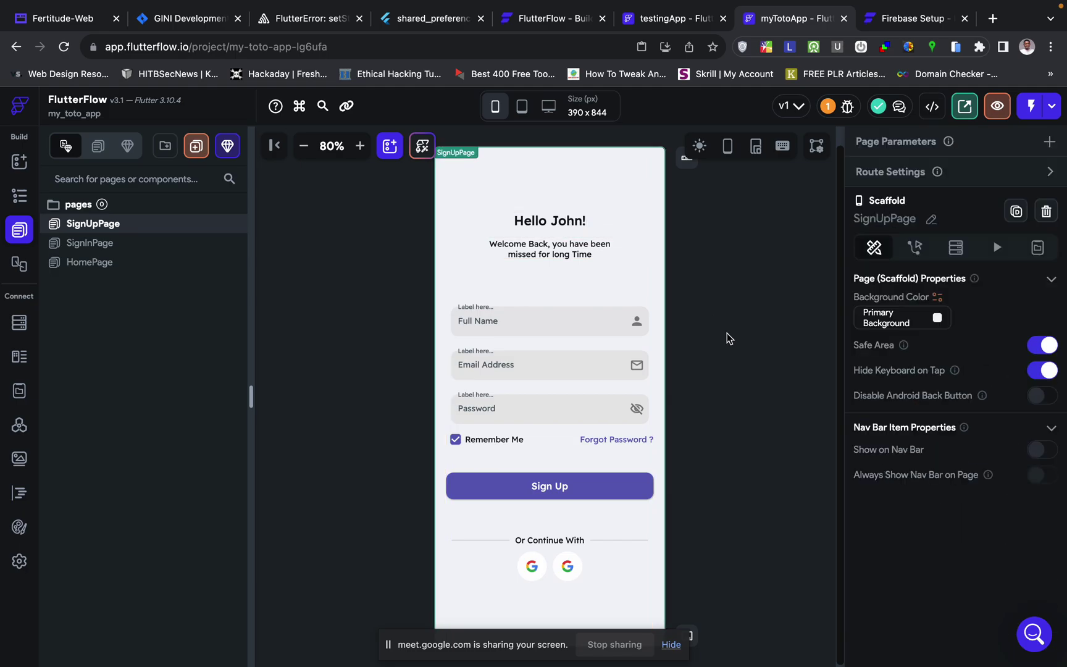
- Review the Email Address, Password and Sign Up widgets, then switch to SignInPage
{"action": "left_click", "coordinate": [548, 369]}
{"action": "left_click", "coordinate": [548, 404]}
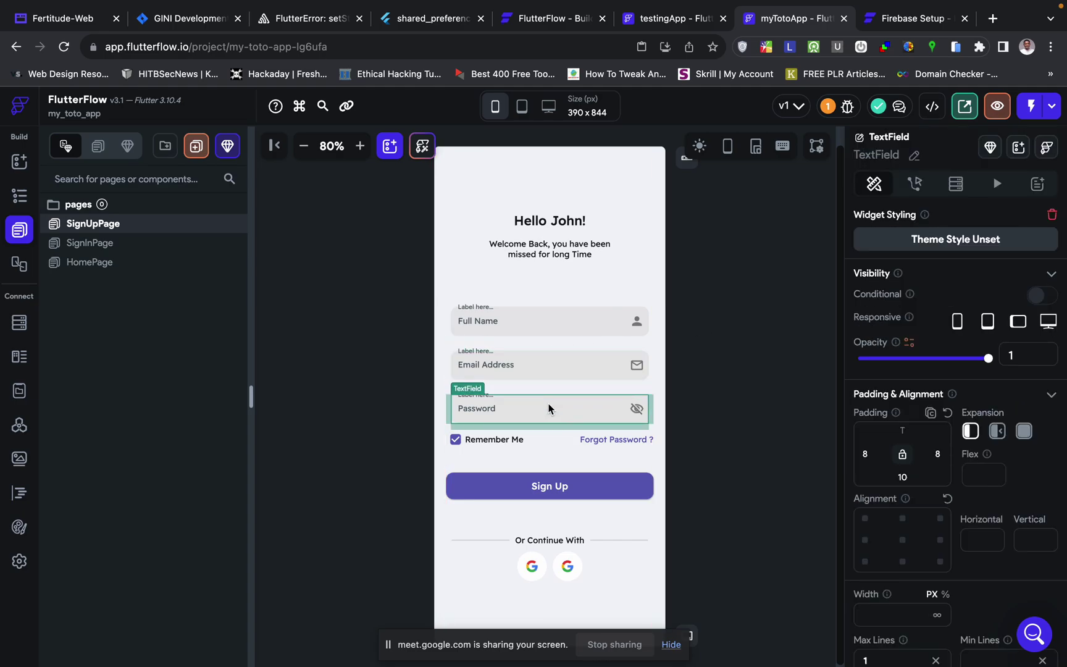
{"action": "left_click", "coordinate": [715, 261]}
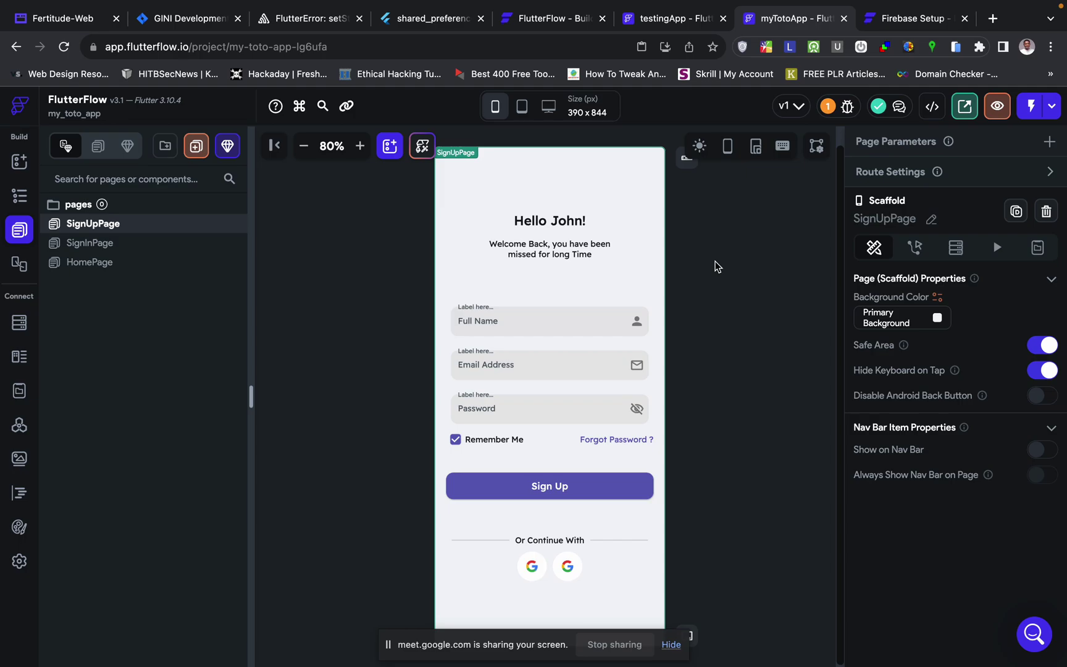
{"action": "left_click", "coordinate": [598, 483]}
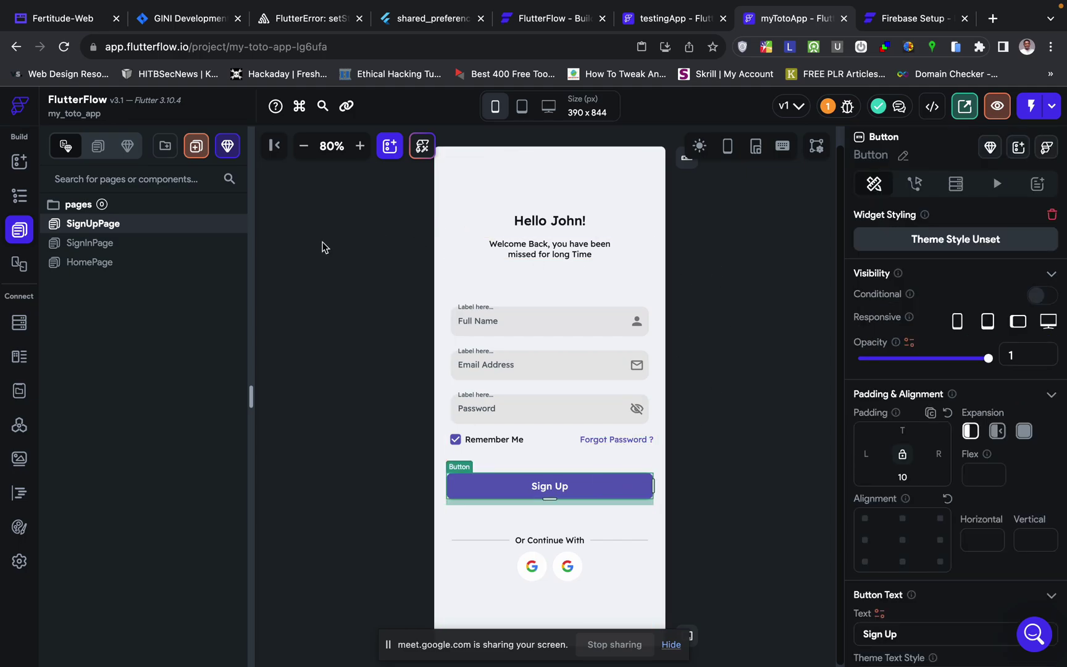
{"action": "left_click", "coordinate": [91, 243]}
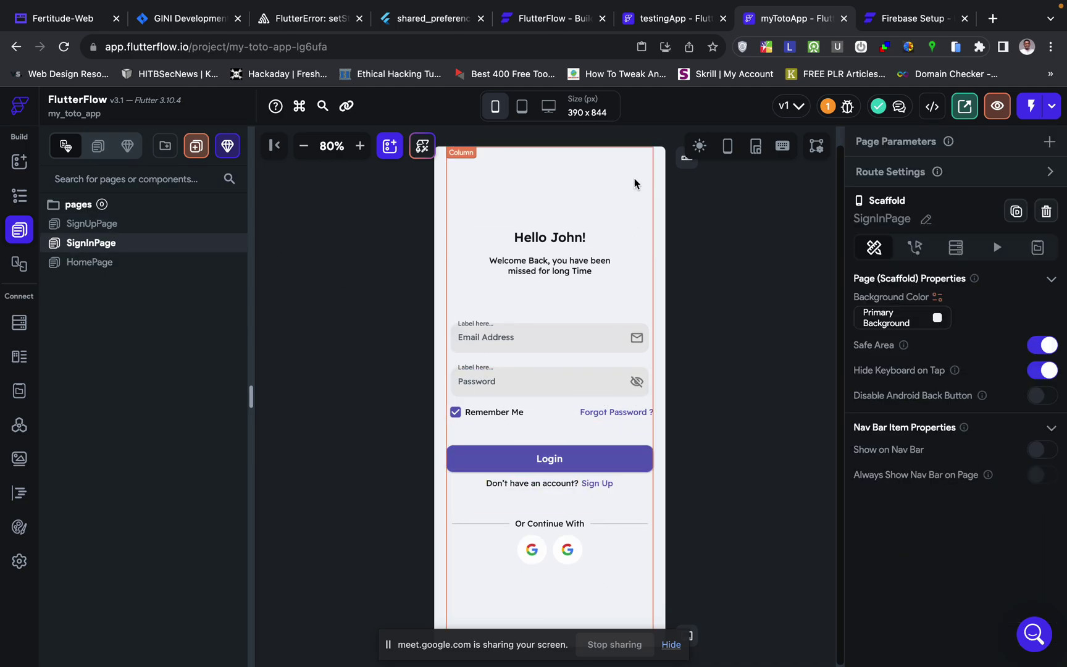
- Give SignInPage's Sign Up text an On Tap action navigating to SignUpPage
{"action": "left_click", "coordinate": [599, 485]}
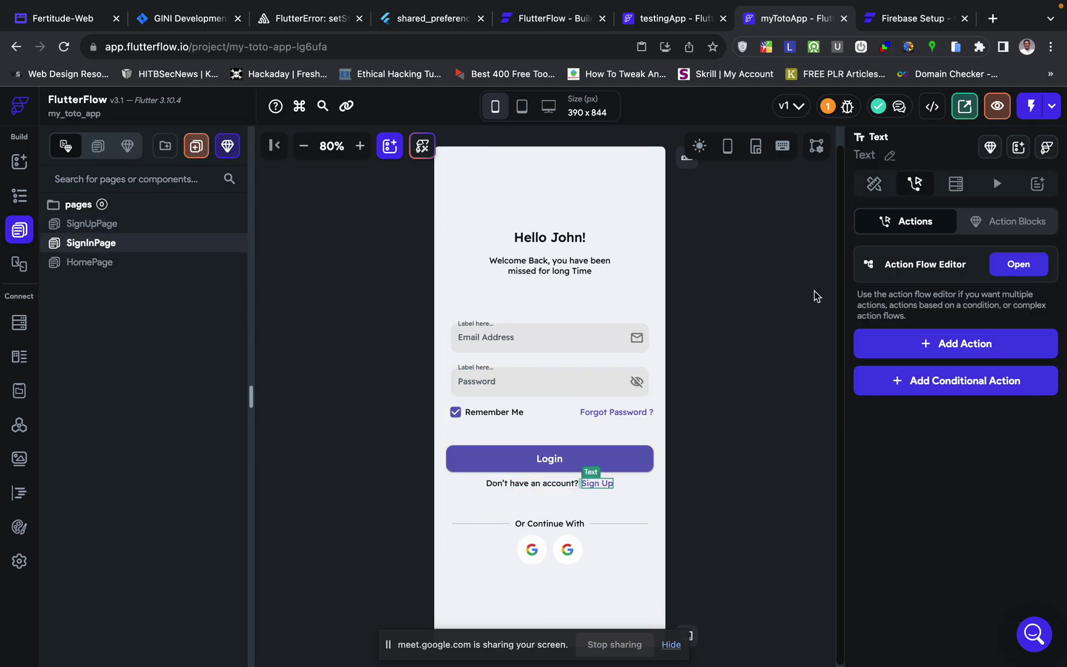
{"action": "left_click", "coordinate": [953, 345]}
{"action": "type", "text": "na"}
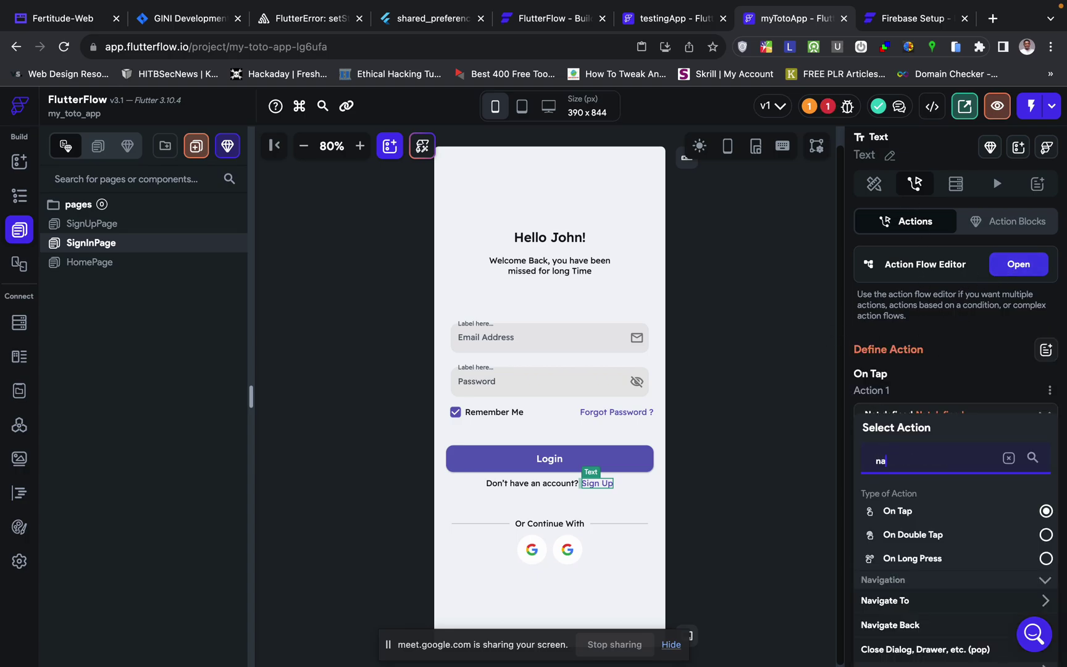
{"action": "type", "text": "gi"}
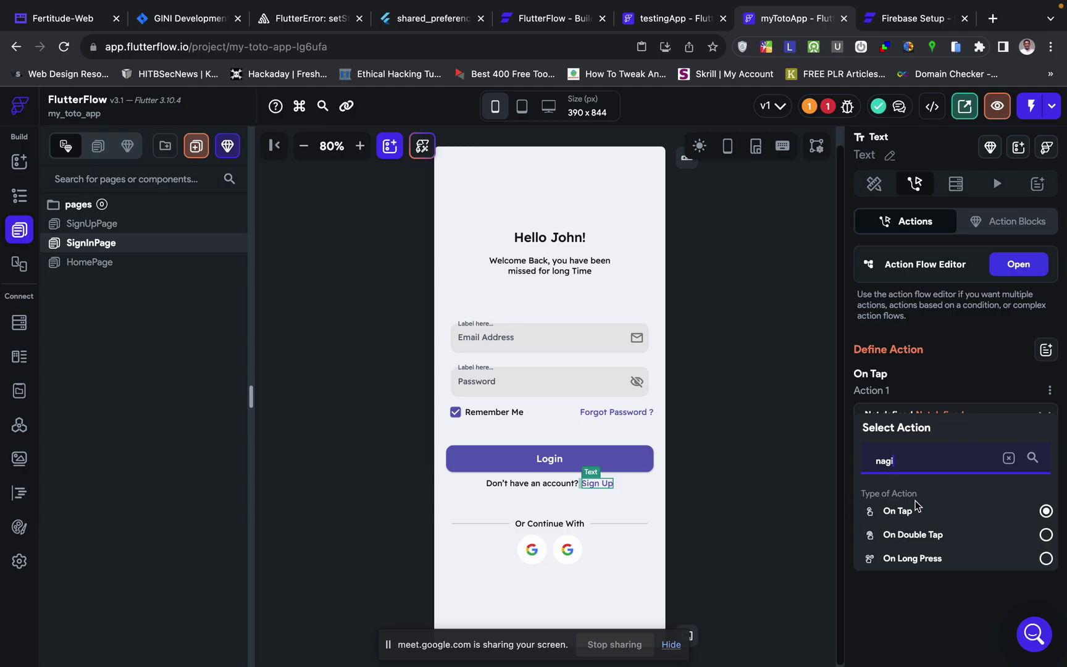
{"action": "key", "text": "BackSpace"}
{"action": "key", "text": "BackSpace"}
{"action": "key", "text": "BackSpace"}
{"action": "key", "text": "BackSpace"}
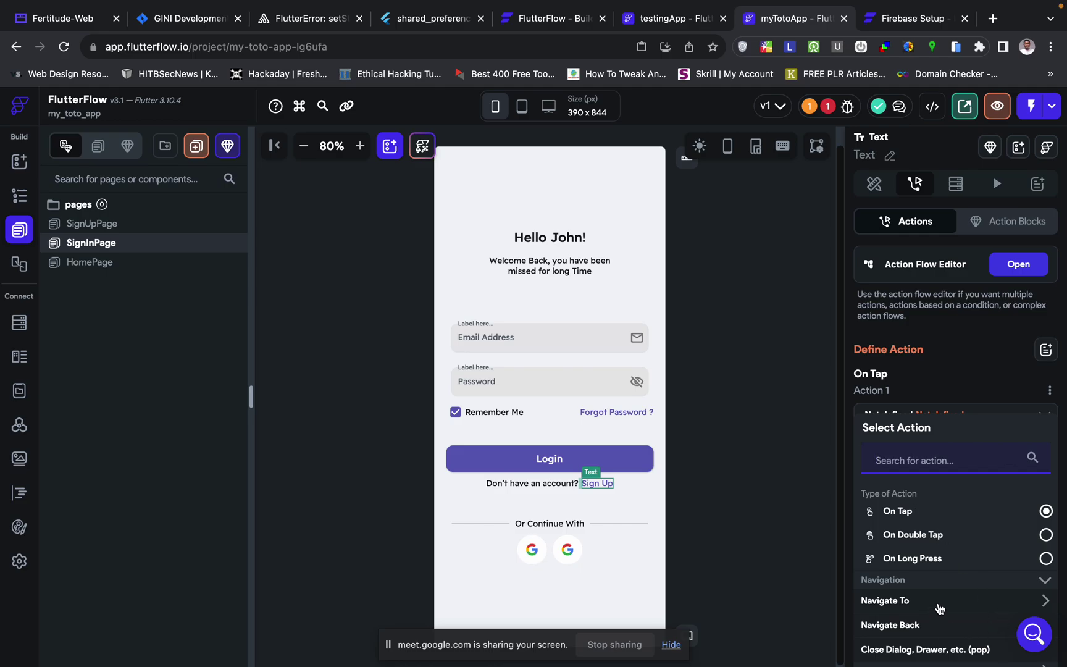
{"action": "left_click", "coordinate": [941, 608]}
{"action": "scroll", "coordinate": [941, 608], "scroll_direction": "down", "scroll_amount": 4}
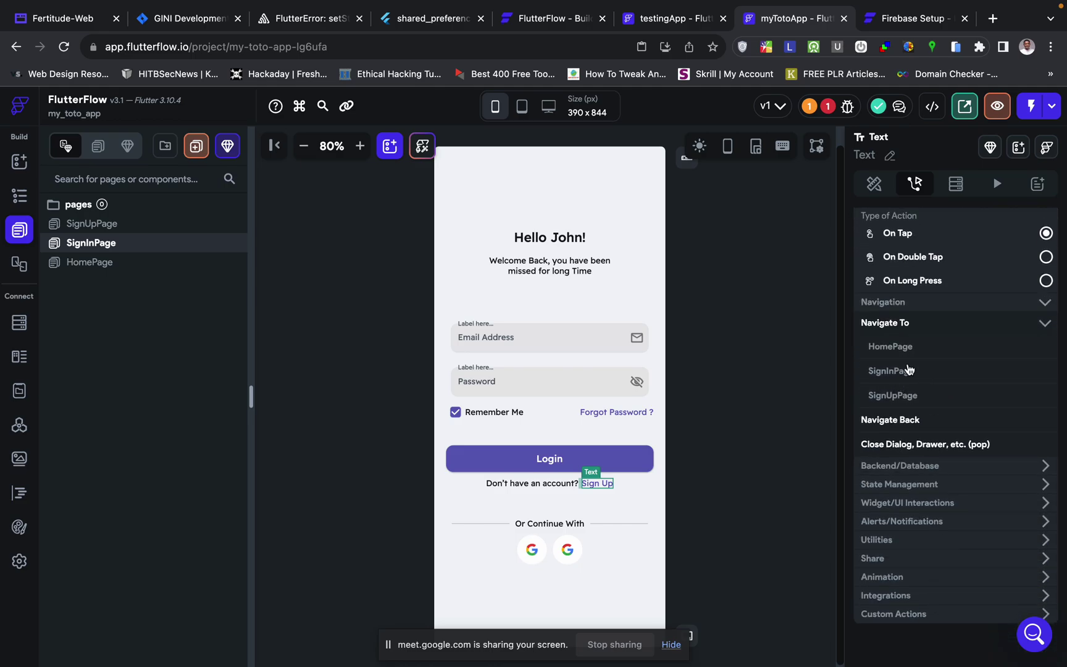
{"action": "left_click", "coordinate": [905, 396]}
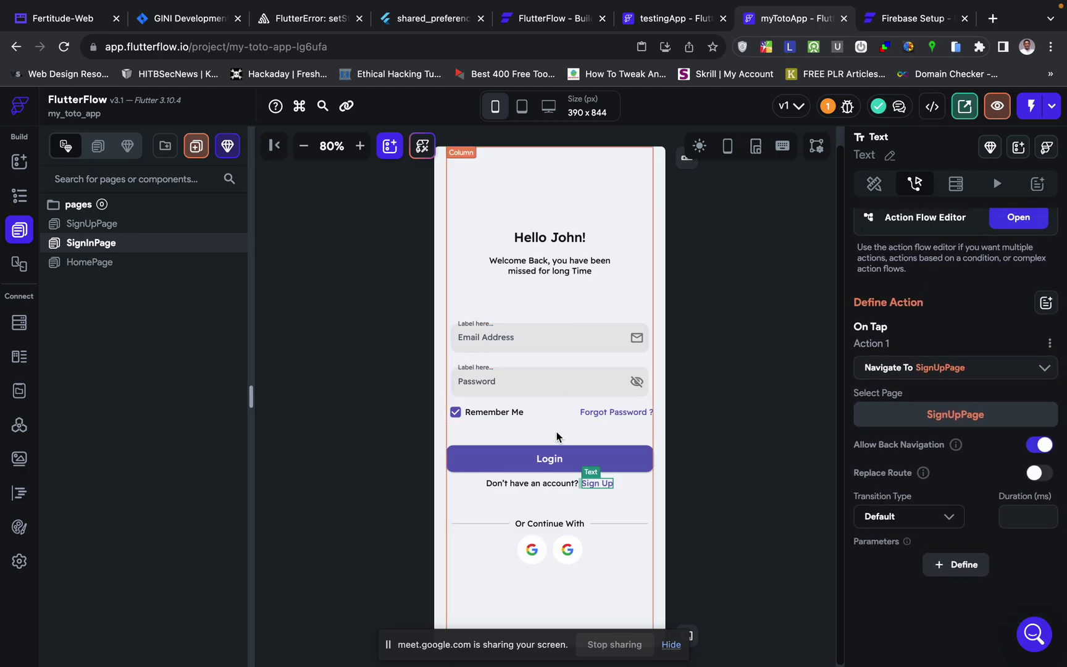
- On SignUpPage, add an empty, undefined On Tap action to the Sign Up button
{"action": "left_click", "coordinate": [102, 224]}
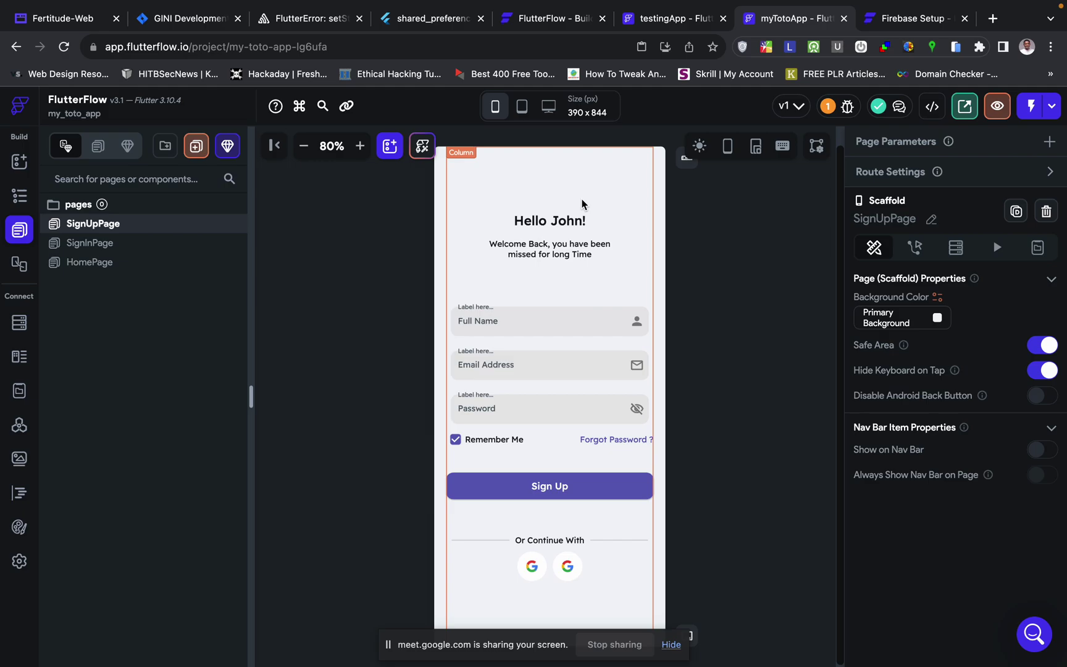
{"action": "left_click", "coordinate": [578, 490]}
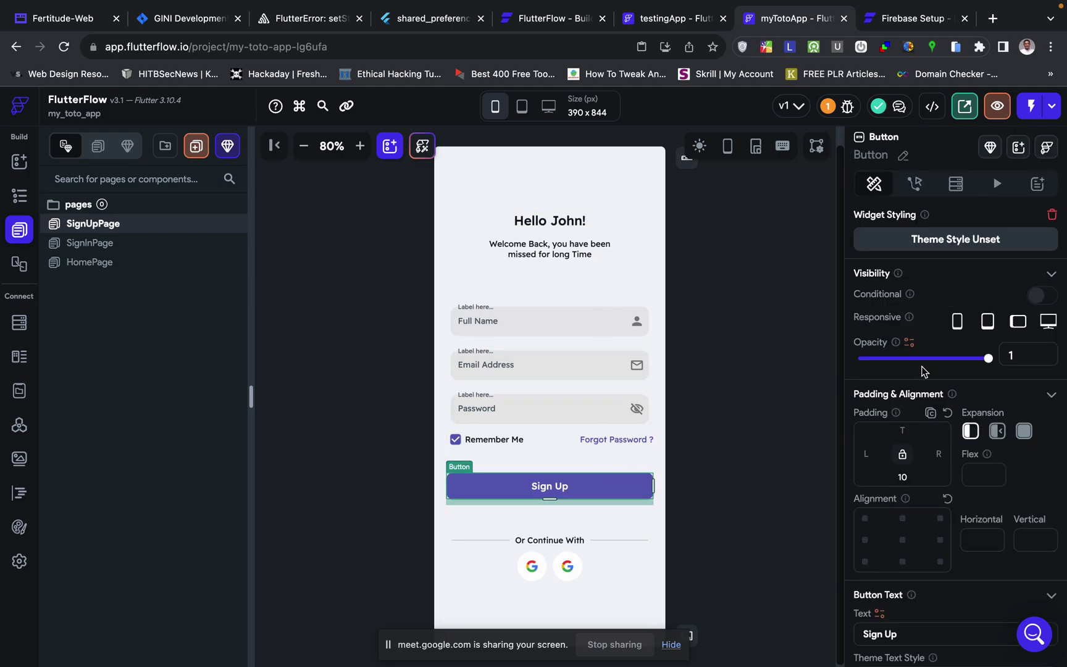
{"action": "left_click", "coordinate": [917, 188]}
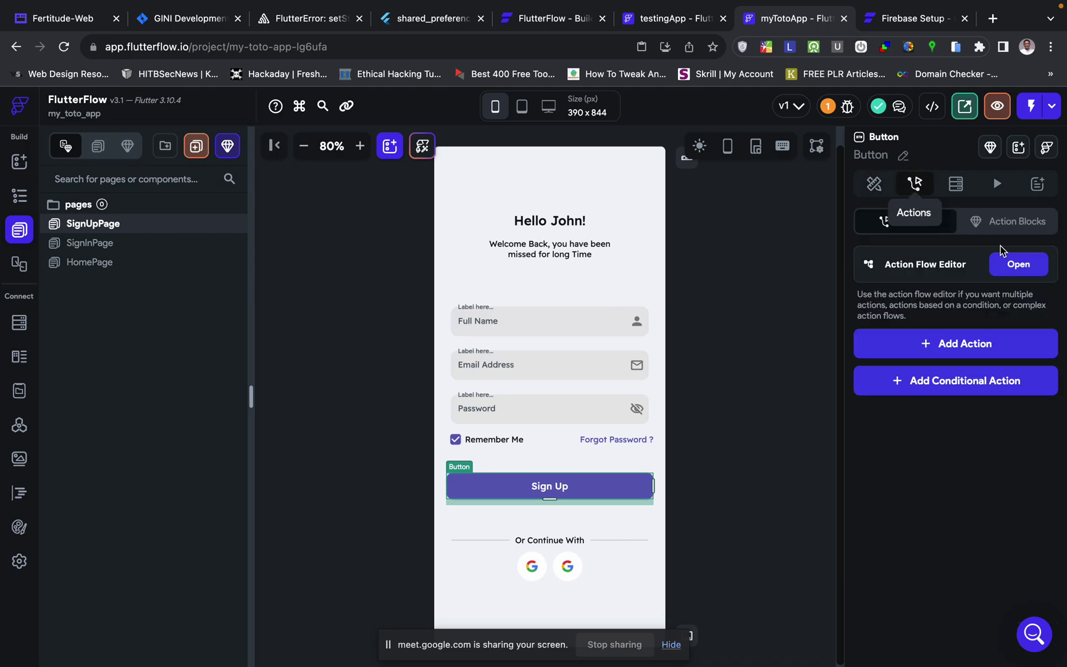
{"action": "left_click", "coordinate": [1013, 263]}
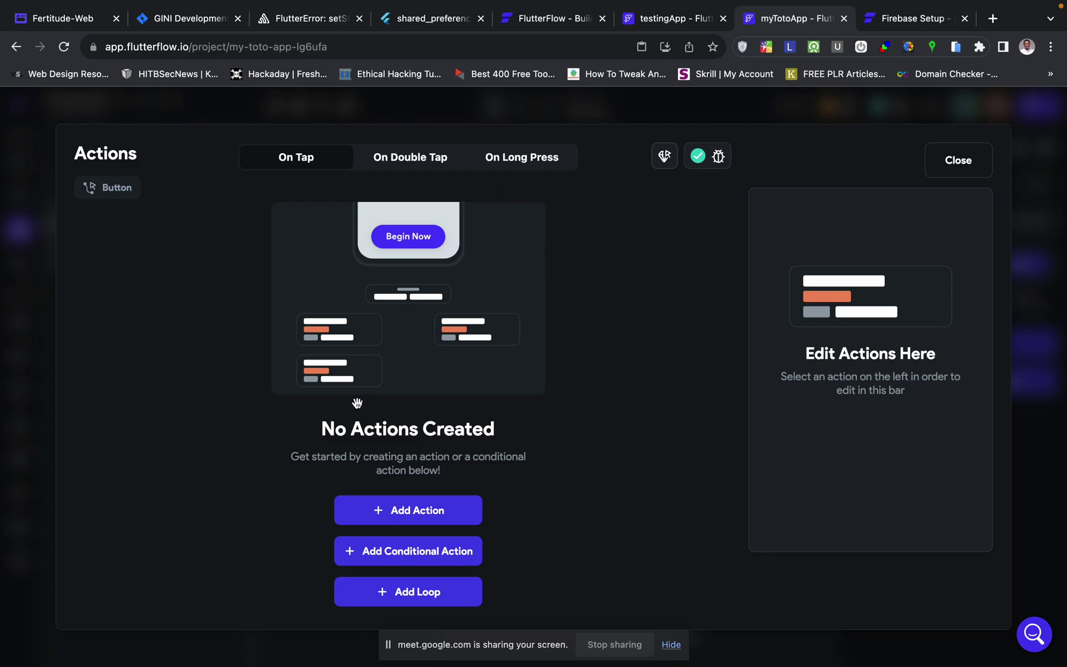
{"action": "left_click", "coordinate": [430, 513]}
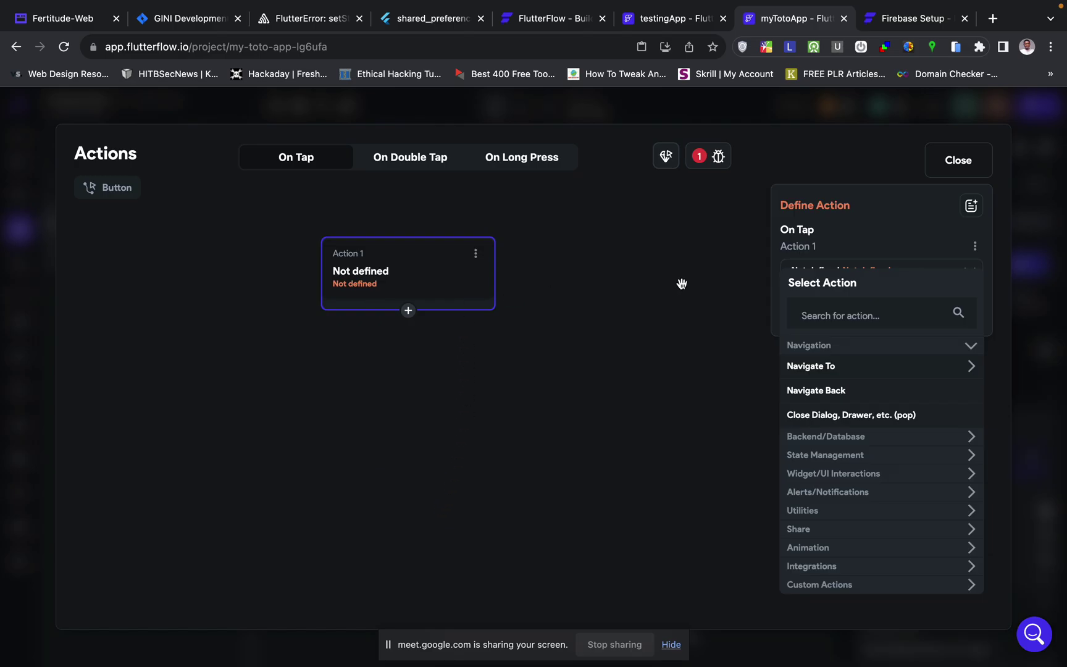
{"action": "left_click", "coordinate": [1037, 236]}
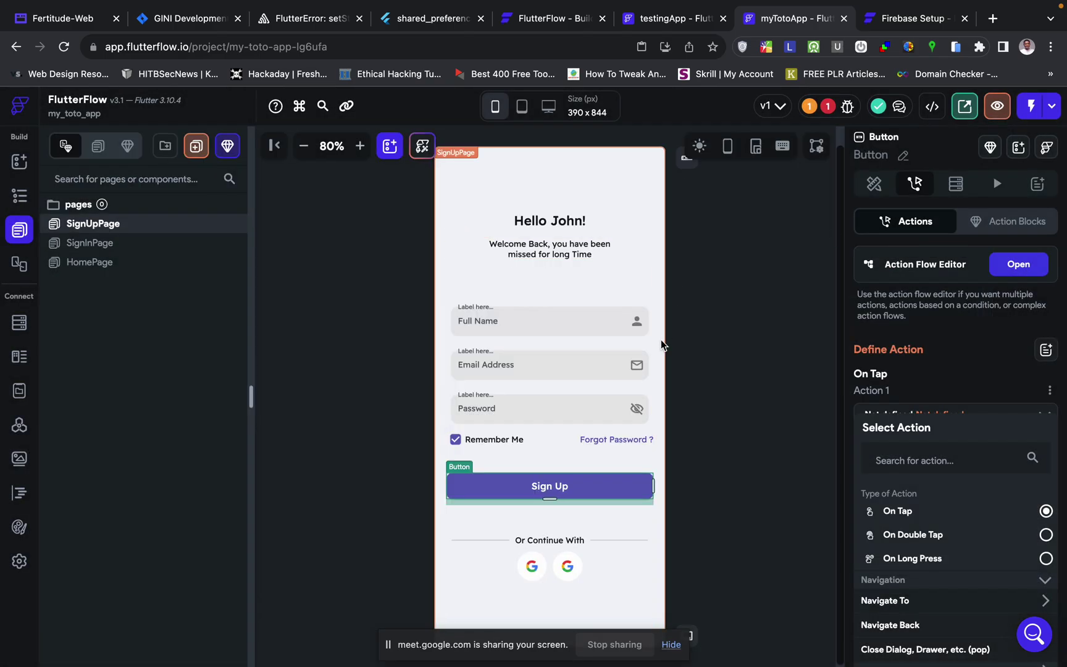
{"action": "left_click", "coordinate": [660, 340]}
{"action": "left_click", "coordinate": [579, 327]}
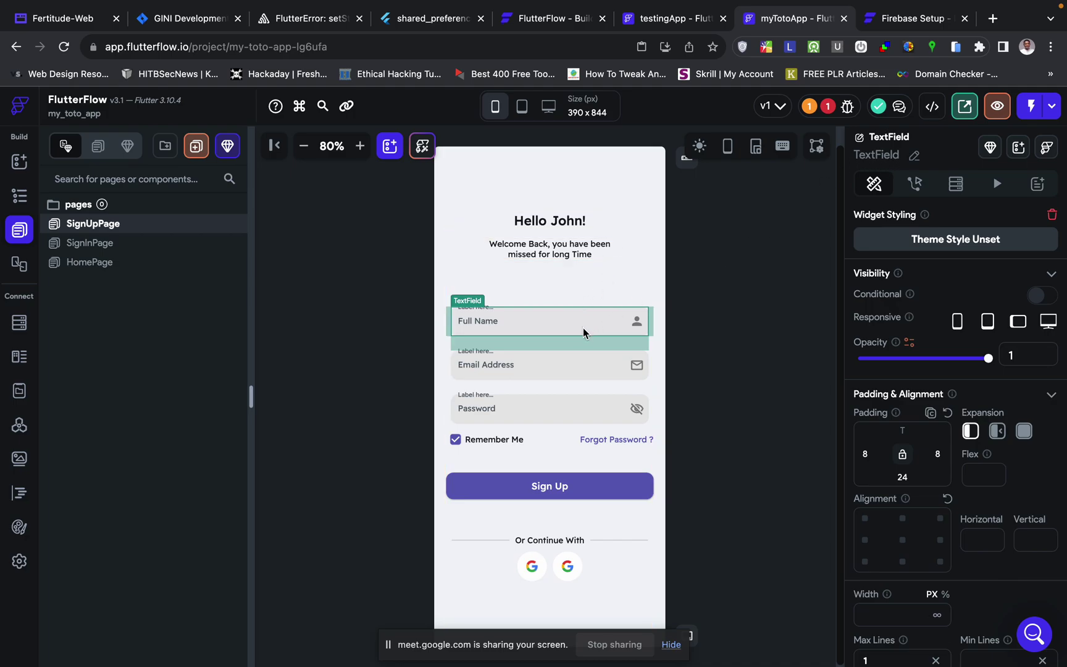
- Name the Full Name, Email Address and Password fields fullName, email and password
{"action": "left_click", "coordinate": [914, 155]}
{"action": "type", "text": "f"}
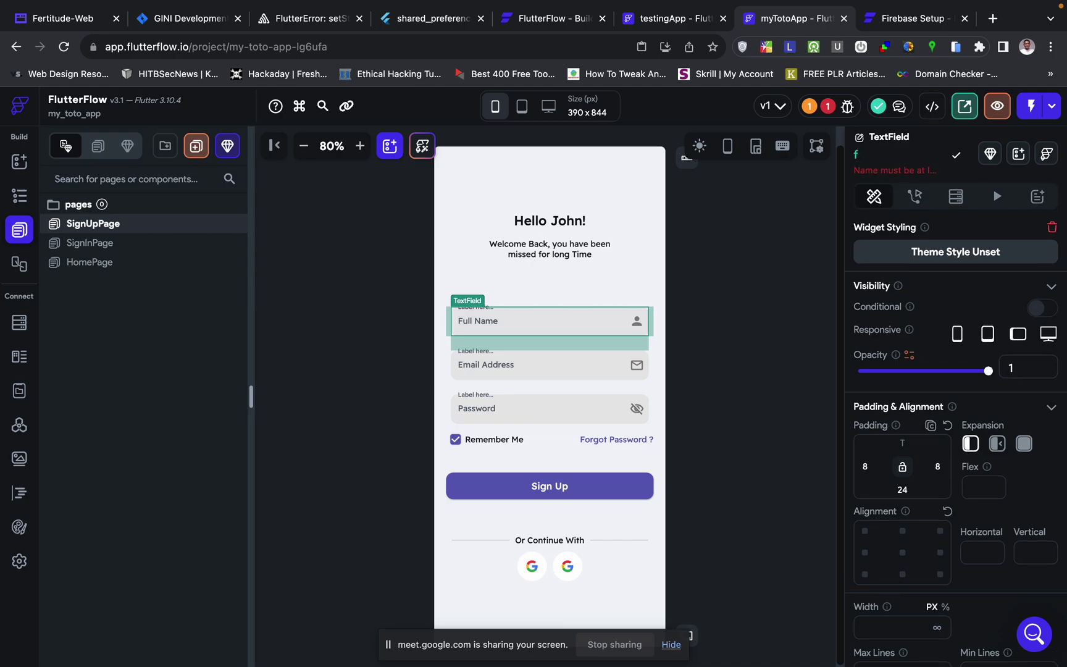
{"action": "type", "text": "ullName"}
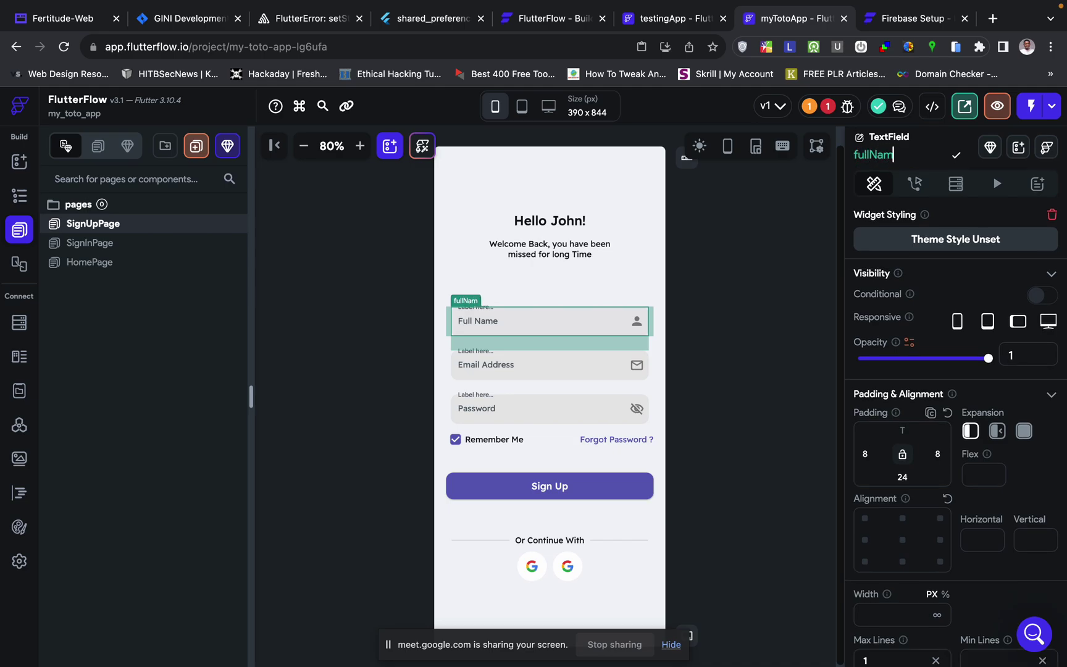
{"action": "key", "text": "Return"}
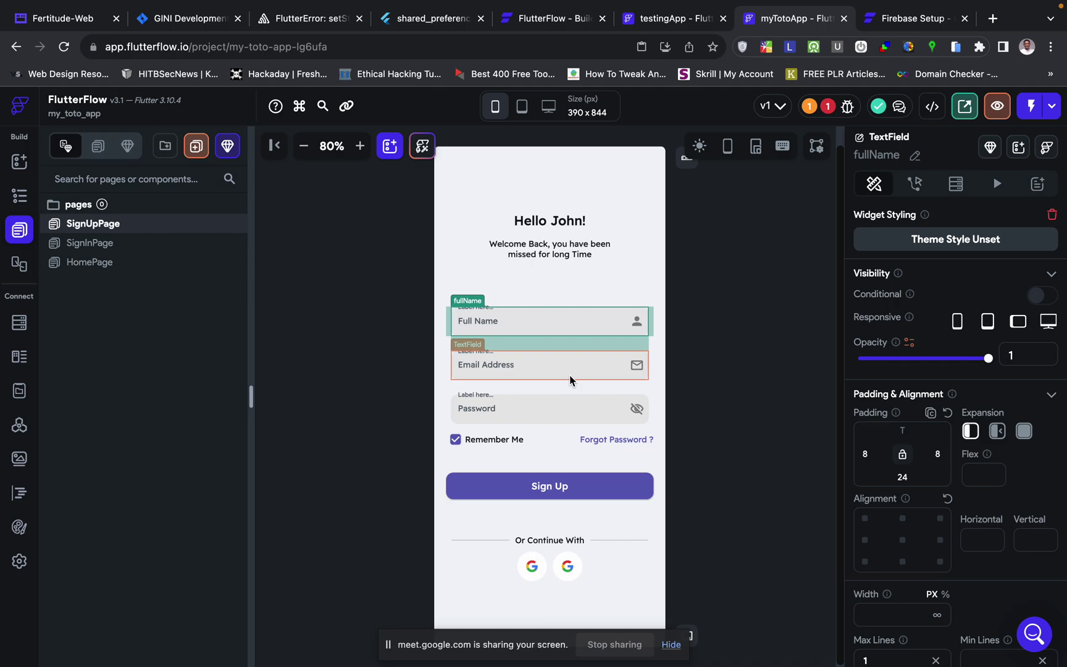
{"action": "left_click", "coordinate": [570, 376]}
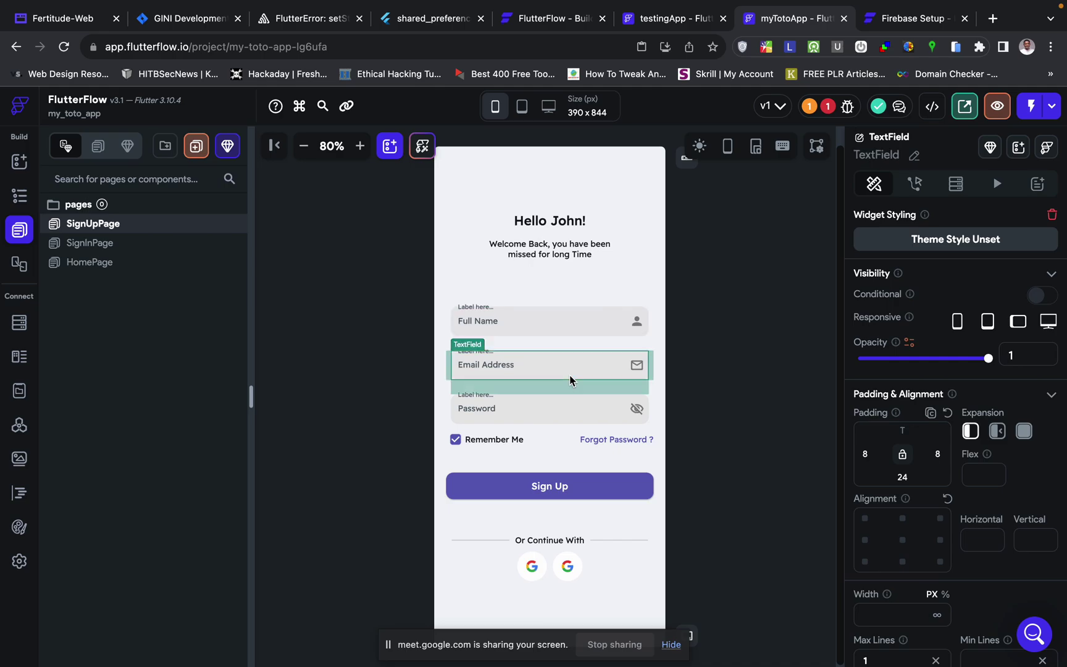
{"action": "left_click", "coordinate": [914, 155]}
{"action": "type", "text": "email"}
{"action": "key", "text": "Return"}
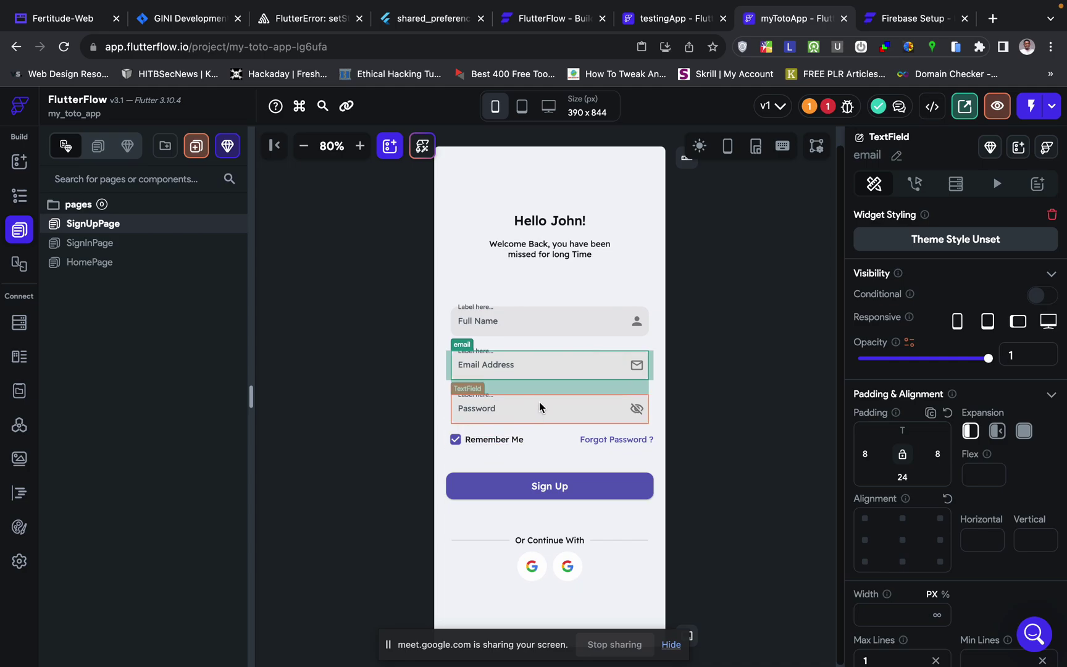
{"action": "left_click", "coordinate": [539, 400]}
{"action": "left_click", "coordinate": [915, 155]}
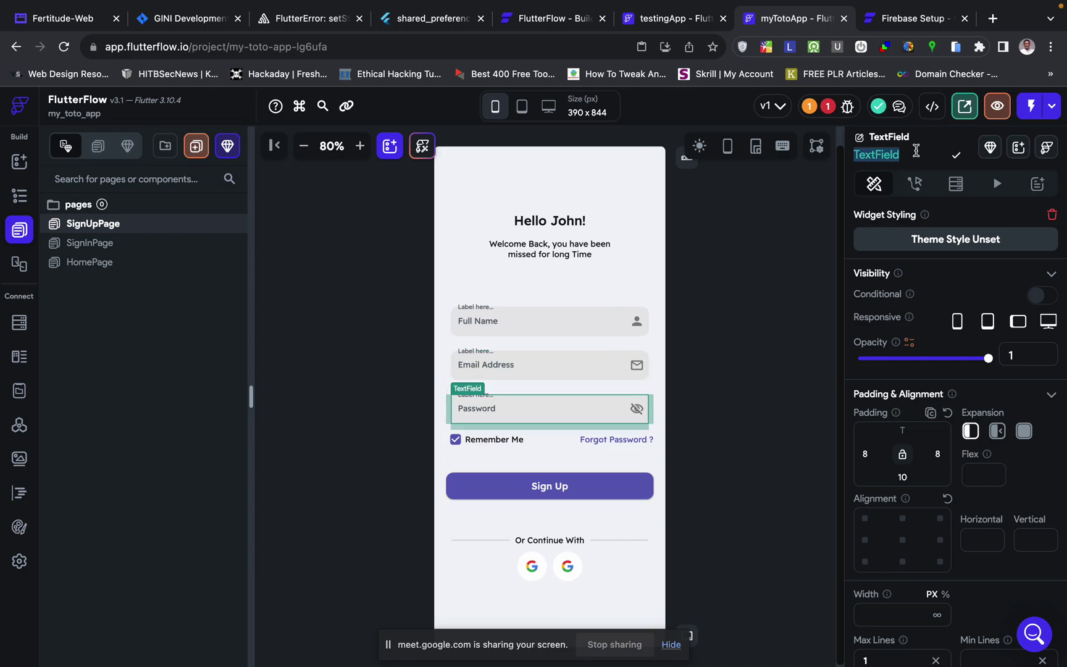
{"action": "type", "text": "passWo"}
{"action": "key", "text": "BackSpace"}
{"action": "key", "text": "BackSpace"}
{"action": "type", "text": "word"}
{"action": "key", "text": "Return"}
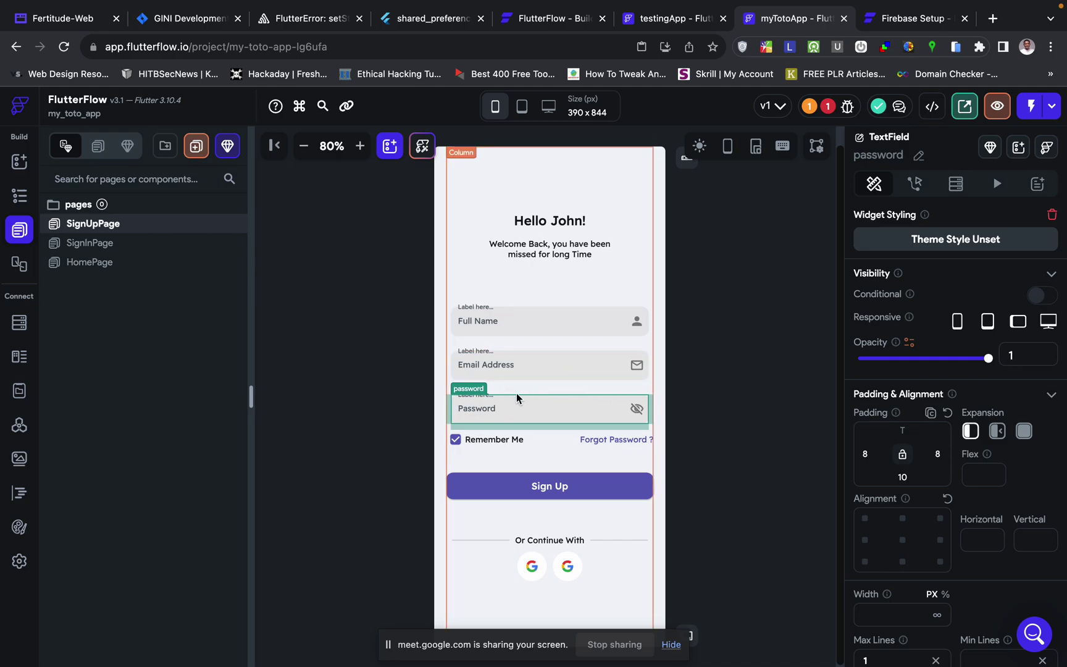
- In the Sign Up button's action flow editor, search the actions for 'auth'
{"action": "left_click", "coordinate": [556, 486]}
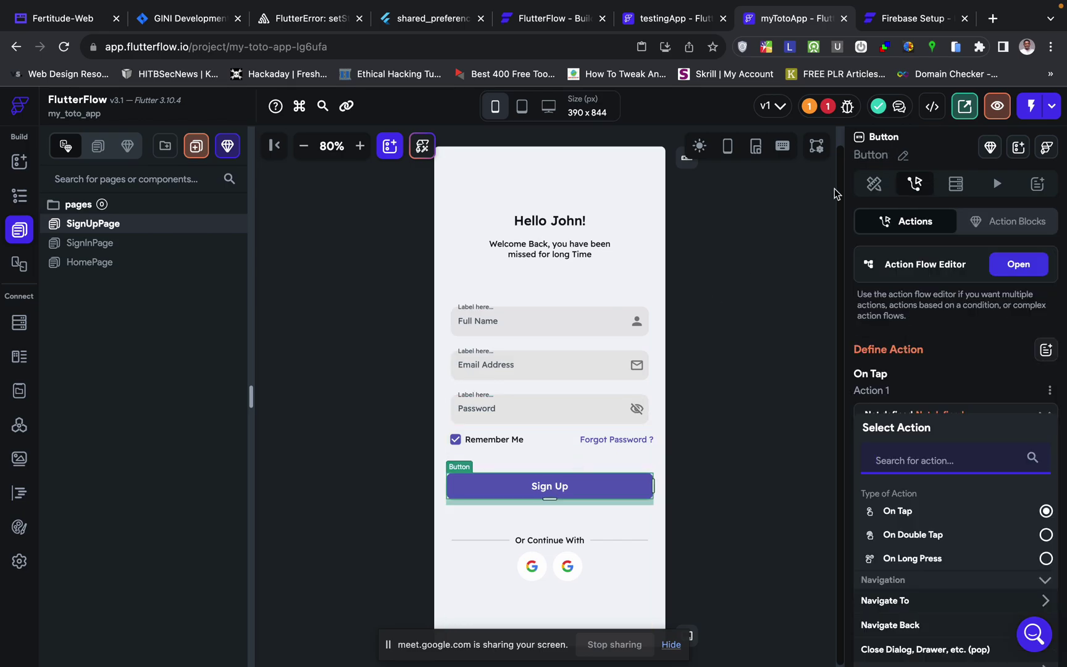
{"action": "left_click", "coordinate": [1006, 268]}
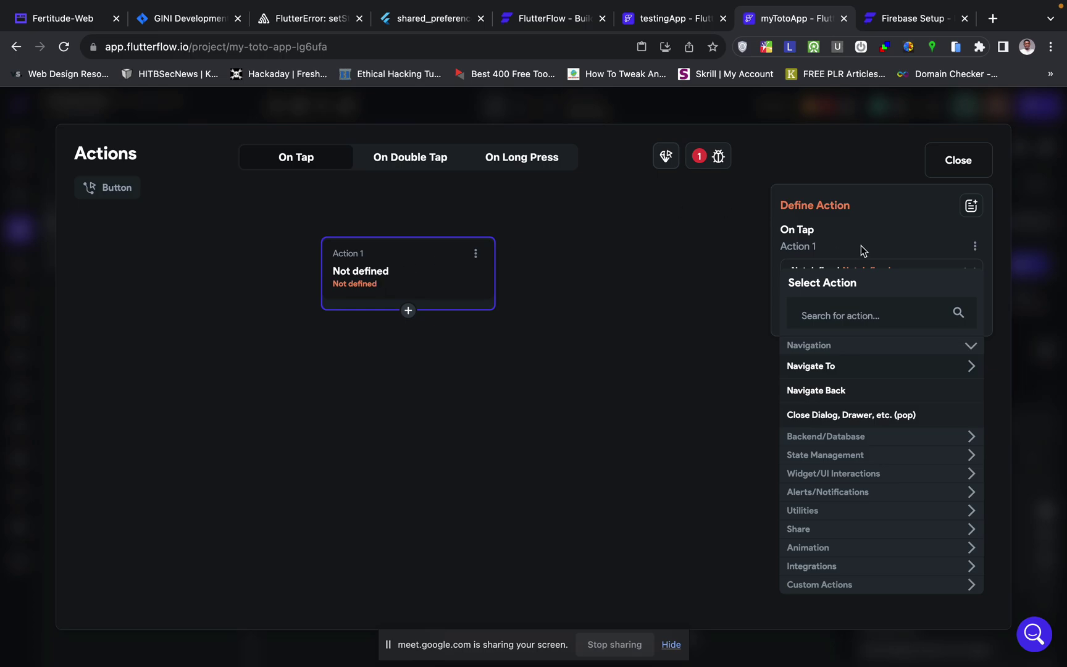
{"action": "left_click", "coordinate": [861, 316]}
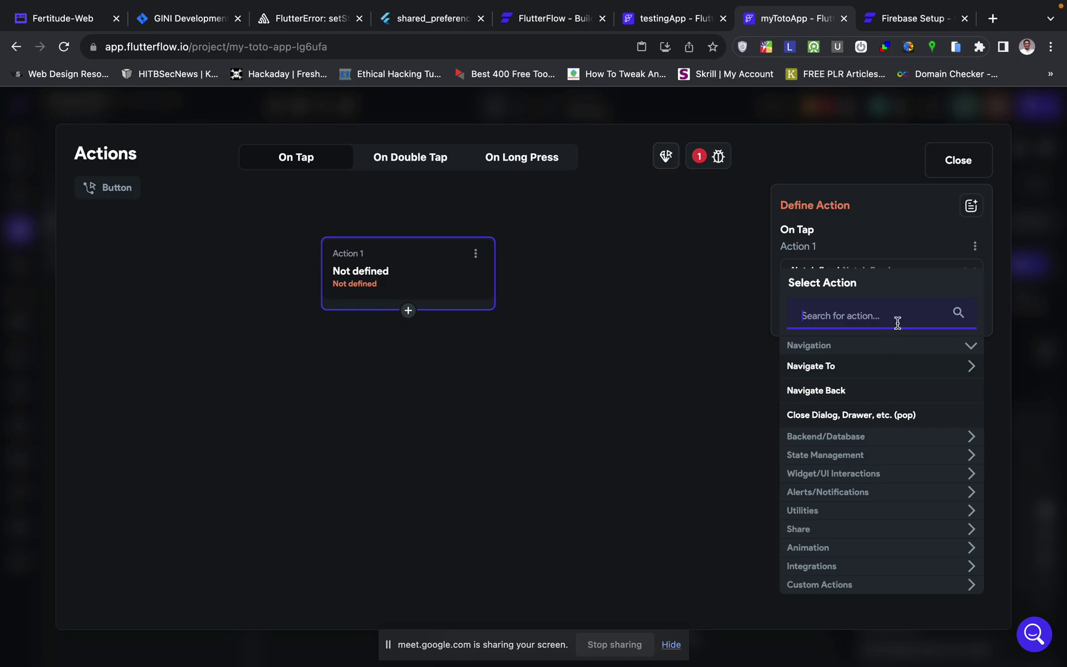
{"action": "type", "text": "auth"}
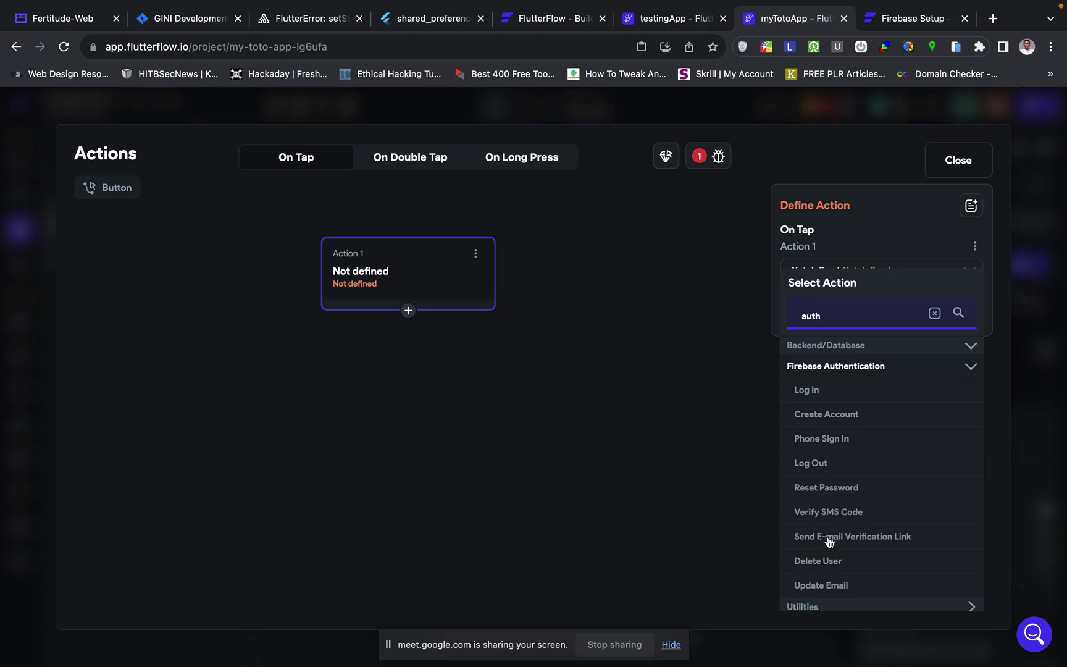
- Make Action 1 a Create Account action with the Email auth provider, leaving Email Field unset
{"action": "left_click", "coordinate": [823, 415]}
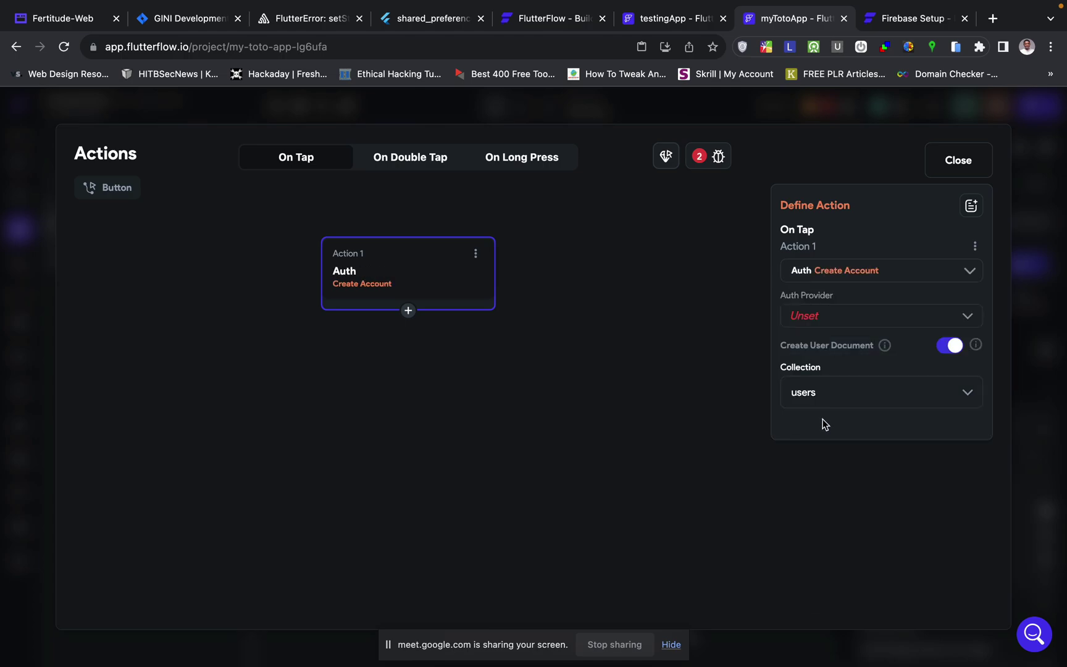
{"action": "left_click", "coordinate": [820, 317]}
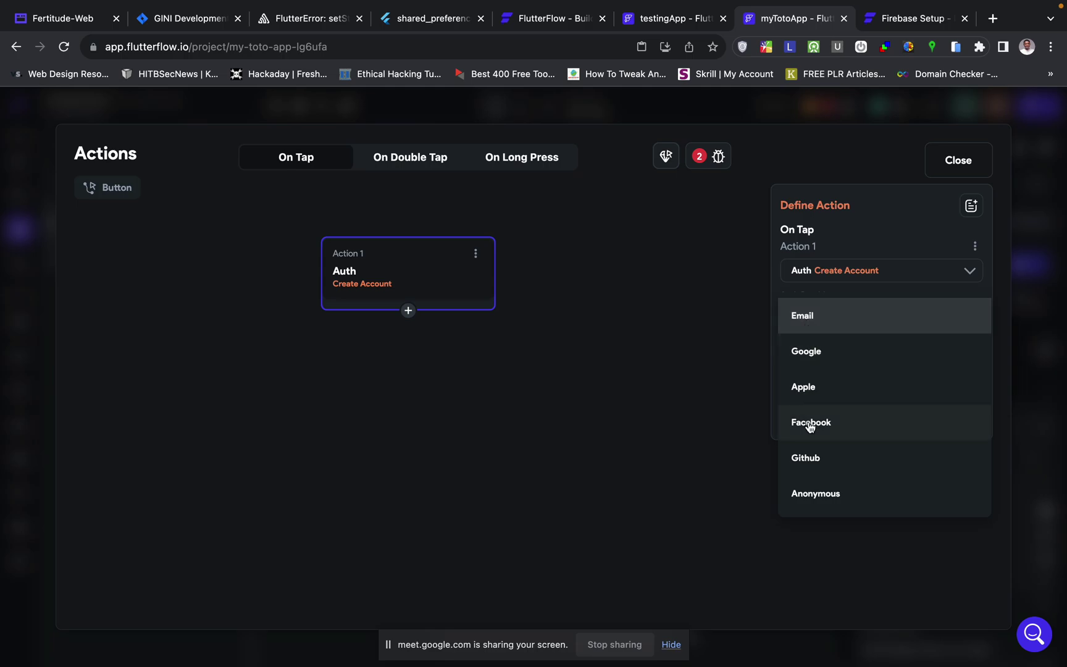
{"action": "left_click", "coordinate": [800, 322]}
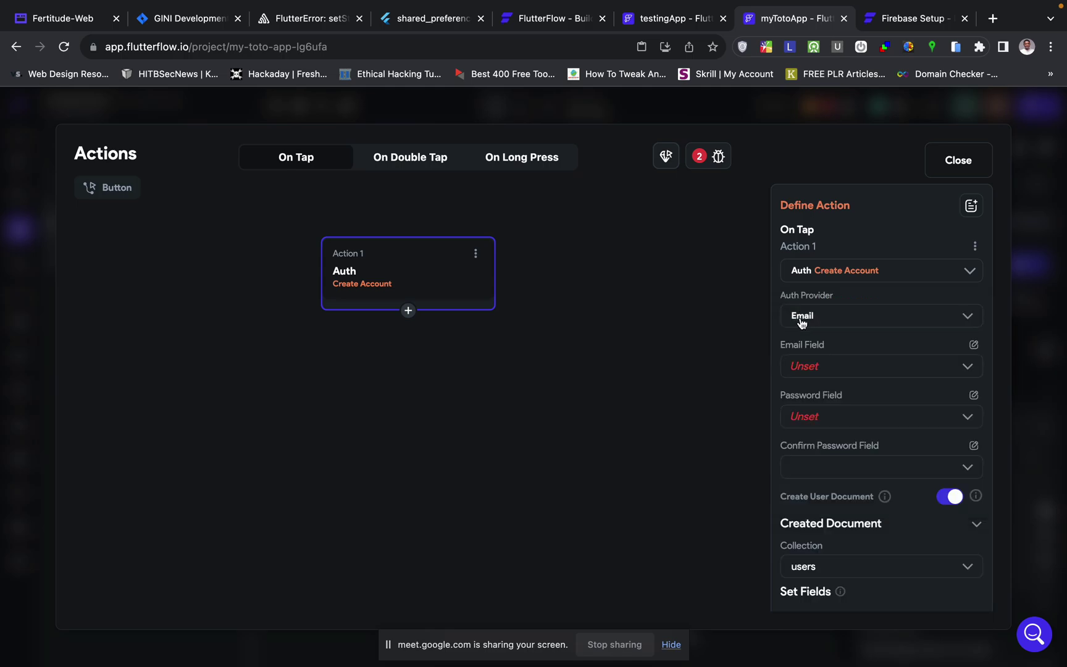
{"action": "scroll", "coordinate": [821, 371], "scroll_direction": "down", "scroll_amount": 1}
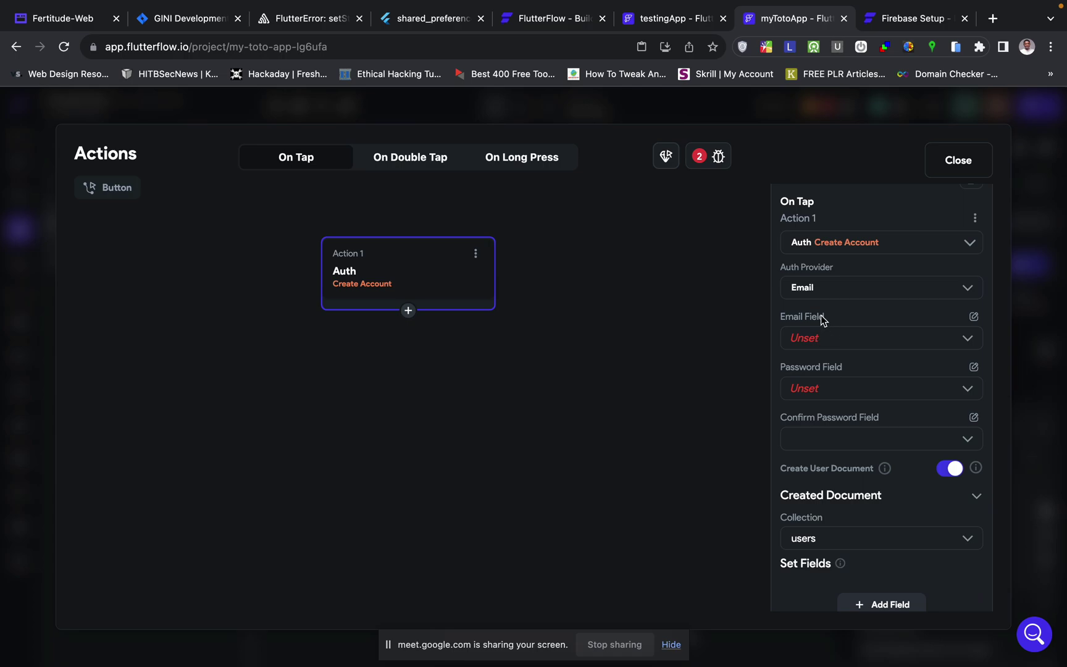
{"action": "left_click", "coordinate": [828, 340]}
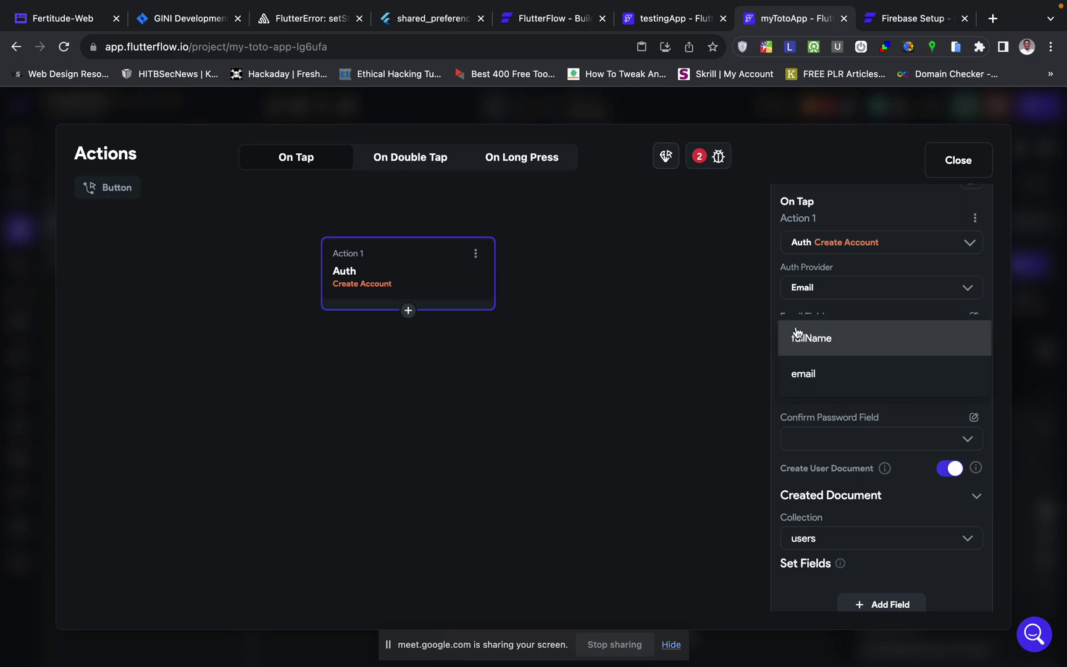
{"action": "left_click", "coordinate": [840, 319]}
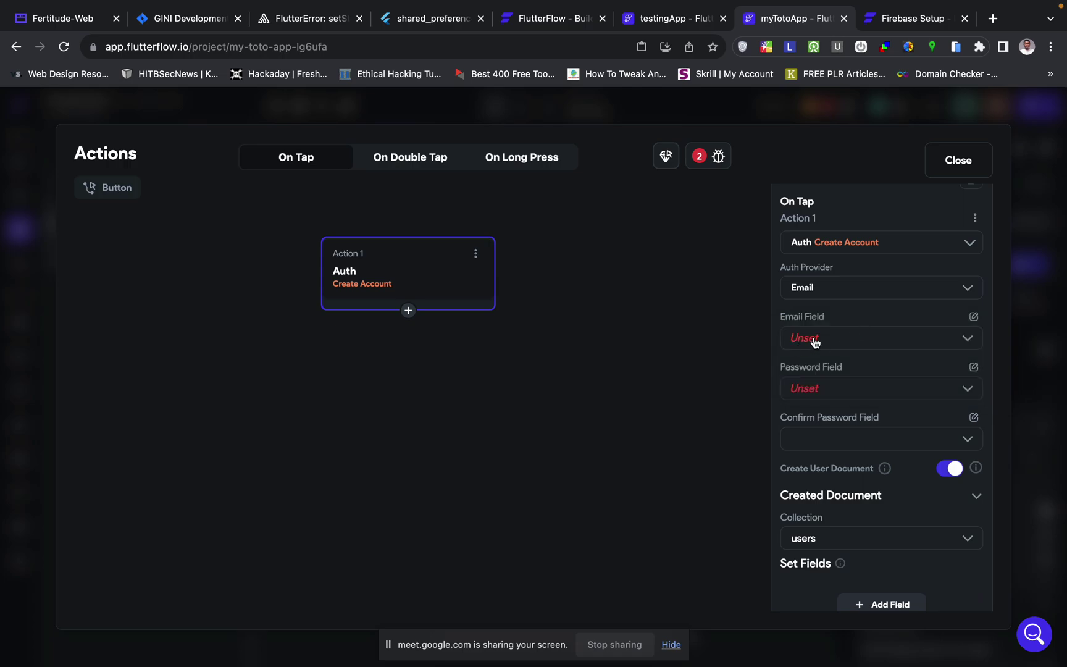
{"action": "left_click", "coordinate": [819, 339]}
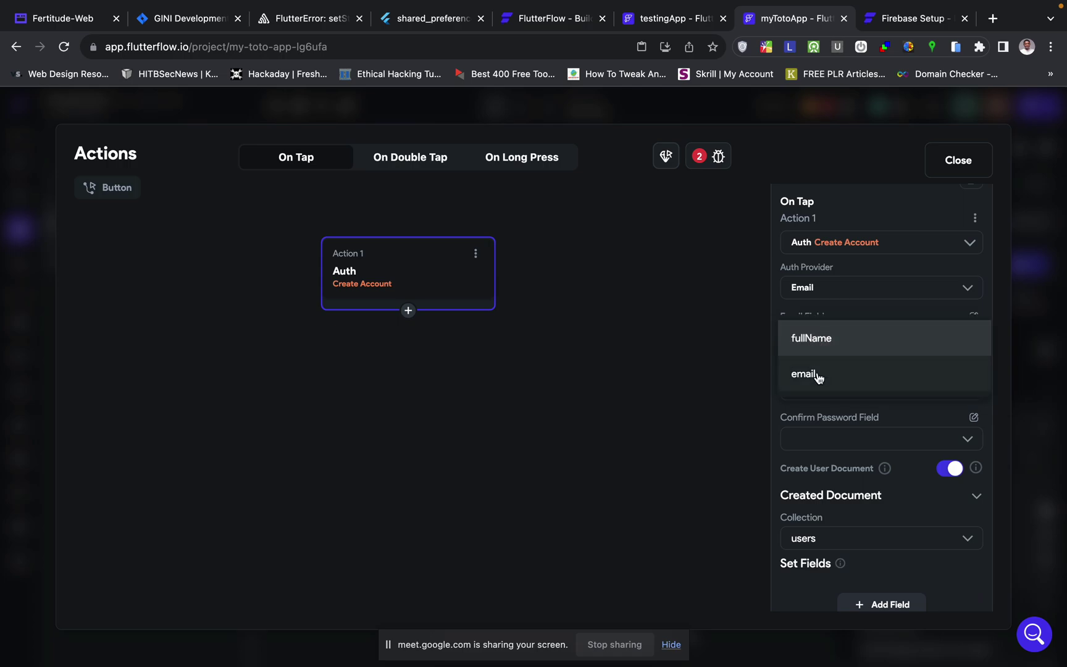
{"action": "left_click", "coordinate": [881, 307]}
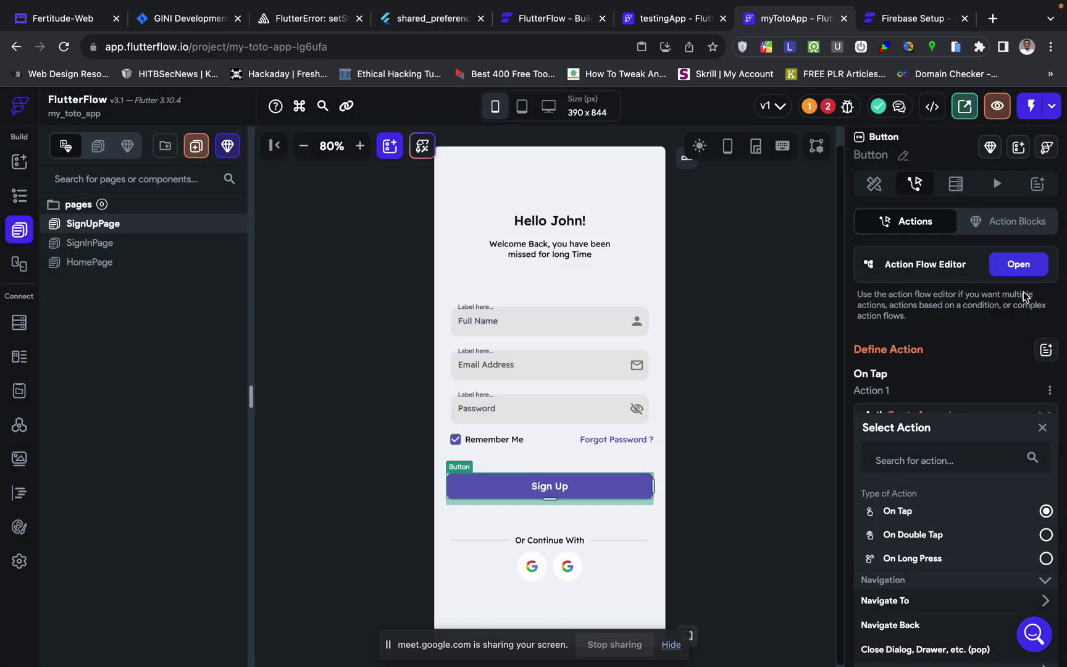
- Close the action editor and look through the Full Name field's properties
{"action": "left_click", "coordinate": [1020, 295]}
{"action": "left_click", "coordinate": [597, 325]}
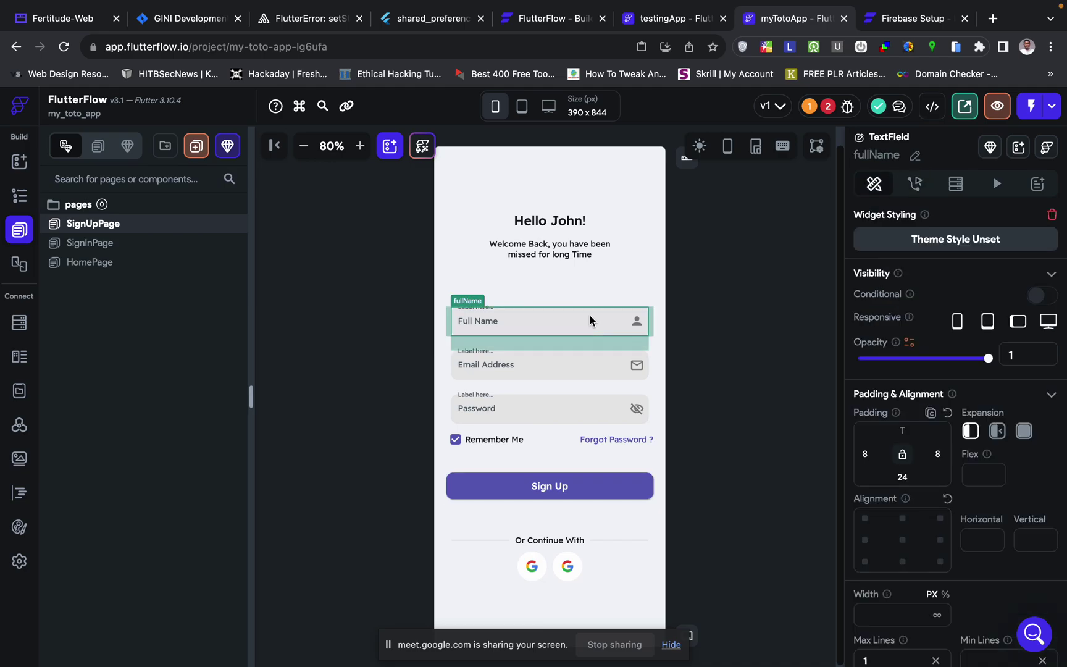
{"action": "scroll", "coordinate": [971, 370], "scroll_direction": "down", "scroll_amount": 6}
{"action": "scroll", "coordinate": [971, 371], "scroll_direction": "down", "scroll_amount": 15}
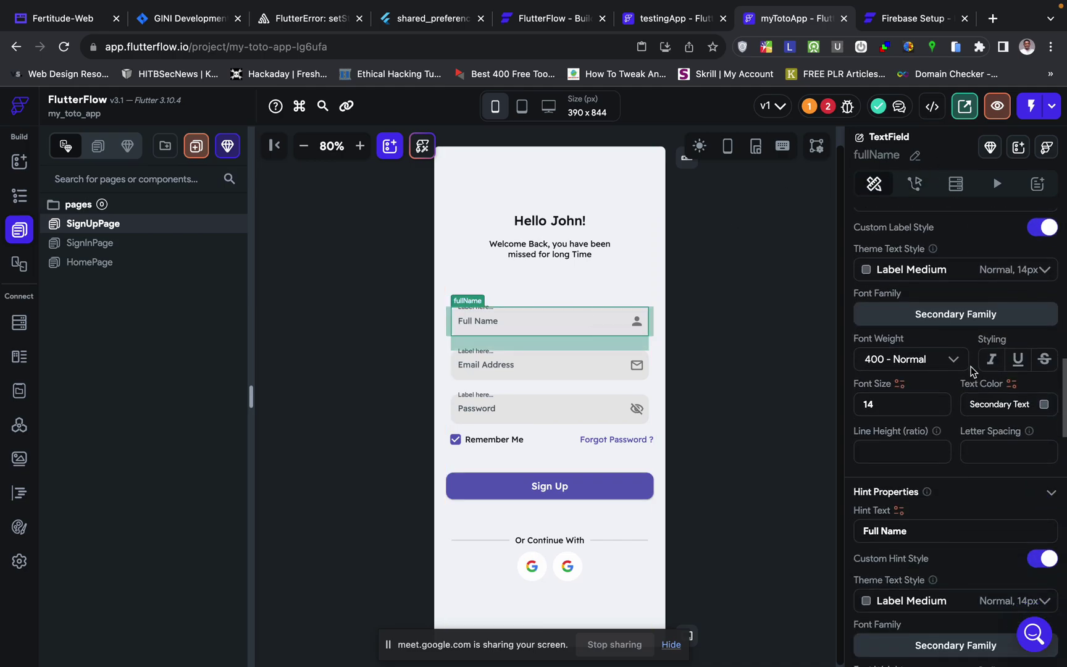
{"action": "scroll", "coordinate": [970, 367], "scroll_direction": "down", "scroll_amount": 10}
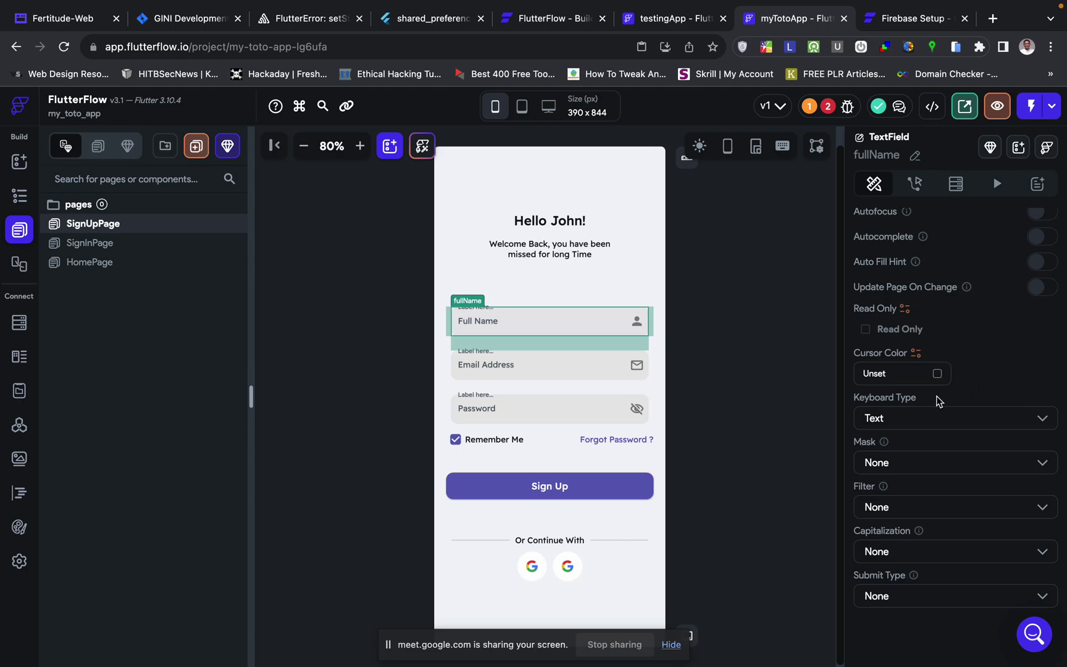
{"action": "scroll", "coordinate": [943, 417], "scroll_direction": "up", "scroll_amount": 4}
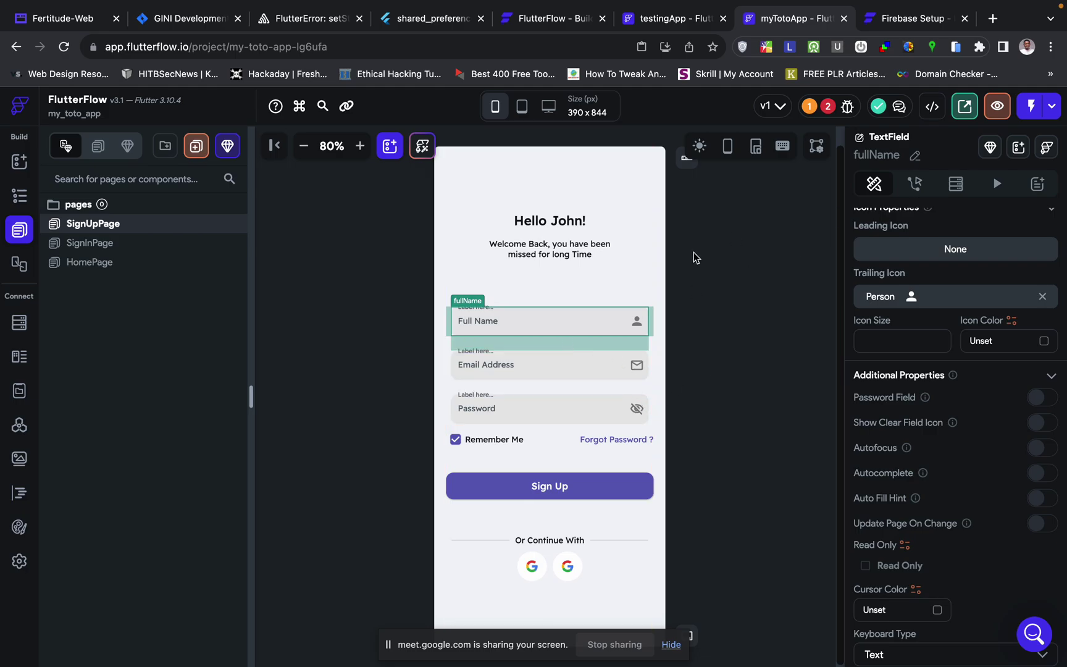
- In the Create Account action, set Email Field to email and both Password and Confirm Password to password
{"action": "left_click", "coordinate": [574, 486]}
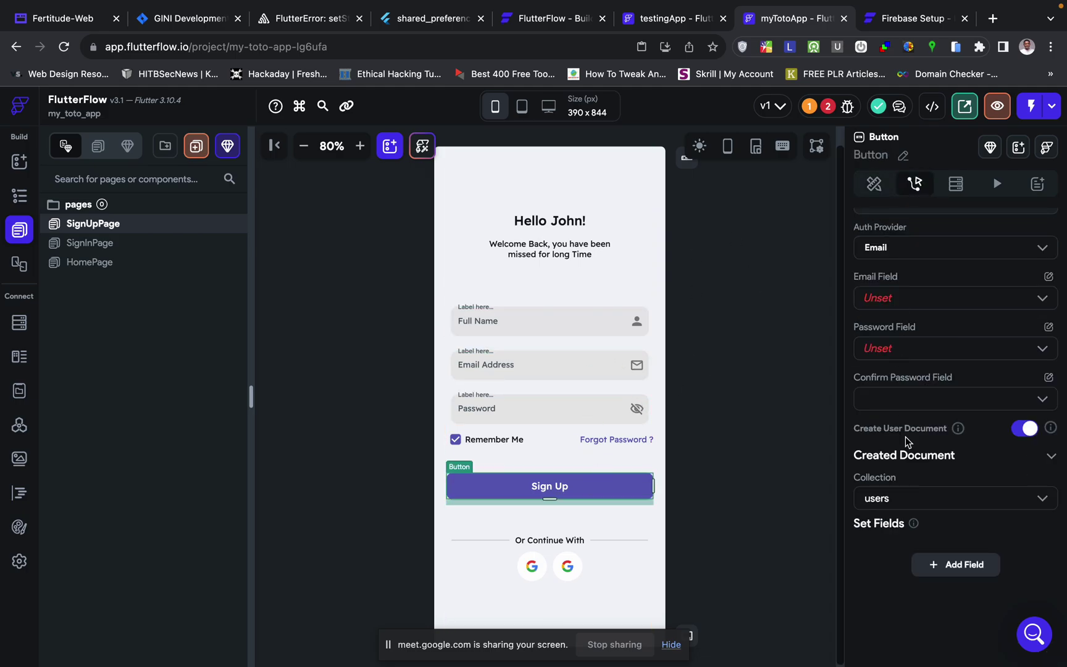
{"action": "scroll", "coordinate": [936, 315], "scroll_direction": "up", "scroll_amount": 5}
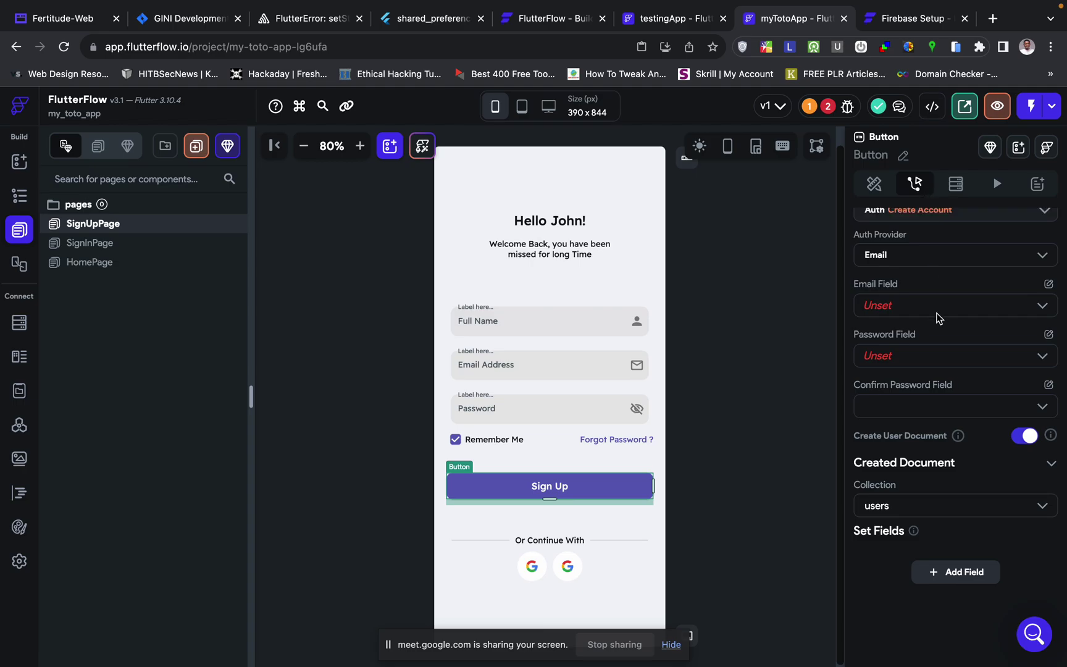
{"action": "left_click", "coordinate": [1020, 264]}
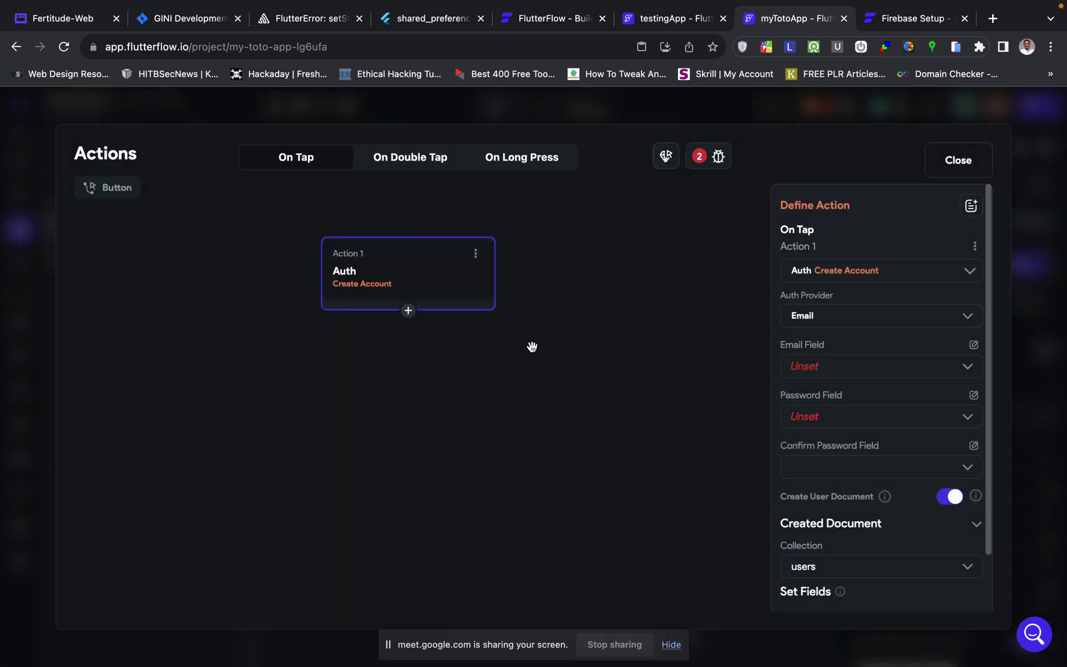
{"action": "left_click", "coordinate": [825, 369]}
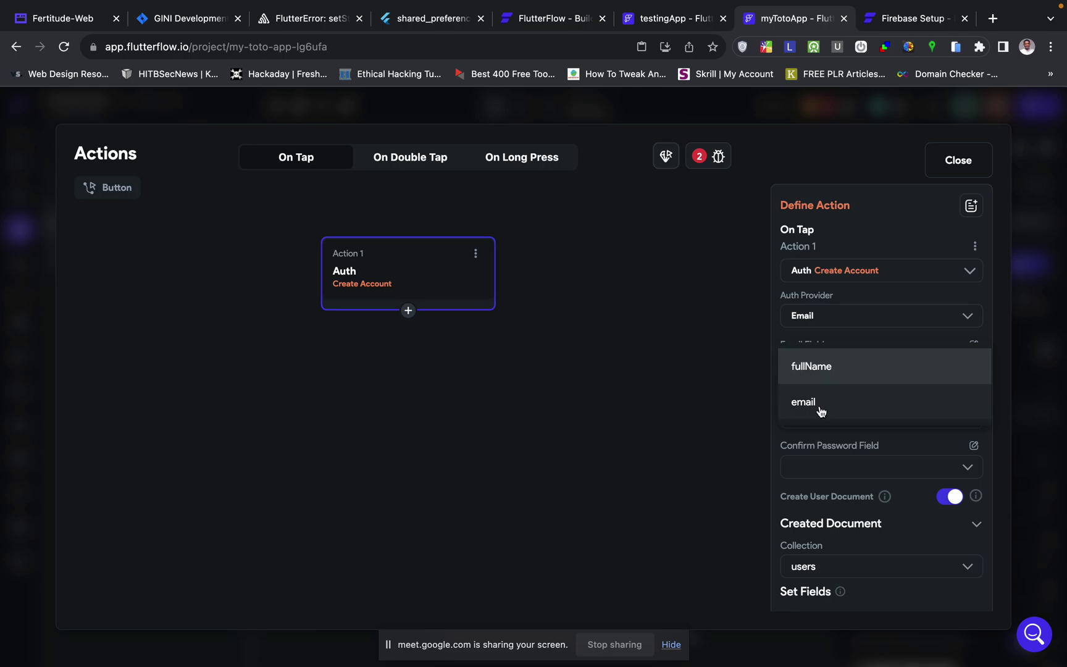
{"action": "left_click", "coordinate": [816, 403]}
{"action": "scroll", "coordinate": [808, 425], "scroll_direction": "down", "scroll_amount": 2}
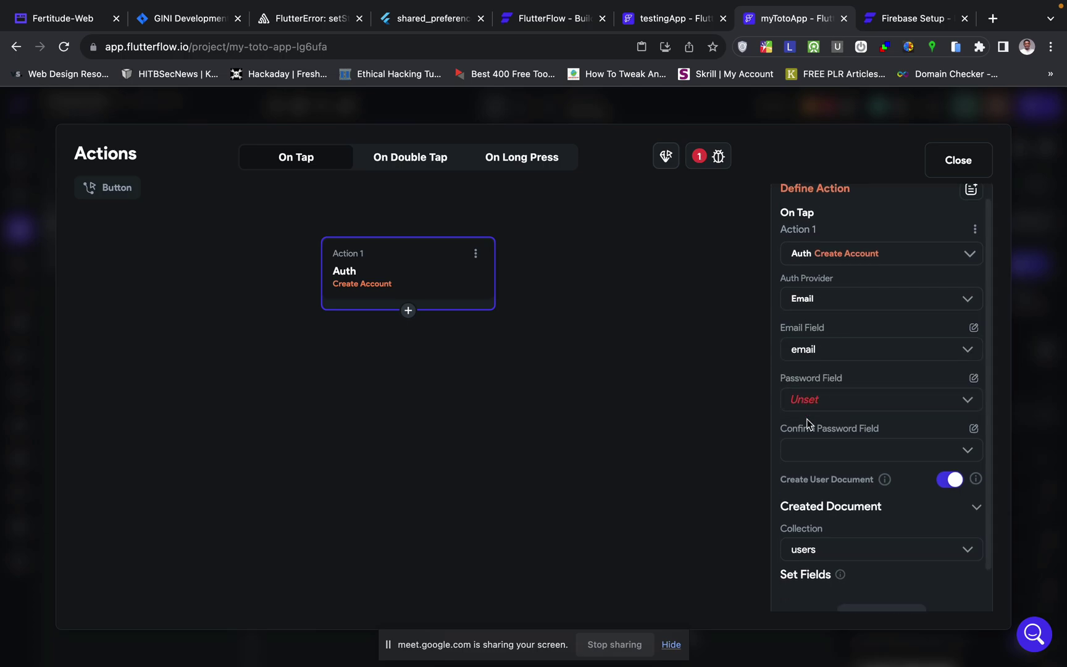
{"action": "left_click", "coordinate": [834, 380]}
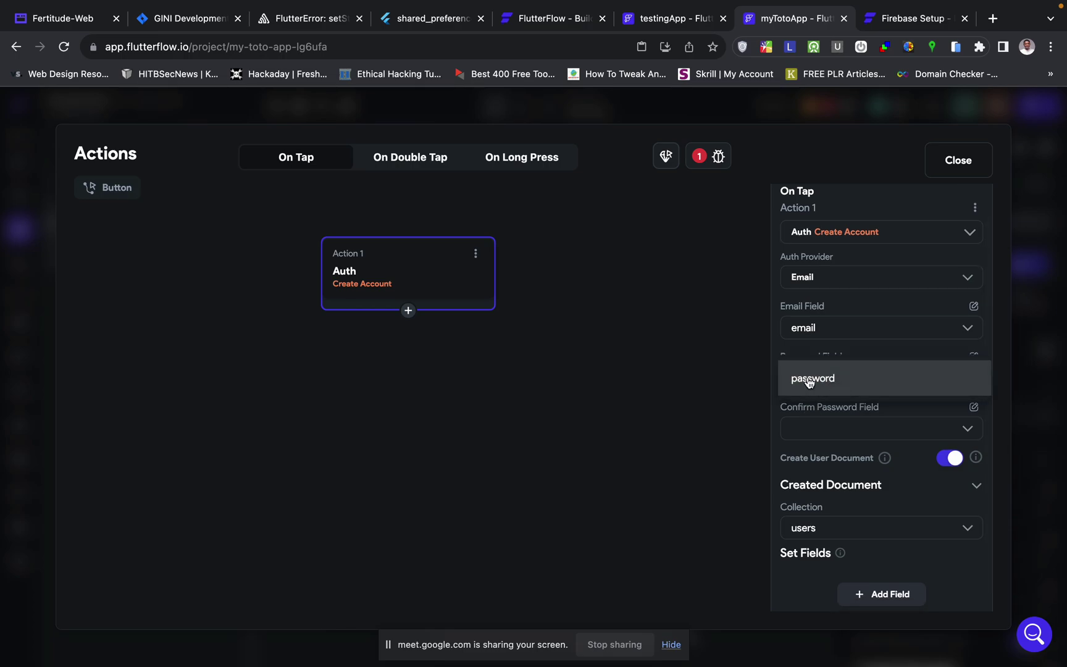
{"action": "left_click", "coordinate": [822, 382]}
{"action": "scroll", "coordinate": [839, 427], "scroll_direction": "down", "scroll_amount": 1}
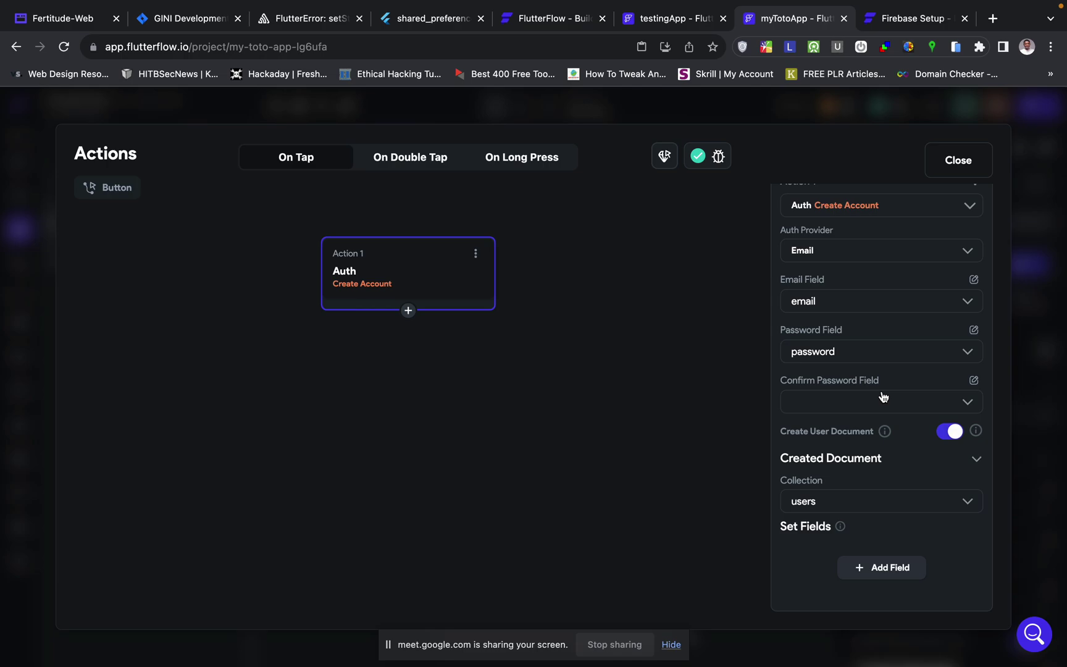
{"action": "left_click", "coordinate": [939, 408]}
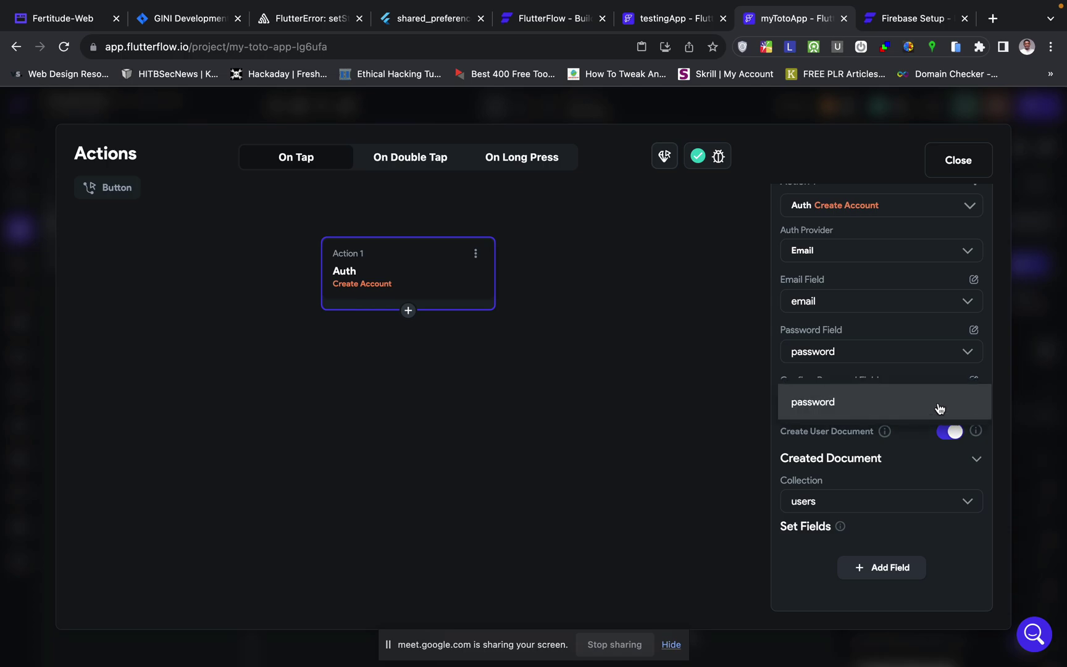
{"action": "left_click", "coordinate": [880, 405]}
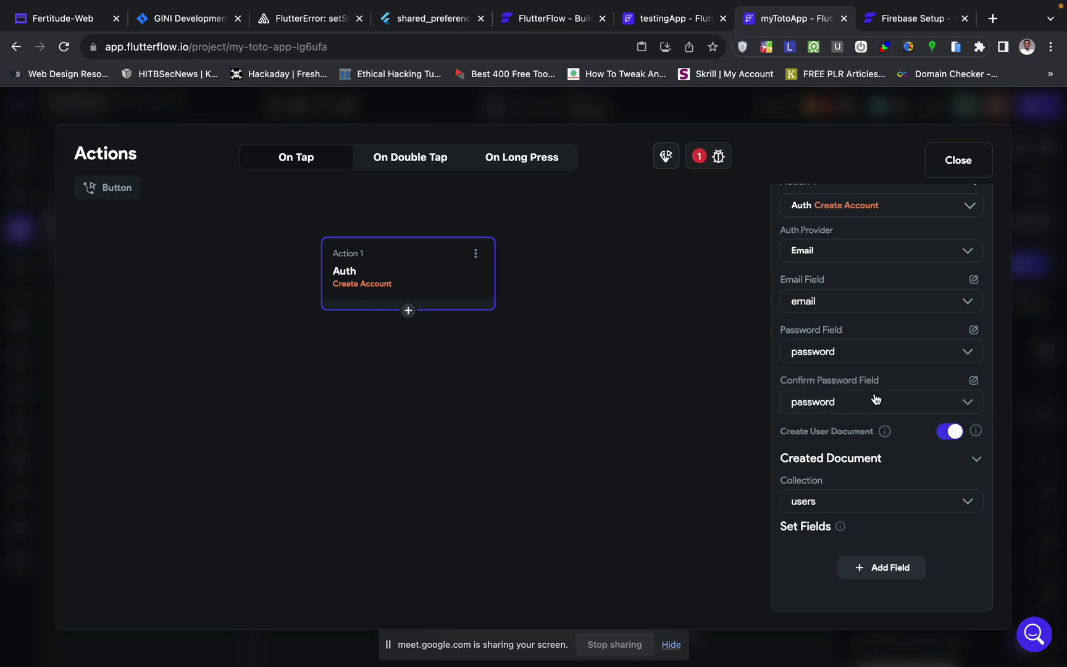
{"action": "left_click", "coordinate": [1042, 372]}
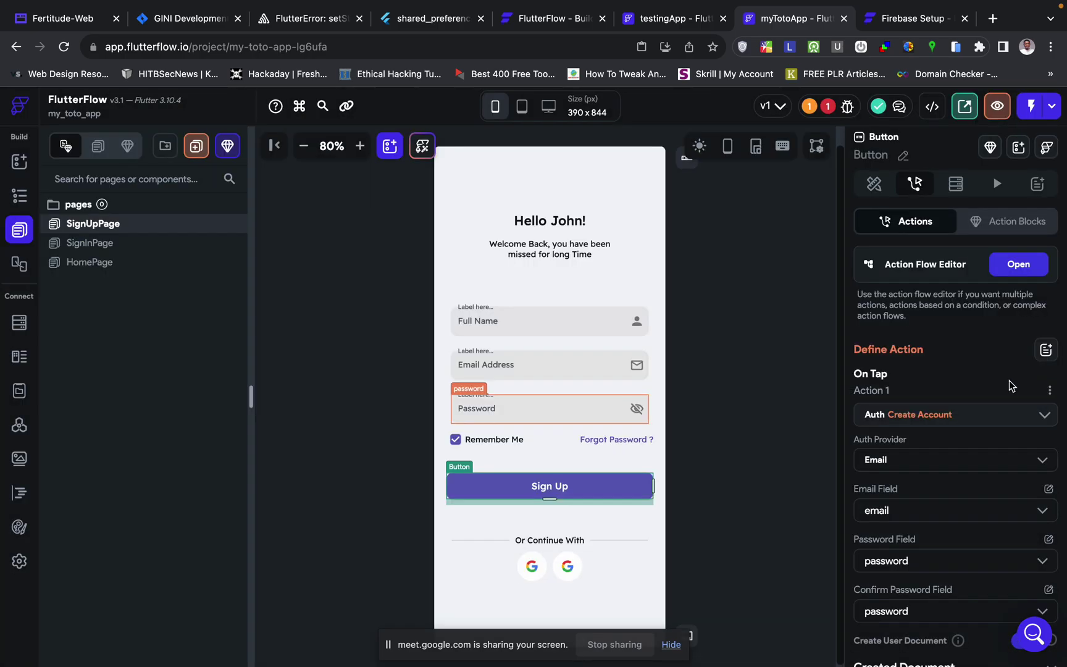
- Duplicate the Password text field and rename the copy to password2
{"action": "left_click", "coordinate": [595, 406]}
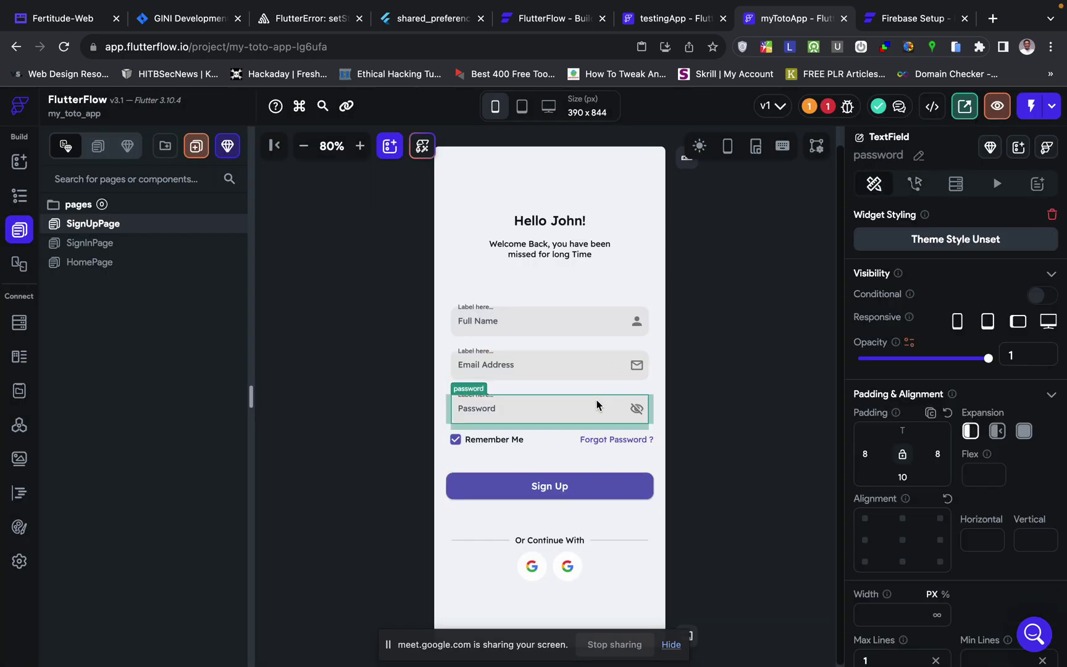
{"action": "key", "text": "super+d"}
{"action": "left_click", "coordinate": [592, 424]}
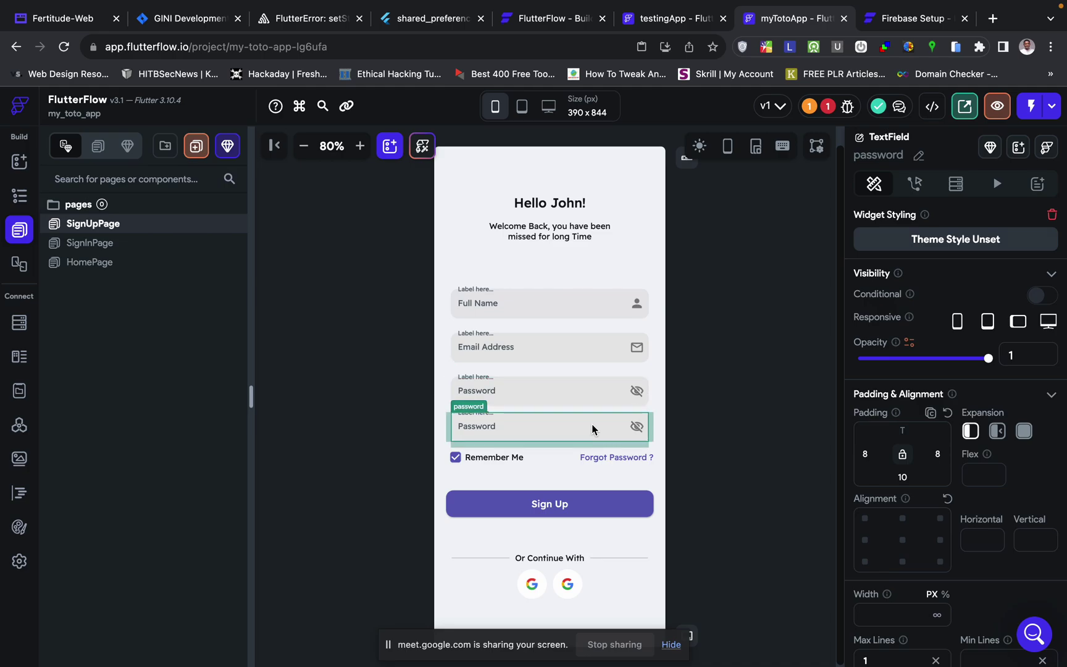
{"action": "left_click", "coordinate": [919, 157]}
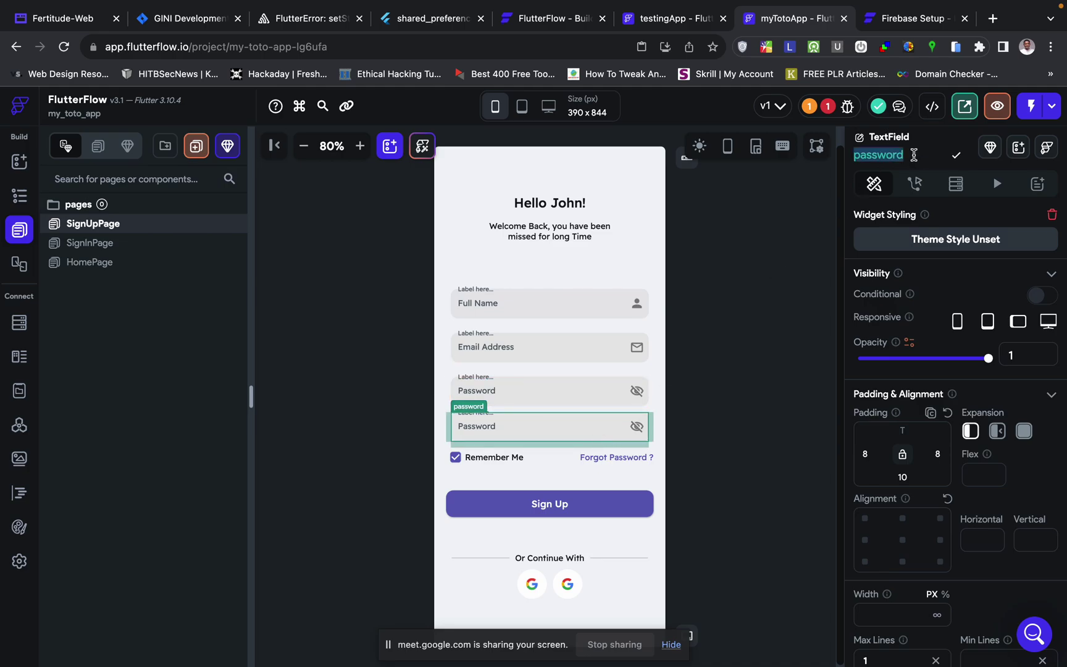
{"action": "key", "text": "Right"}
{"action": "type", "text": "2"}
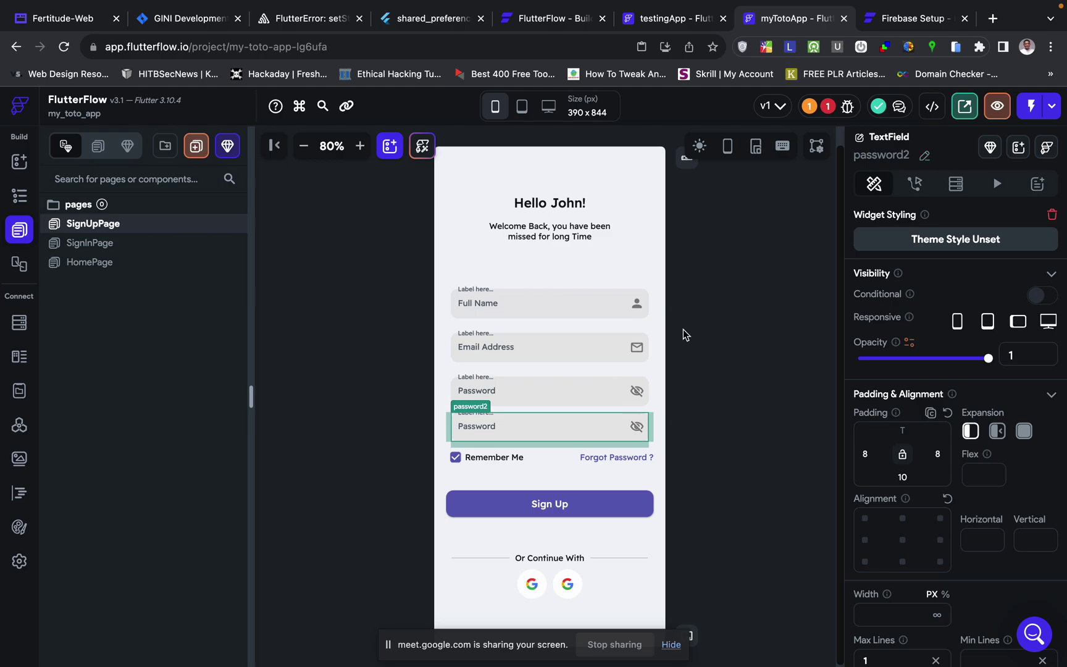
{"action": "left_click", "coordinate": [598, 524]}
{"action": "left_click", "coordinate": [603, 517]}
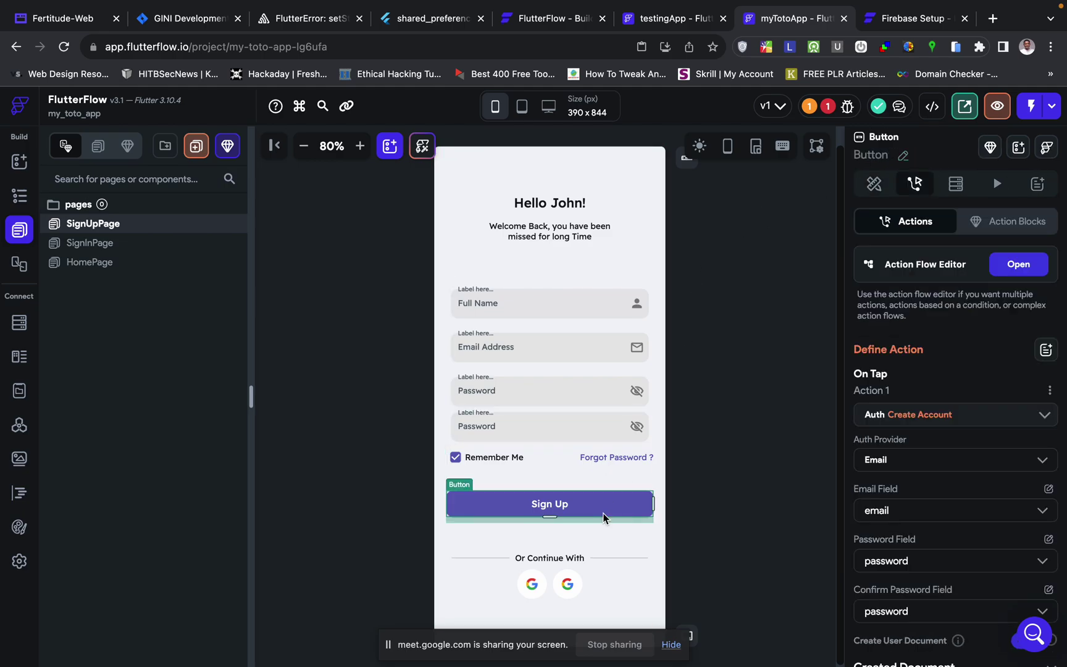
- Switch the Create Account action's Confirm Password field to password2
{"action": "left_click", "coordinate": [1003, 264]}
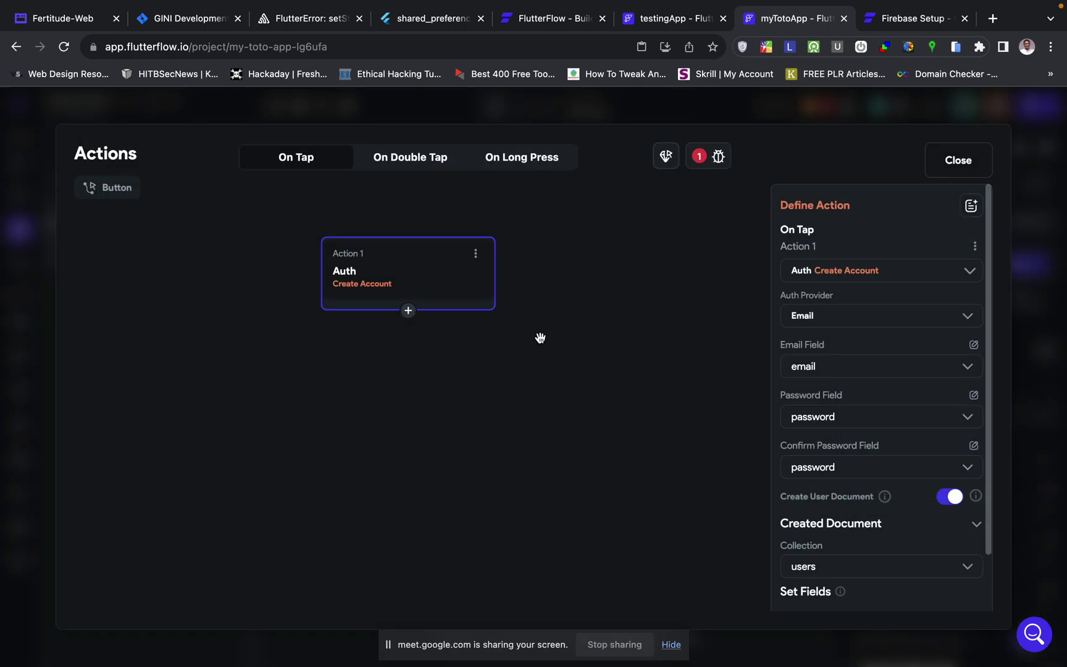
{"action": "scroll", "coordinate": [913, 432], "scroll_direction": "down", "scroll_amount": 1}
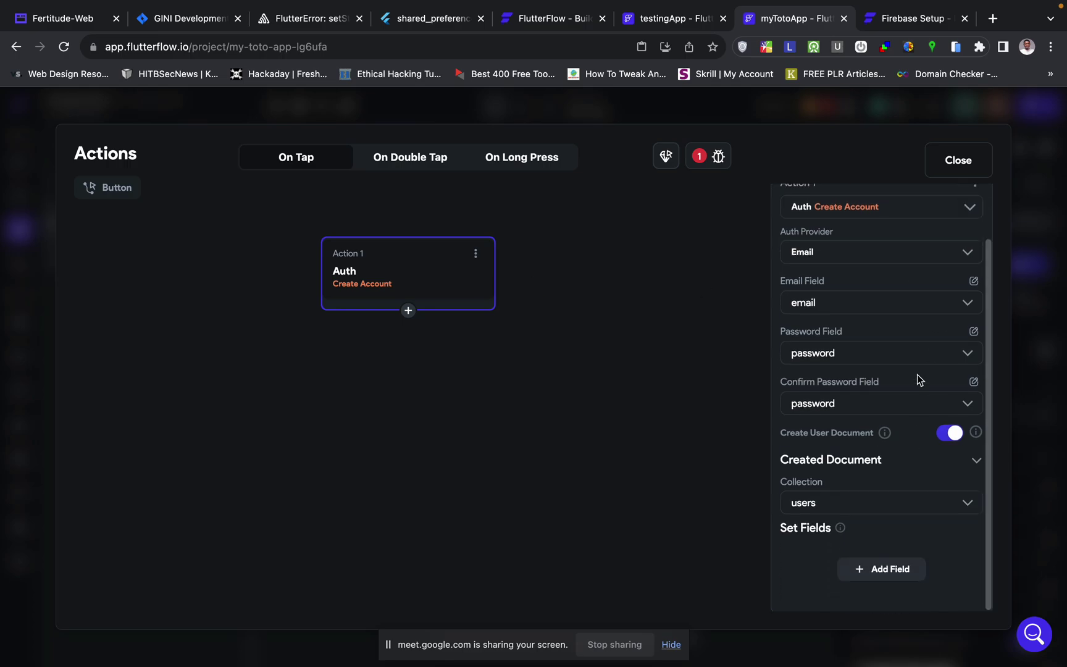
{"action": "left_click", "coordinate": [866, 411]}
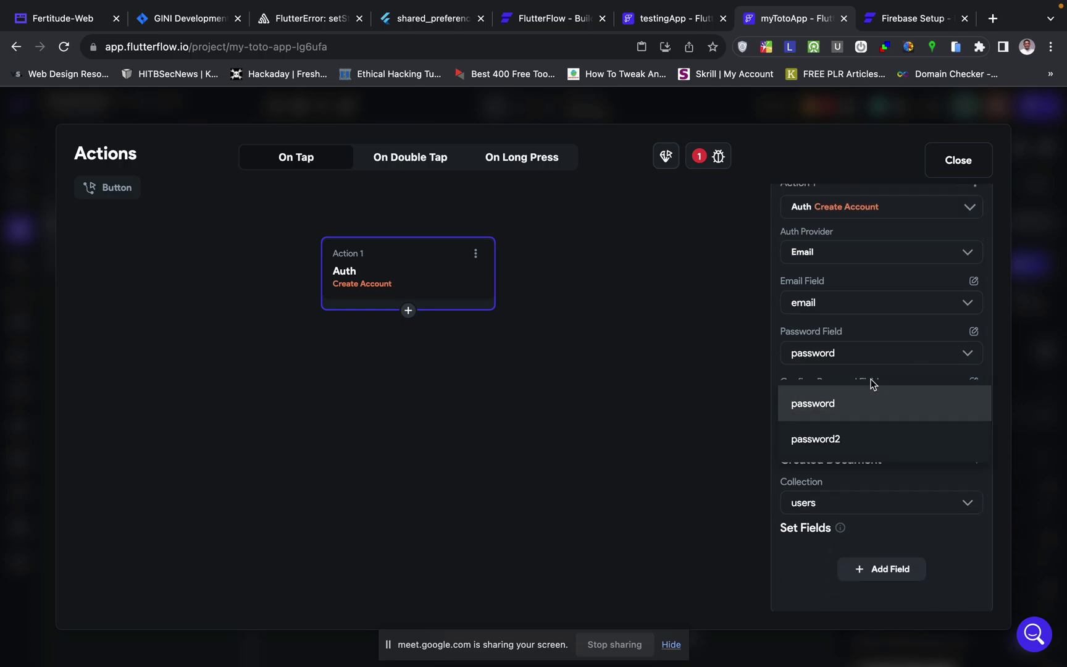
{"action": "left_click", "coordinate": [840, 440]}
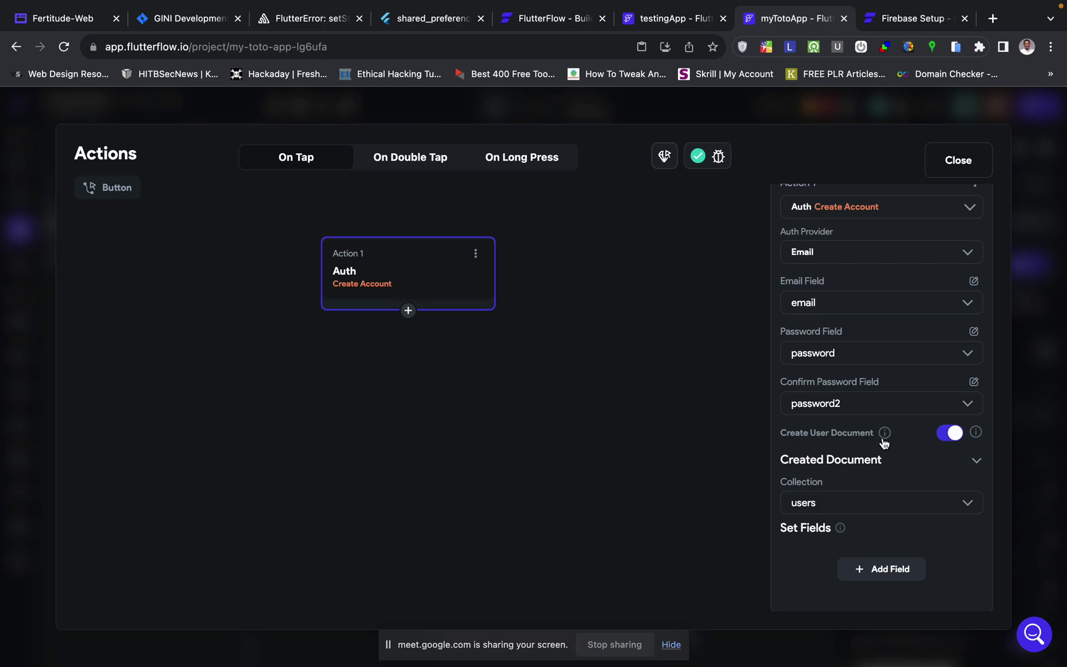
- Keep user document creation on and store the document in the users collection
{"action": "mouse_move", "coordinate": [884, 432]}
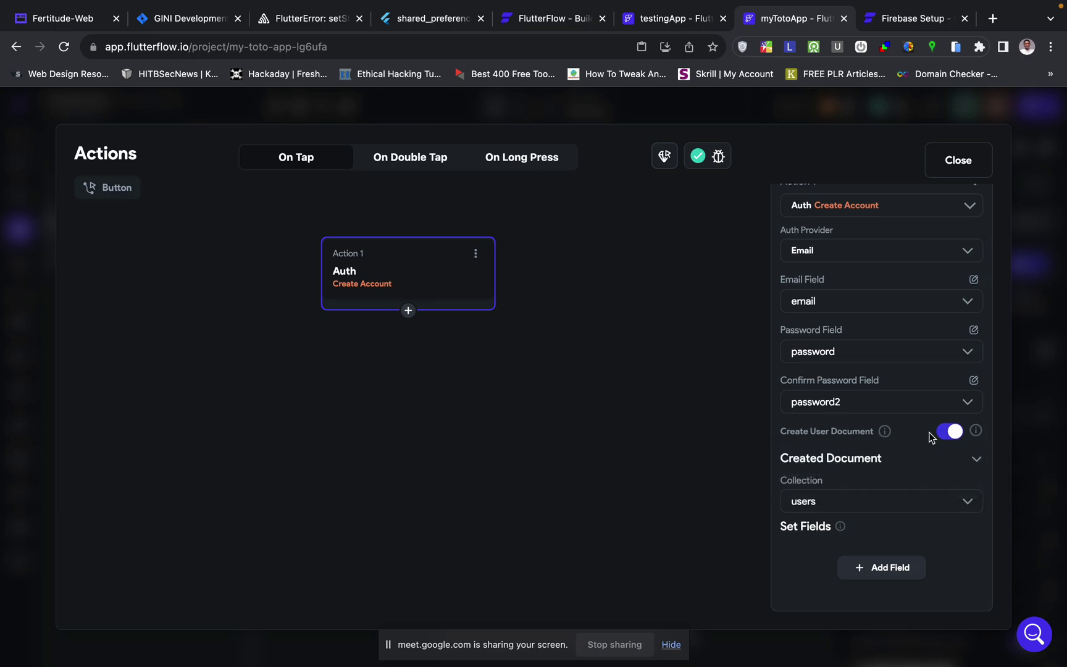
{"action": "left_click", "coordinate": [952, 432]}
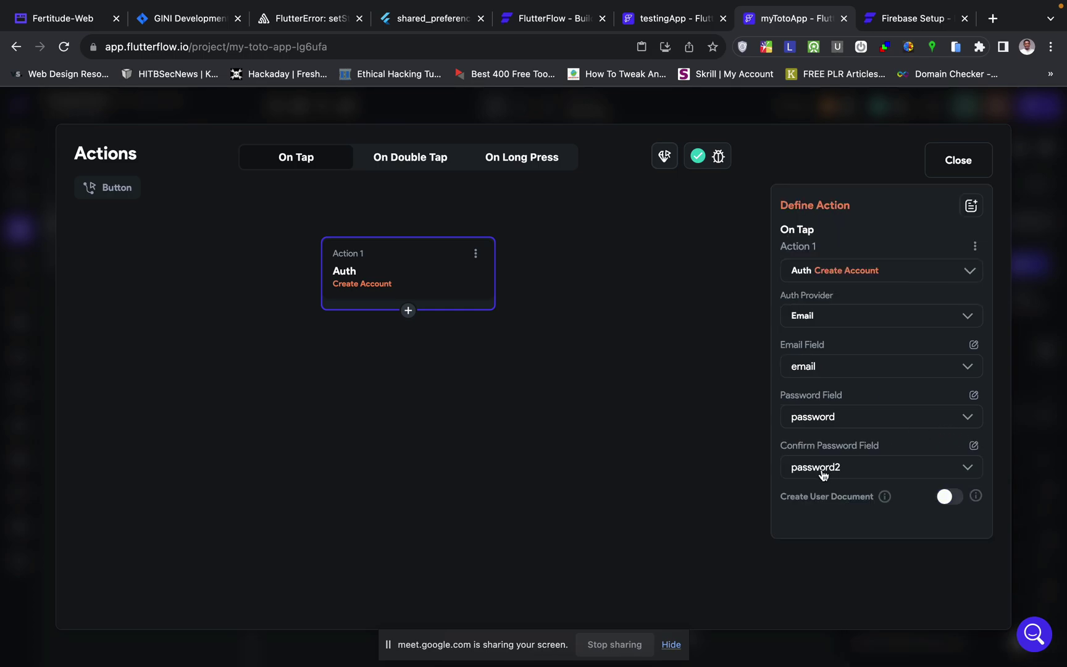
{"action": "left_click", "coordinate": [947, 497]}
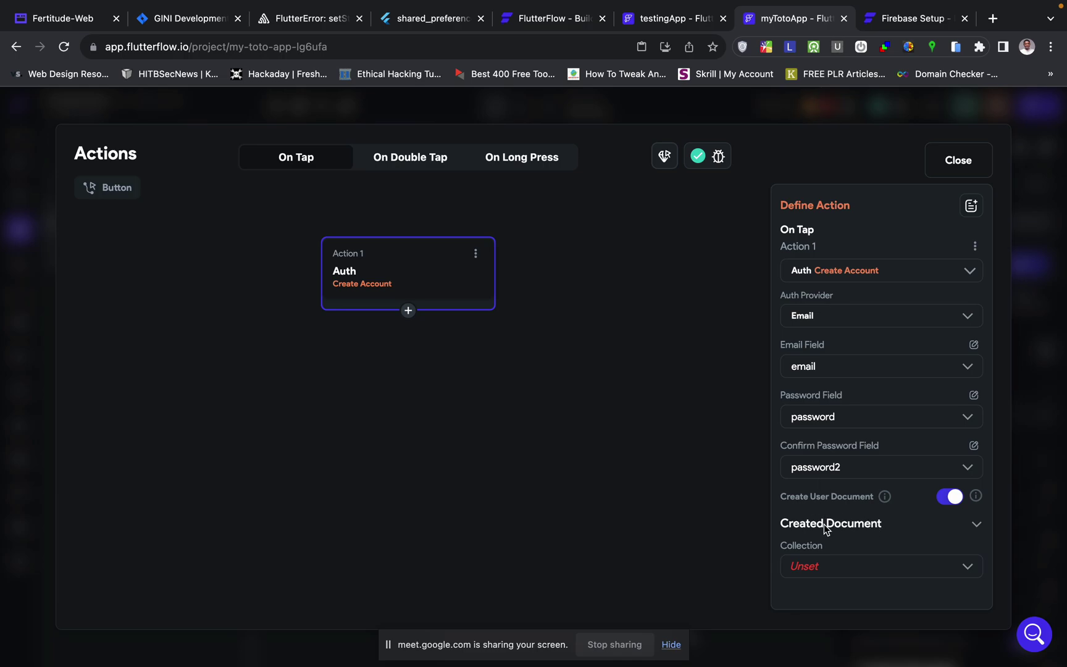
{"action": "left_click", "coordinate": [831, 570]}
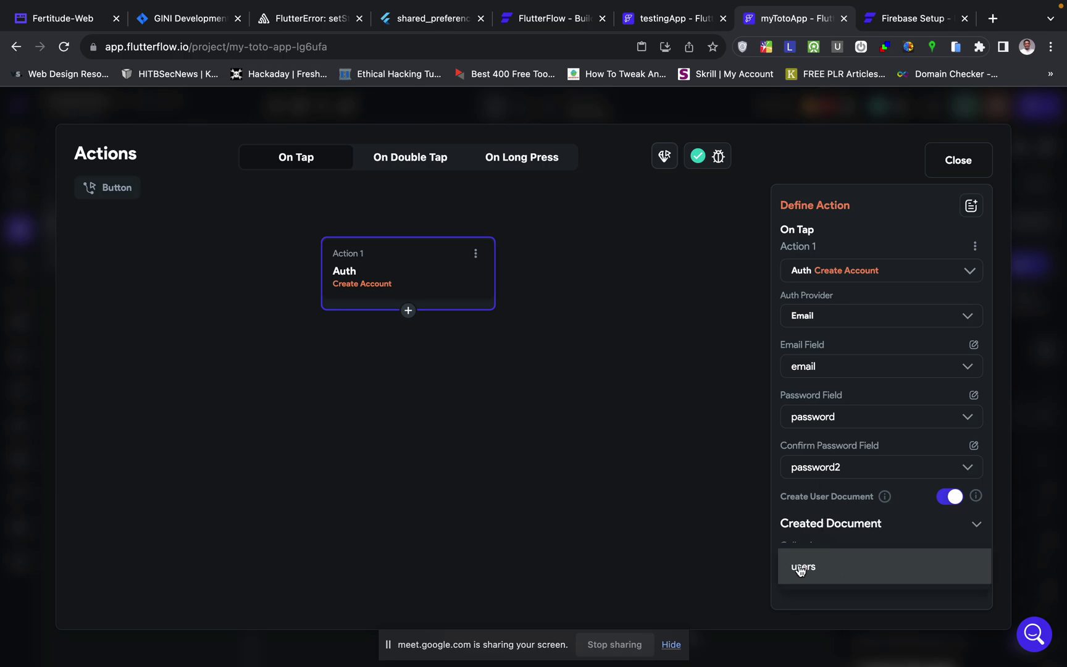
{"action": "left_click", "coordinate": [818, 568]}
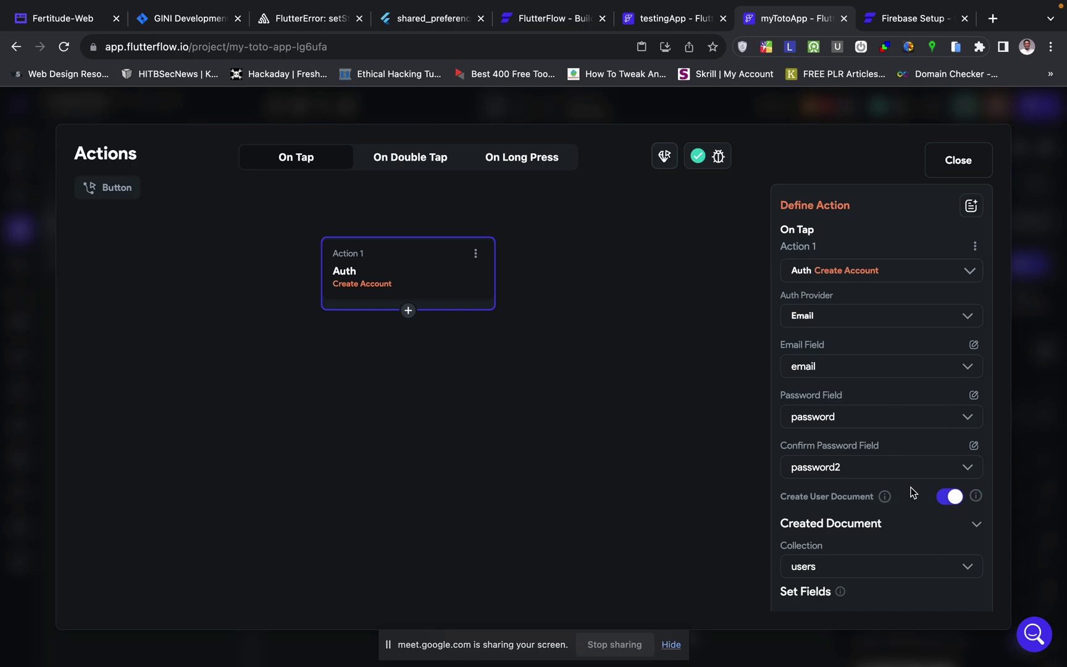
{"action": "scroll", "coordinate": [911, 492], "scroll_direction": "down", "scroll_amount": 1}
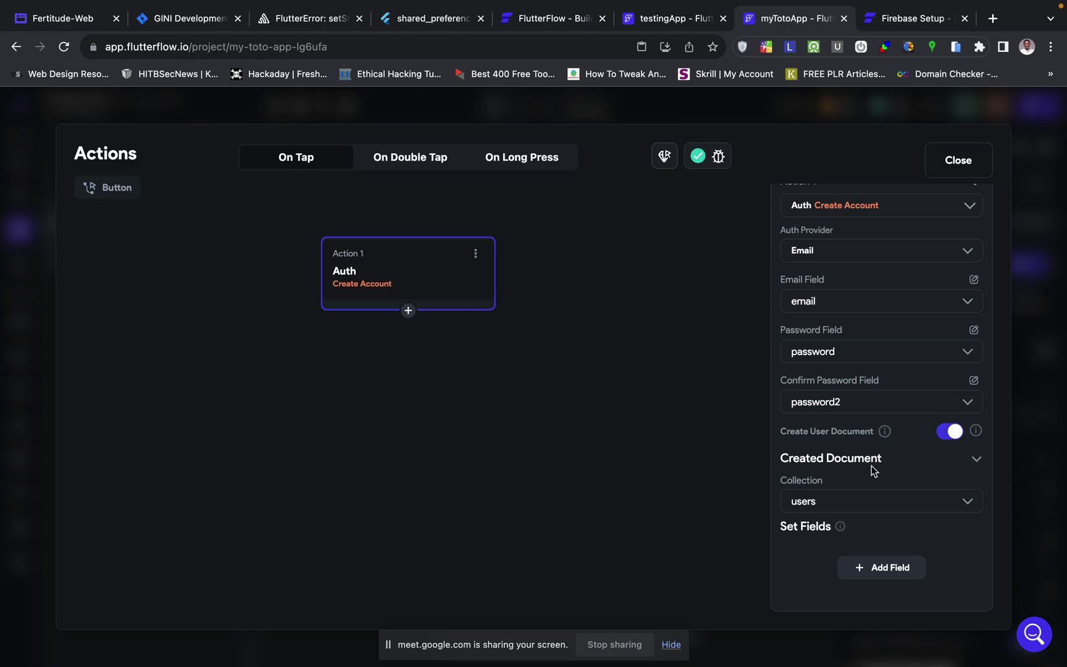
- Add an email field to the user document with a placeholder specific value 'dfjsbd'
{"action": "left_click", "coordinate": [863, 569]}
{"action": "scroll", "coordinate": [863, 567], "scroll_direction": "down", "scroll_amount": 1}
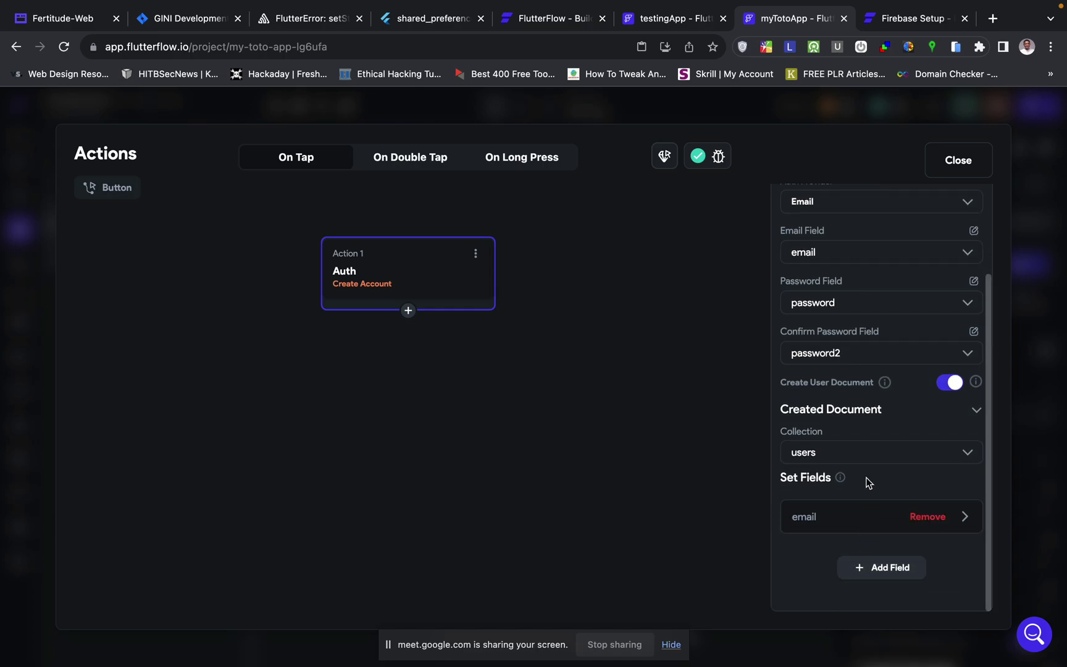
{"action": "left_click", "coordinate": [832, 529]}
{"action": "scroll", "coordinate": [832, 531], "scroll_direction": "down", "scroll_amount": 3}
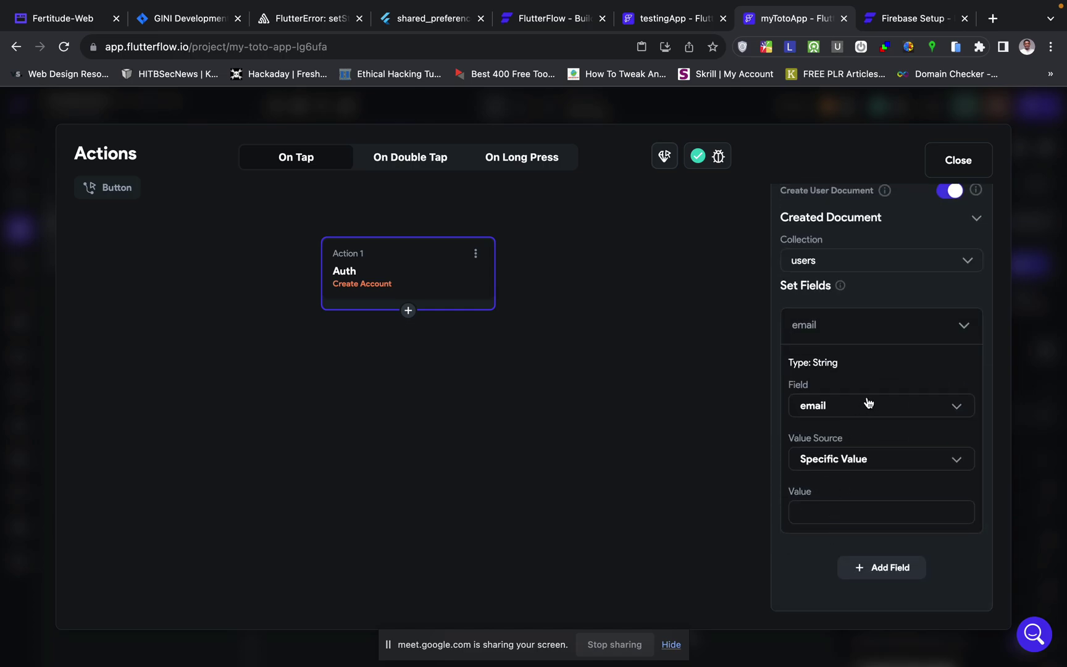
{"action": "left_click", "coordinate": [874, 459]}
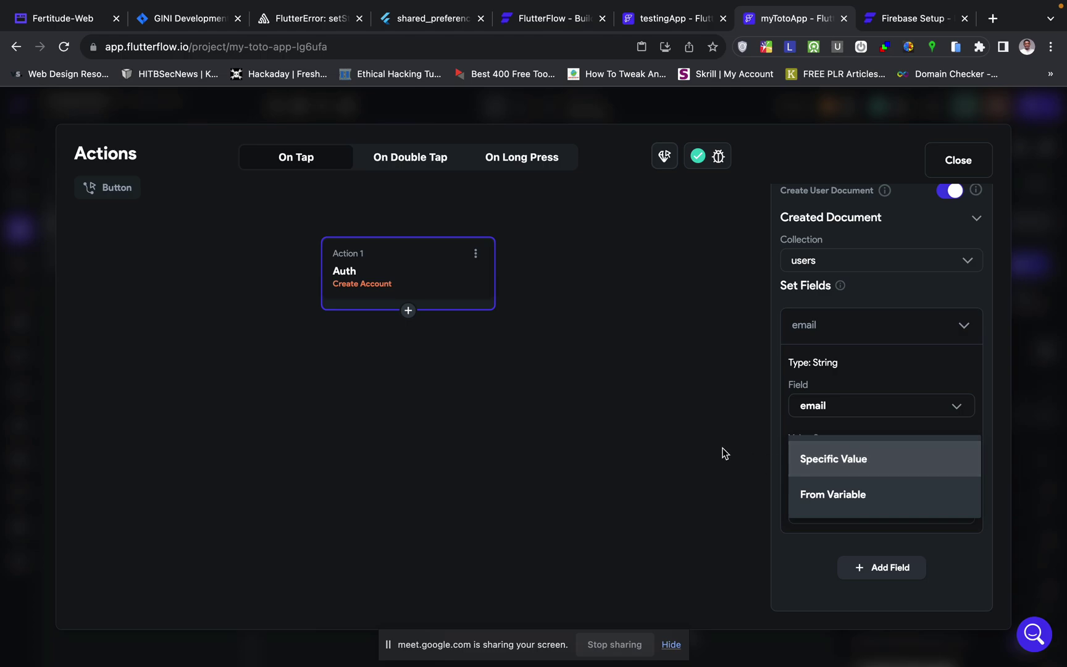
{"action": "left_click", "coordinate": [817, 433]}
{"action": "left_click", "coordinate": [825, 512]}
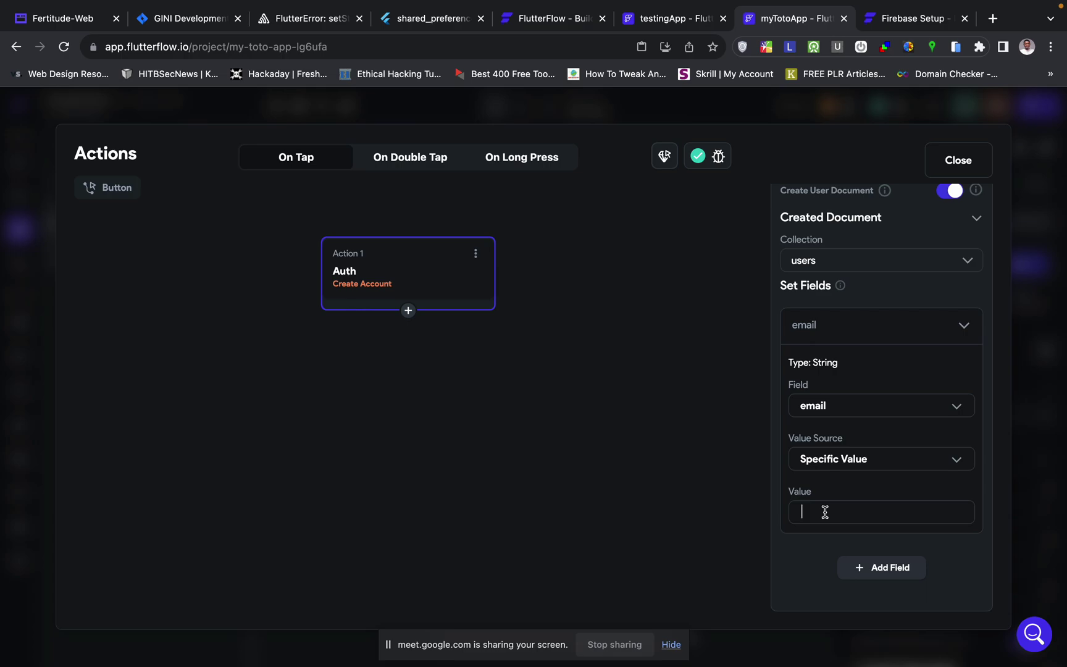
{"action": "type", "text": "dfjsbd"}
- Fill email from the Widget State email input, then add a display_name field
{"action": "left_click", "coordinate": [846, 463]}
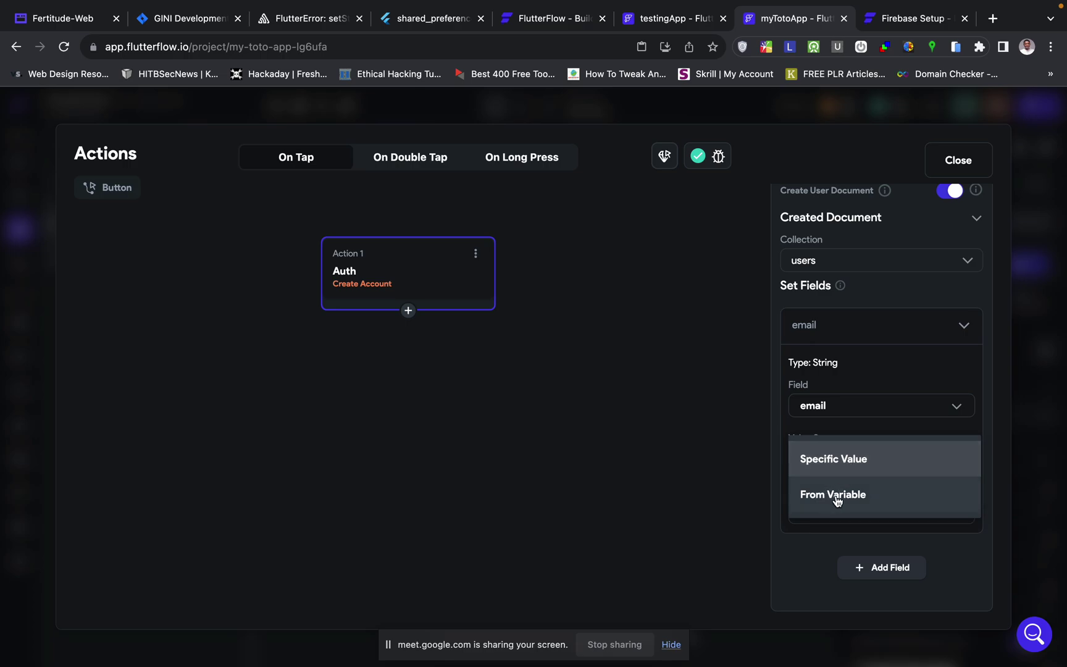
{"action": "left_click", "coordinate": [835, 496]}
{"action": "left_click", "coordinate": [832, 514]}
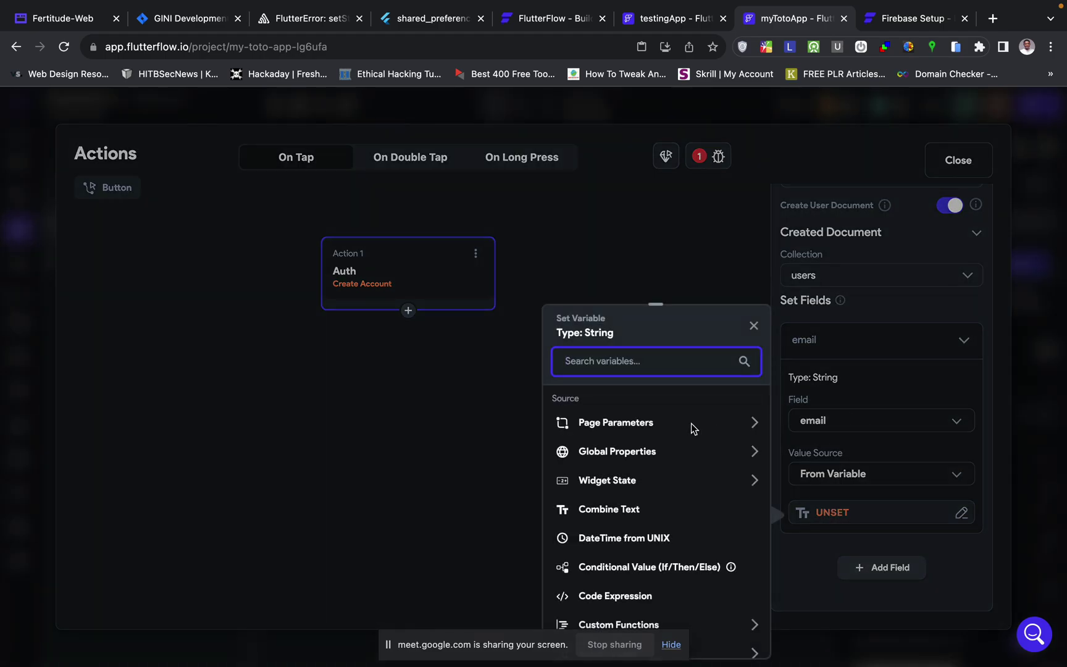
{"action": "scroll", "coordinate": [648, 439], "scroll_direction": "down", "scroll_amount": 1}
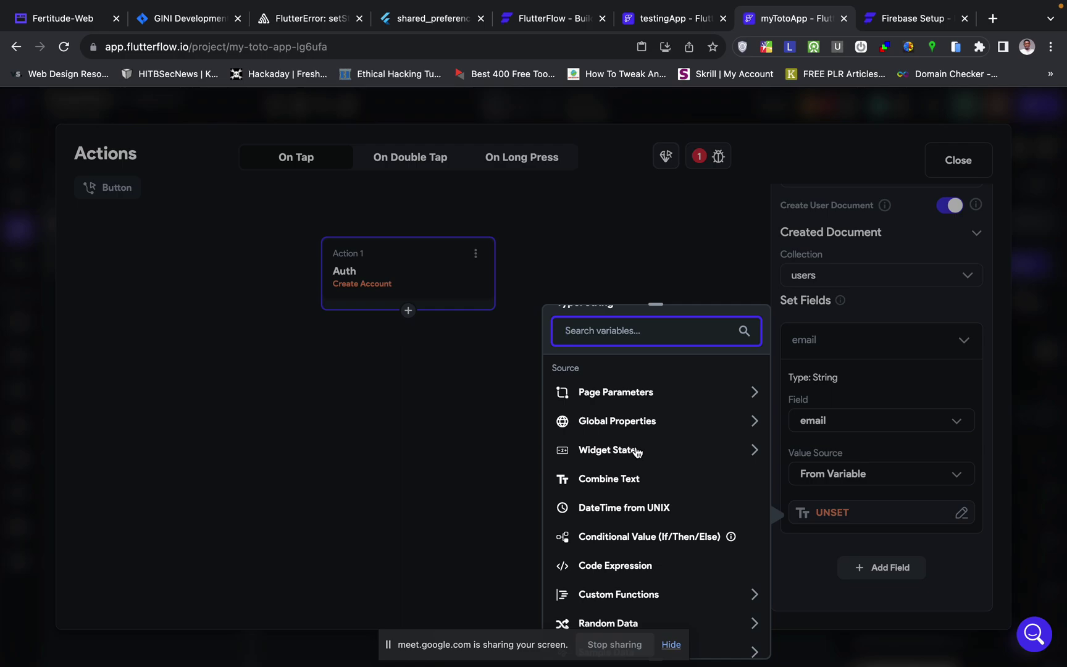
{"action": "left_click", "coordinate": [649, 451]}
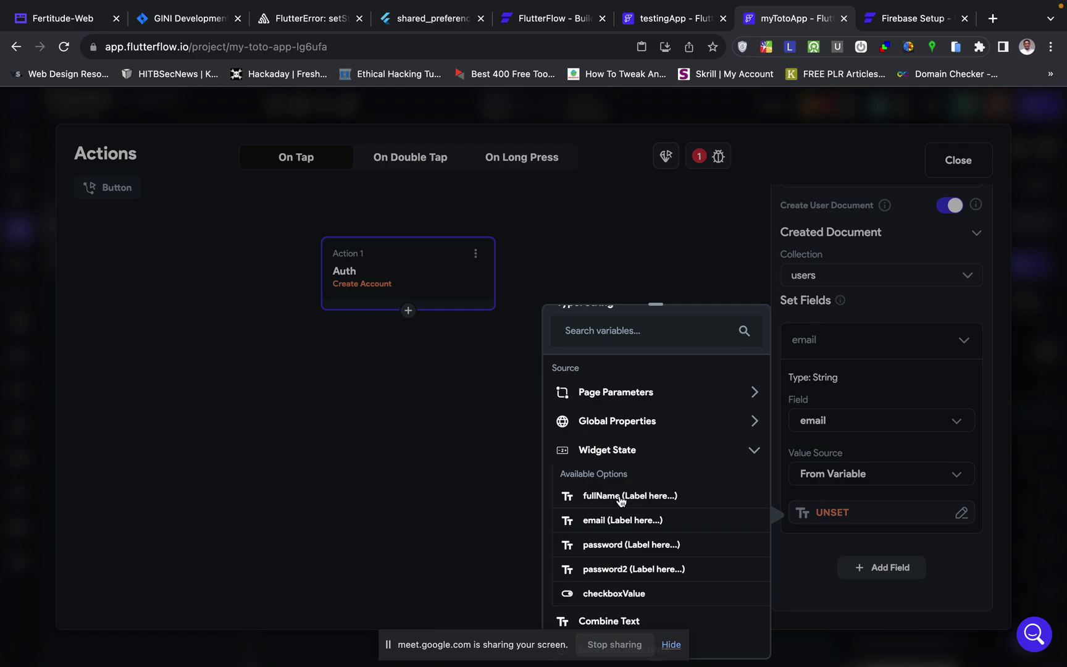
{"action": "scroll", "coordinate": [622, 501], "scroll_direction": "down", "scroll_amount": 1}
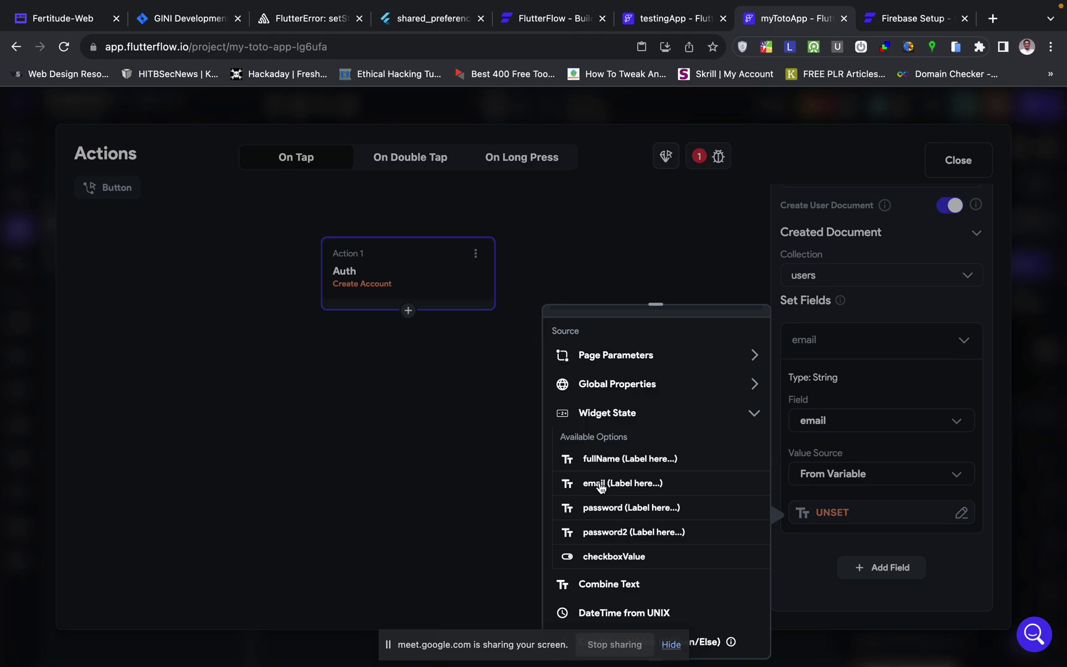
{"action": "left_click", "coordinate": [600, 484]}
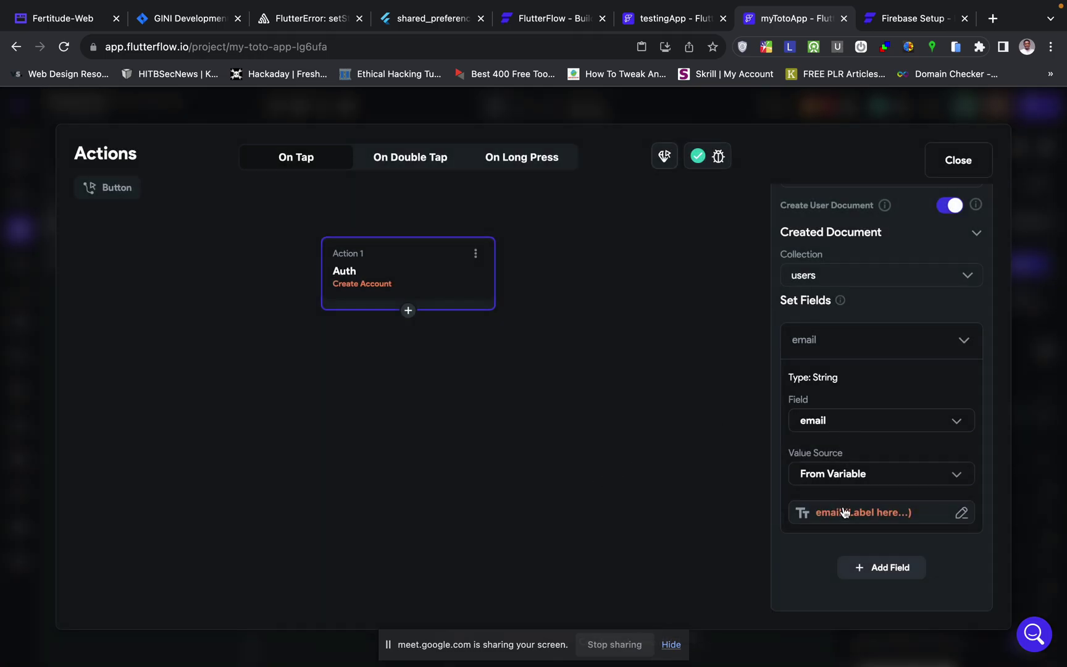
{"action": "left_click", "coordinate": [861, 574]}
- Set display_name's value from the Widget State fullName input
{"action": "scroll", "coordinate": [861, 577], "scroll_direction": "down", "scroll_amount": 2}
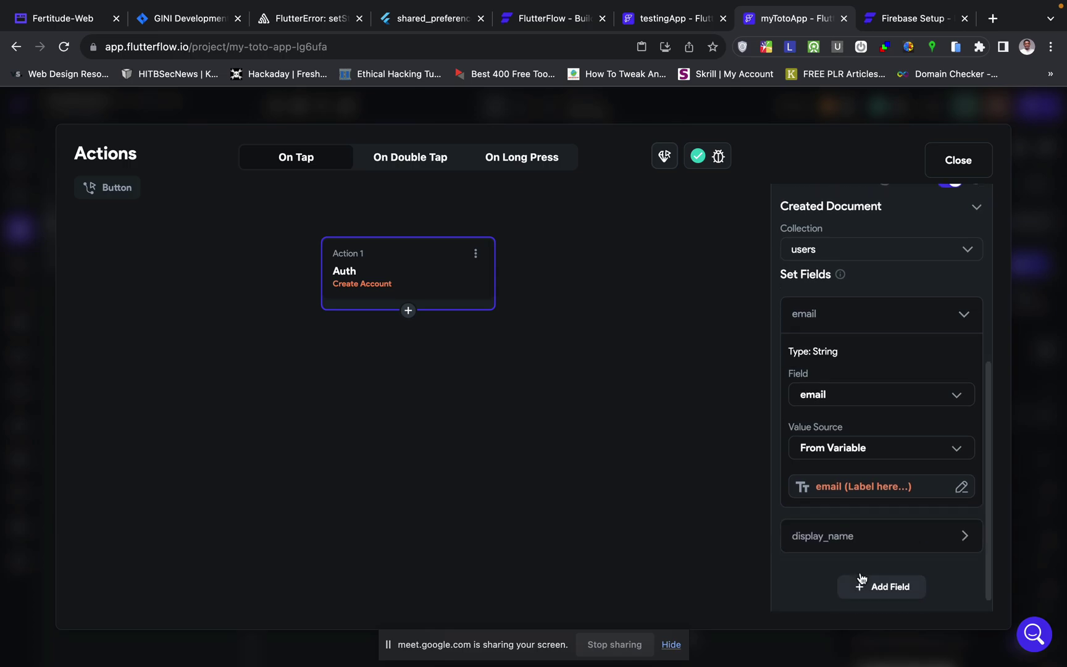
{"action": "left_click", "coordinate": [846, 523]}
{"action": "scroll", "coordinate": [848, 525], "scroll_direction": "down", "scroll_amount": 5}
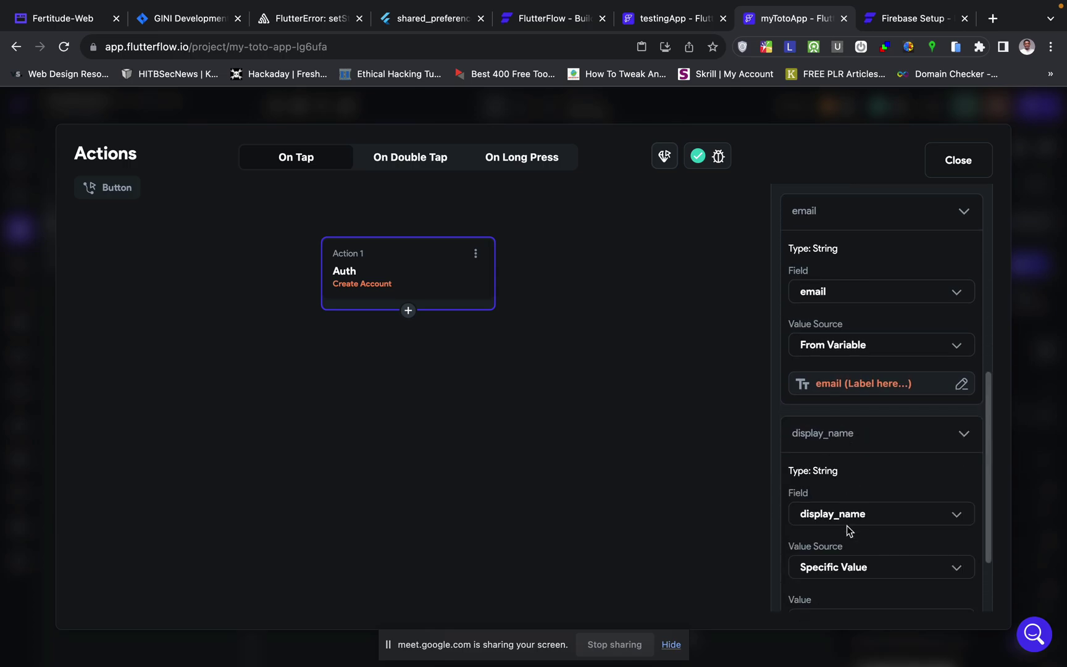
{"action": "left_click", "coordinate": [850, 465]}
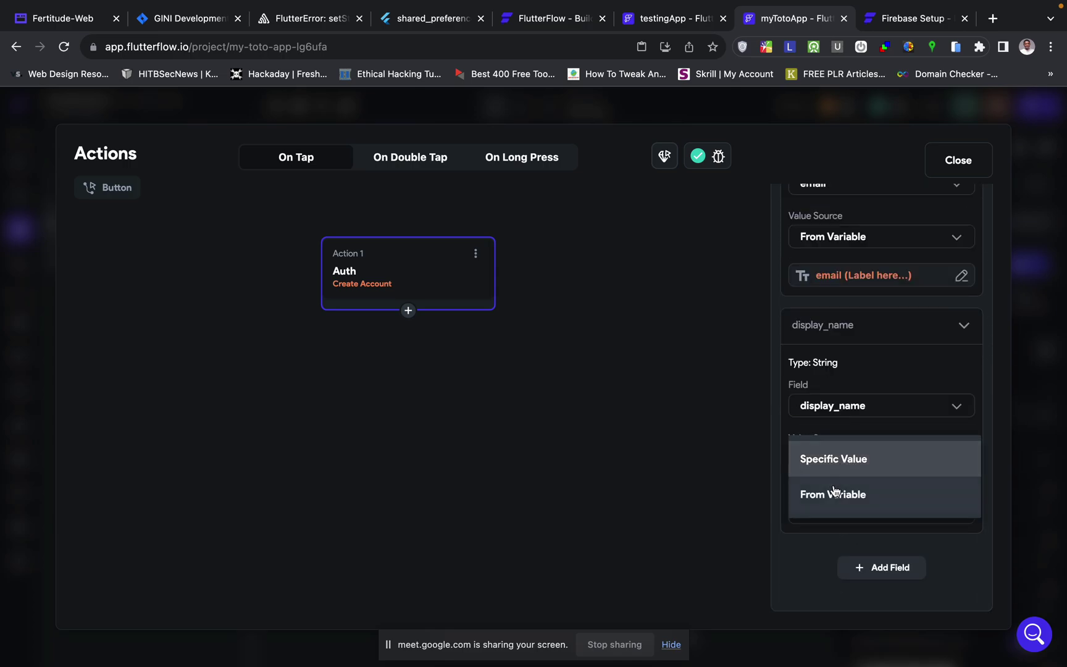
{"action": "left_click", "coordinate": [837, 497]}
{"action": "left_click", "coordinate": [829, 512]}
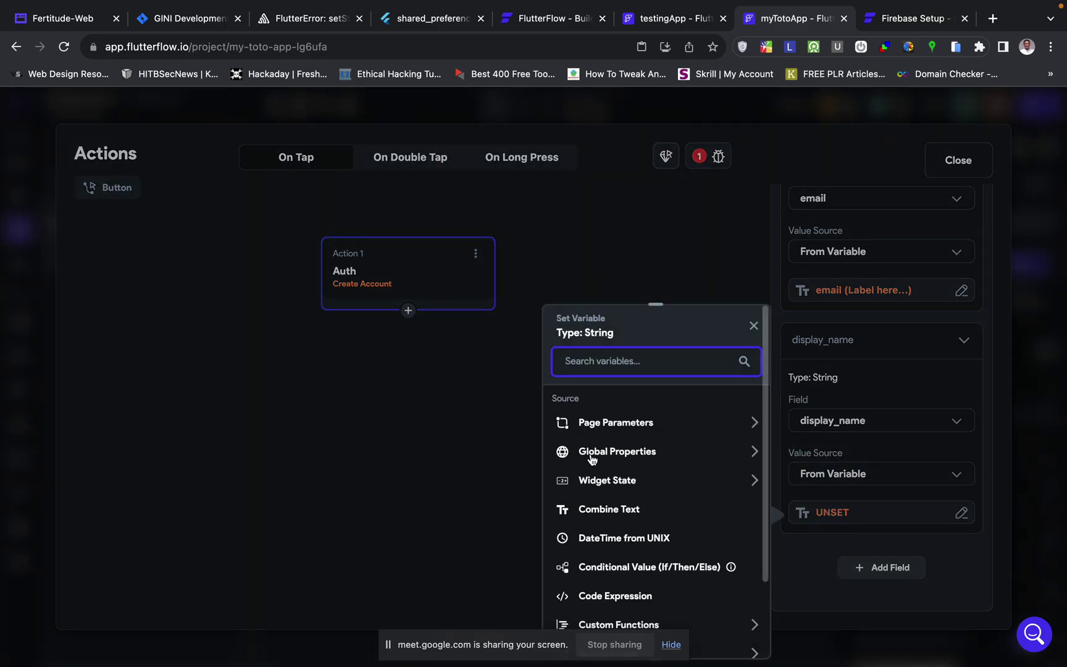
{"action": "left_click", "coordinate": [629, 483]}
{"action": "left_click", "coordinate": [616, 525]}
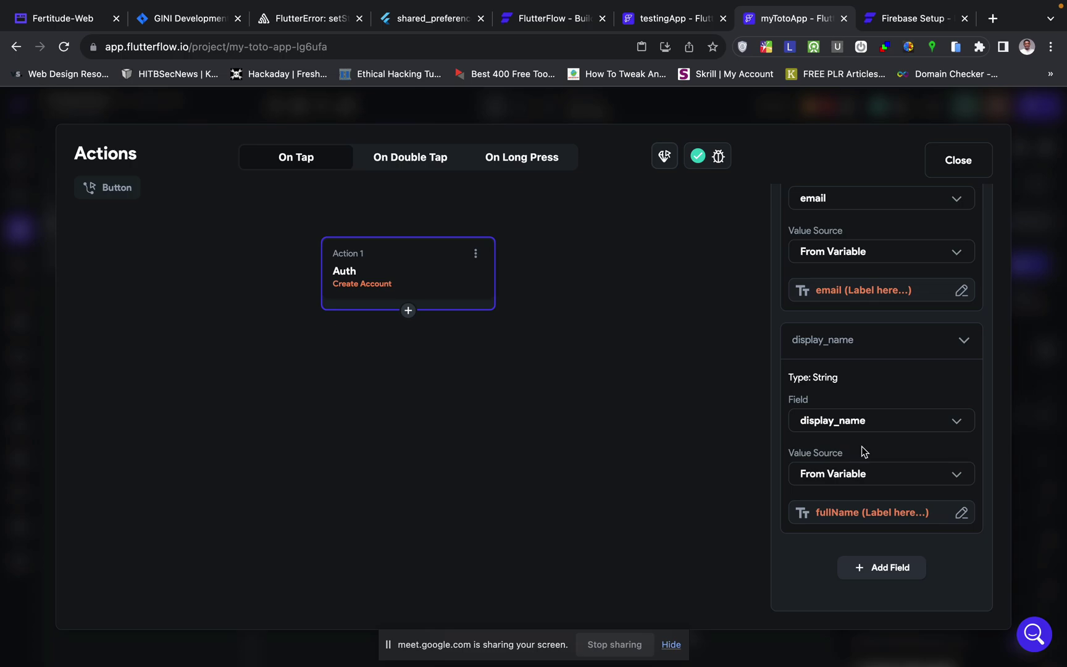
- Add a third field row, photo_url, and open its field list
{"action": "left_click", "coordinate": [879, 567]}
{"action": "left_click", "coordinate": [850, 519]}
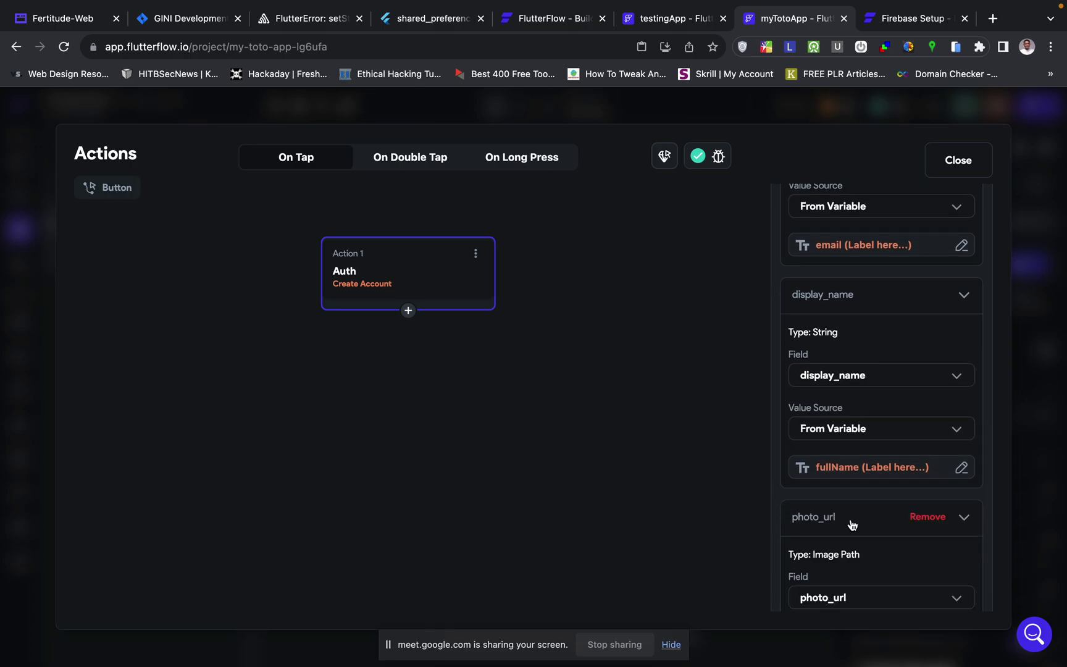
{"action": "scroll", "coordinate": [851, 519], "scroll_direction": "down", "scroll_amount": 3}
{"action": "left_click", "coordinate": [882, 491]}
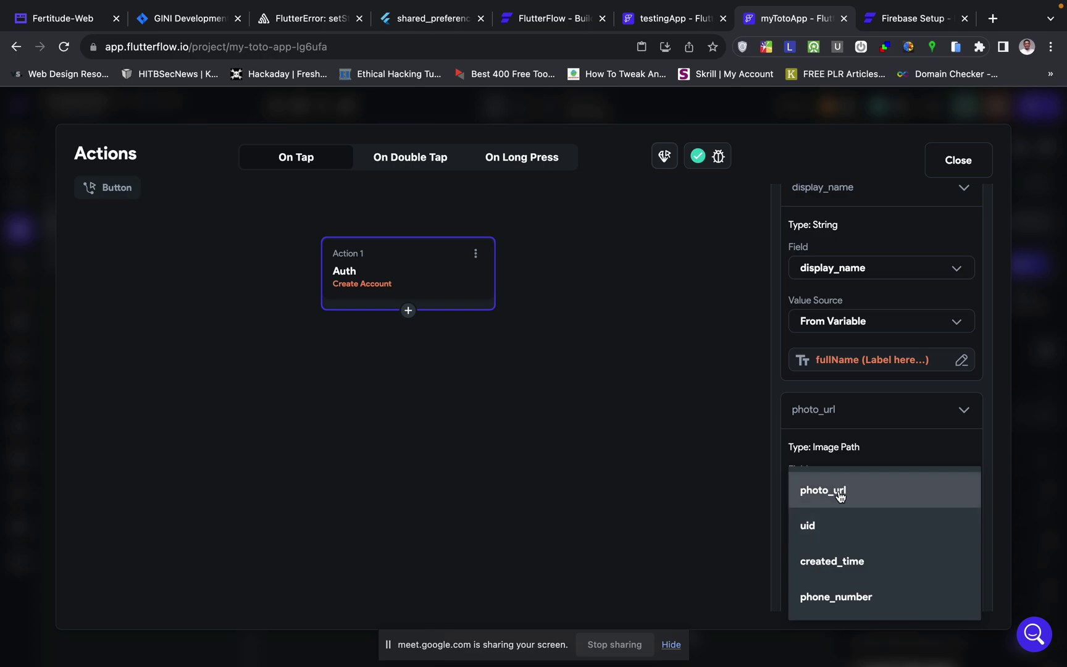
- Change the third field to created_time, set from Global Properties > Current Time
{"action": "left_click", "coordinate": [843, 562]}
{"action": "scroll", "coordinate": [843, 564], "scroll_direction": "down", "scroll_amount": 2}
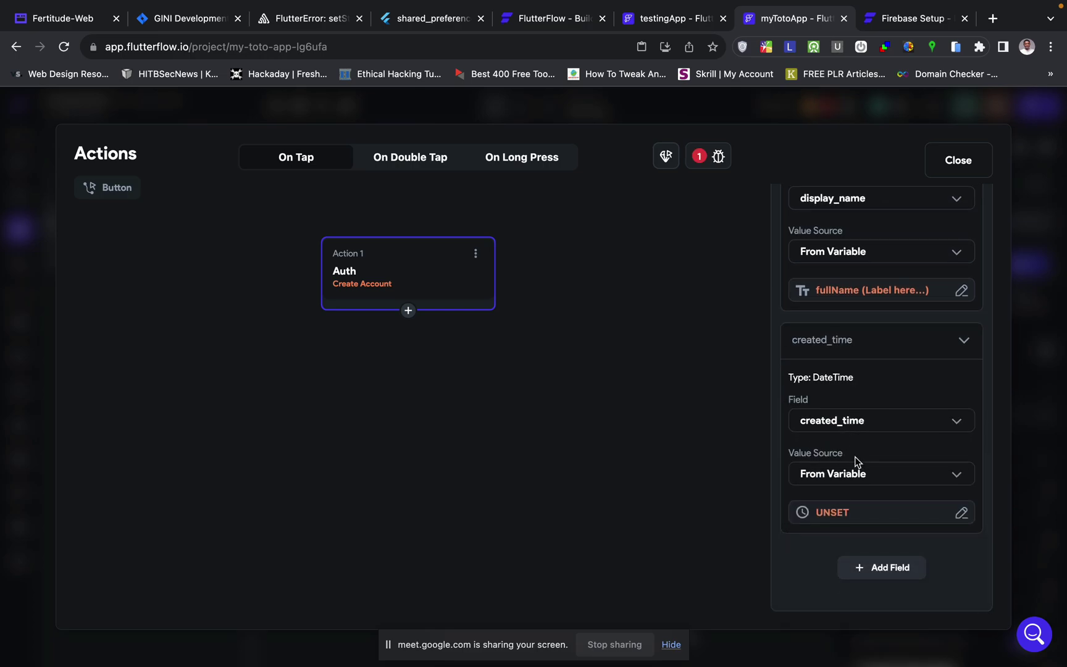
{"action": "left_click", "coordinate": [840, 510]}
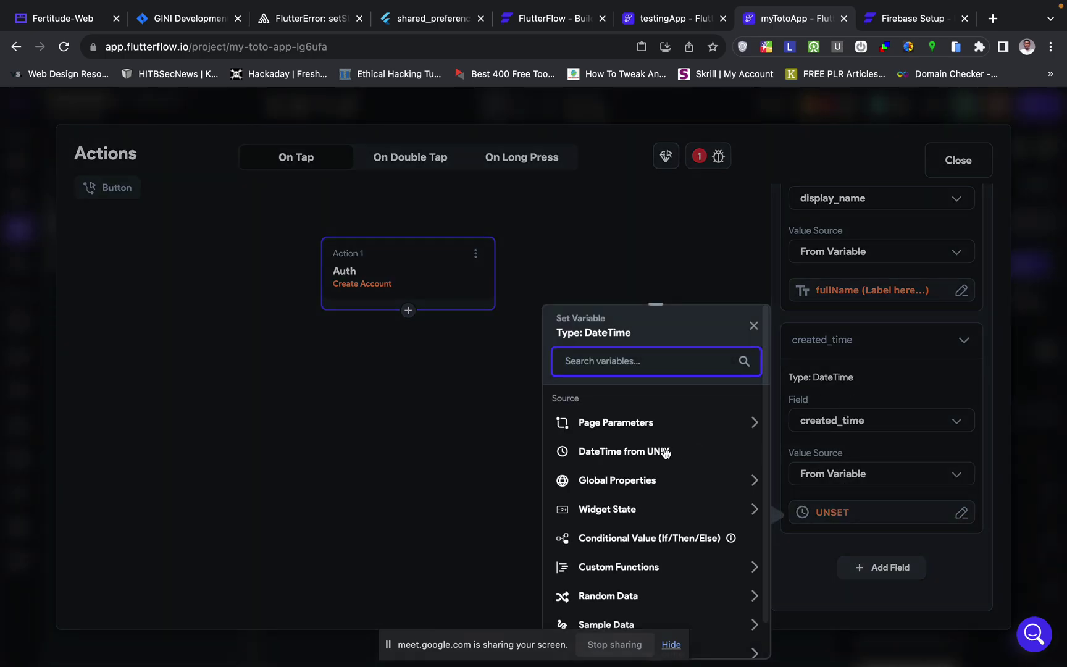
{"action": "left_click", "coordinate": [676, 478]}
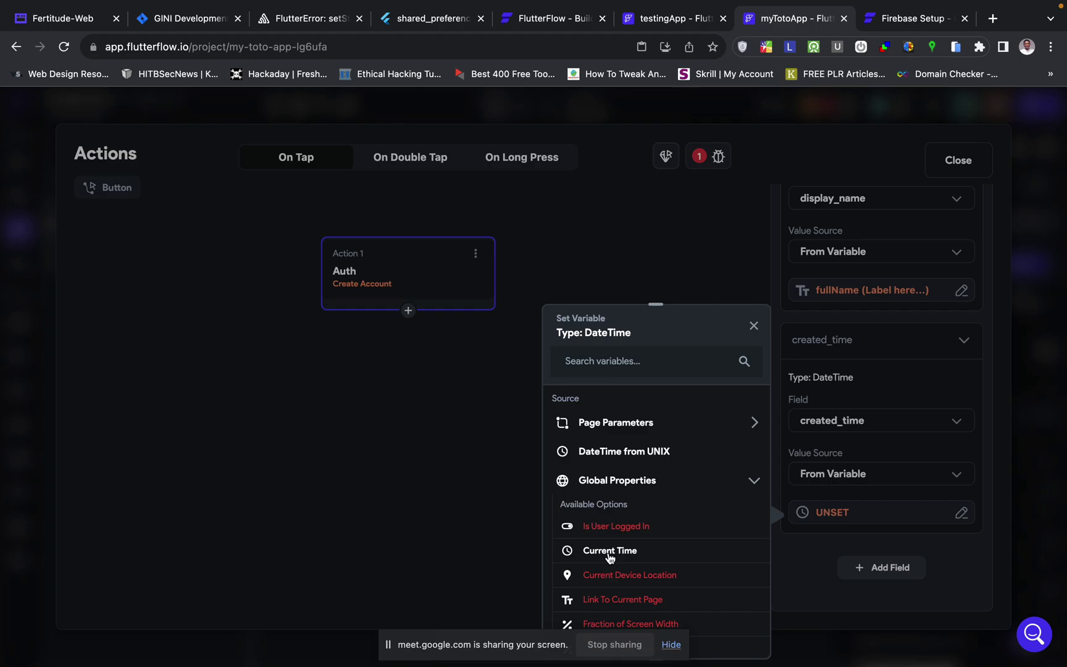
{"action": "left_click", "coordinate": [610, 556]}
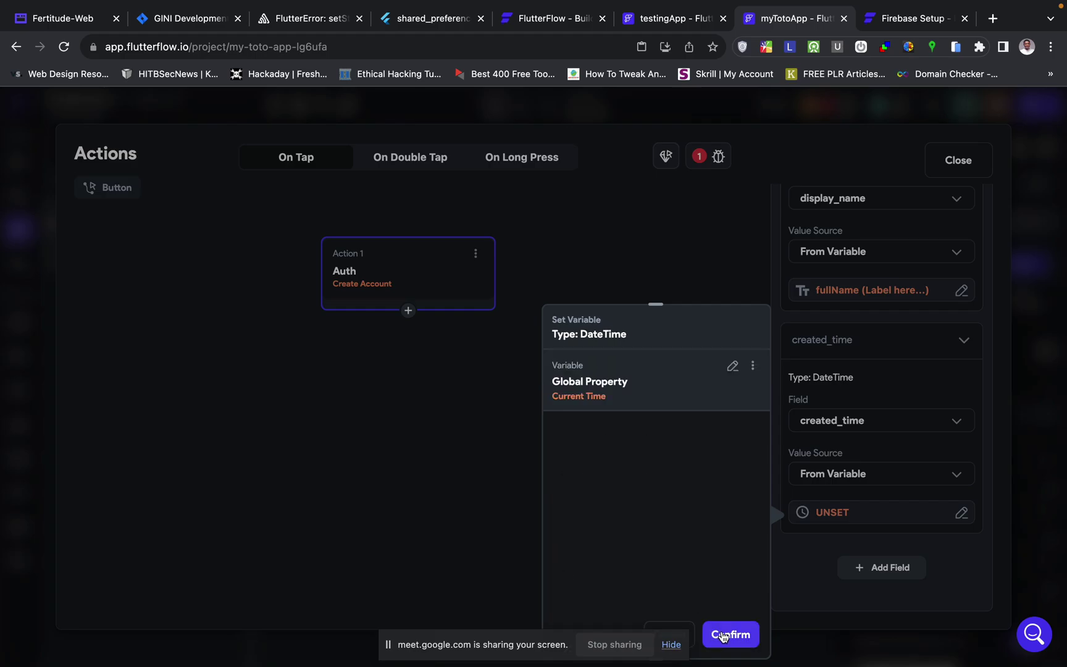
{"action": "left_click", "coordinate": [724, 635]}
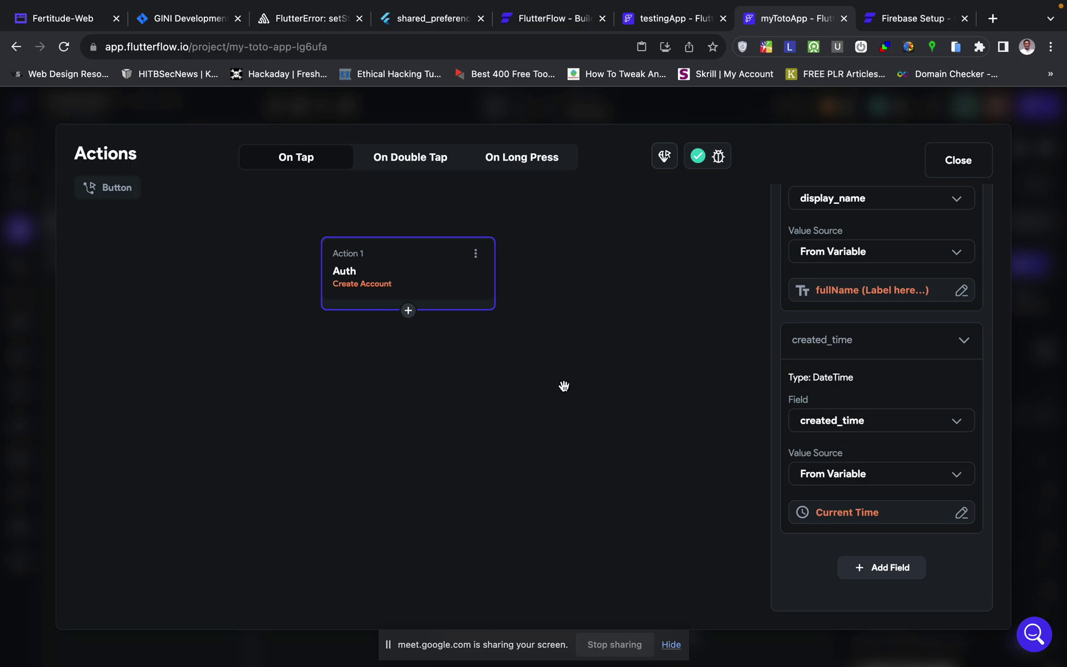
- Finish the Create Account action and close the actions editor
{"action": "scroll", "coordinate": [939, 296], "scroll_direction": "up", "scroll_amount": 10}
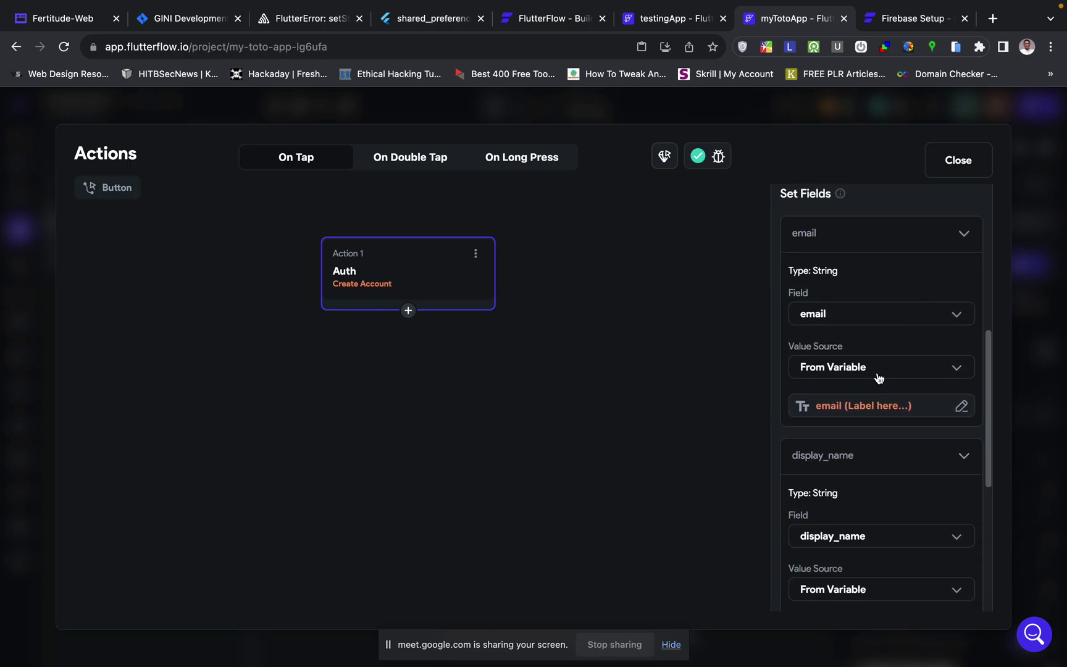
{"action": "scroll", "coordinate": [879, 378], "scroll_direction": "down", "scroll_amount": 3}
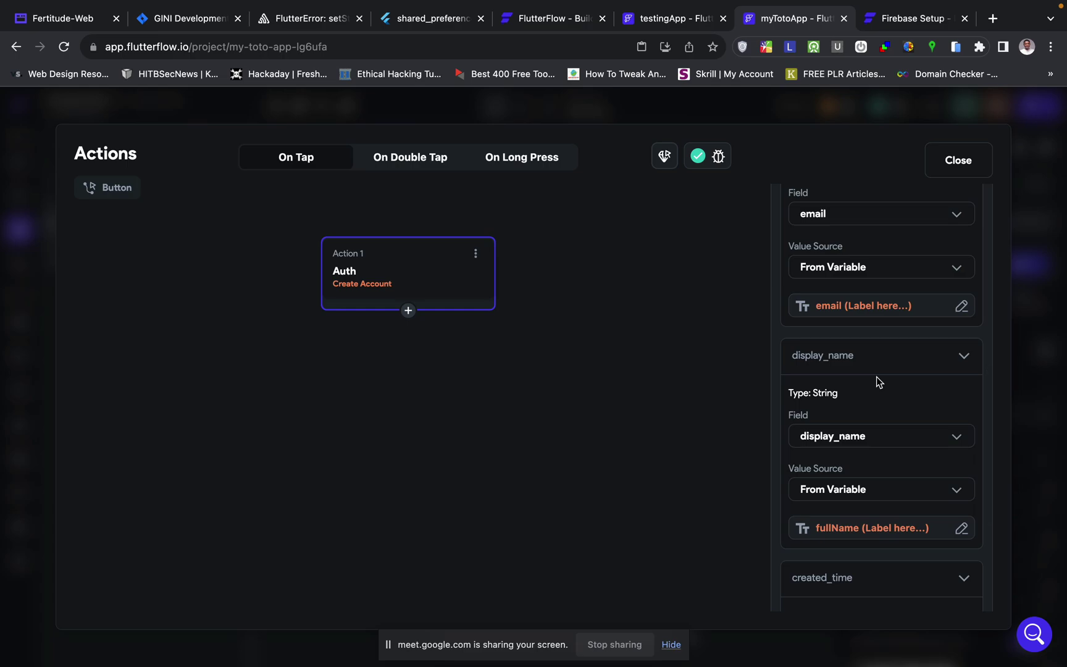
{"action": "left_click", "coordinate": [589, 377]}
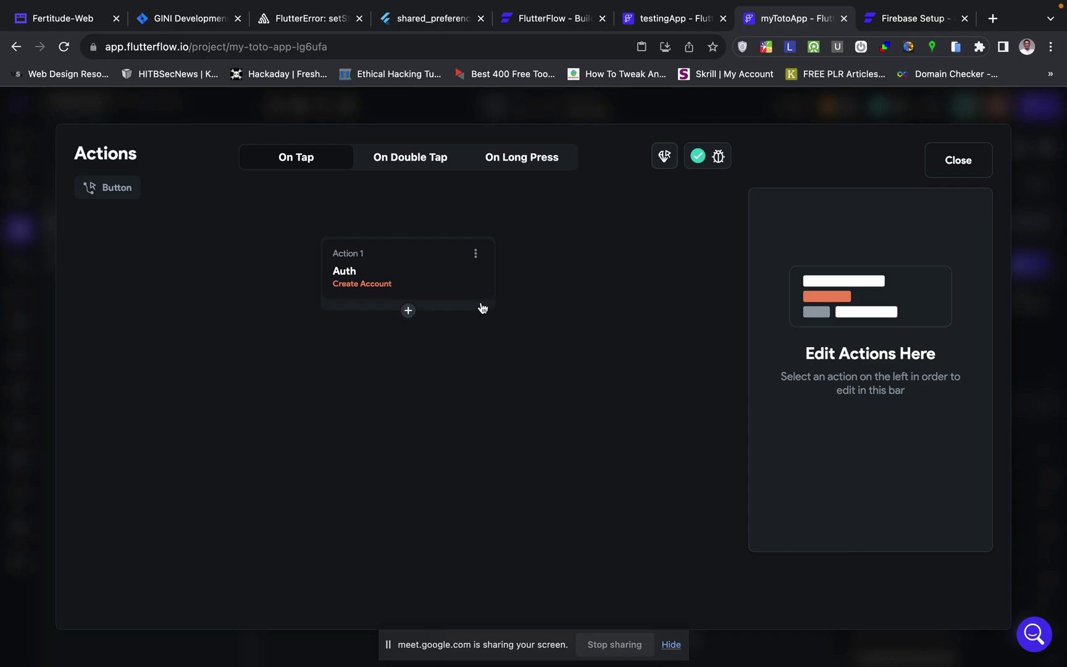
{"action": "left_click", "coordinate": [1057, 205]}
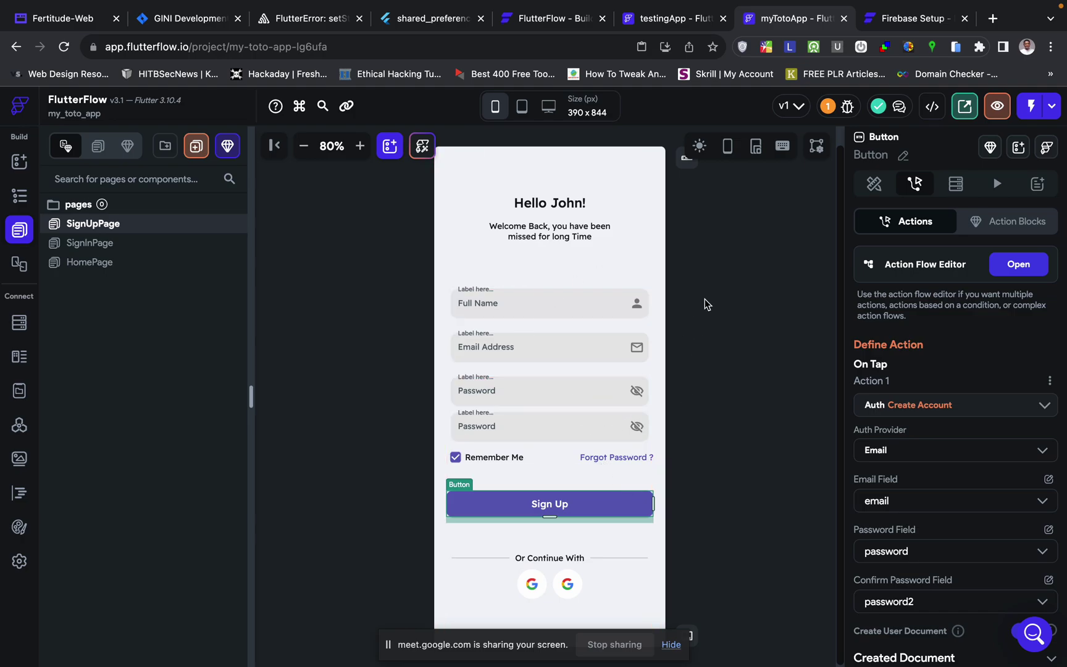
- On the SignInPage, rename the Email Address input to email
{"action": "left_click", "coordinate": [729, 309]}
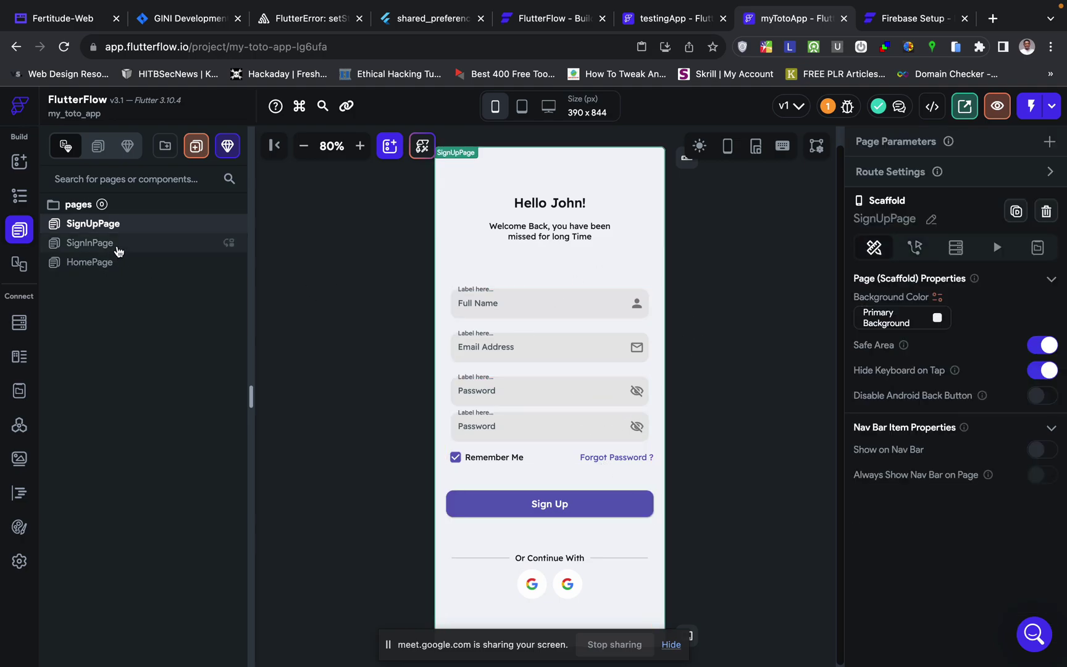
{"action": "left_click", "coordinate": [118, 248]}
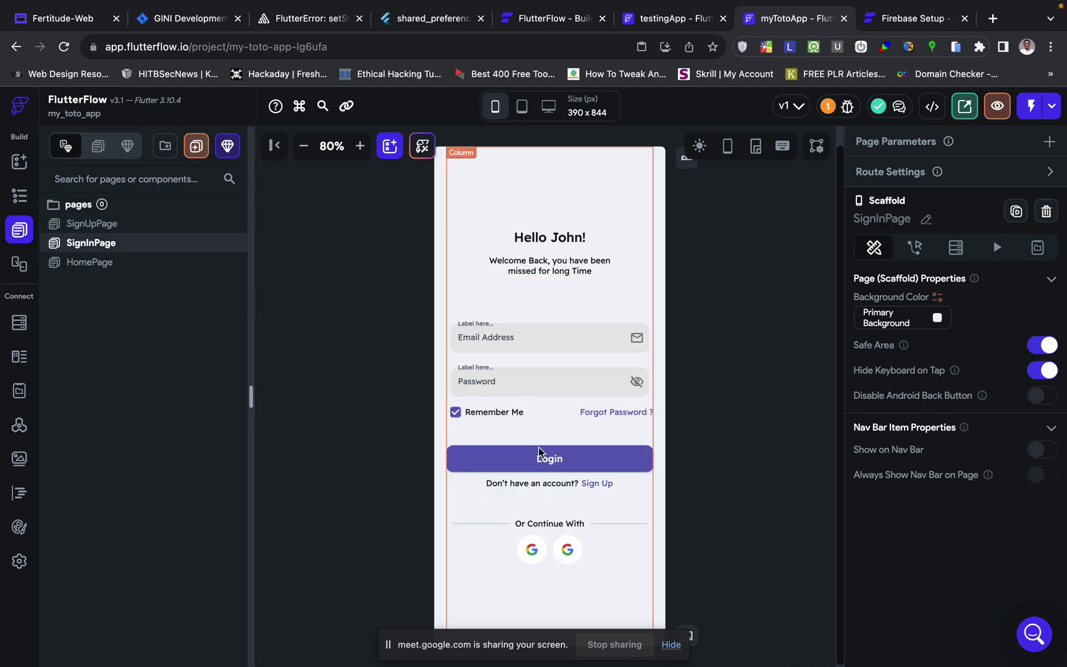
{"action": "left_click", "coordinate": [551, 463]}
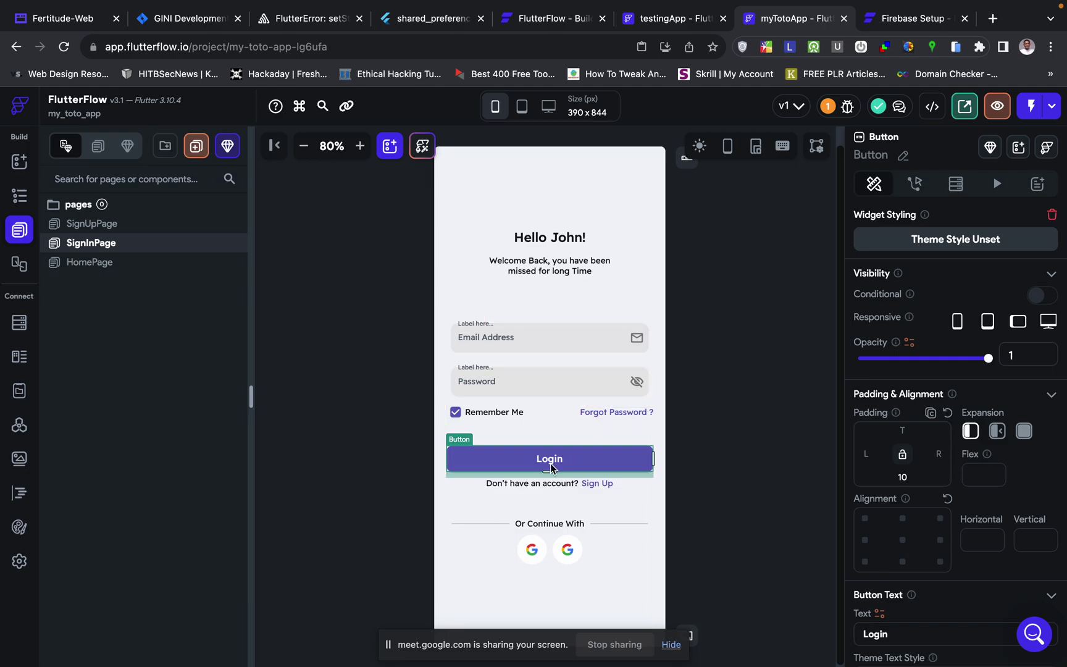
{"action": "left_click", "coordinate": [590, 341]}
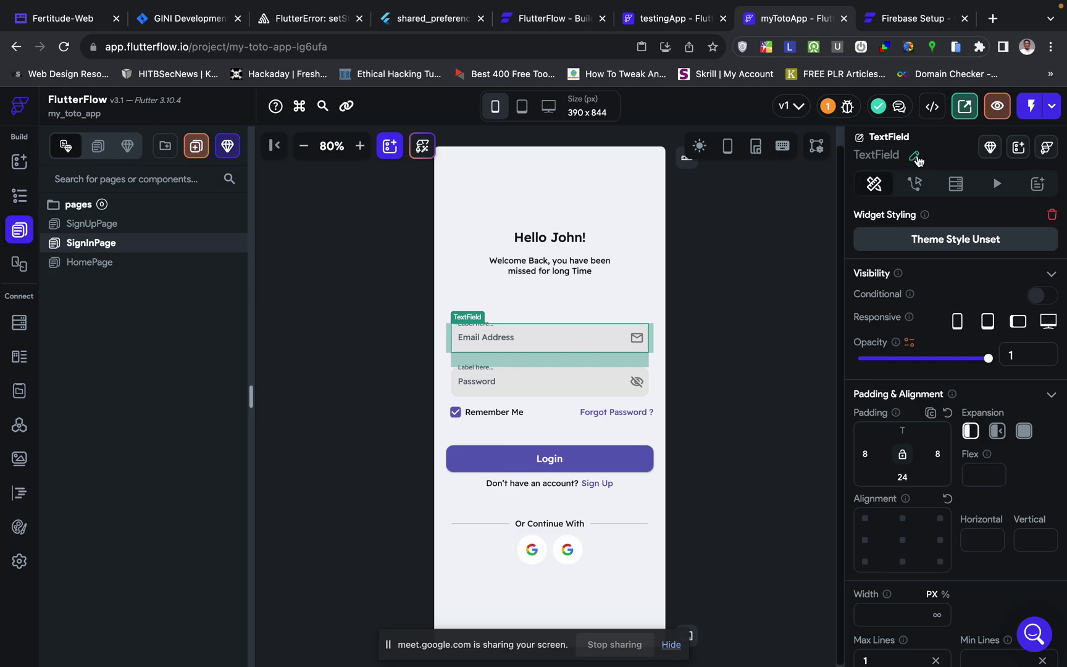
{"action": "left_click", "coordinate": [915, 155]}
{"action": "type", "text": "email"}
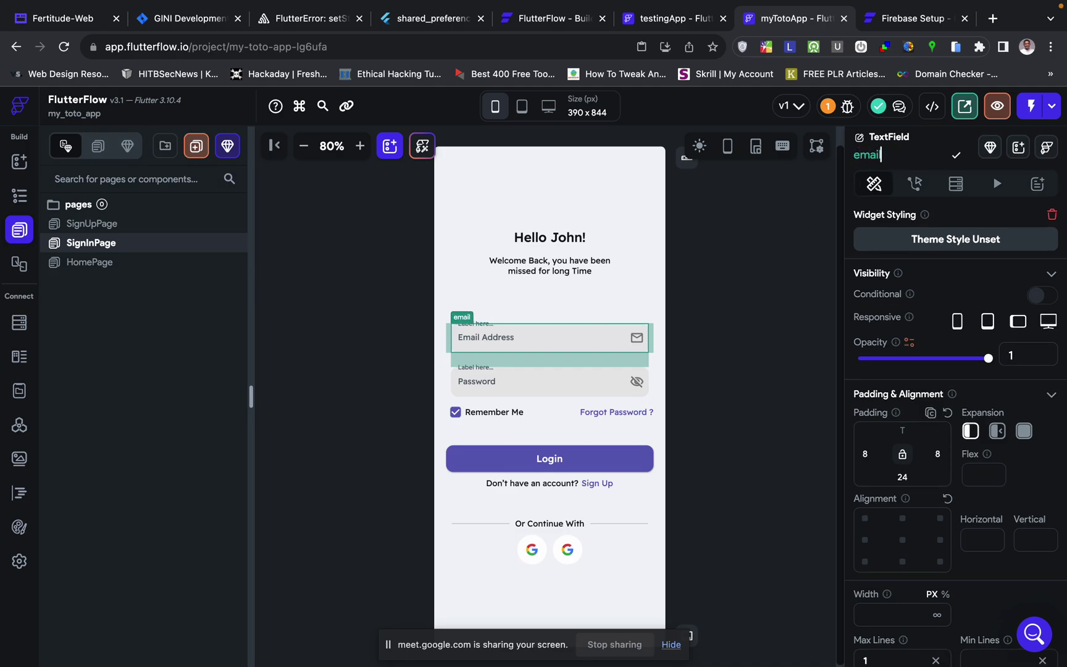
{"action": "key", "text": "Return"}
- Rename the SignInPage Password input to password, then reselect the Login button
{"action": "left_click", "coordinate": [562, 394]}
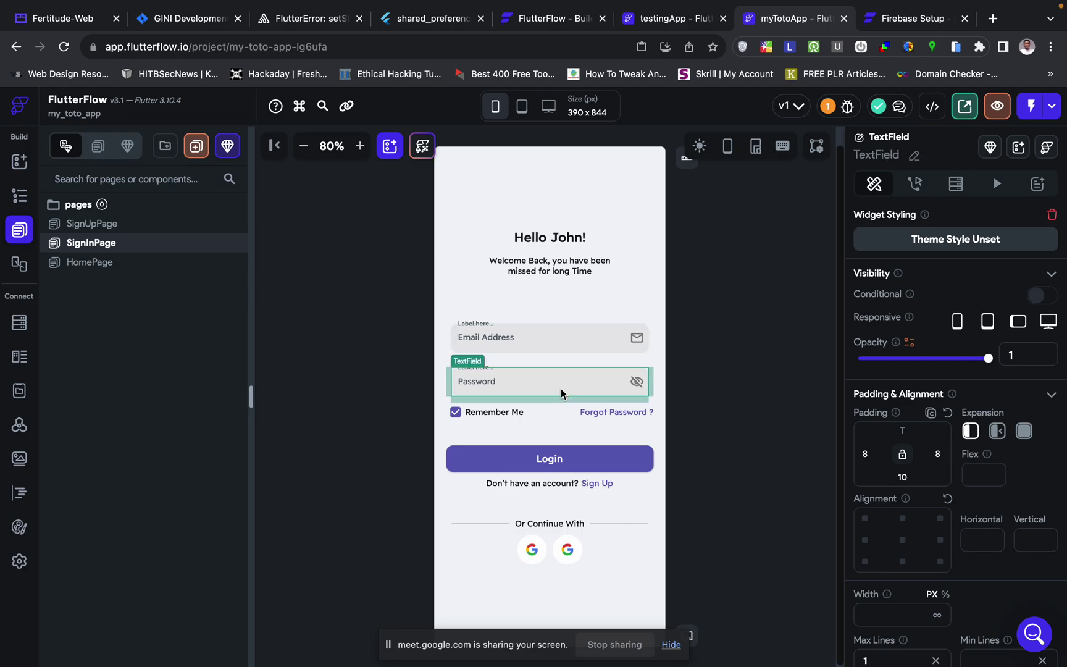
{"action": "left_click", "coordinate": [914, 156]}
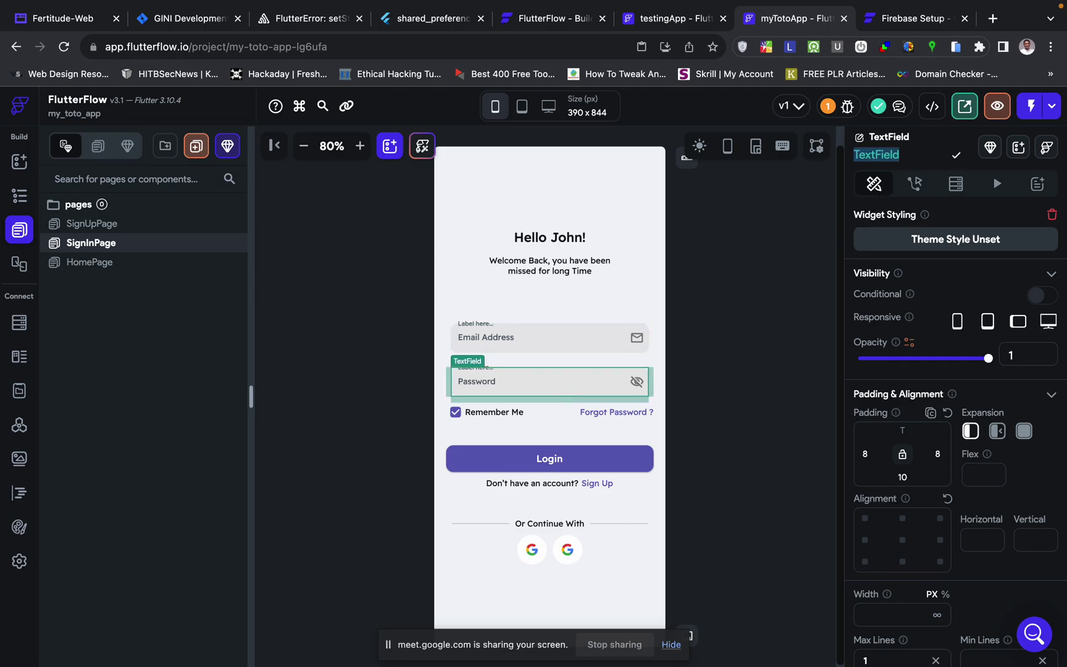
{"action": "type", "text": "password"}
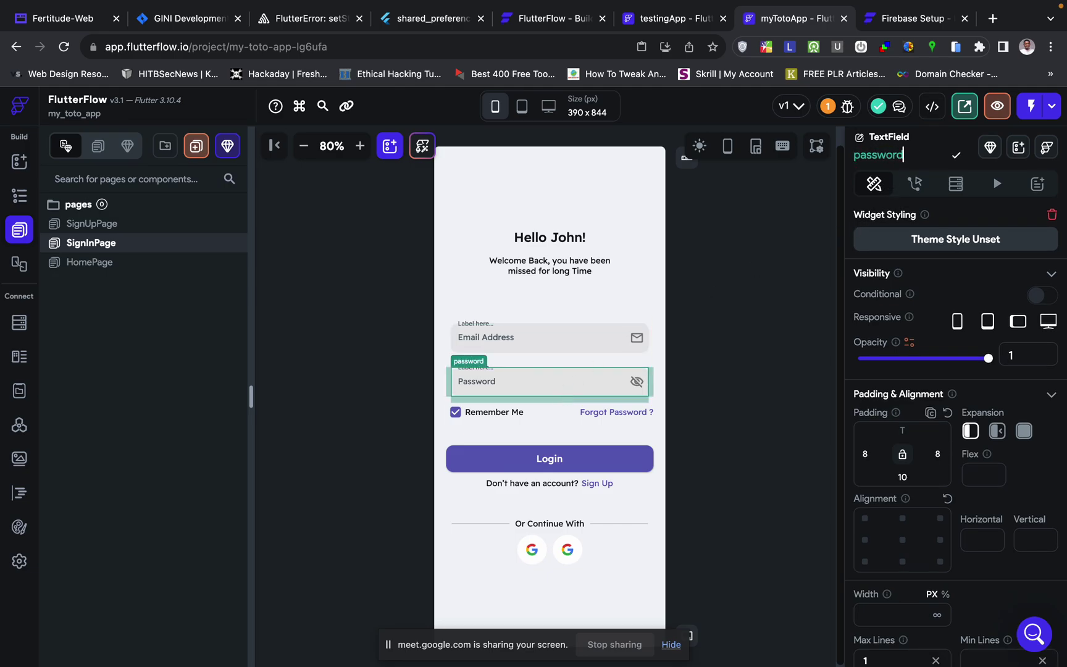
{"action": "key", "text": "Return"}
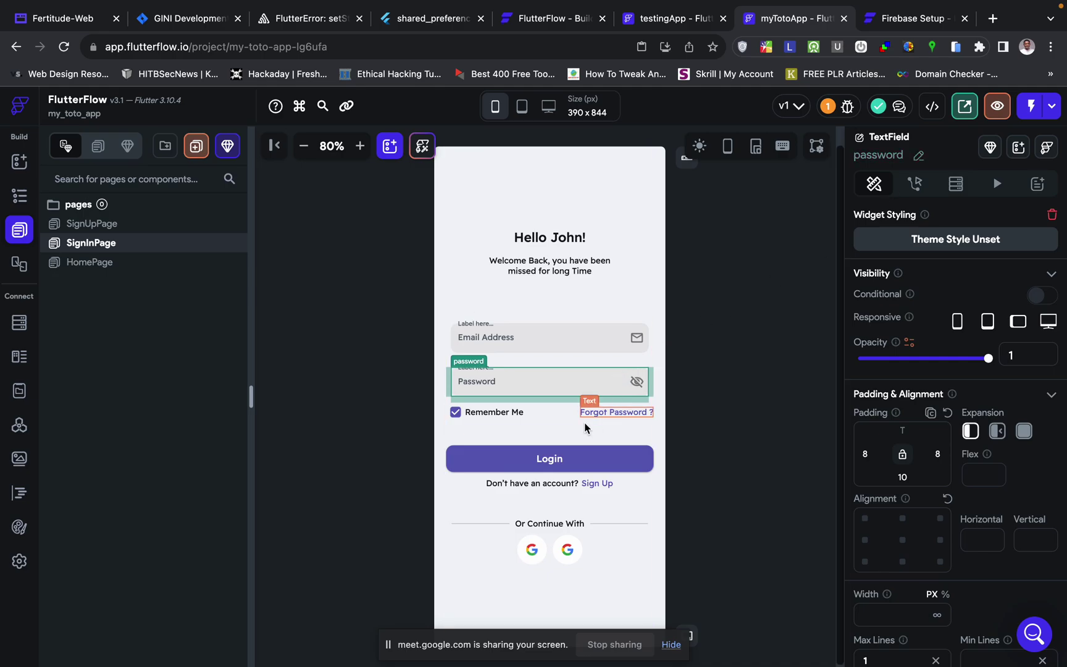
{"action": "left_click", "coordinate": [581, 463]}
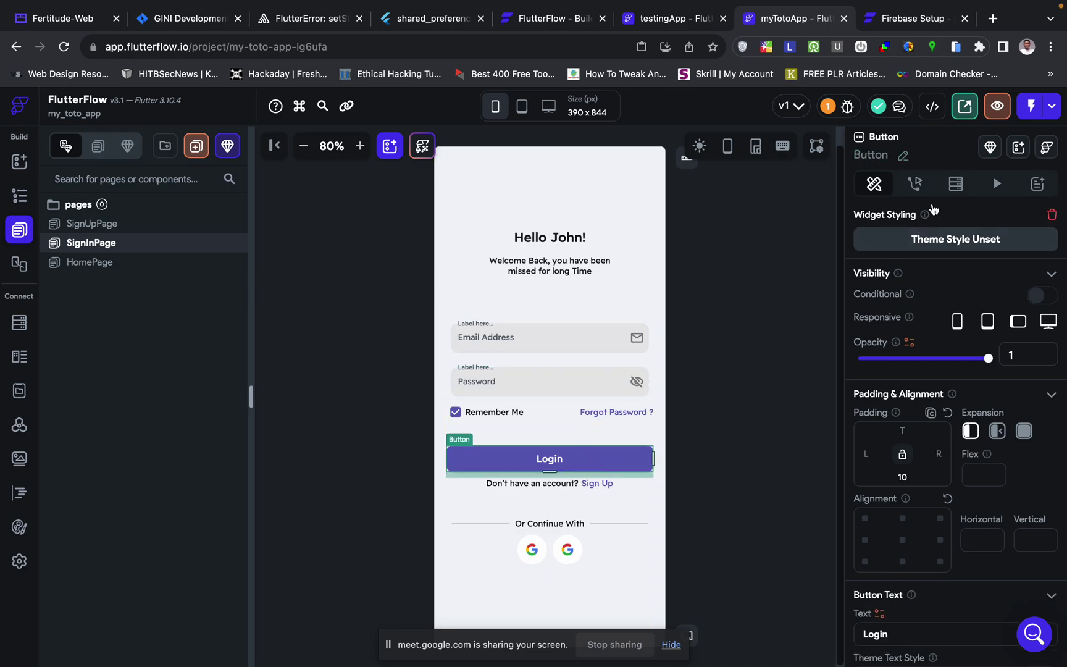
- Give the Login button an Auth Log In action with the Email provider
{"action": "left_click", "coordinate": [916, 186]}
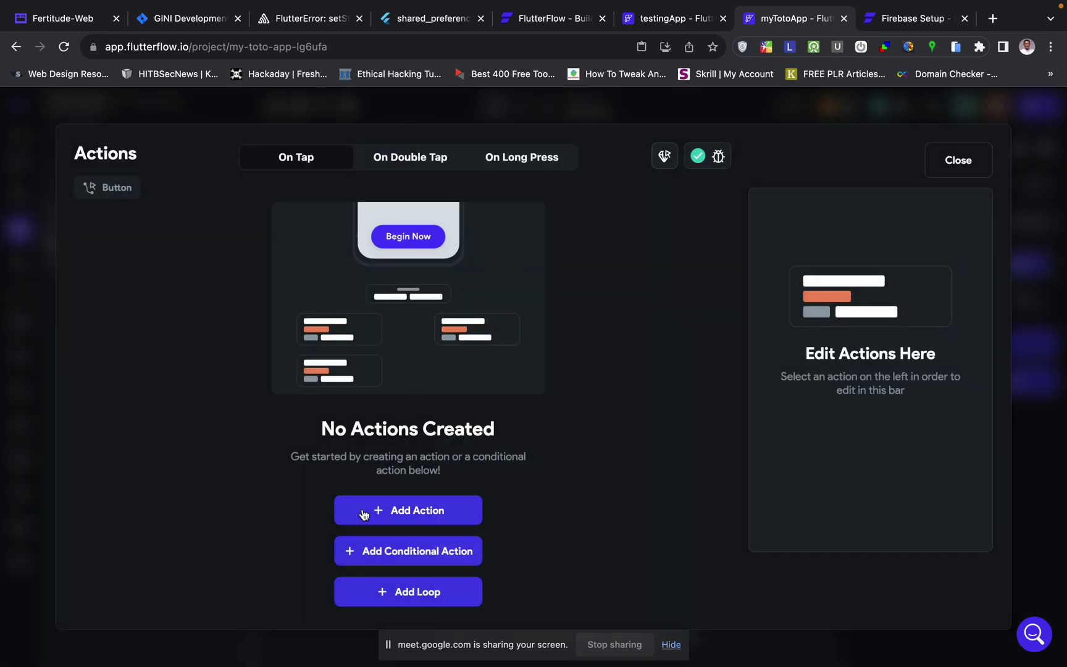
{"action": "left_click", "coordinate": [390, 514]}
{"action": "left_click", "coordinate": [870, 316]}
{"action": "type", "text": "auth"}
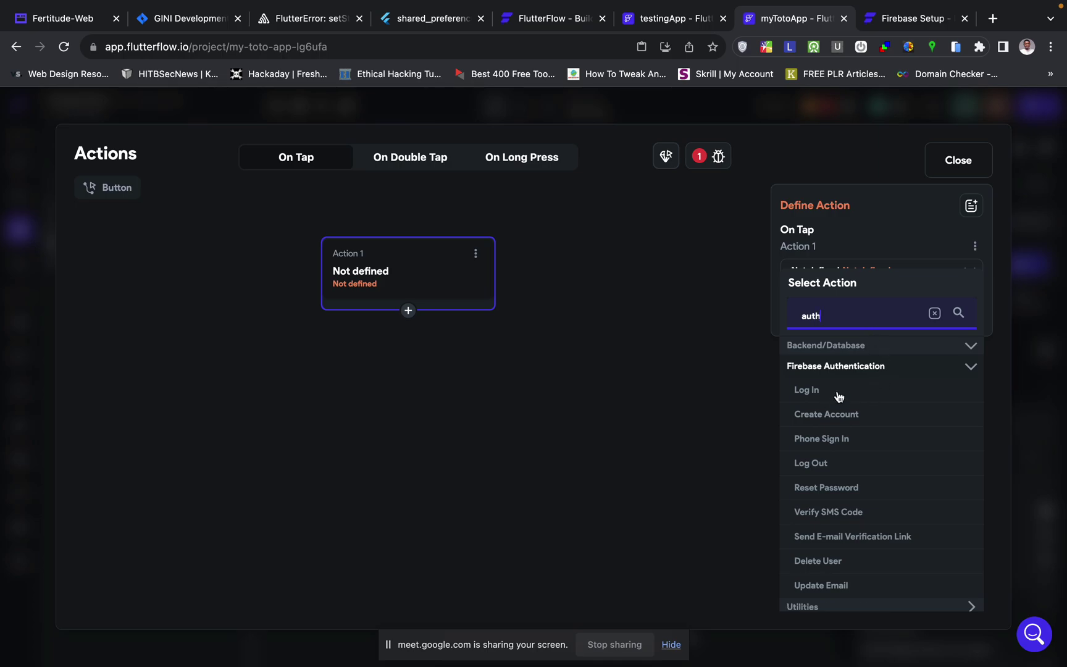
{"action": "left_click", "coordinate": [839, 394]}
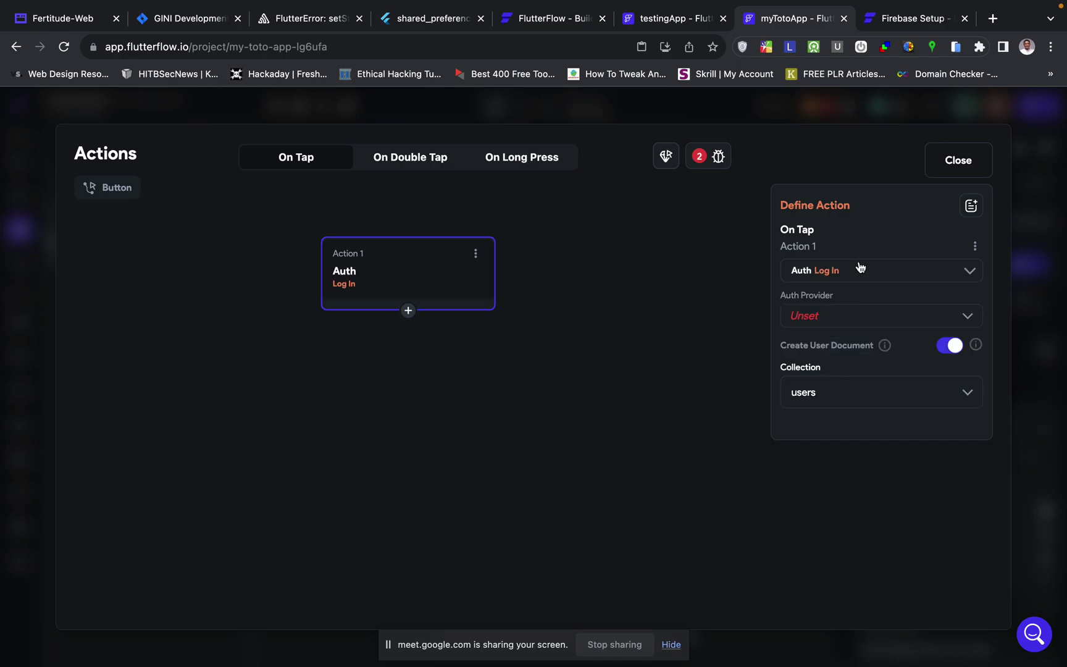
{"action": "left_click", "coordinate": [831, 316]}
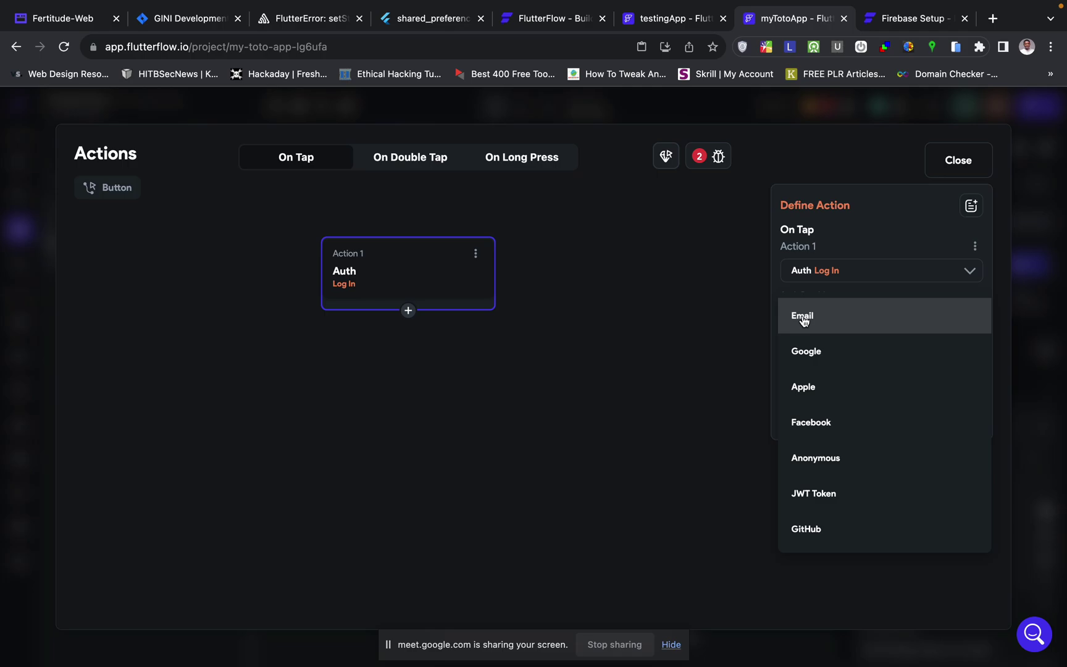
{"action": "left_click", "coordinate": [805, 318]}
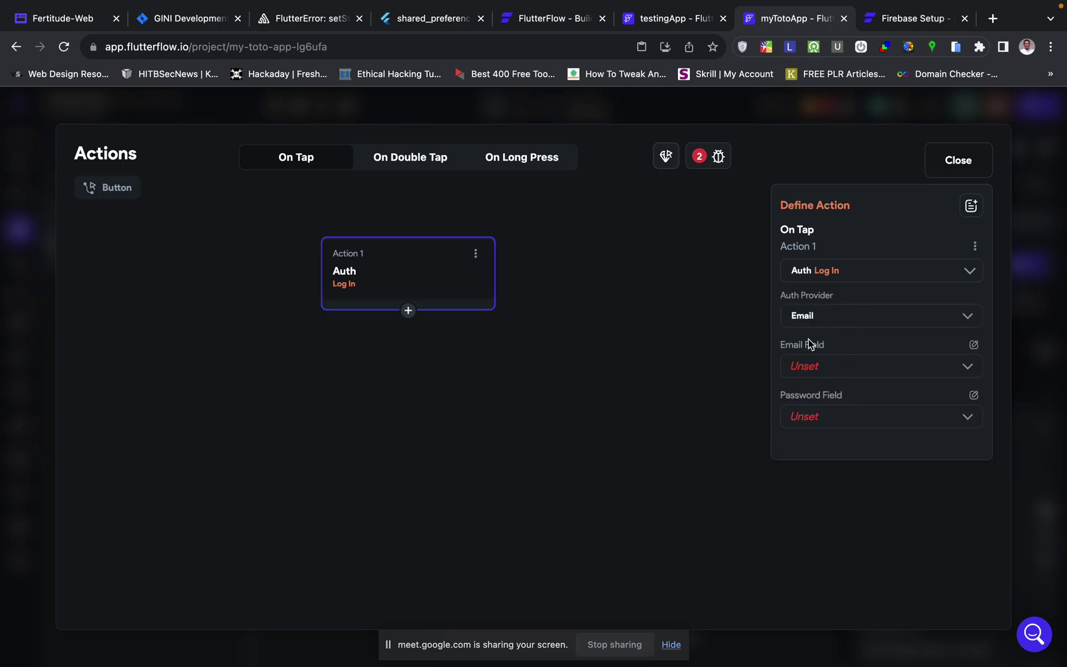
- Set the Log In action's Email Field to email and Password Field to password
{"action": "left_click", "coordinate": [819, 369]}
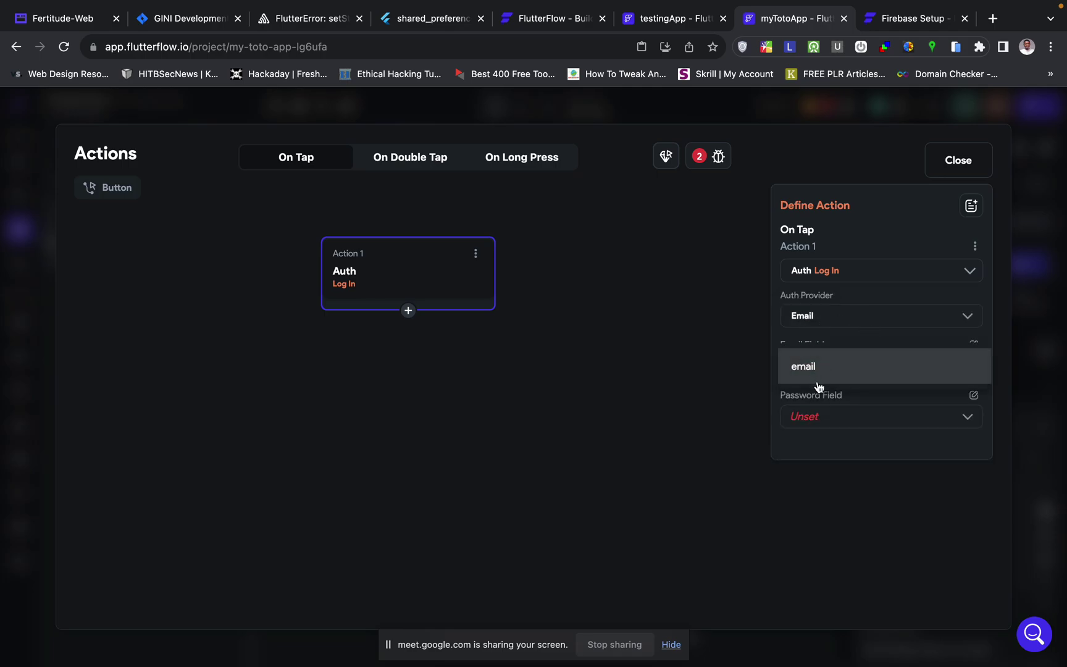
{"action": "left_click", "coordinate": [808, 373]}
{"action": "left_click", "coordinate": [834, 416]}
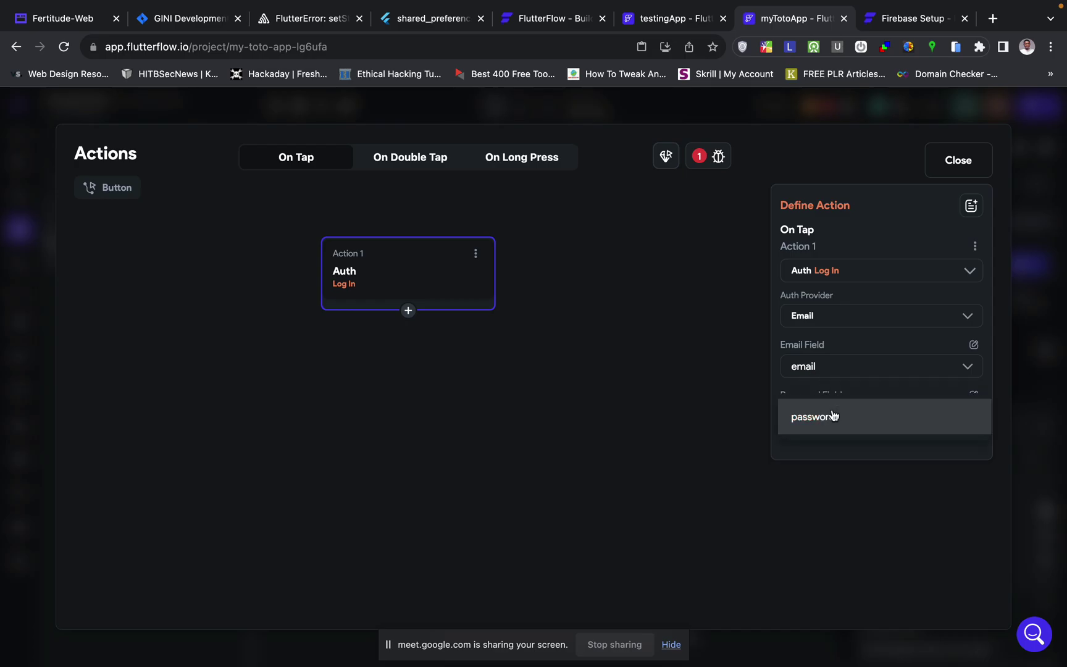
{"action": "left_click", "coordinate": [832, 424]}
{"action": "left_click", "coordinate": [620, 442]}
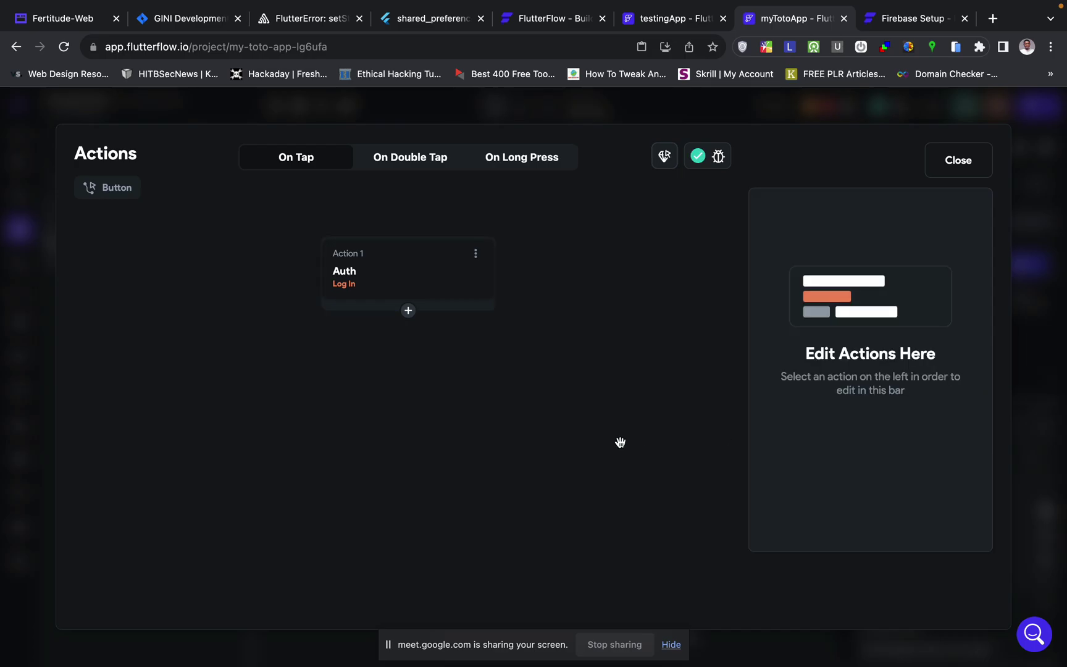
{"action": "left_click", "coordinate": [1040, 309]}
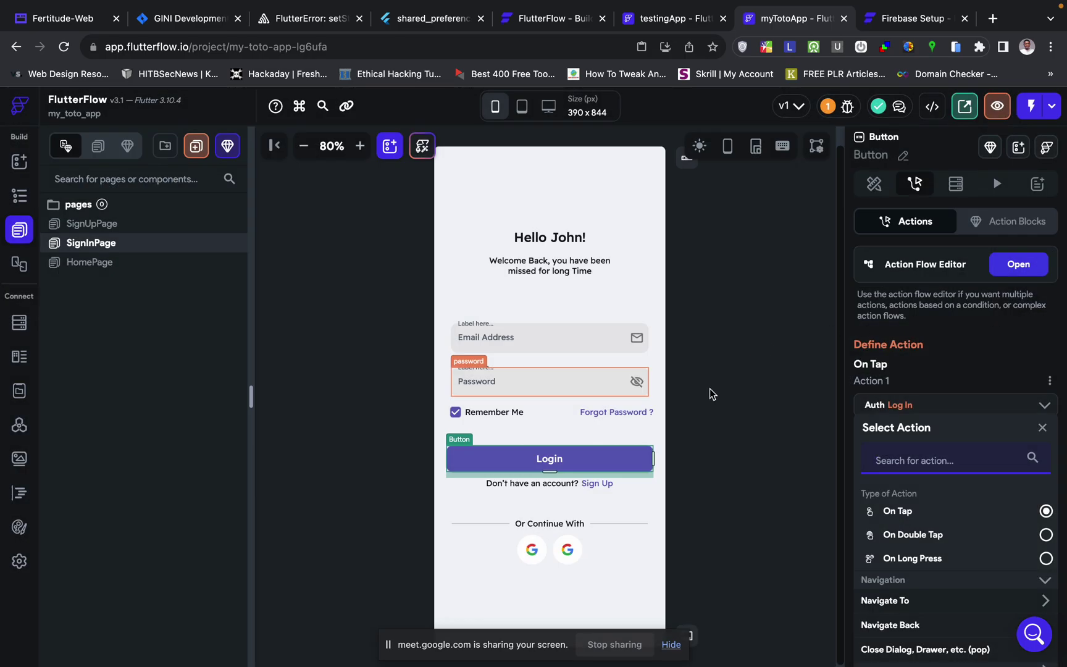
{"action": "left_click", "coordinate": [712, 393]}
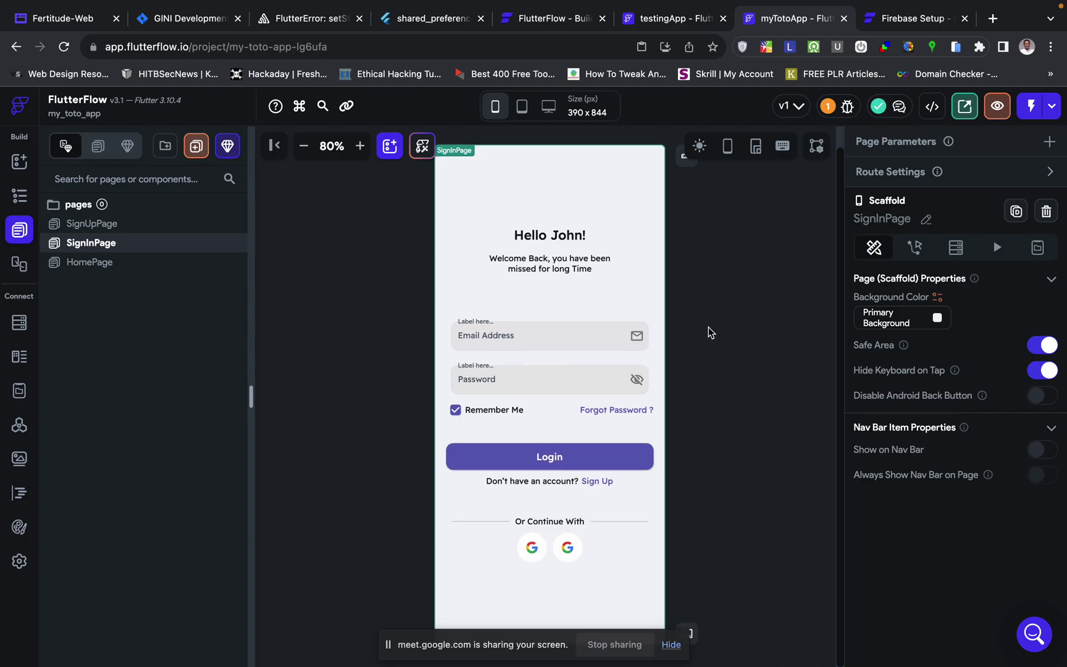
- Check Authentication settings (entry SignInPage, HomePage after login), then open the run options beside Test Mode
{"action": "key", "text": "ctrl+Left"}
{"action": "key", "text": "ctrl+Right"}
{"action": "left_click", "coordinate": [19, 561]}
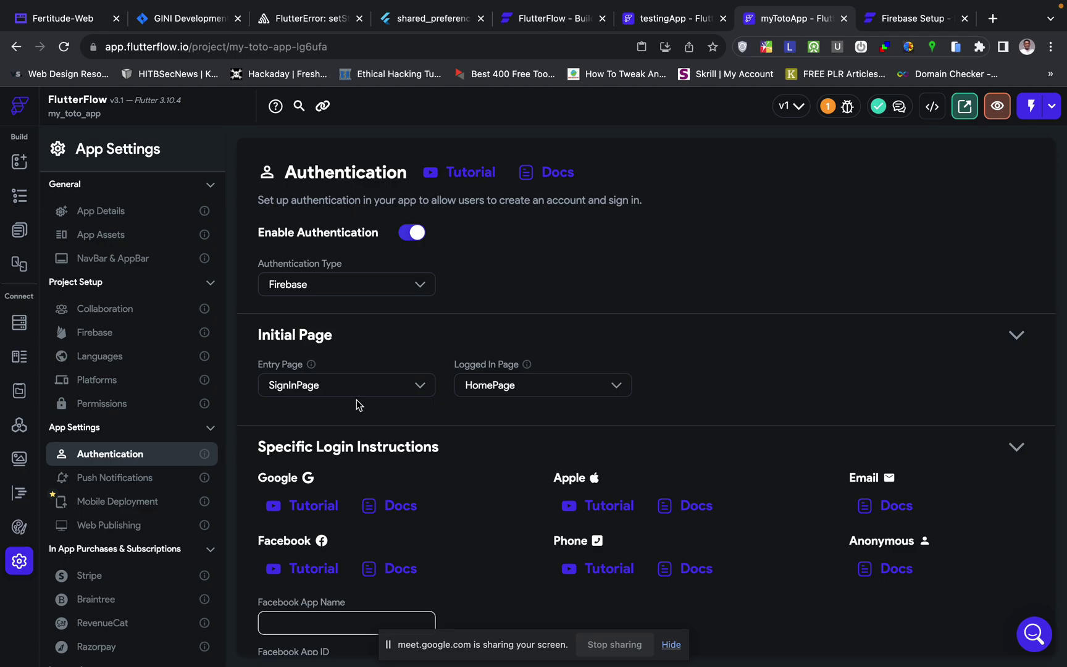
{"action": "left_click", "coordinate": [20, 232]}
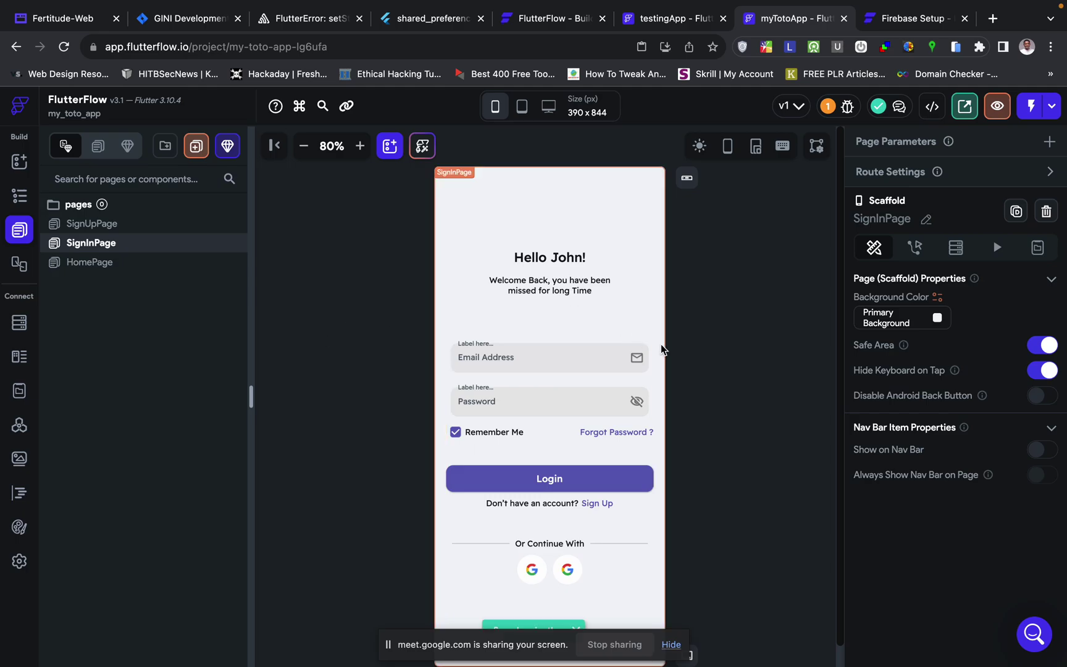
{"action": "scroll", "coordinate": [763, 343], "scroll_direction": "down", "scroll_amount": 1}
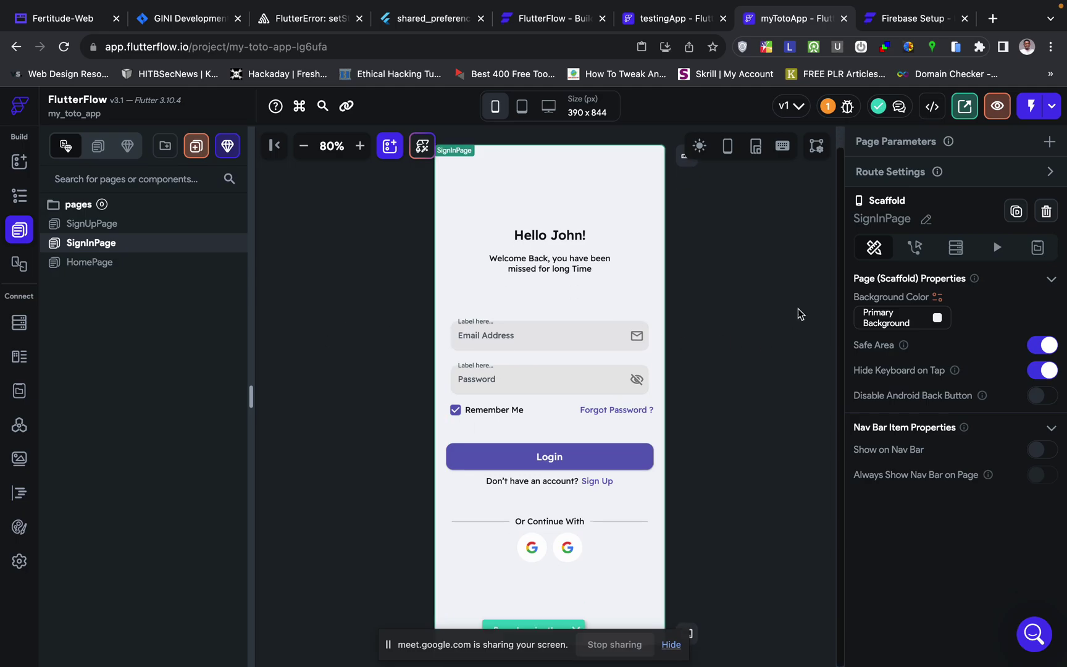
{"action": "left_click", "coordinate": [1053, 110]}
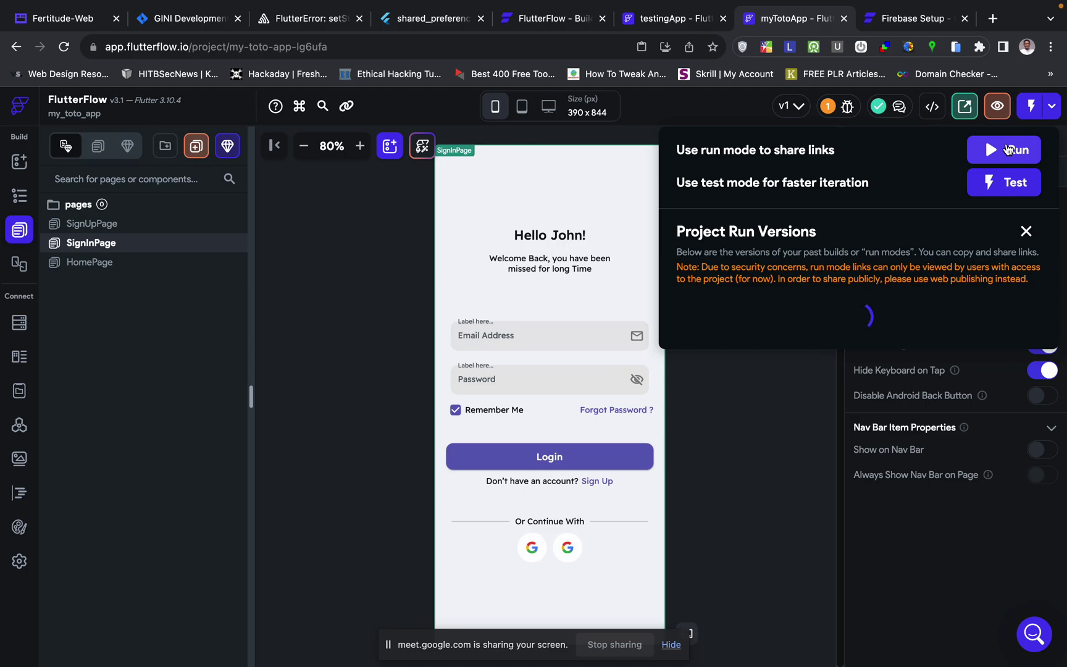
- Launch run mode and, once the sign-in page loads, zoom the preview to 80%
{"action": "left_click", "coordinate": [999, 152]}
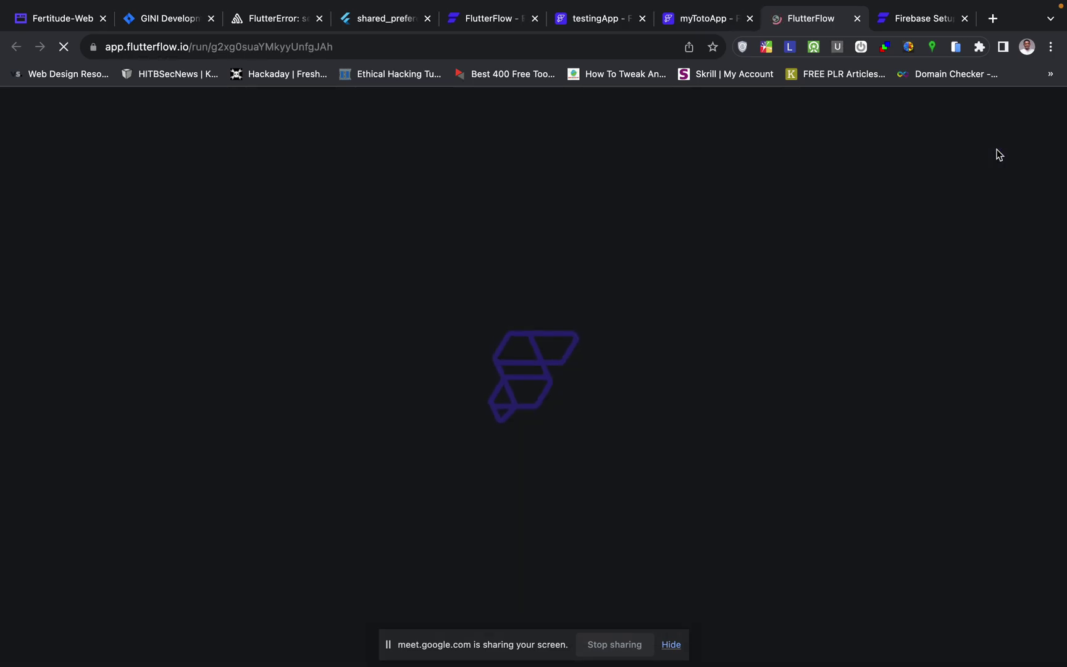
{"action": "key", "text": "super+grave"}
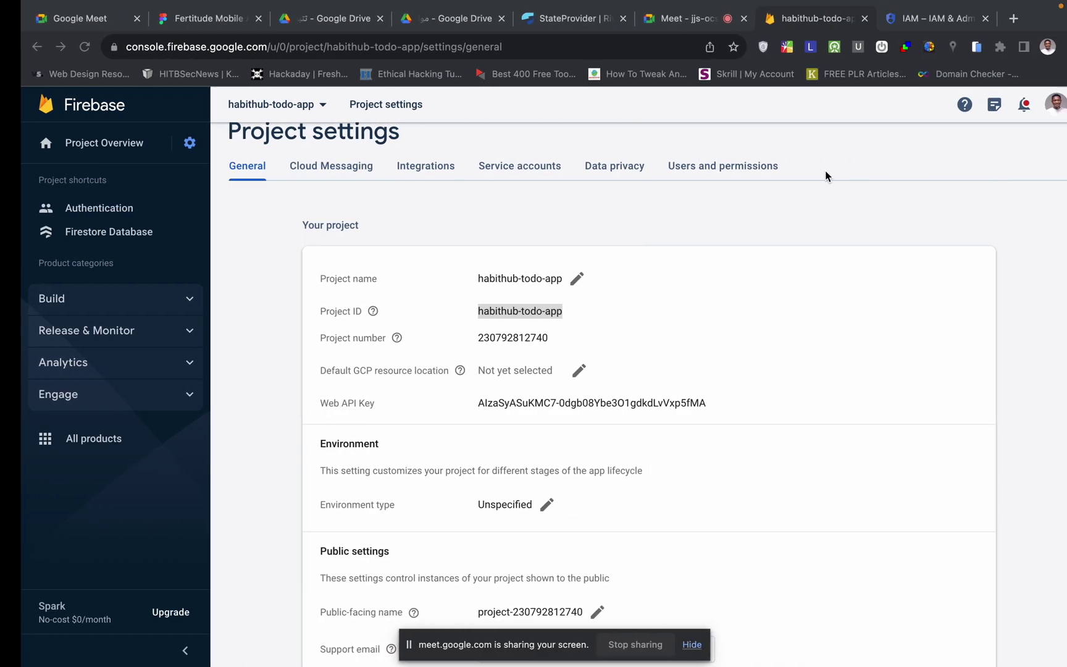
{"action": "left_click", "coordinate": [672, 18]}
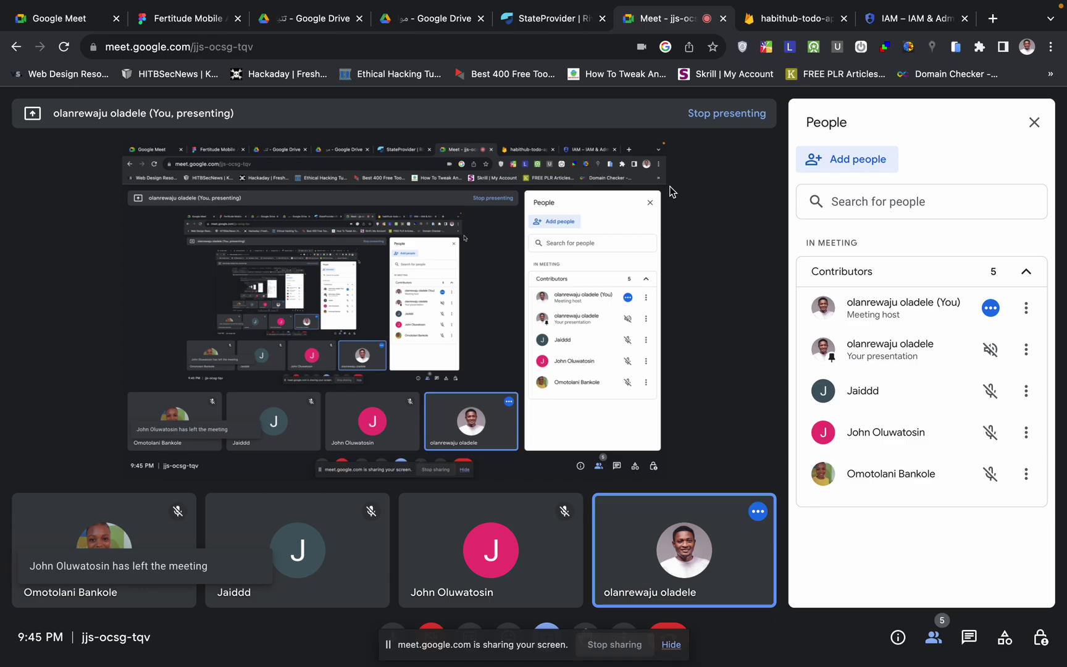
{"action": "key", "text": "super+grave"}
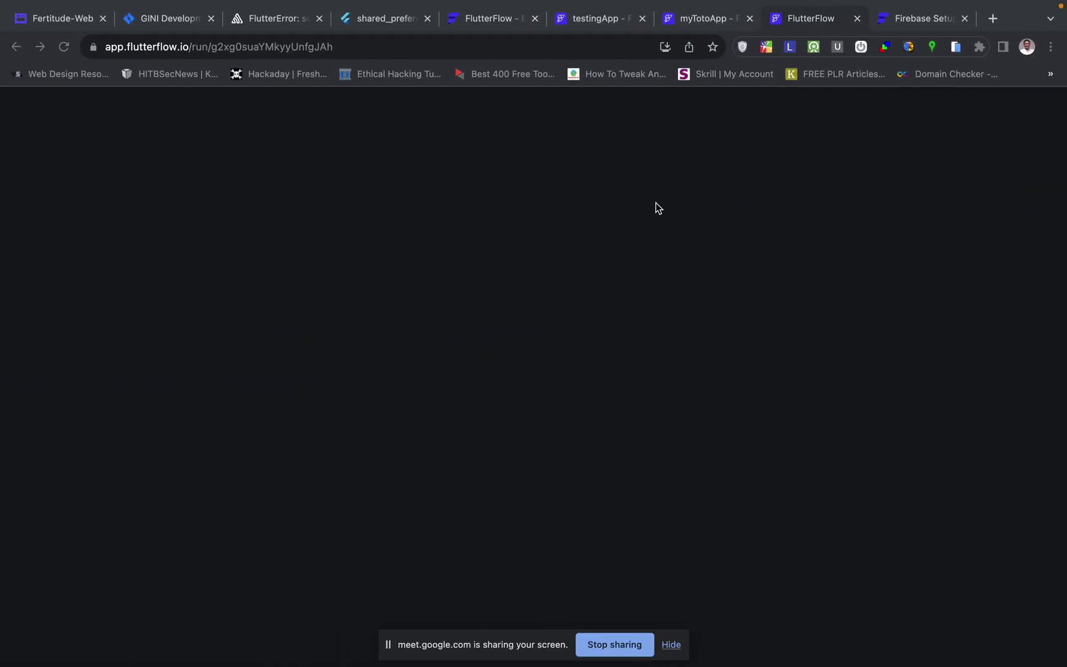
{"action": "mouse_move", "coordinate": [720, 3]}
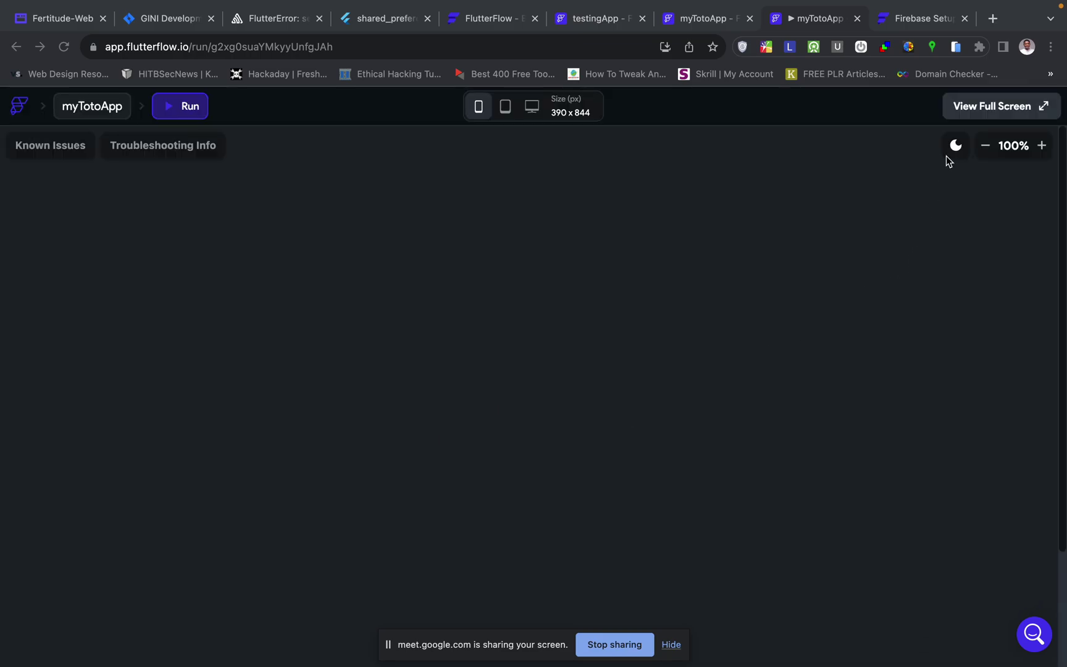
{"action": "left_click", "coordinate": [985, 145]}
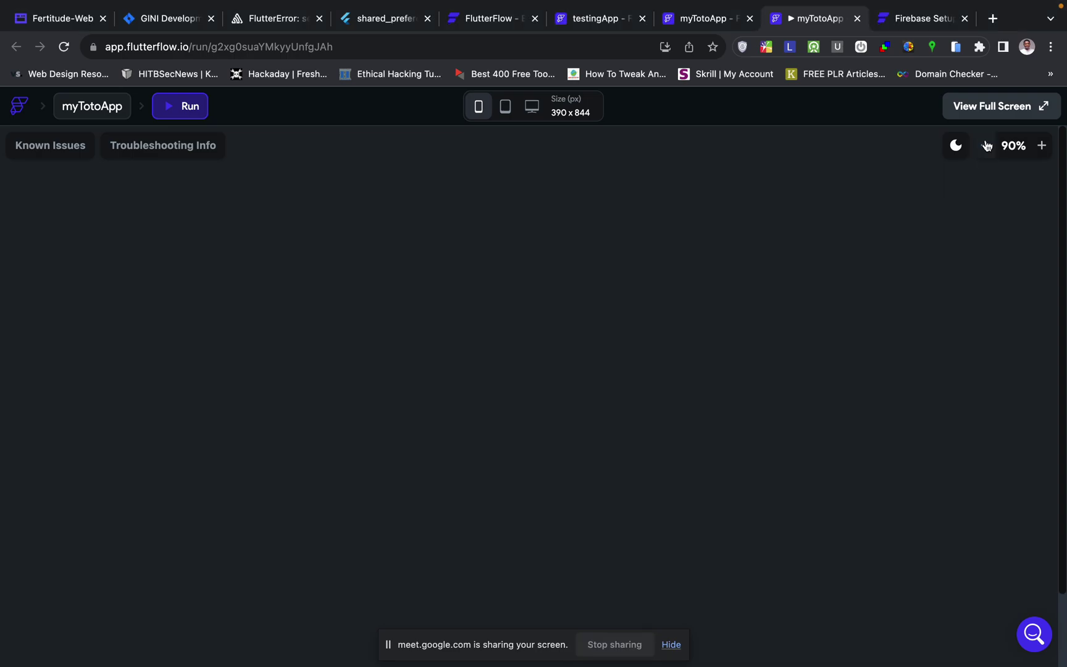
{"action": "left_click", "coordinate": [985, 145]}
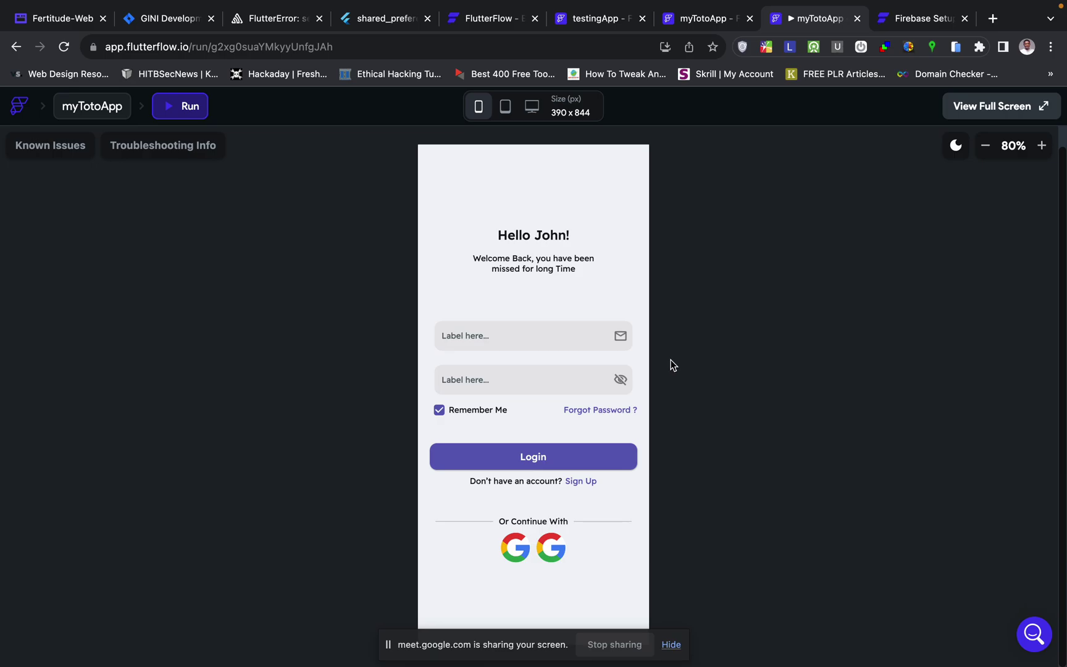
{"action": "key", "text": "ctrl+Right"}
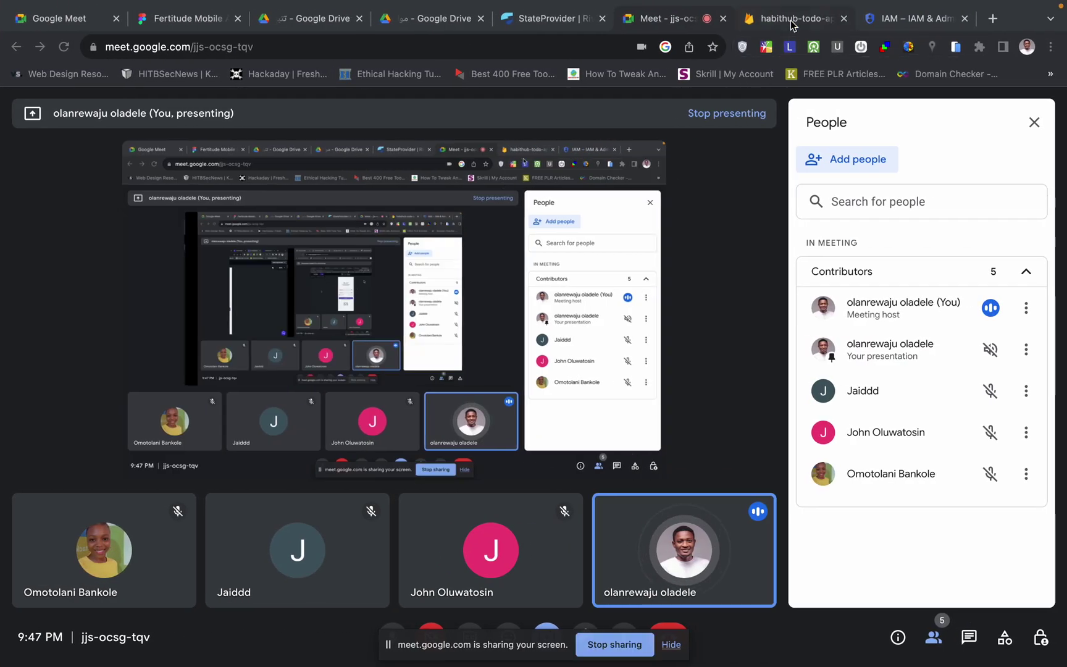
- Confirm the Cloud Firestore data page has no collections, then return to the run preview
{"action": "left_click", "coordinate": [780, 19]}
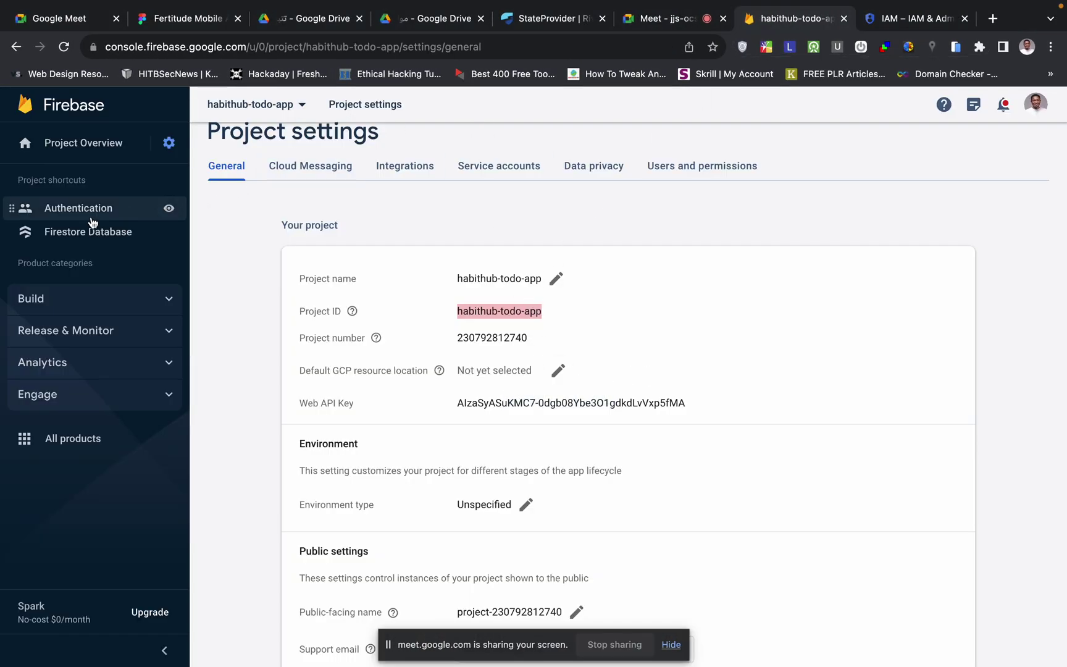
{"action": "left_click", "coordinate": [89, 233]}
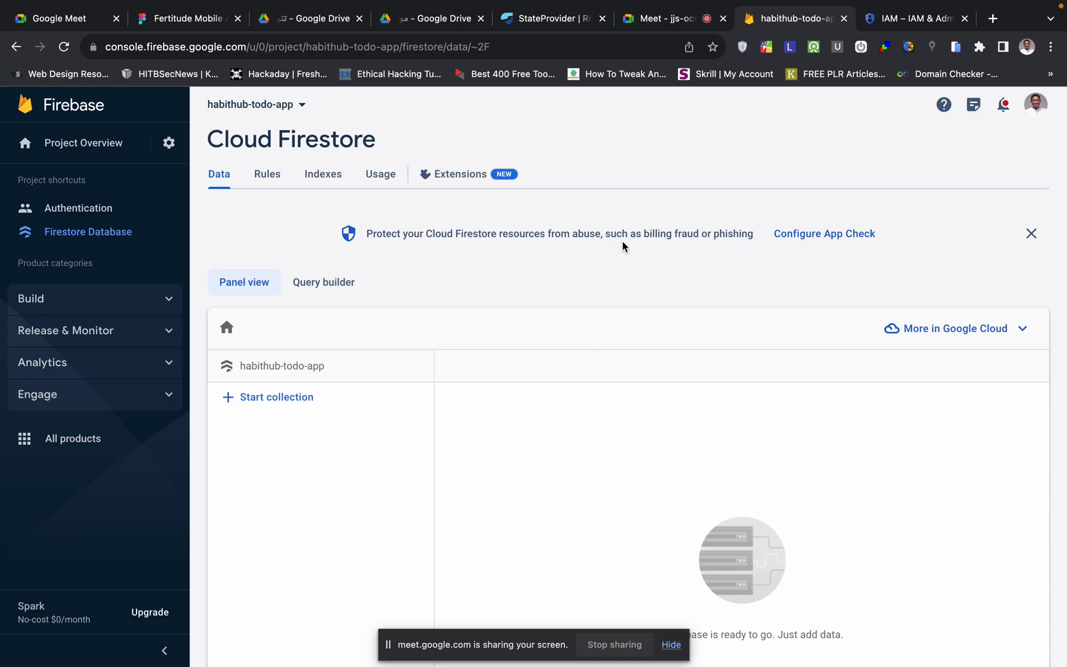
{"action": "key", "text": "ctrl+Left"}
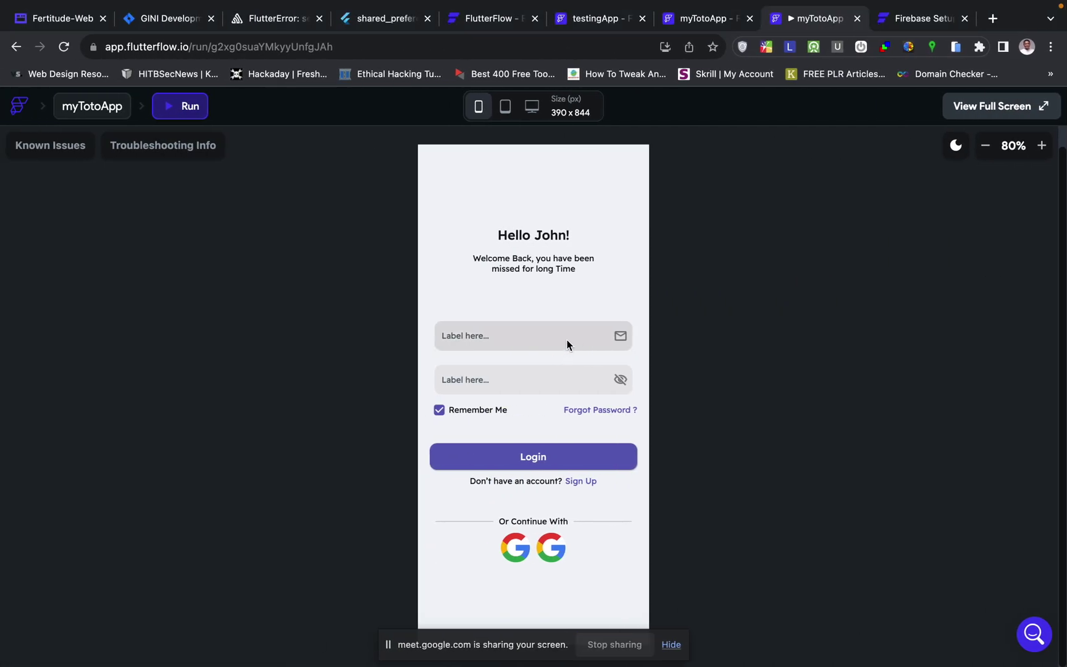
- Try logging in with a test email and password, toggling password visibility to check it
{"action": "left_click", "coordinate": [526, 337]}
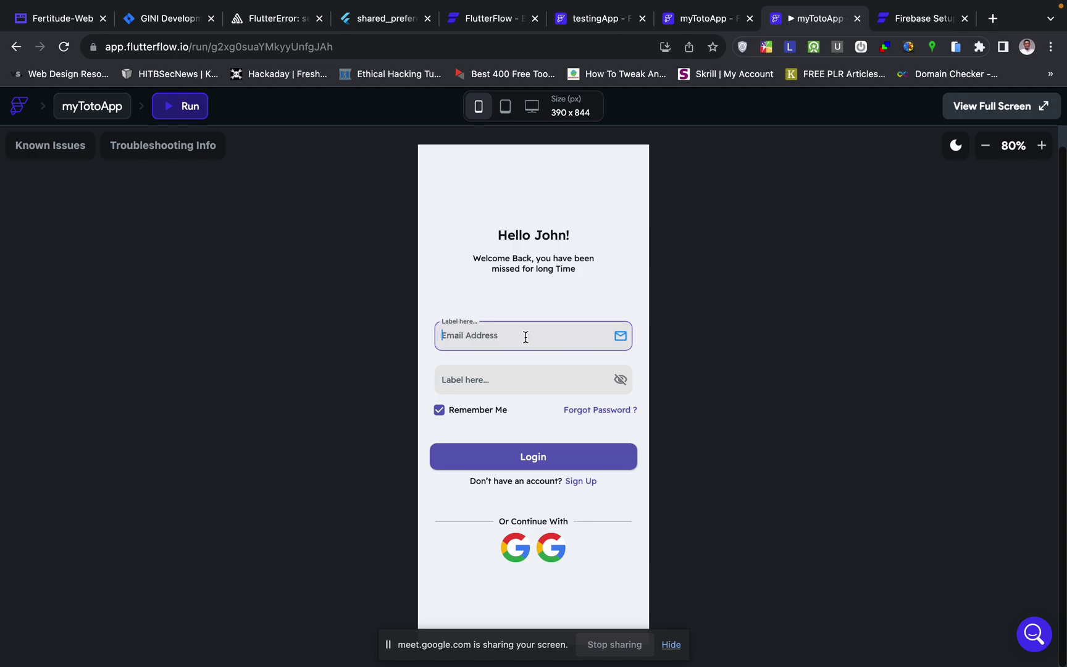
{"action": "left_click", "coordinate": [526, 380]}
{"action": "type", "text": "1"}
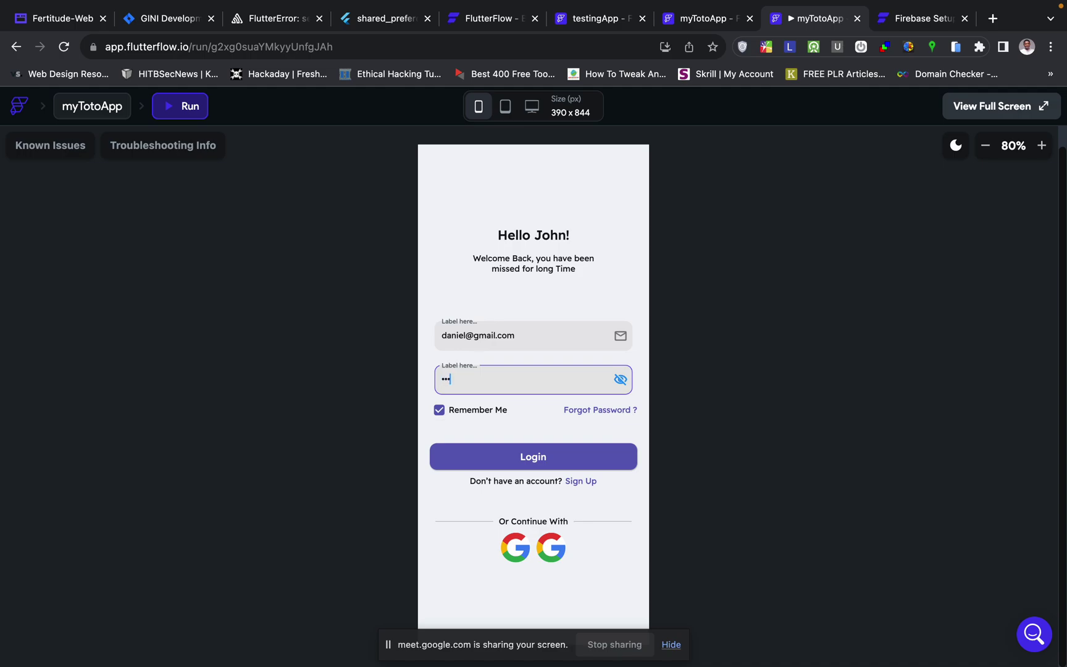
{"action": "left_click", "coordinate": [622, 381]}
{"action": "left_click", "coordinate": [620, 381]}
{"action": "left_click", "coordinate": [531, 458]}
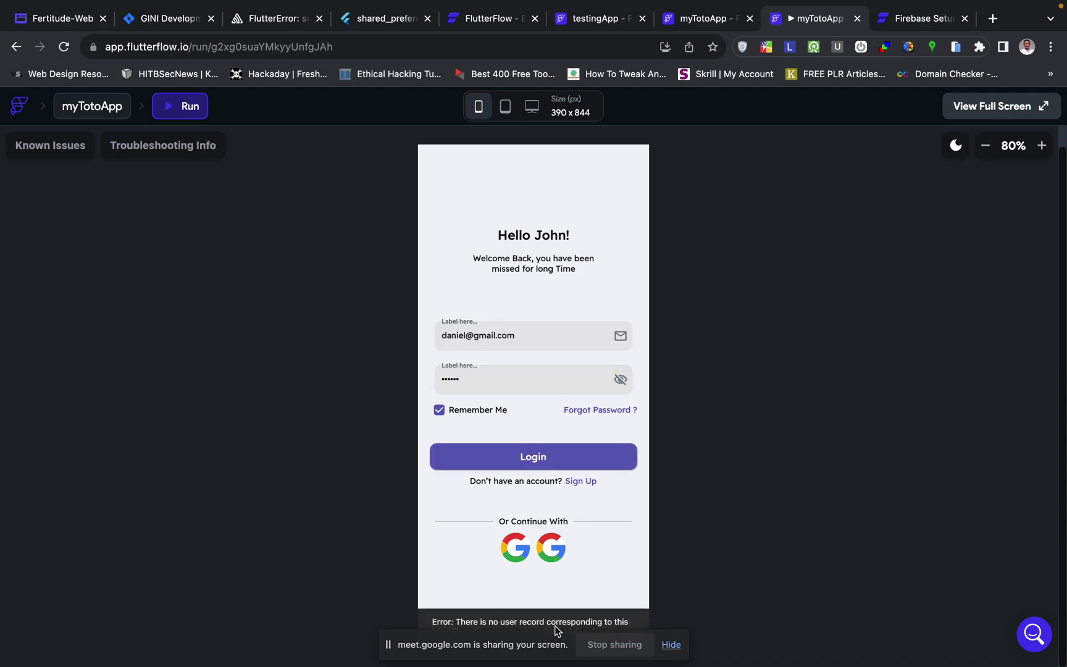
{"action": "left_click", "coordinate": [671, 646]}
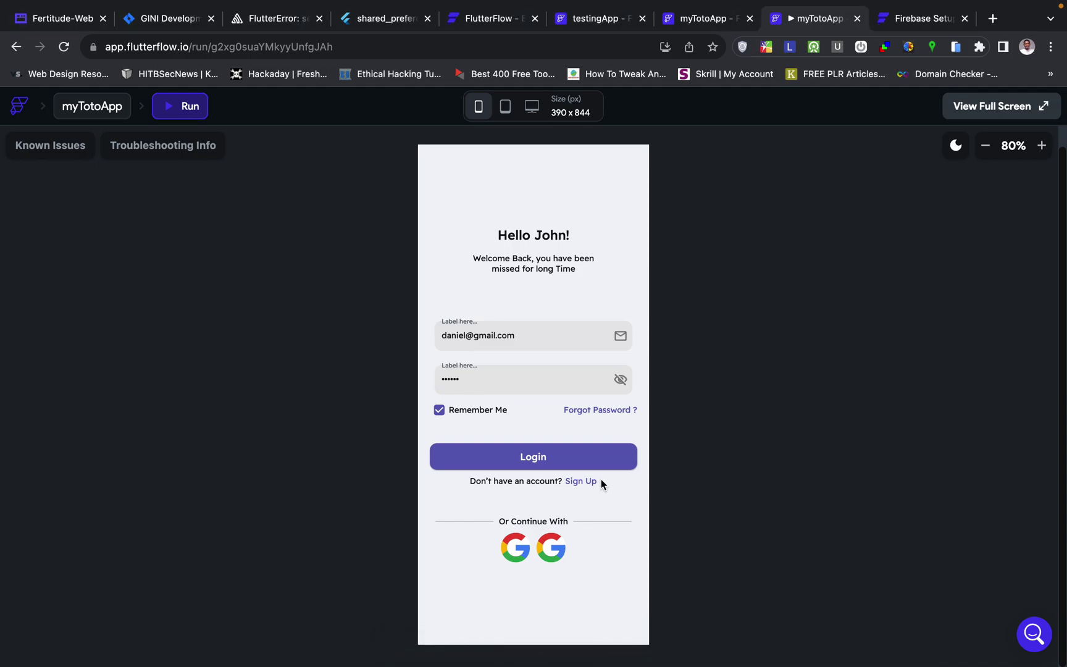
- Retry the login, then go to the sign-up form and enter the user's full name
{"action": "left_click", "coordinate": [544, 467]}
{"action": "left_click", "coordinate": [581, 481]}
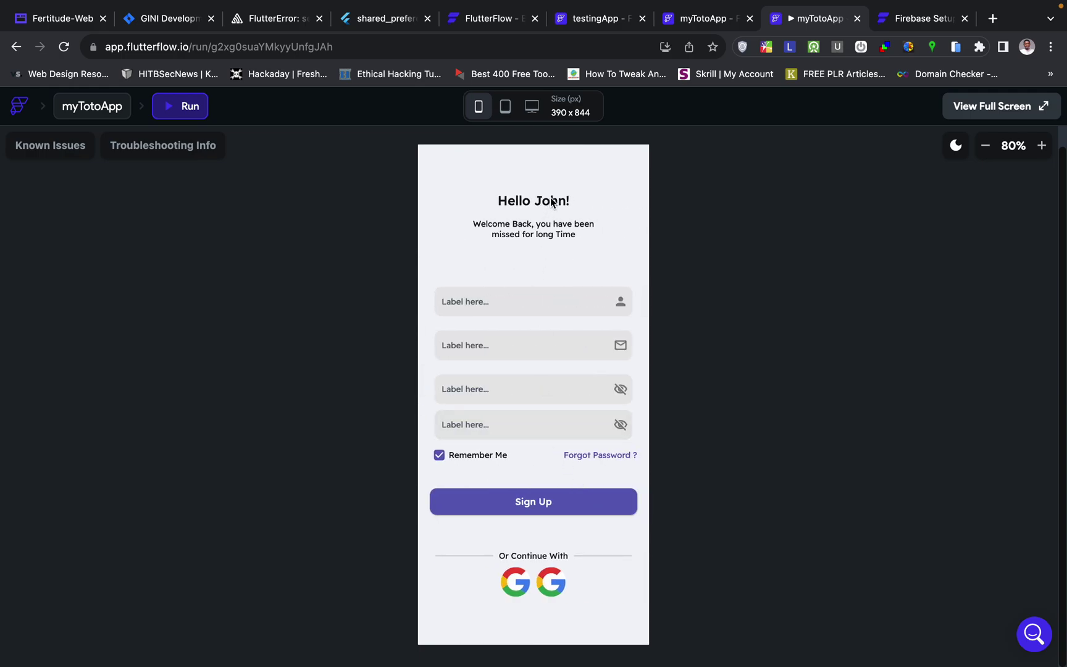
{"action": "left_click", "coordinate": [525, 294]}
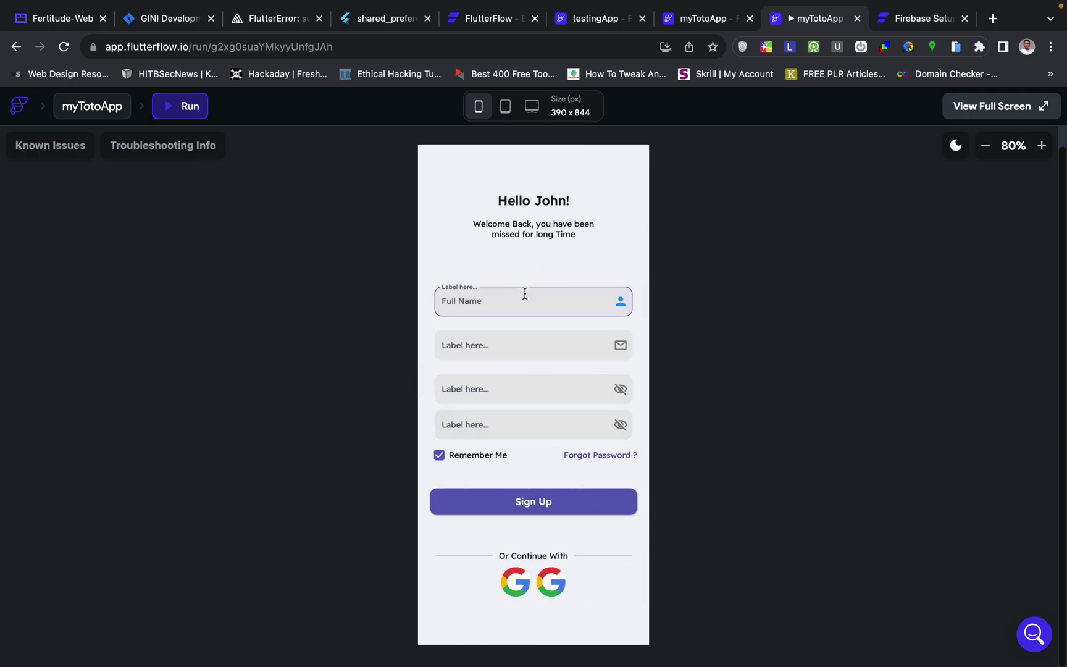
{"action": "left_click", "coordinate": [567, 238]}
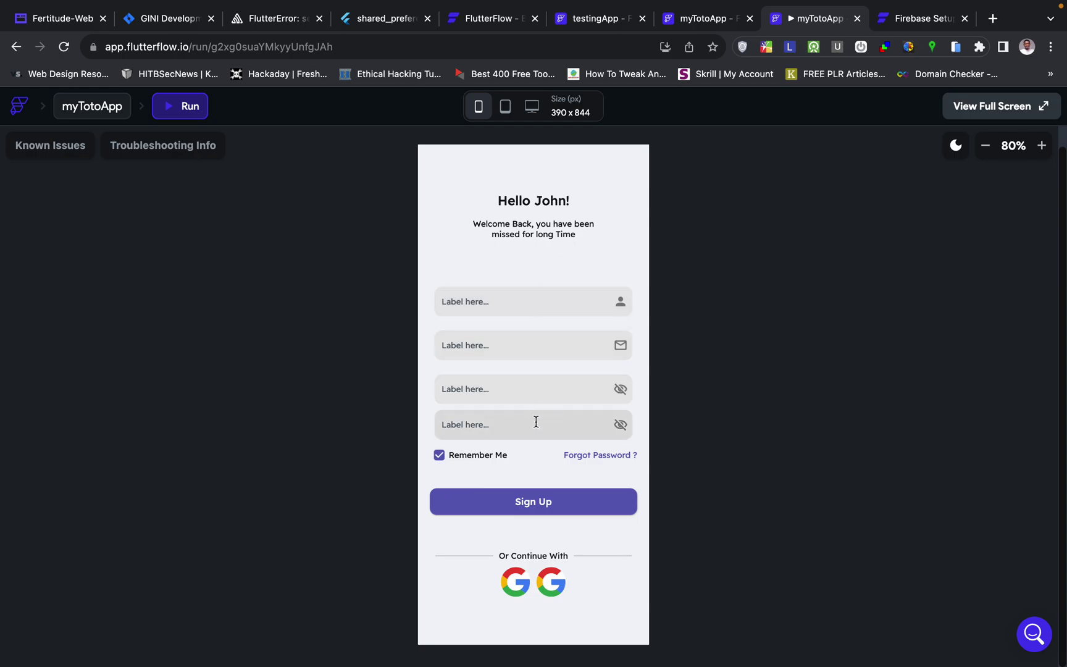
{"action": "left_click", "coordinate": [536, 300]}
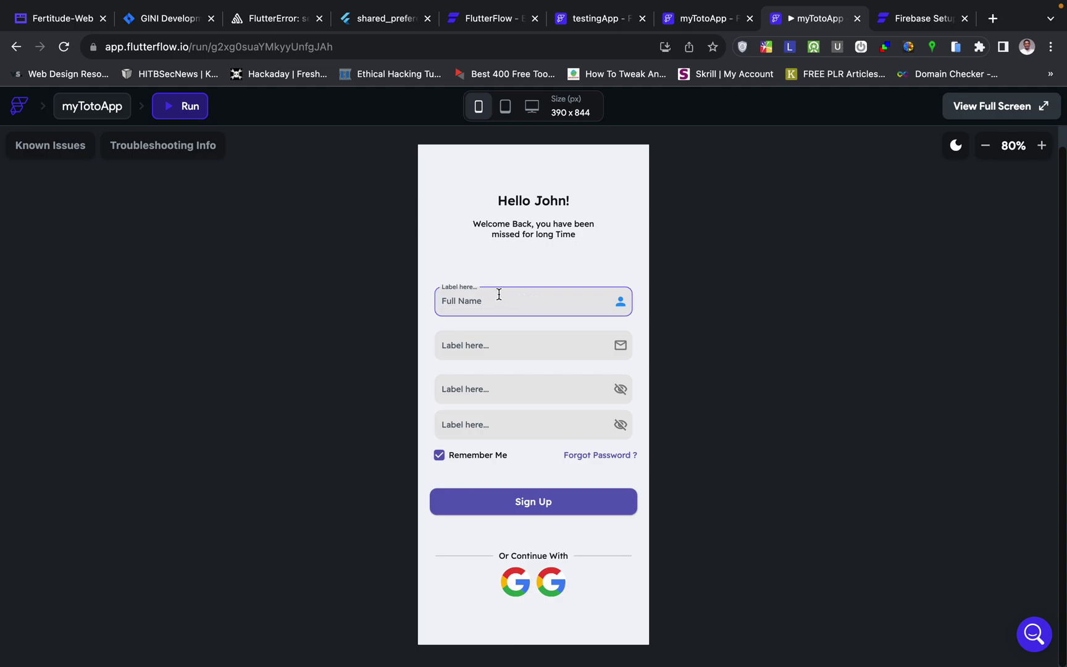
- Fill in the email, a six-digit password and its confirmation, and submit Sign Up
{"action": "left_click", "coordinate": [517, 346]}
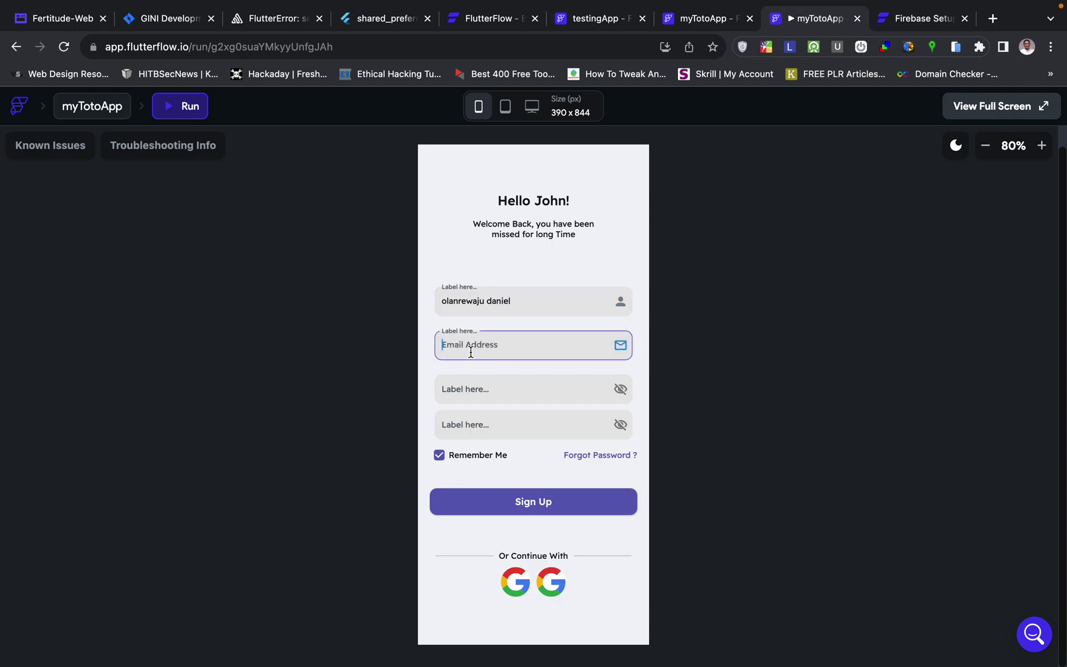
{"action": "left_click", "coordinate": [457, 396]}
{"action": "type", "text": "123456"}
{"action": "left_click", "coordinate": [525, 424]}
{"action": "type", "text": "1"}
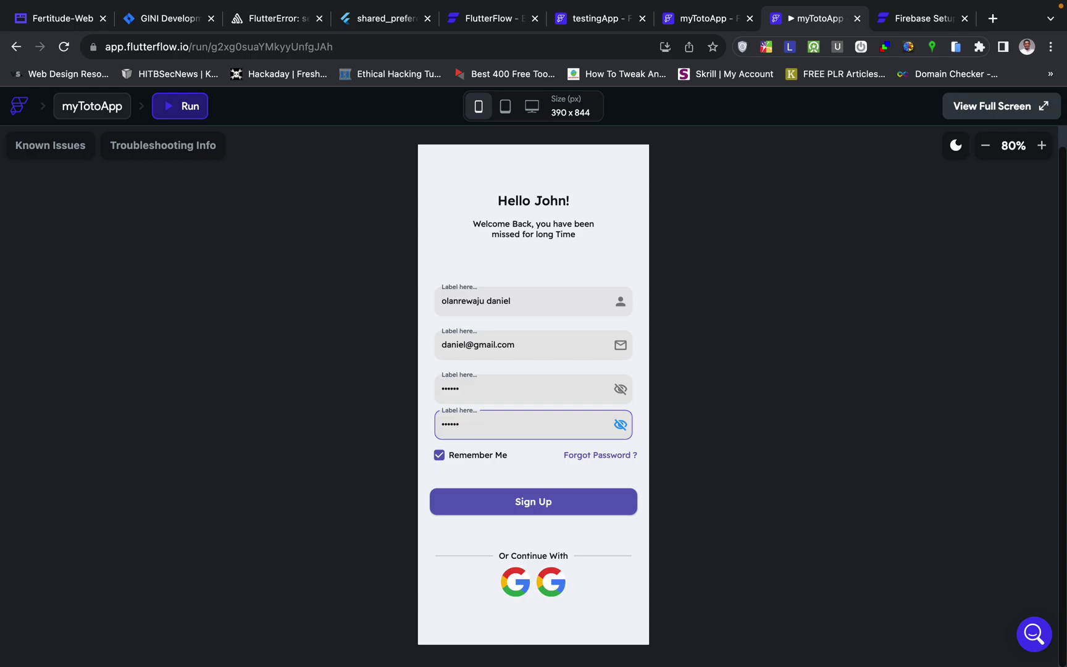
{"action": "type", "text": "23456"}
{"action": "left_click", "coordinate": [533, 501]}
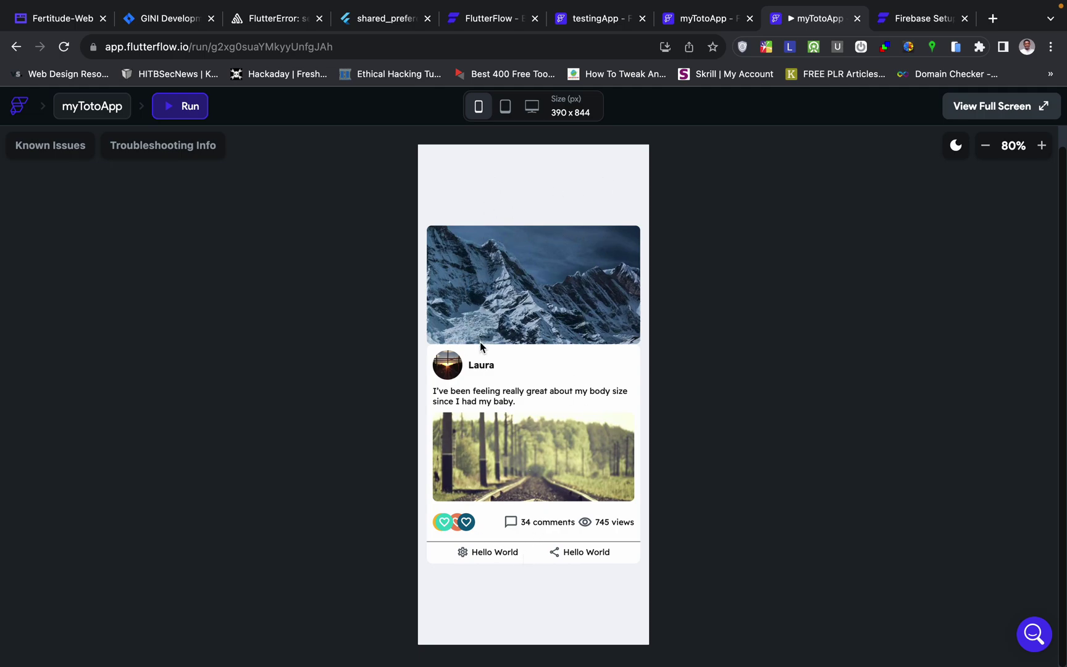
- Reload Cloud Firestore in Firebase Console to find the new users document
{"action": "key", "text": "ctrl+Right"}
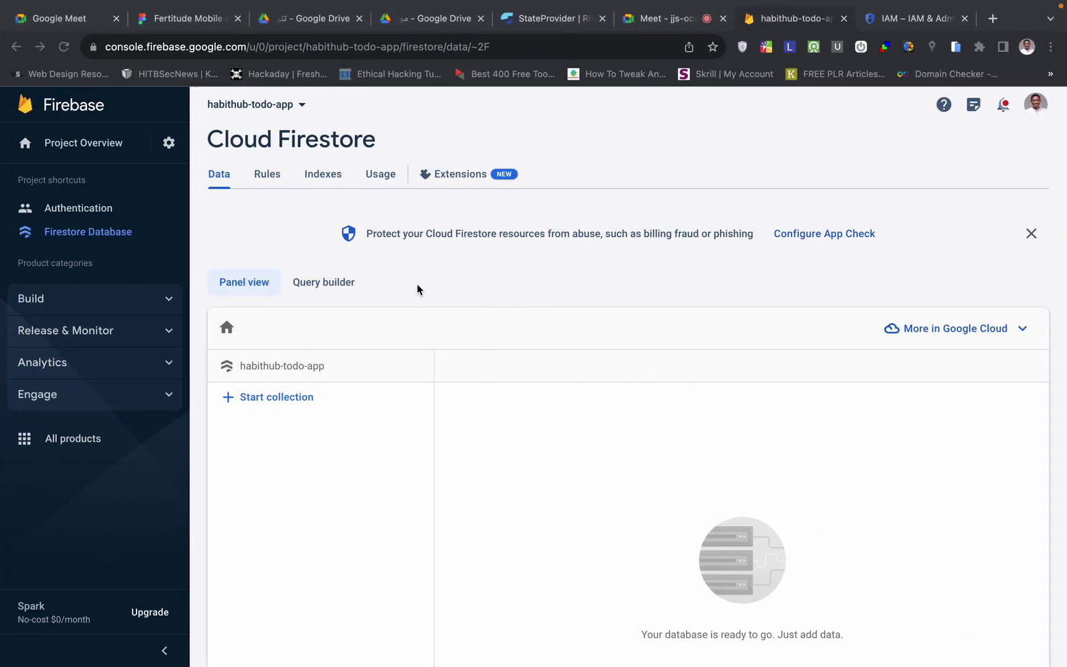
{"action": "left_click", "coordinate": [67, 48]}
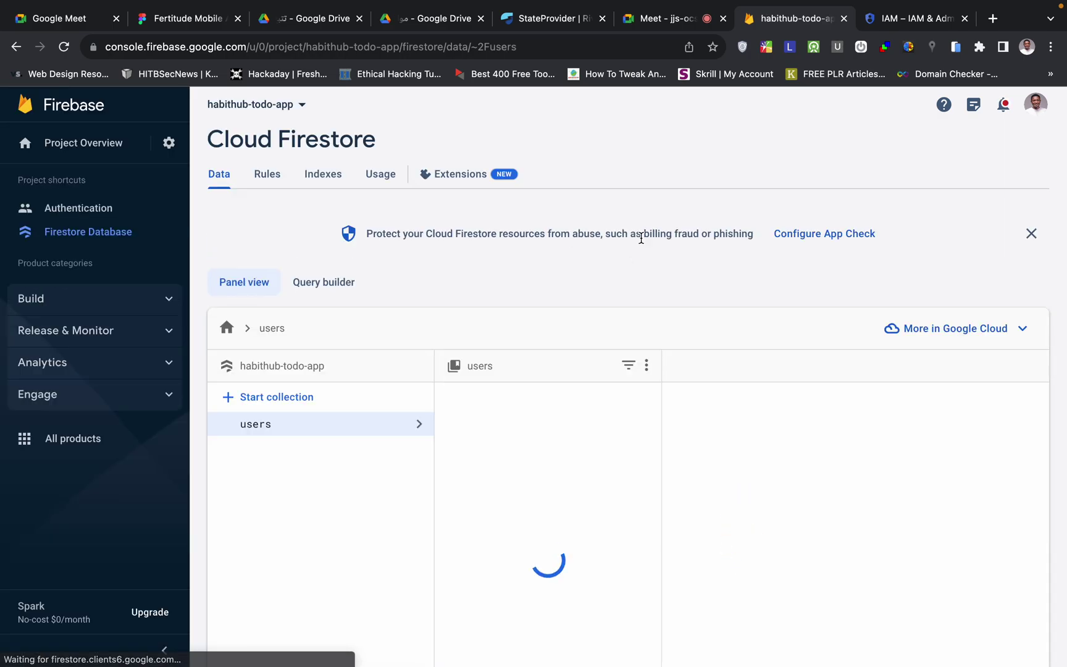
{"action": "scroll", "coordinate": [560, 257], "scroll_direction": "down", "scroll_amount": 1}
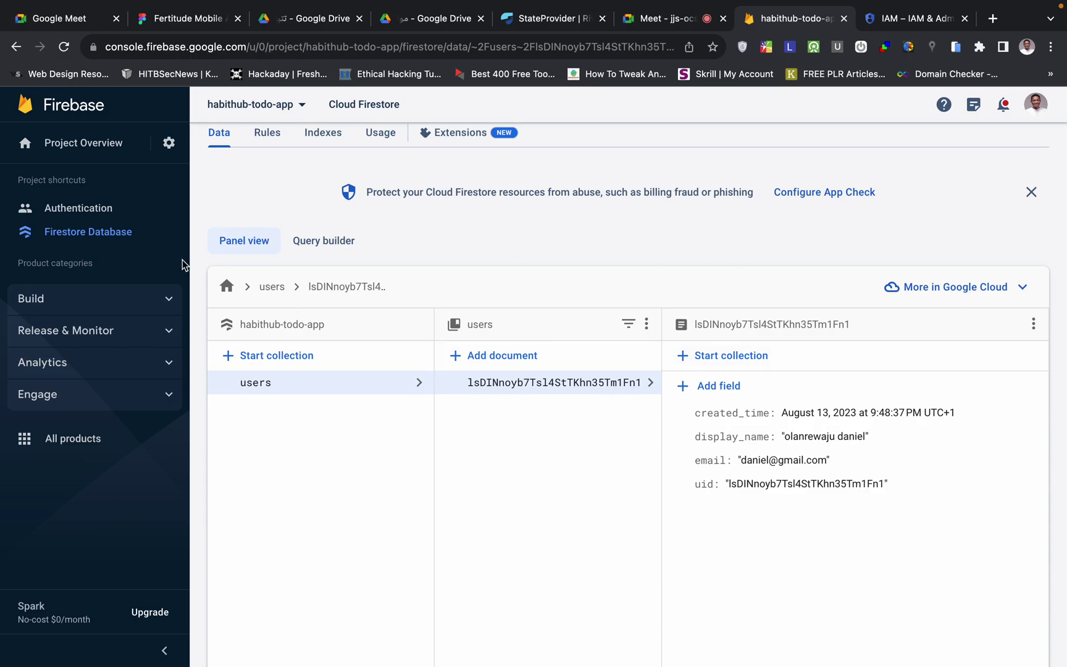
- Confirm the new email user under Authentication, then close the run preview tab
{"action": "left_click", "coordinate": [104, 214]}
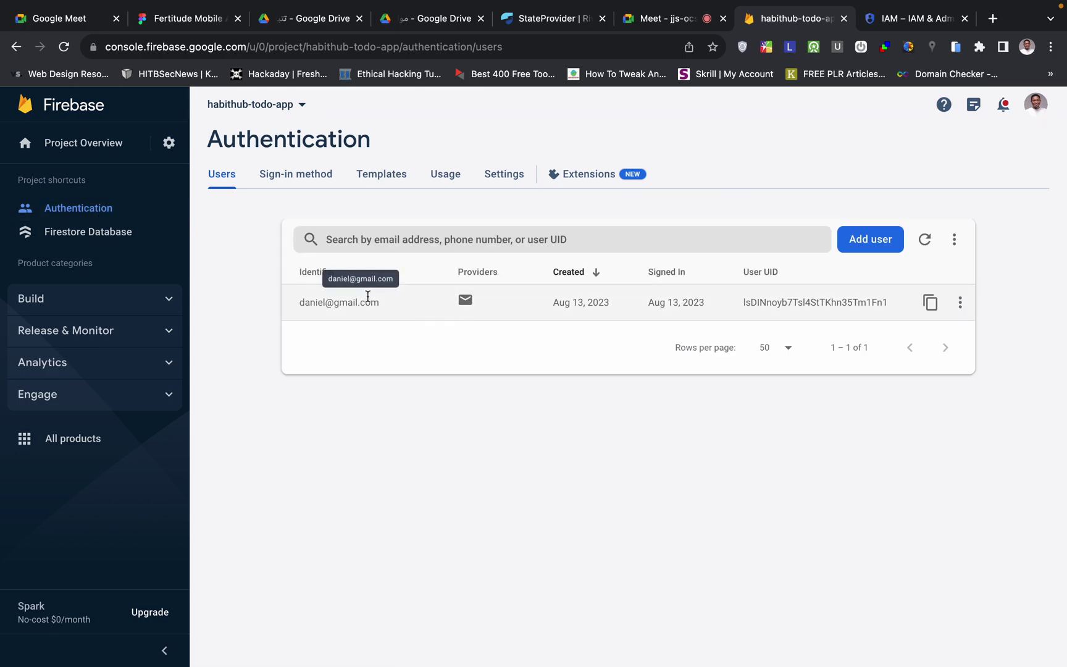
{"action": "key", "text": "ctrl+Left"}
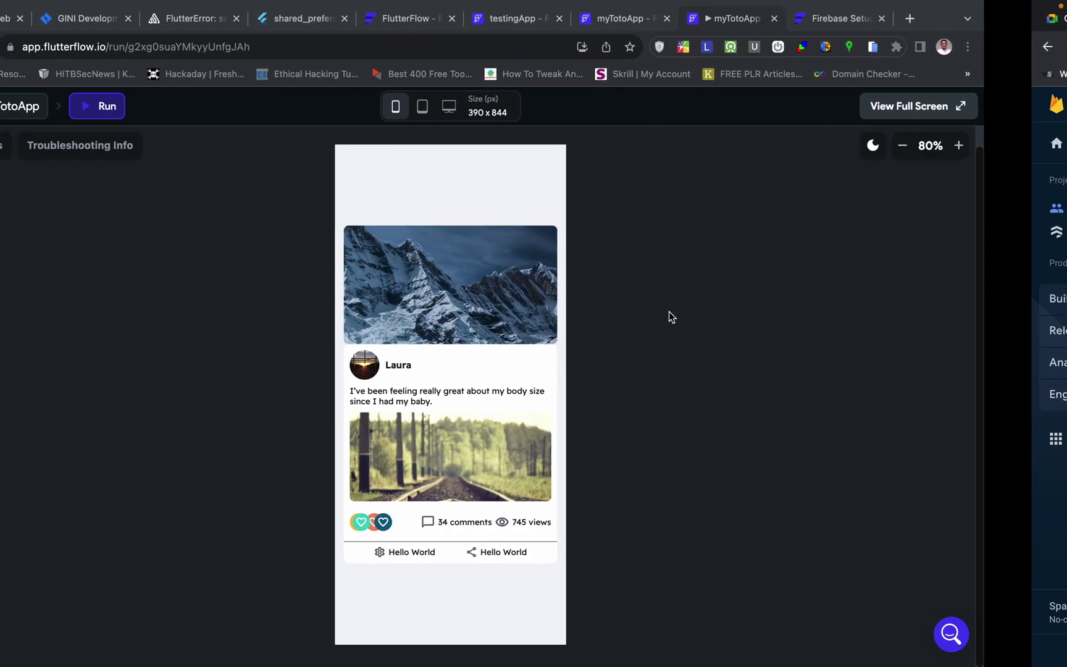
{"action": "key", "text": "ctrl+Right"}
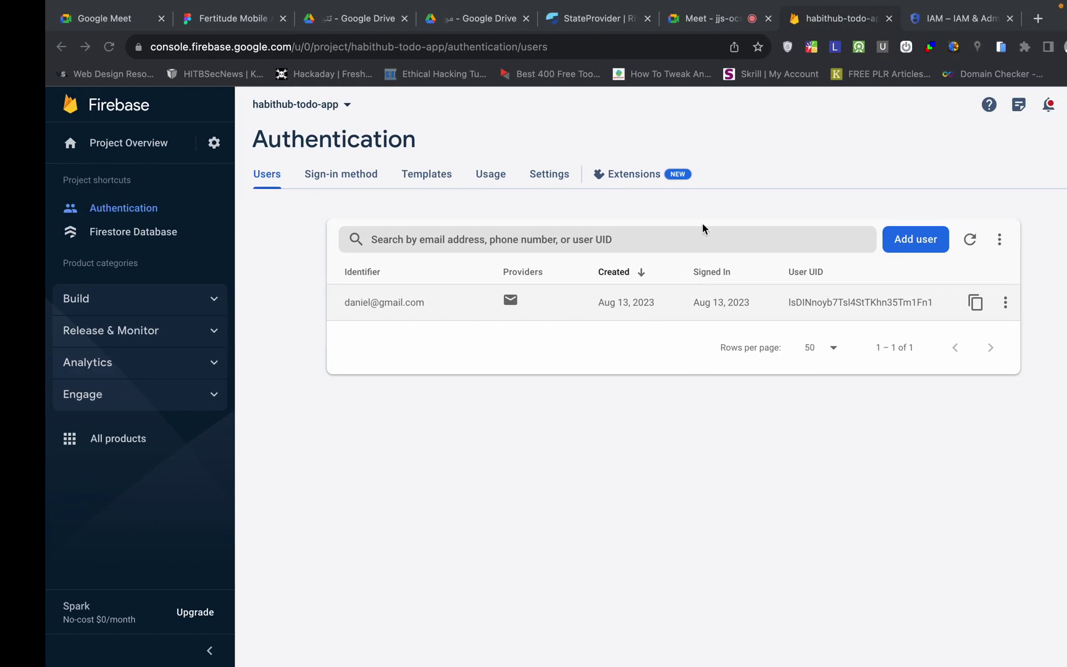
{"action": "left_click", "coordinate": [684, 19]}
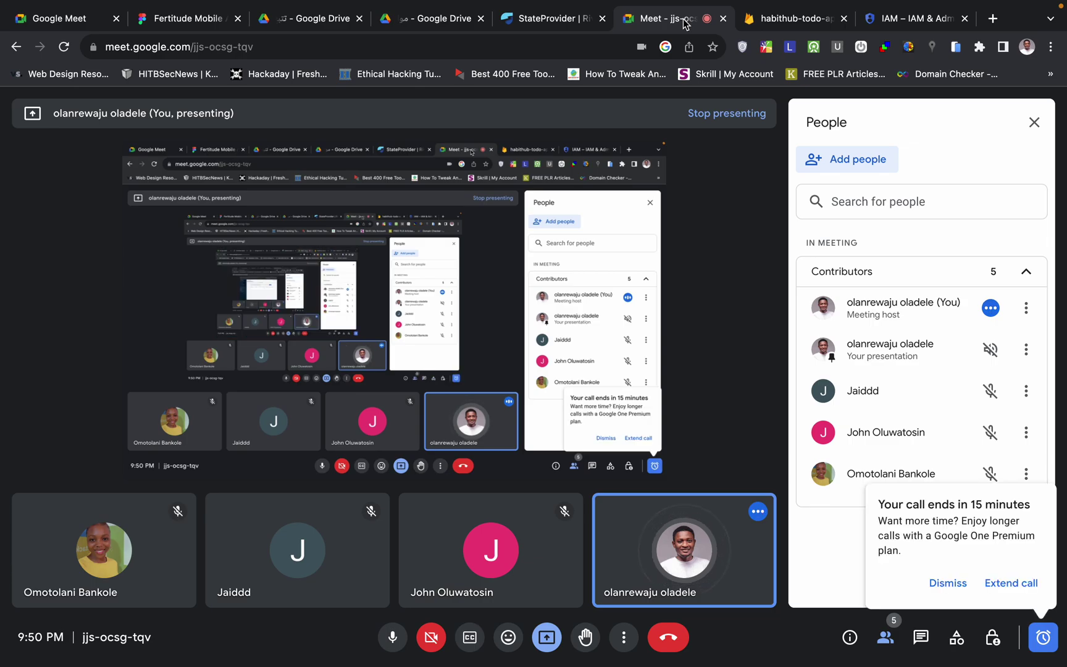
{"action": "left_click", "coordinate": [769, 25]}
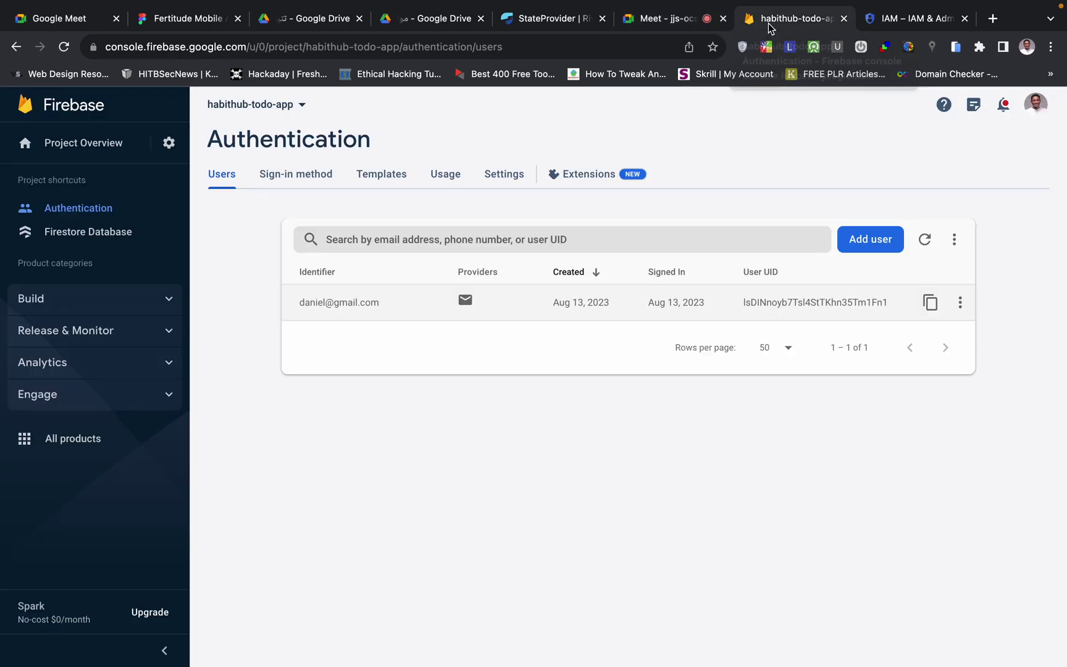
{"action": "key", "text": "ctrl+Left"}
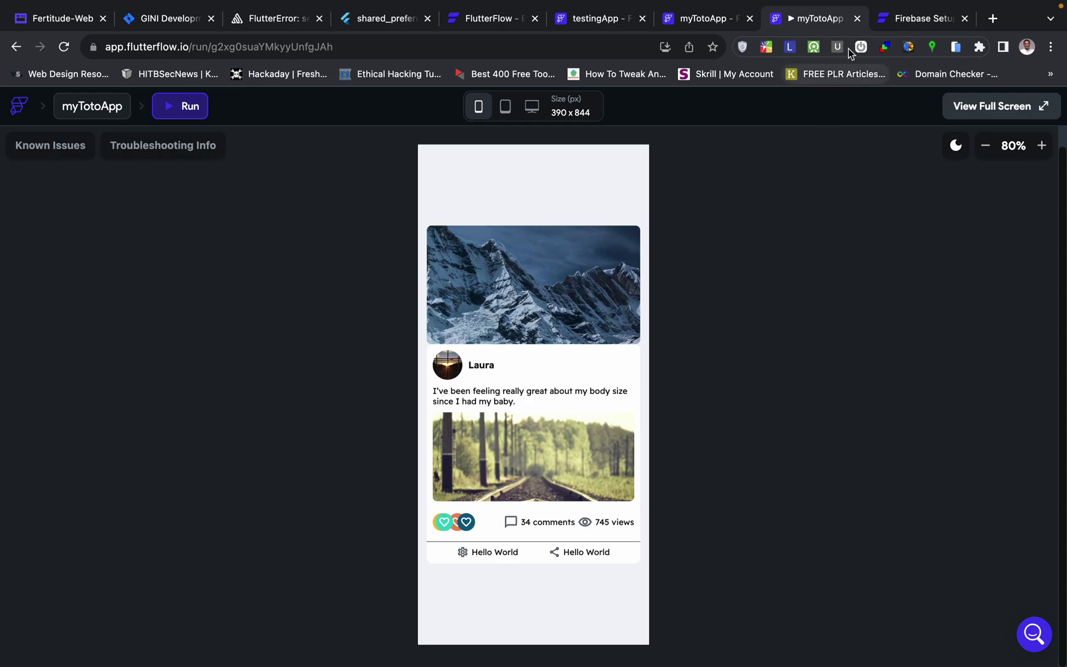
{"action": "left_click", "coordinate": [857, 19]}
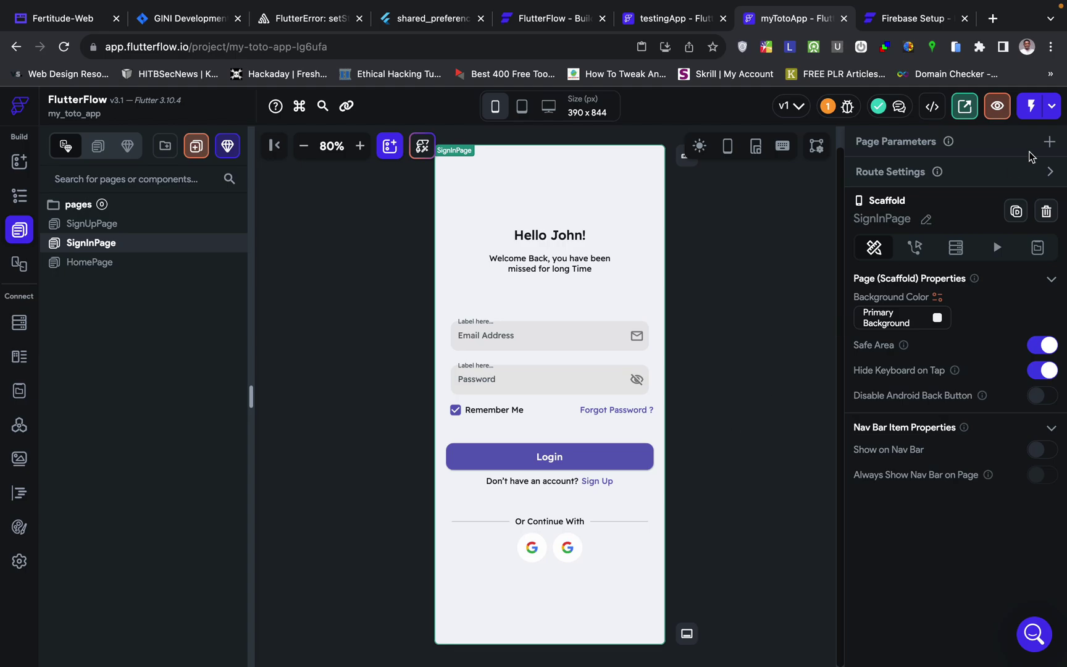
- Launch a fresh Run-mode build from the Run/Test dropdown
{"action": "left_click", "coordinate": [1052, 106]}
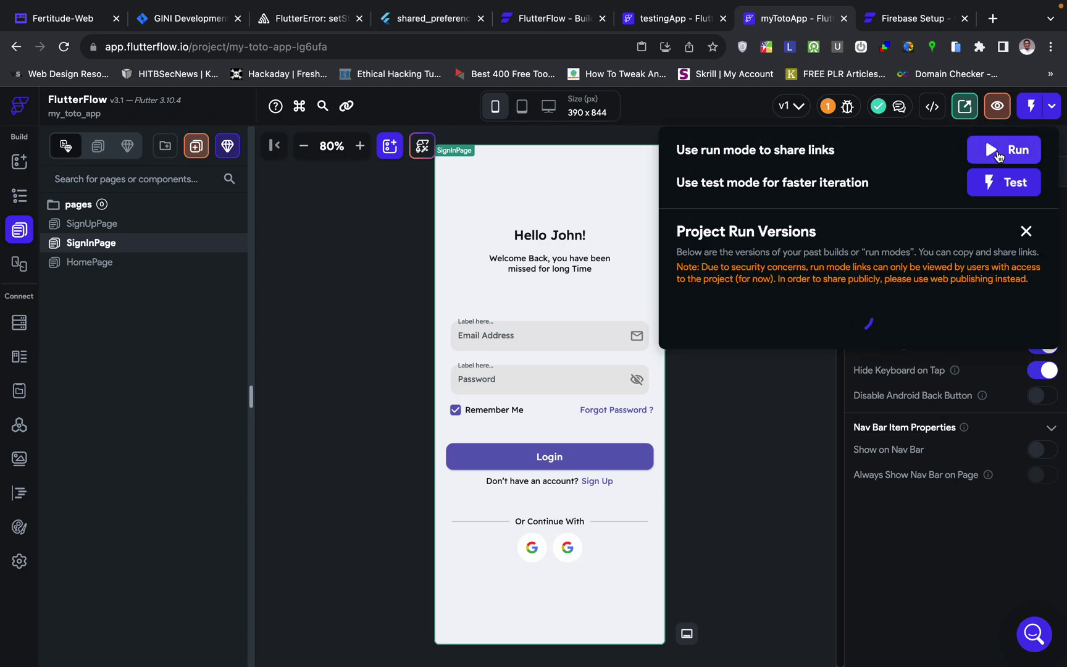
{"action": "left_click", "coordinate": [1000, 149]}
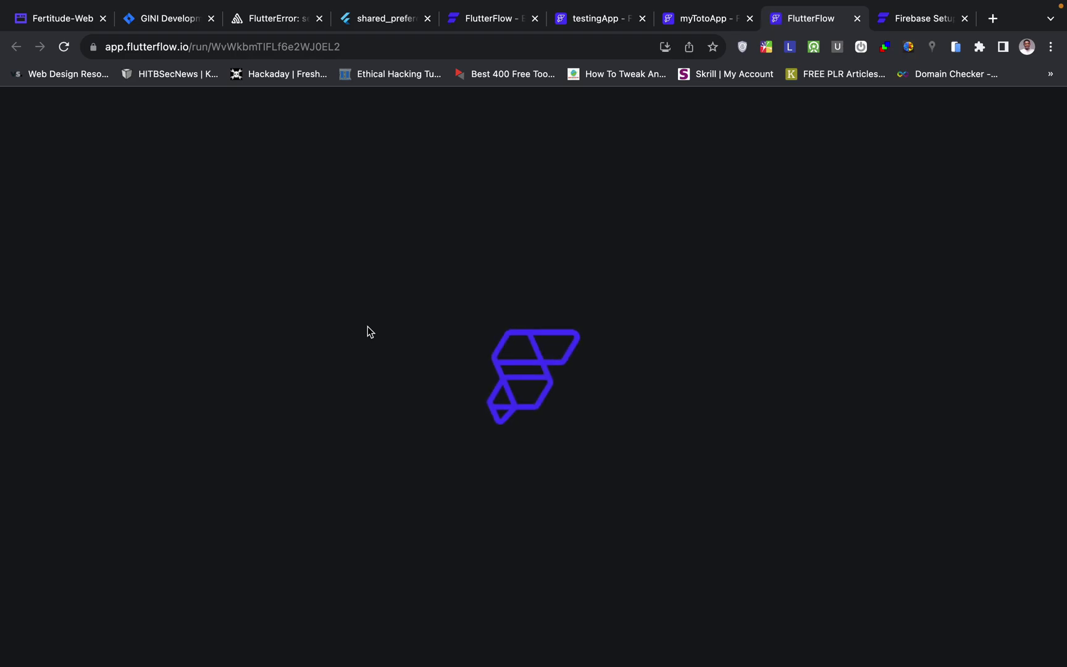
- Check the Firebase Authentication users list during the build, then return to the loading app
{"action": "key", "text": "ctrl+Right"}
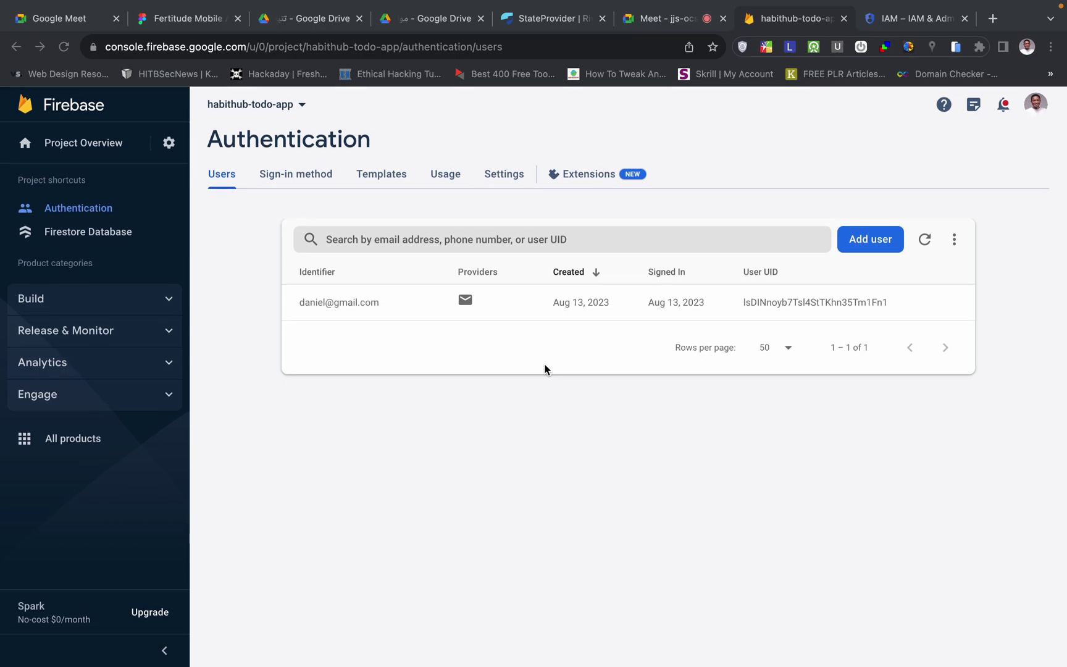
{"action": "key", "text": "ctrl+Left"}
{"action": "key", "text": "ctrl+Left"}
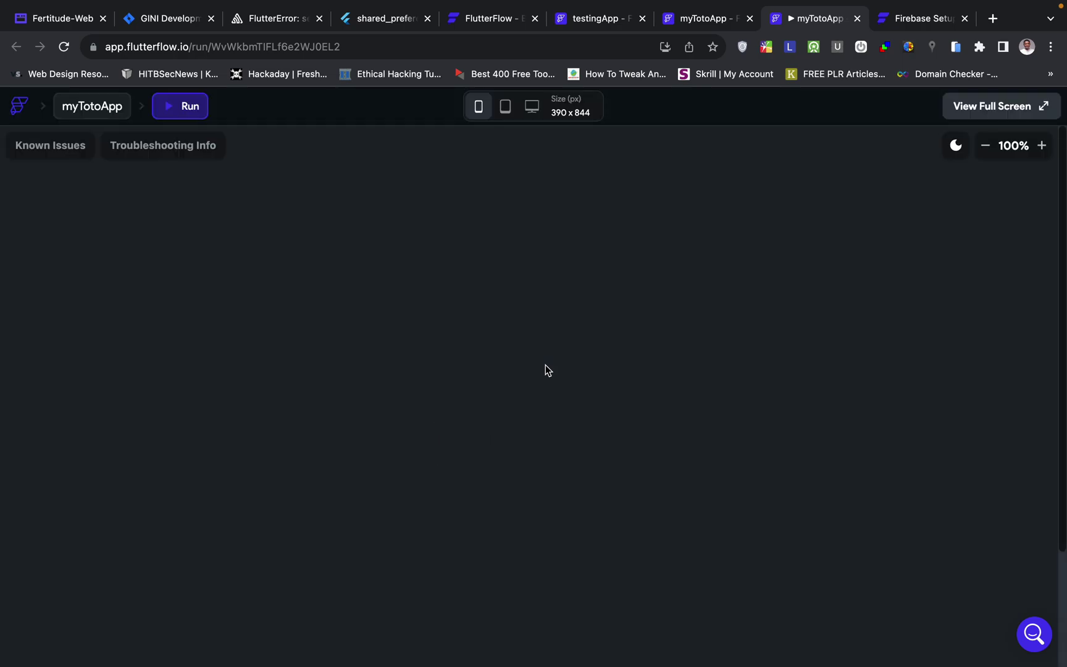
- Zoom the home-feed preview out two steps, then return to the editor and close Project Run Versions
{"action": "left_click", "coordinate": [986, 145]}
{"action": "left_click", "coordinate": [986, 146]}
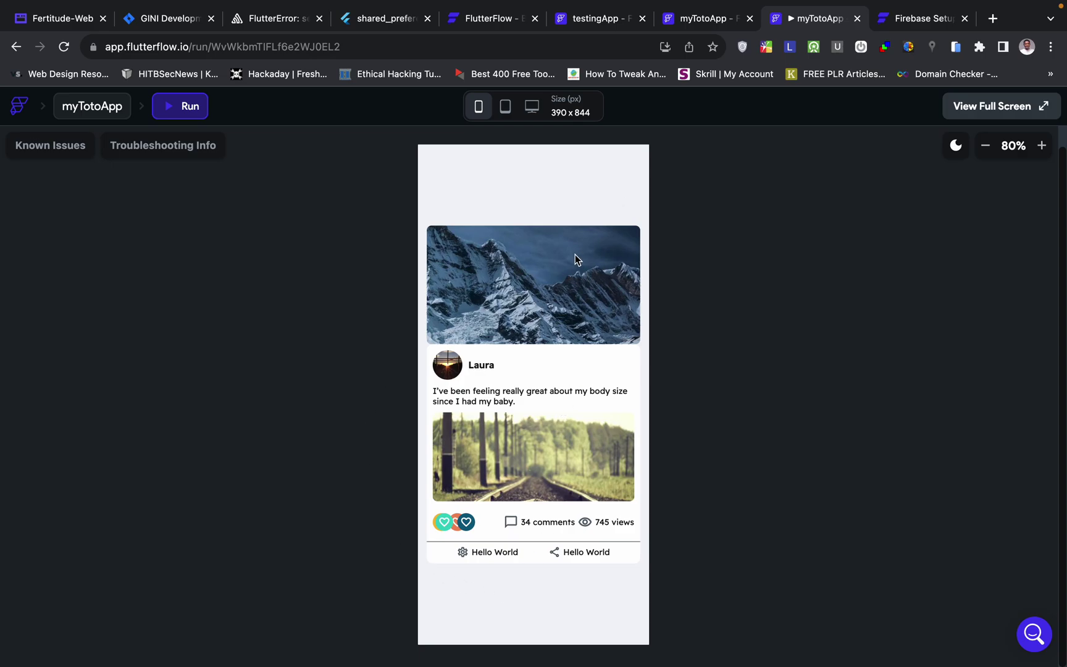
{"action": "left_click", "coordinate": [699, 24]}
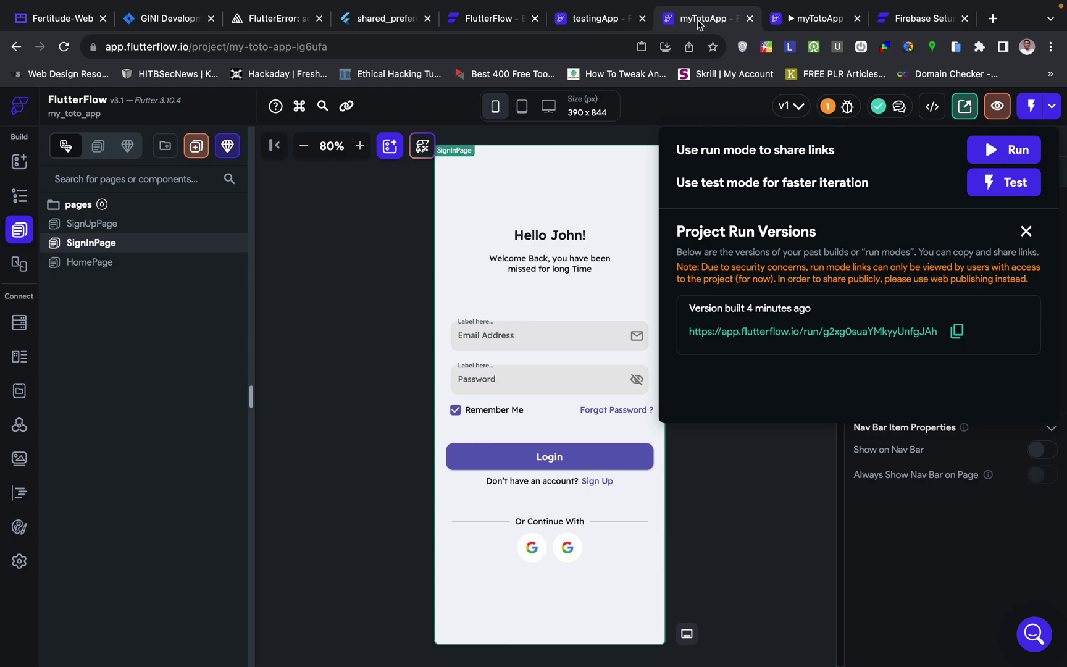
{"action": "left_click", "coordinate": [383, 367]}
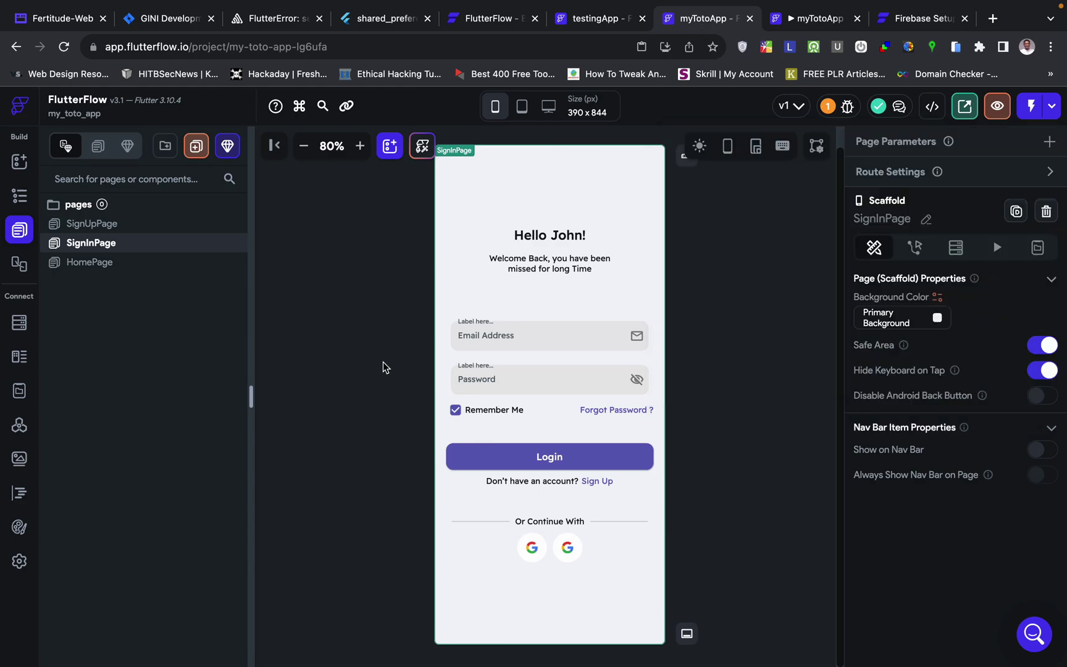